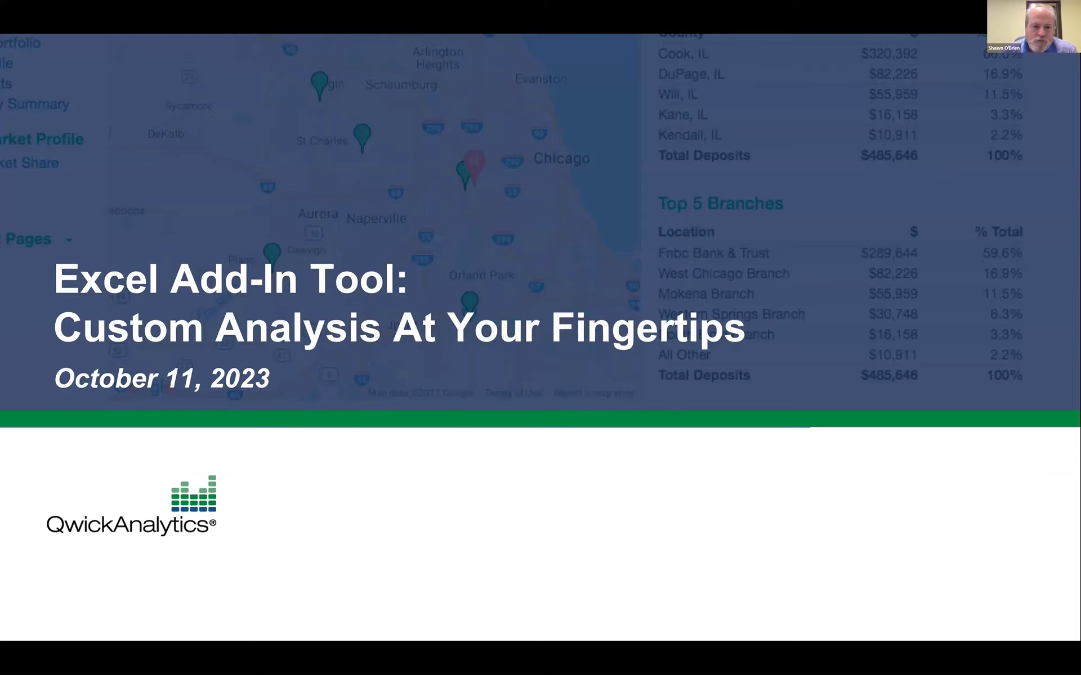
Step: Advance past the title slide and both speaker introduction slides to the Live Demo slide
{"action": "key", "text": "Right"}
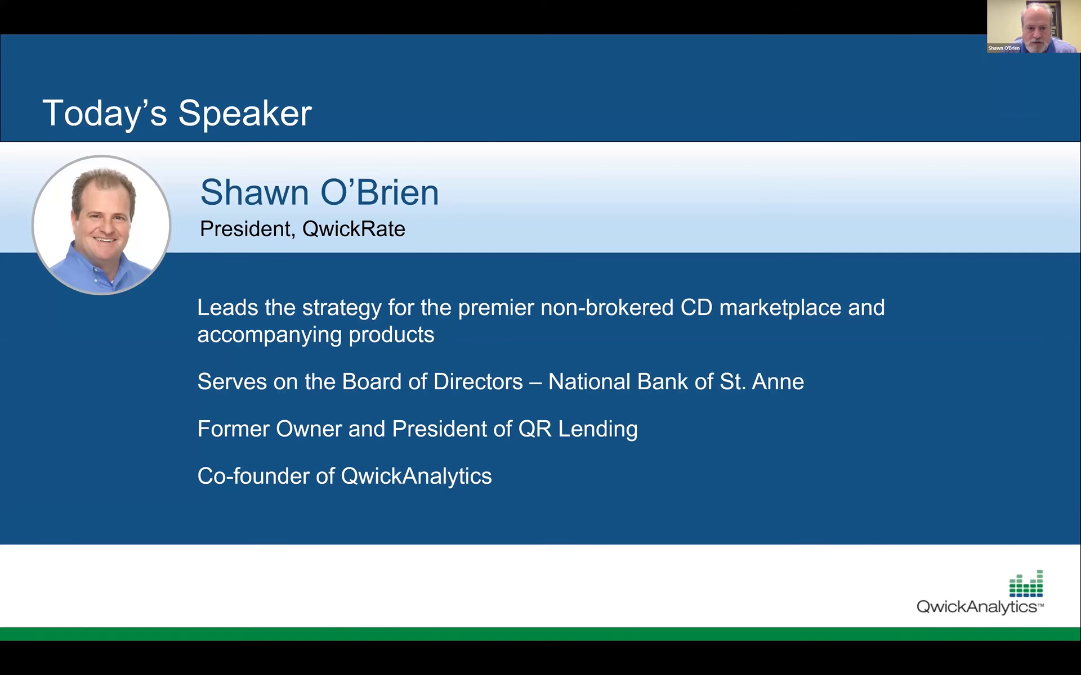
{"action": "key", "text": "Right"}
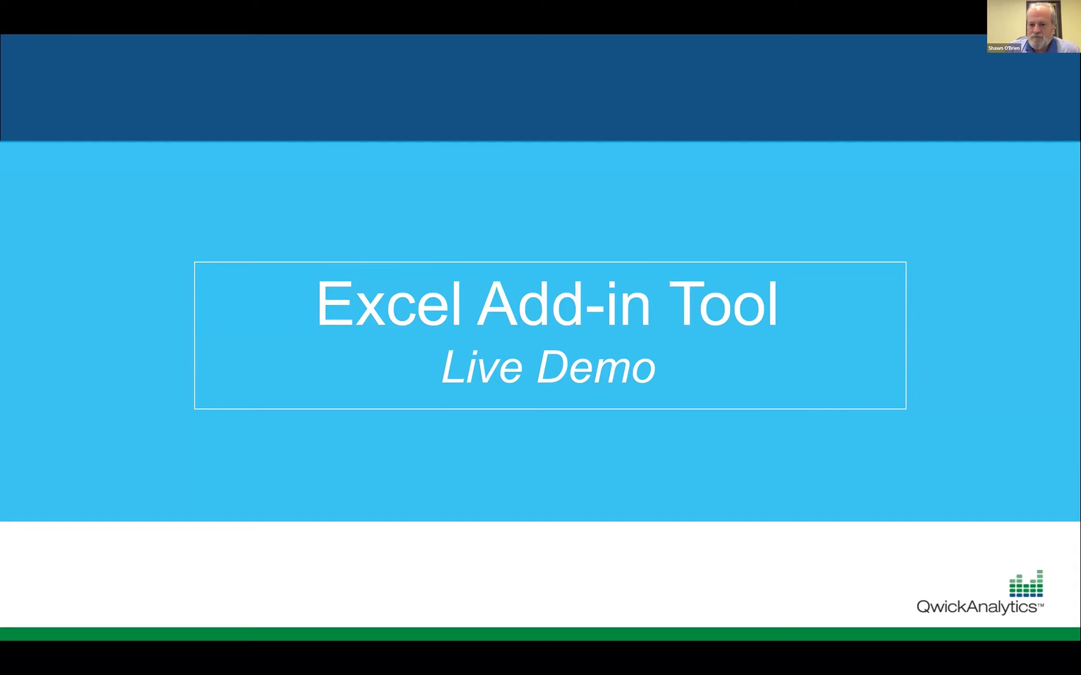
Step: Advance from the Live Demo slide to the Overview slide
{"action": "key", "text": "Right"}
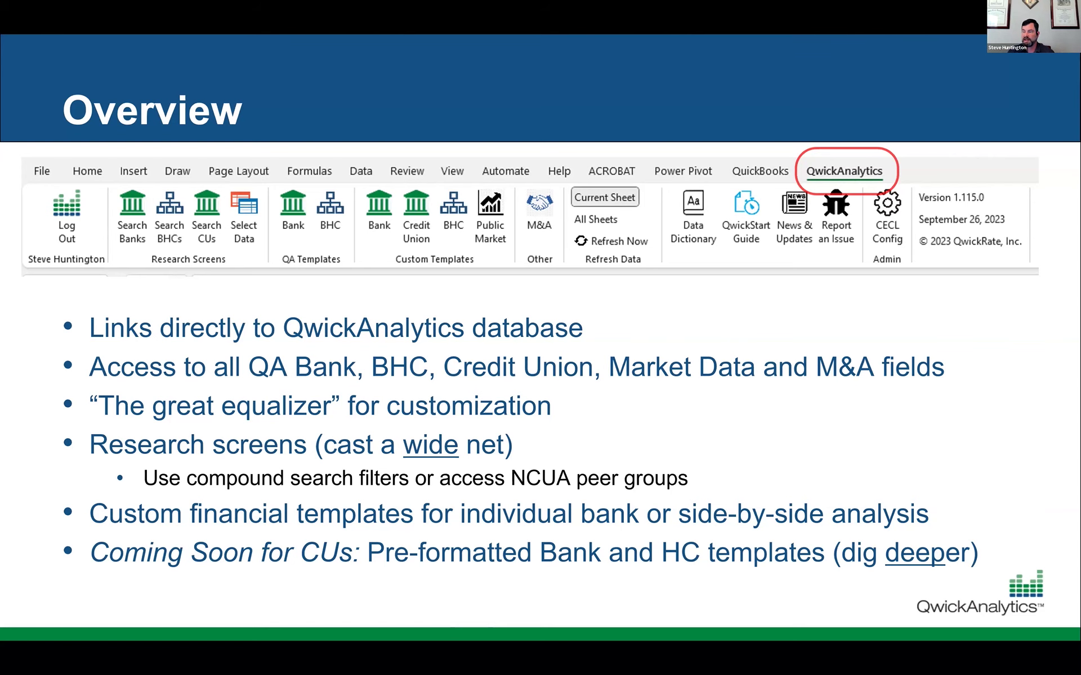
Step: Advance to the Institution Research Screening Overview slide
{"action": "key", "text": "Right"}
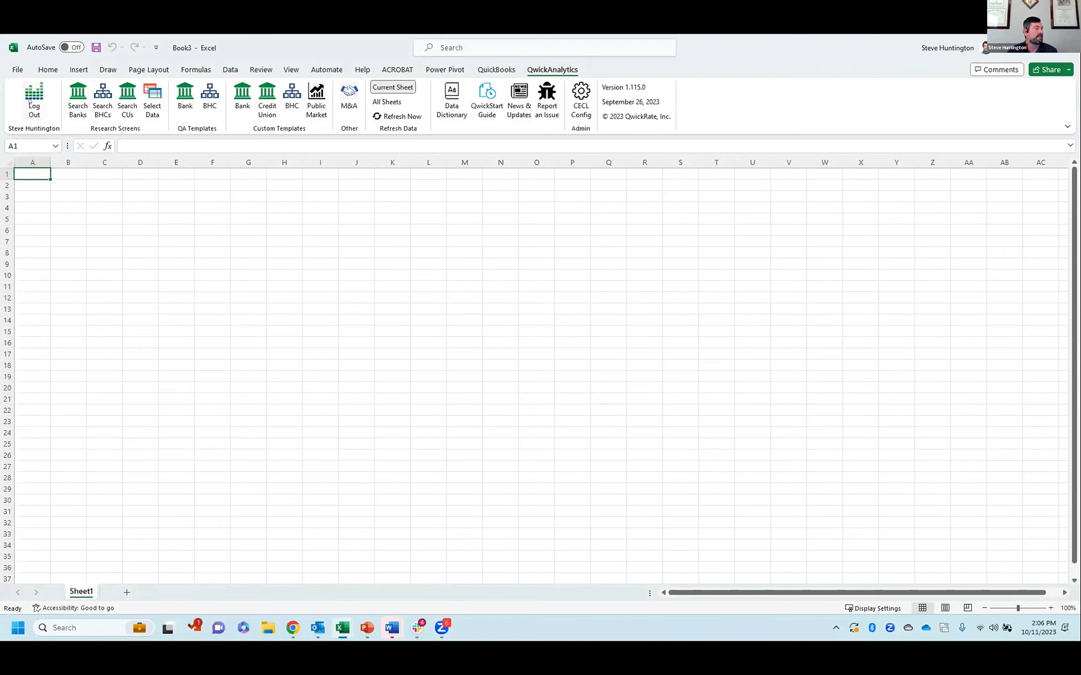
Step: Set up a credit union search for California with assets between 50000 and 250000
{"action": "left_click", "coordinate": [127, 108]}
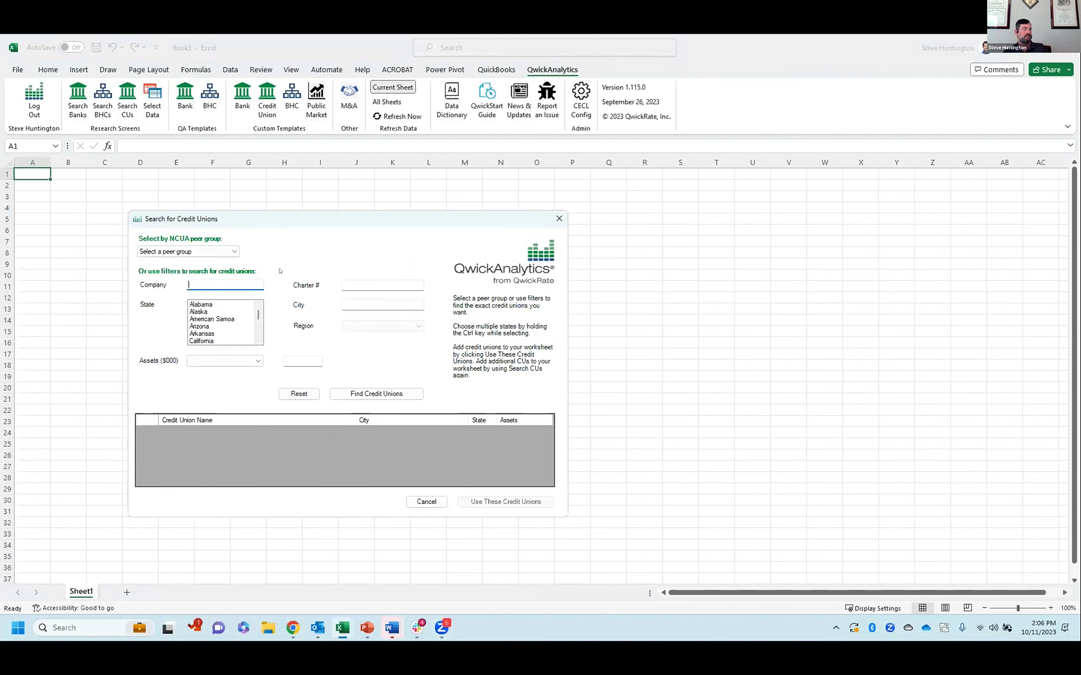
{"action": "left_click", "coordinate": [191, 252]}
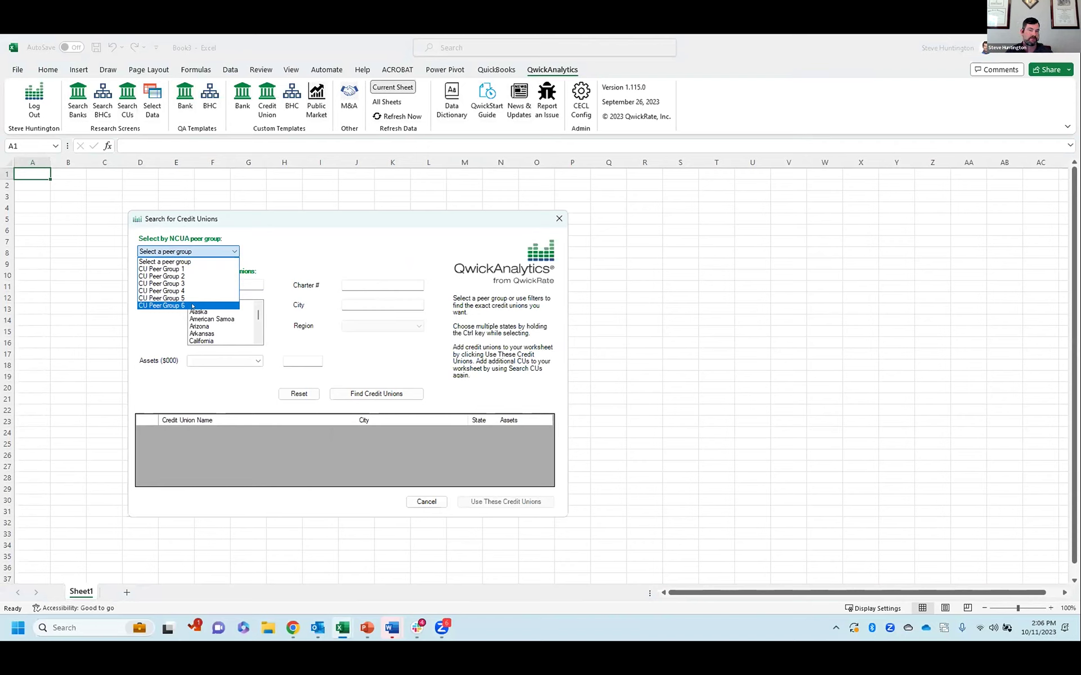
{"action": "left_click", "coordinate": [288, 235]}
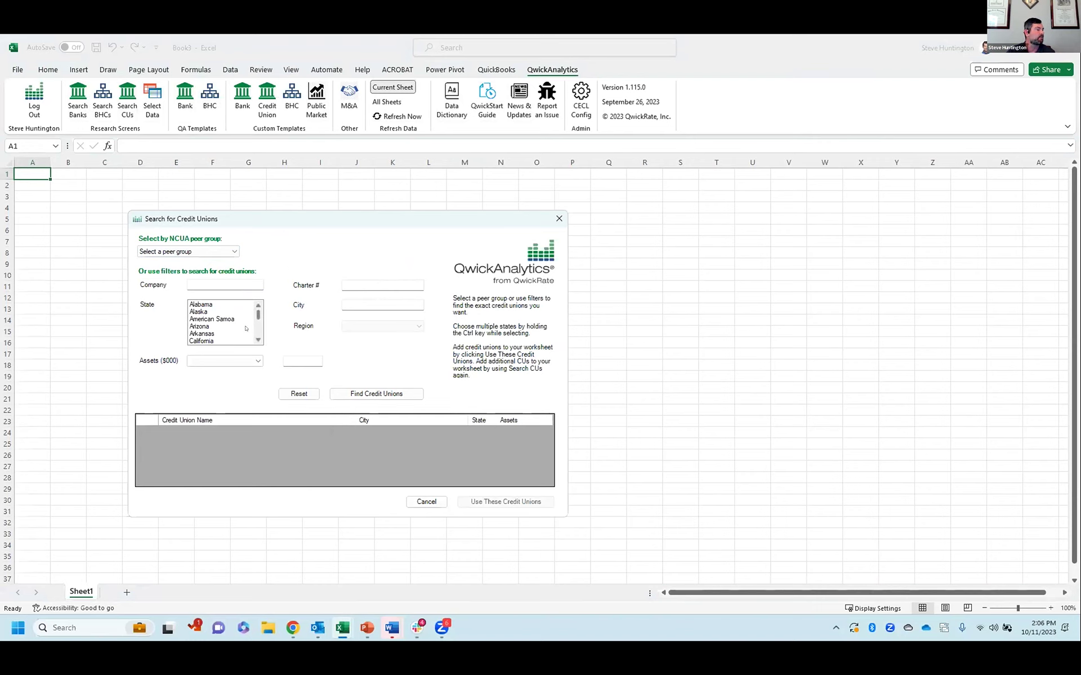
{"action": "left_click", "coordinate": [218, 341]}
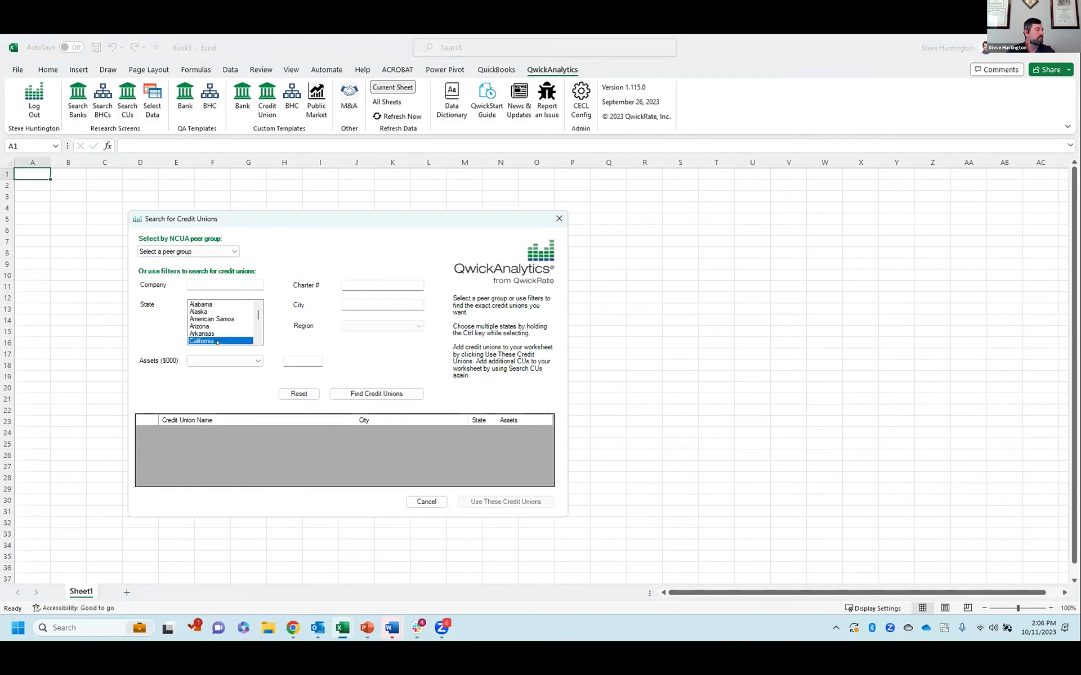
{"action": "left_click", "coordinate": [225, 361]}
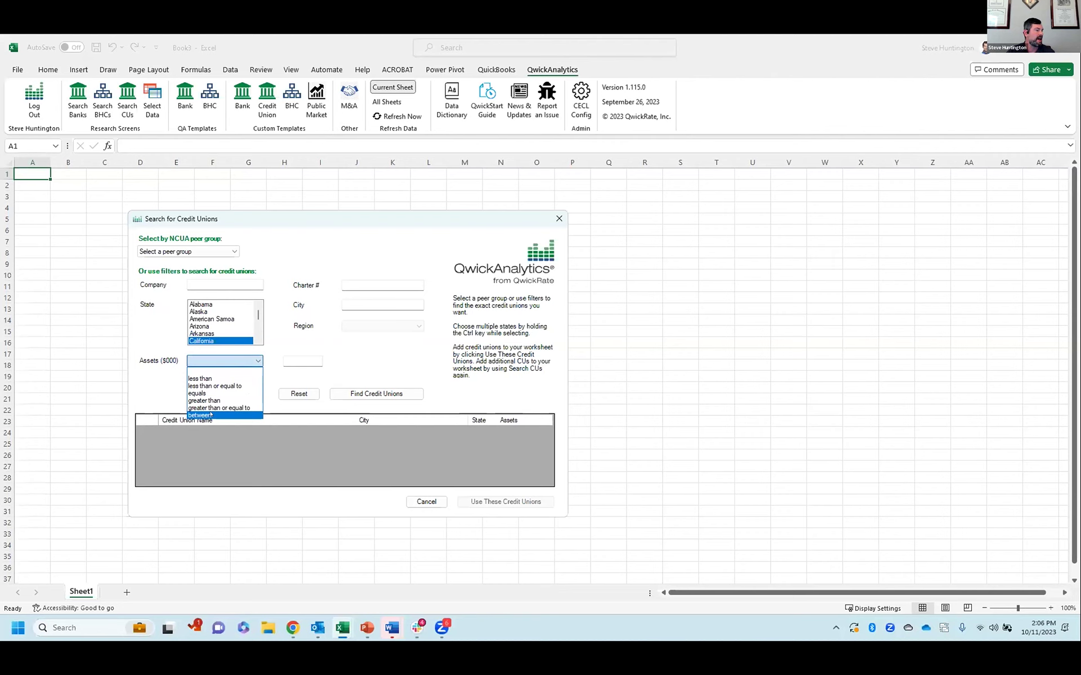
{"action": "left_click", "coordinate": [222, 406]}
{"action": "left_click", "coordinate": [285, 362]}
{"action": "type", "text": "50"}
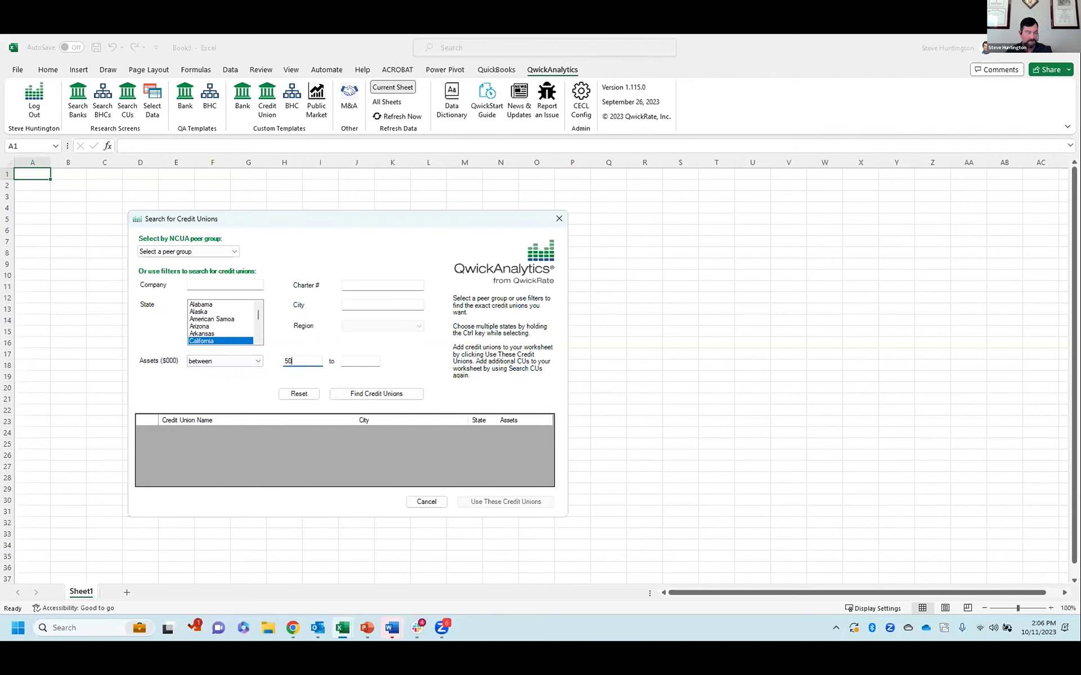
{"action": "type", "text": "000"}
{"action": "key", "text": "Tab"}
{"action": "type", "text": "2"}
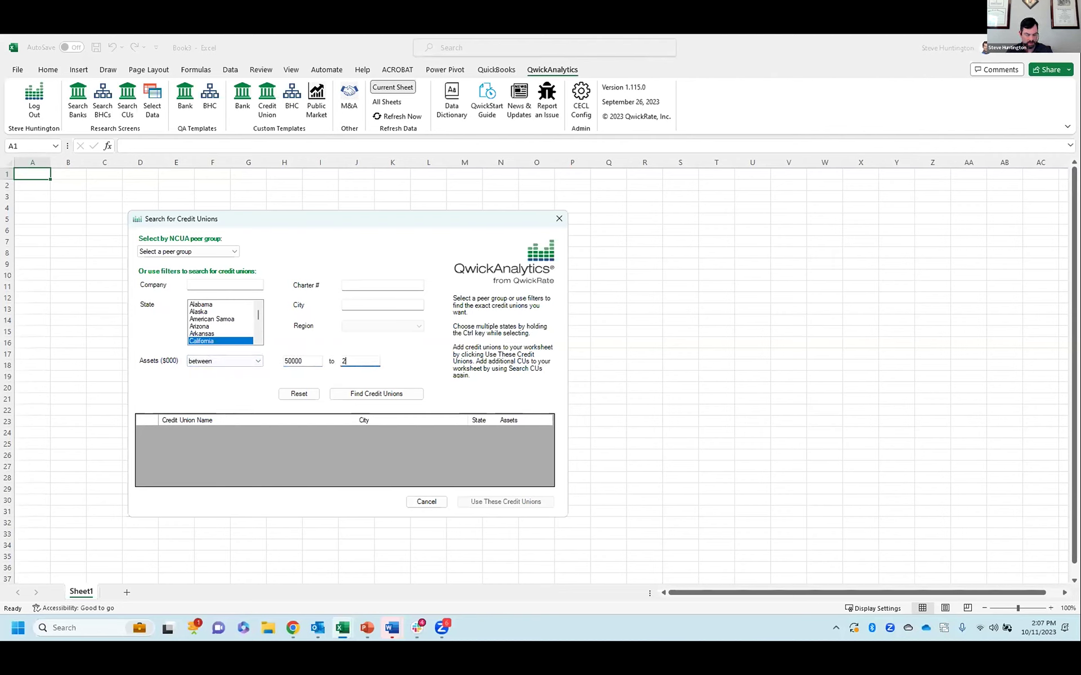
{"action": "type", "text": "50000"}
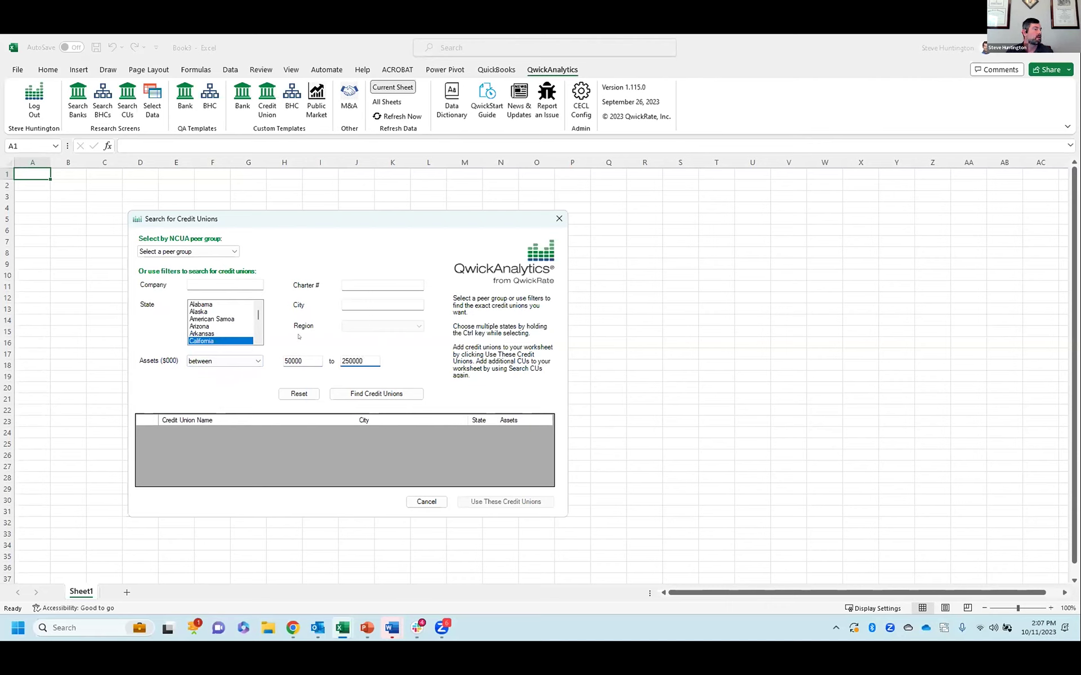
Step: Run the search and load the 84 found credit unions, closing the blank loading window
{"action": "left_click", "coordinate": [352, 395]}
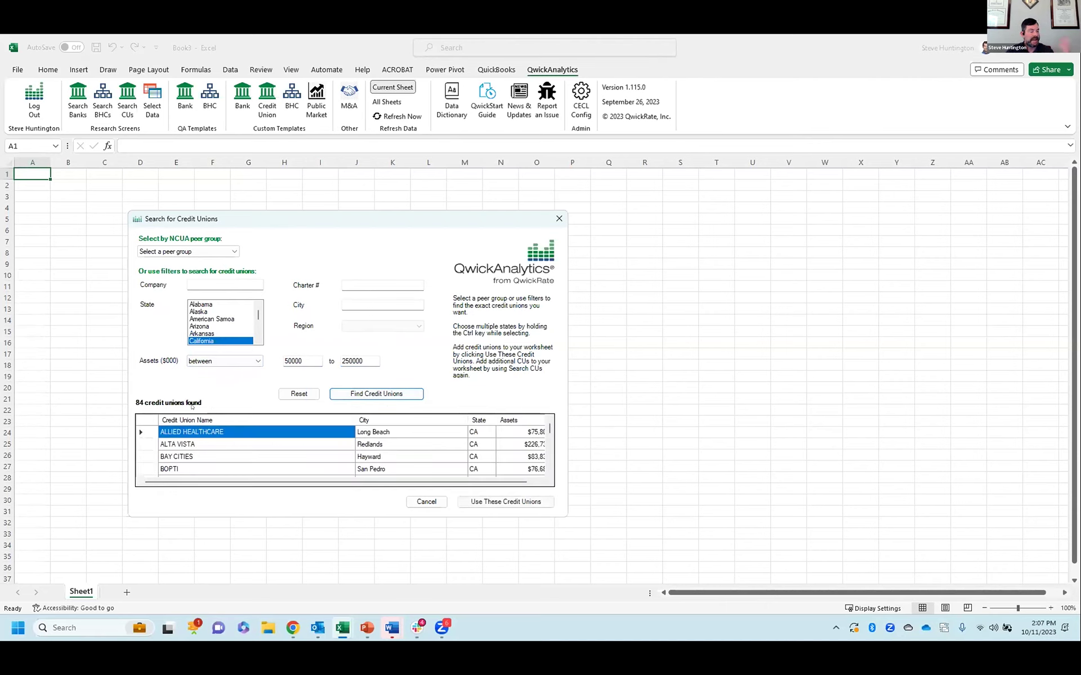
{"action": "left_click", "coordinate": [480, 502]}
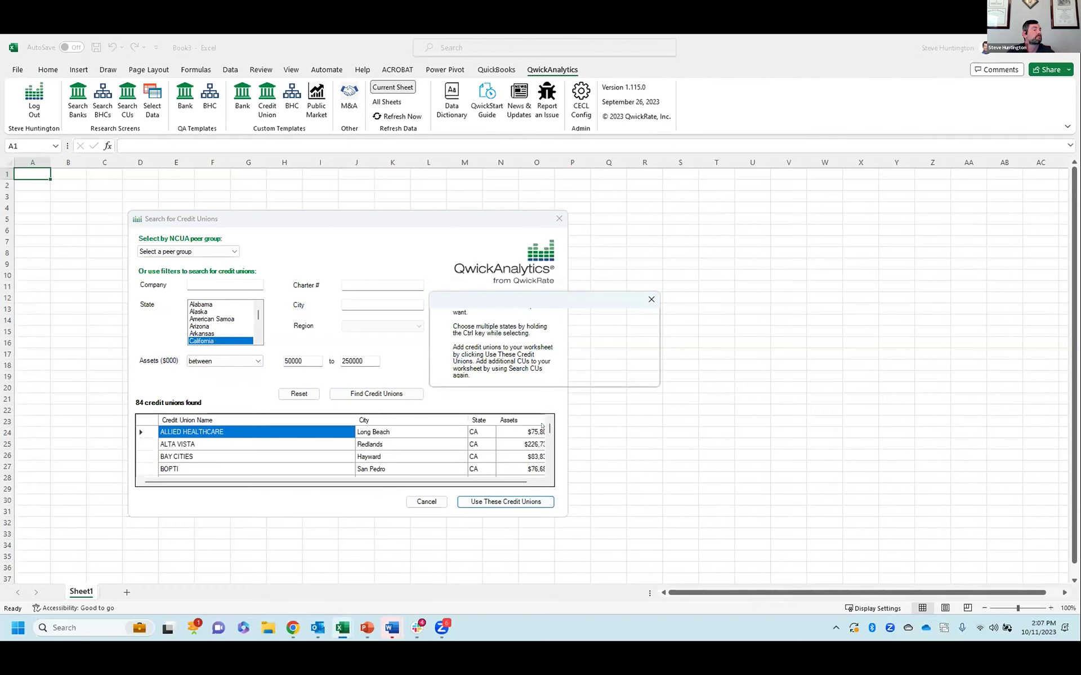
{"action": "left_click_drag", "start_coordinate": [553, 315], "coordinate": [706, 324]}
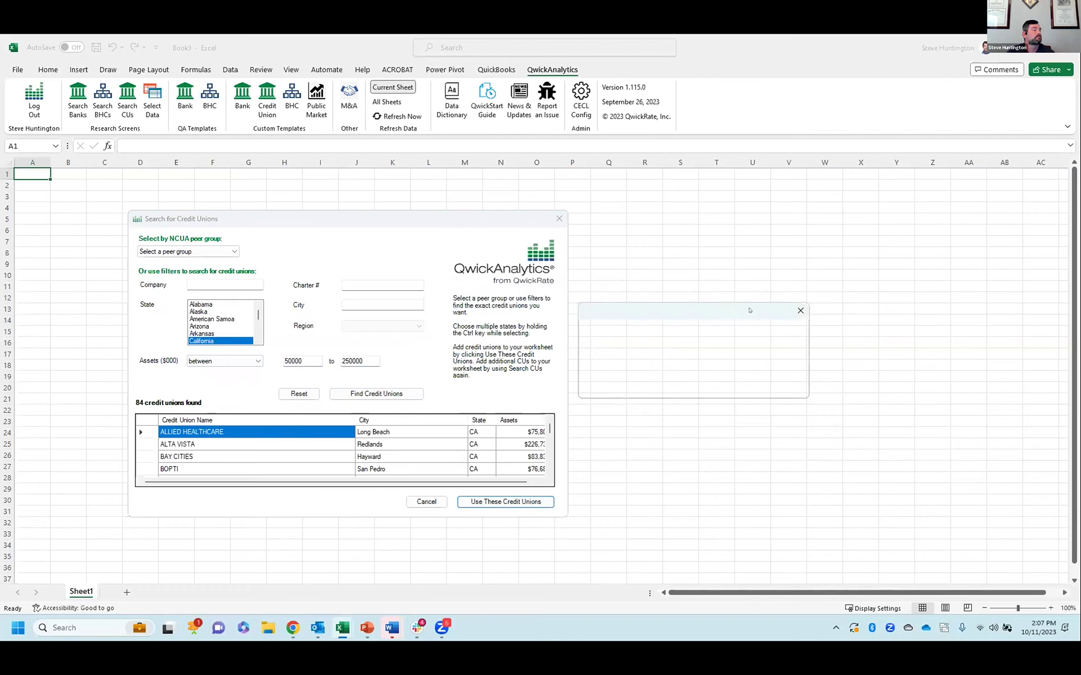
{"action": "left_click", "coordinate": [795, 309]}
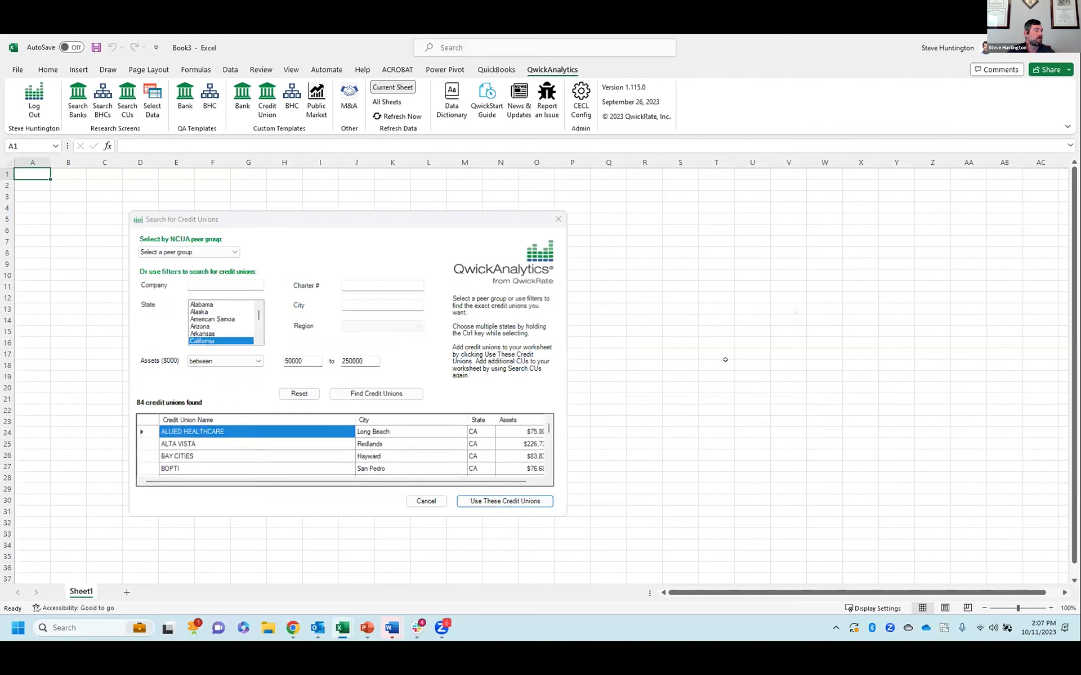
Step: Close the stalled search, log out, then log back in with username and password
{"action": "left_click", "coordinate": [191, 333]}
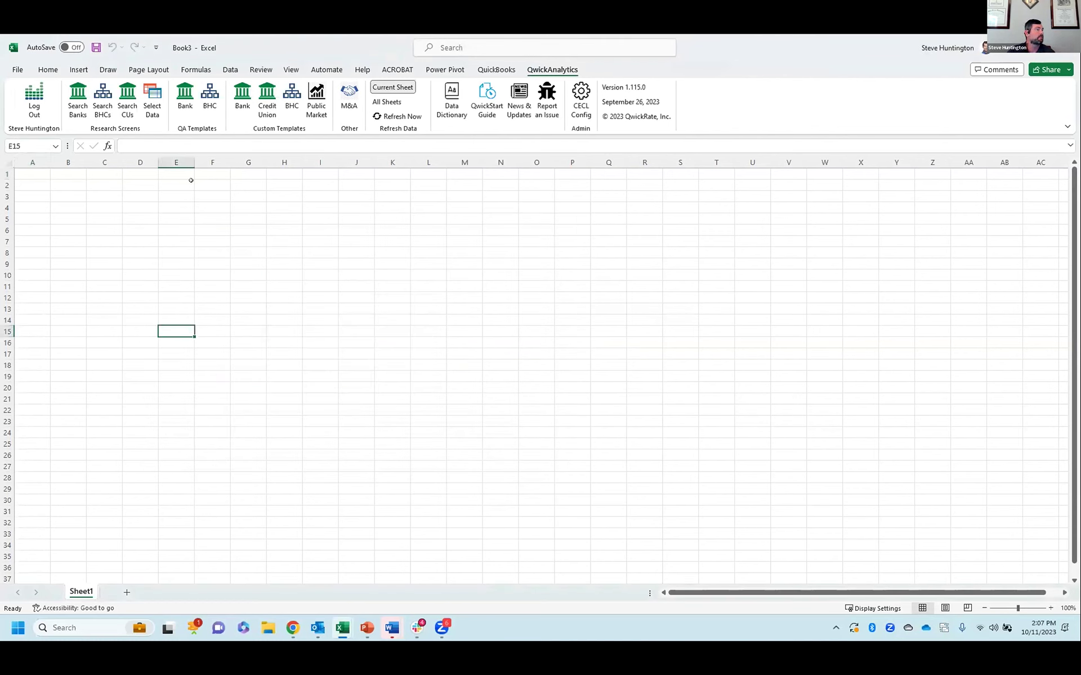
{"action": "left_click", "coordinate": [35, 97]}
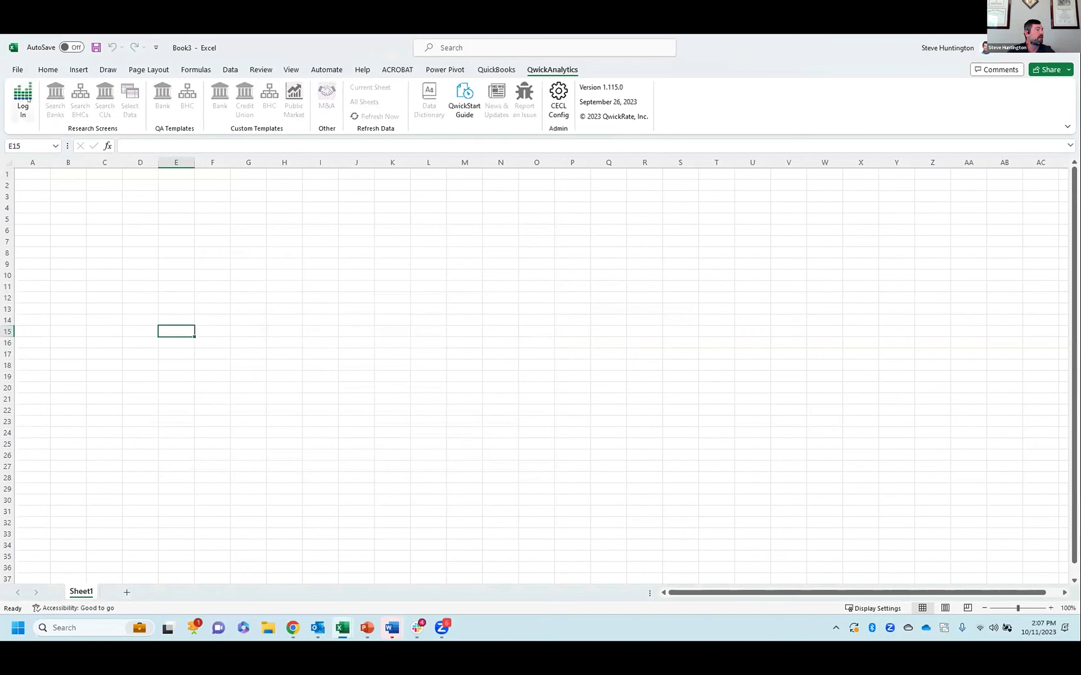
{"action": "type", "text": "steveqa"}
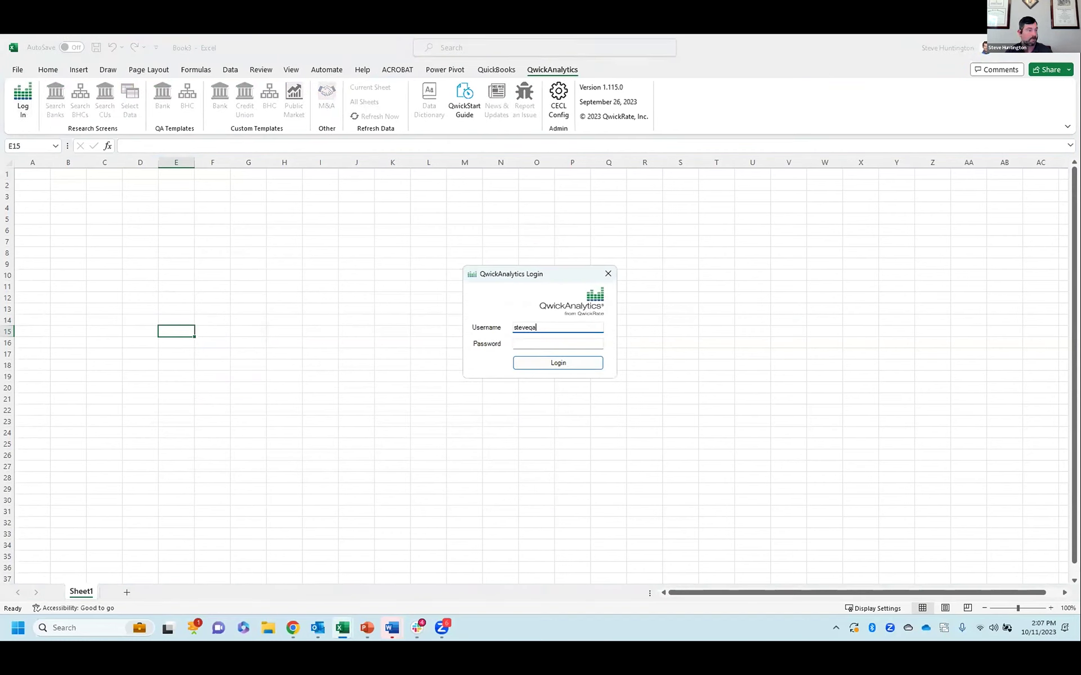
{"action": "key", "text": "Tab"}
{"action": "type", "text": "********"}
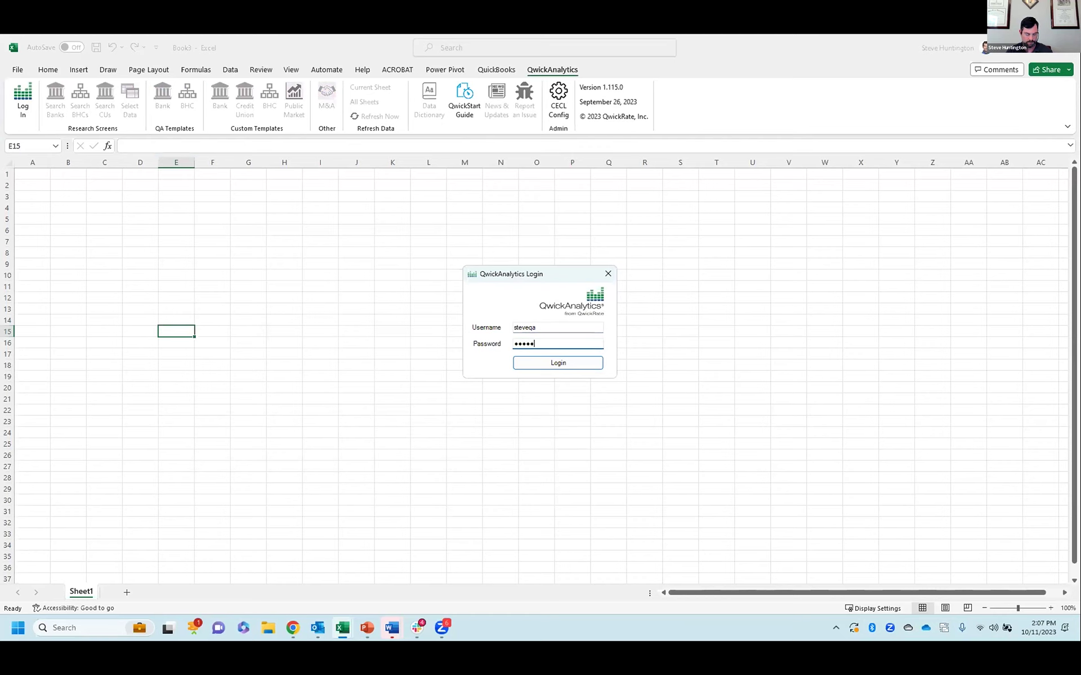
{"action": "key", "text": "Return"}
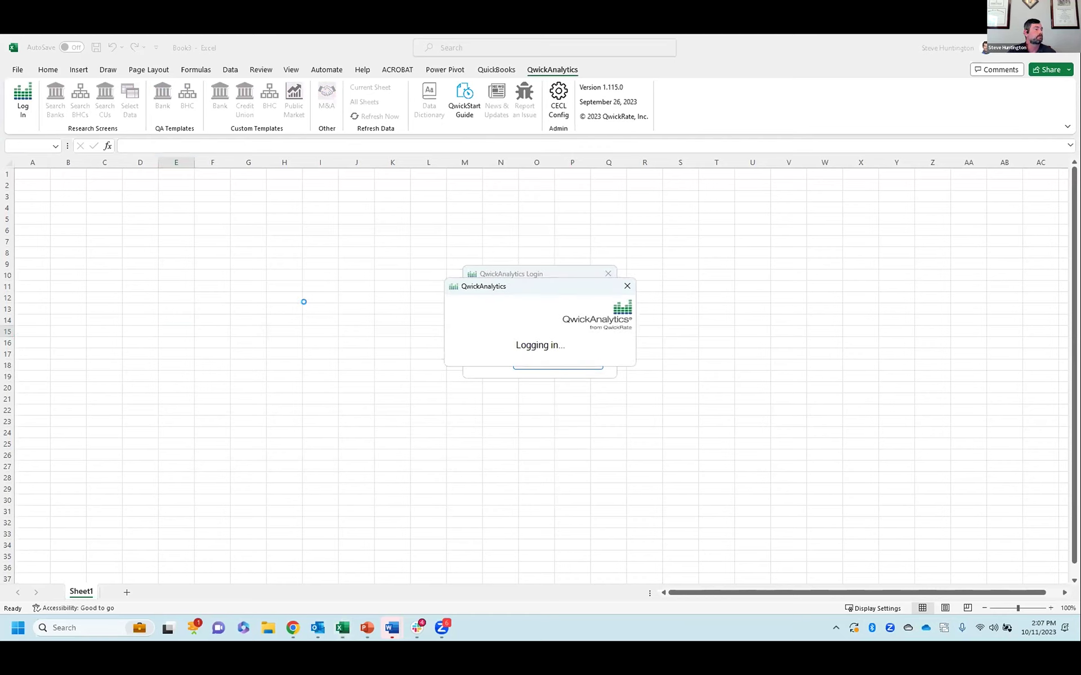
{"action": "left_click", "coordinate": [629, 395]}
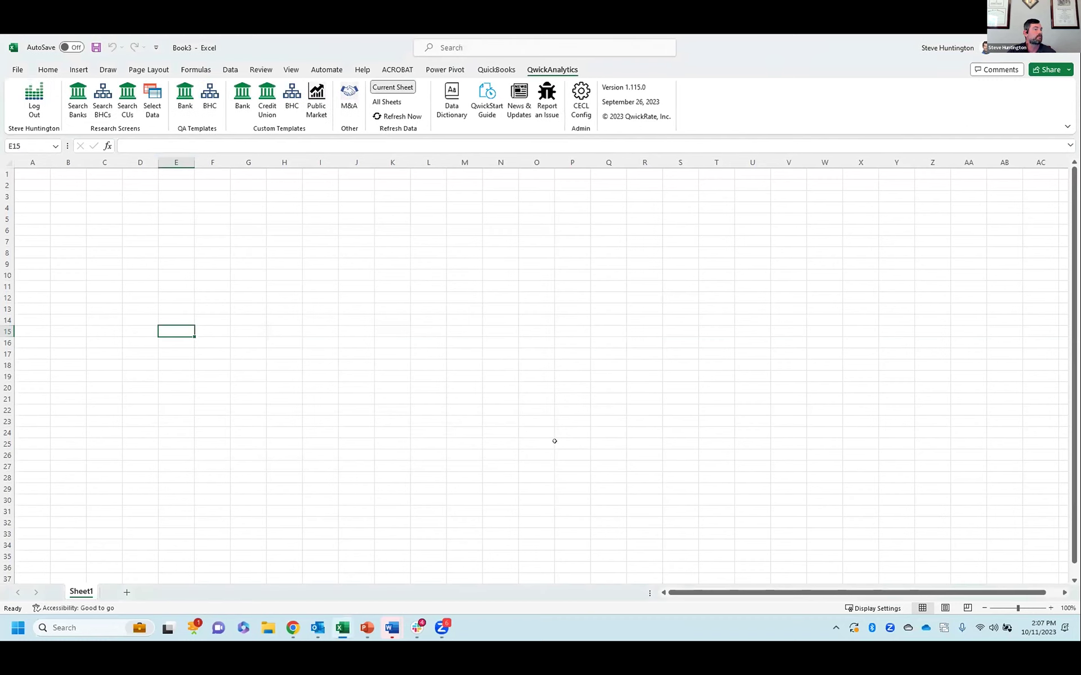
Step: Re-enter the search filters: California, assets between 50000 and 250000
{"action": "left_click", "coordinate": [128, 102]}
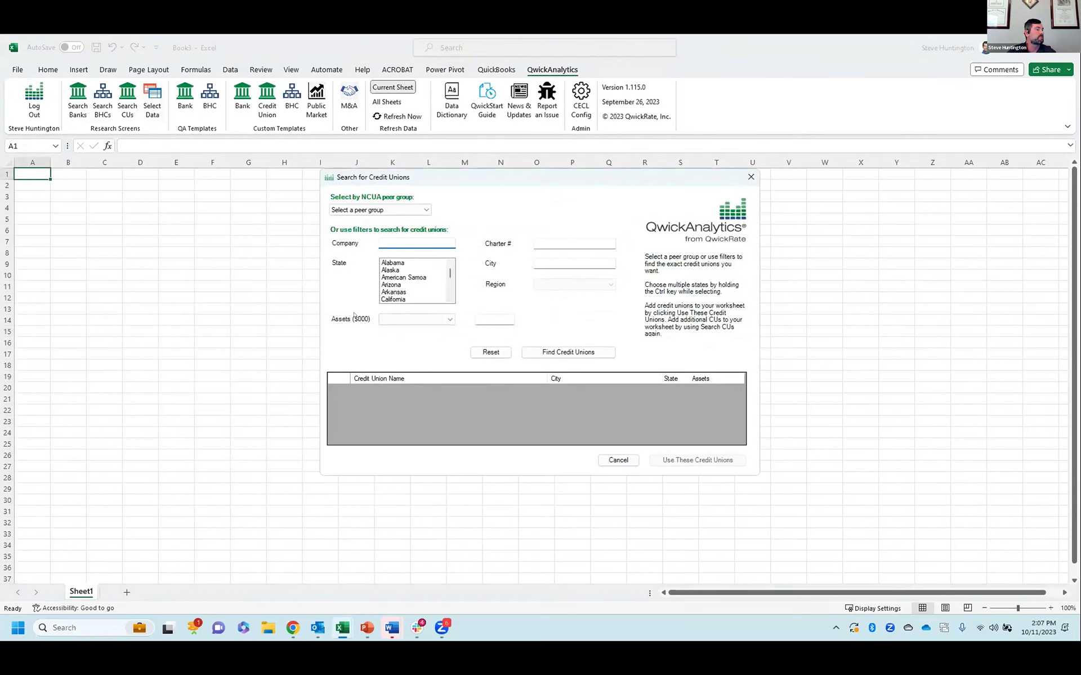
{"action": "left_click", "coordinate": [393, 299]}
{"action": "left_click", "coordinate": [450, 319]}
{"action": "left_click", "coordinate": [394, 329]}
{"action": "left_click", "coordinate": [494, 319]}
{"action": "type", "text": "50000"}
{"action": "key", "text": "Tab"}
{"action": "type", "text": "250000"}
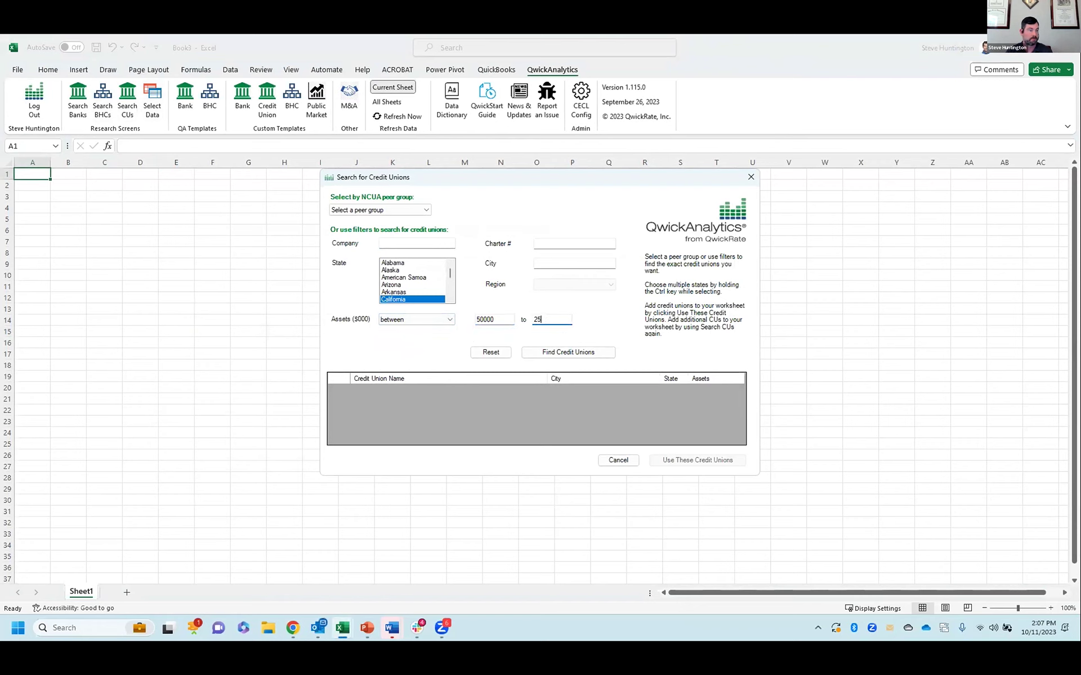
Step: Run the search, try loading the 84 credit unions, and dismiss the resulting error
{"action": "left_click", "coordinate": [603, 352]}
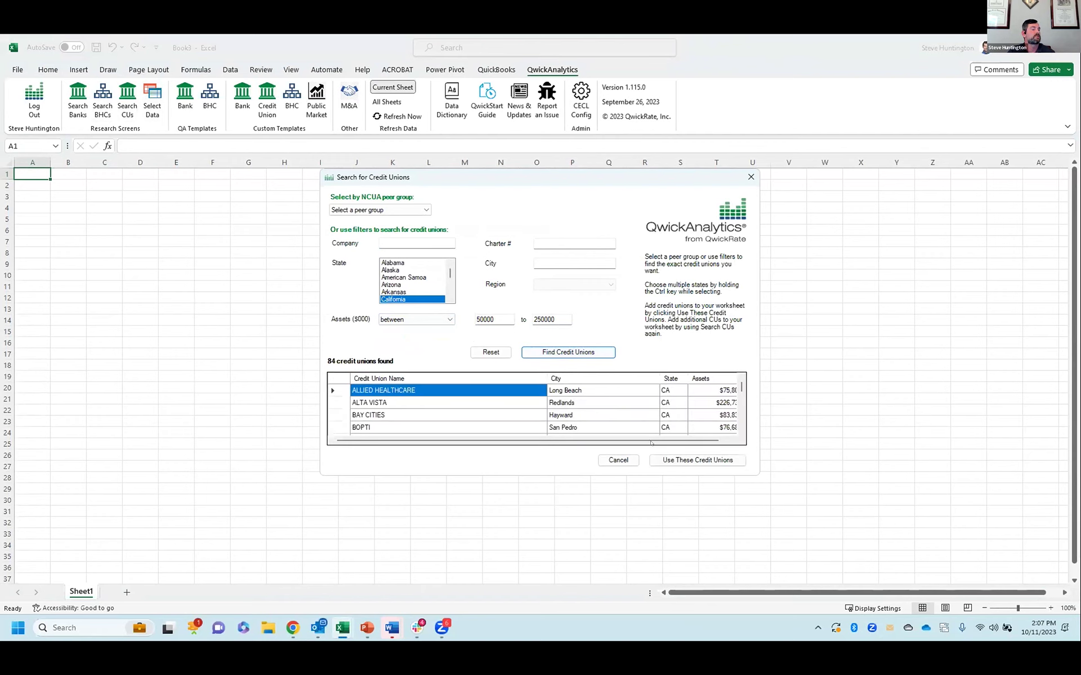
{"action": "left_click", "coordinate": [660, 460]}
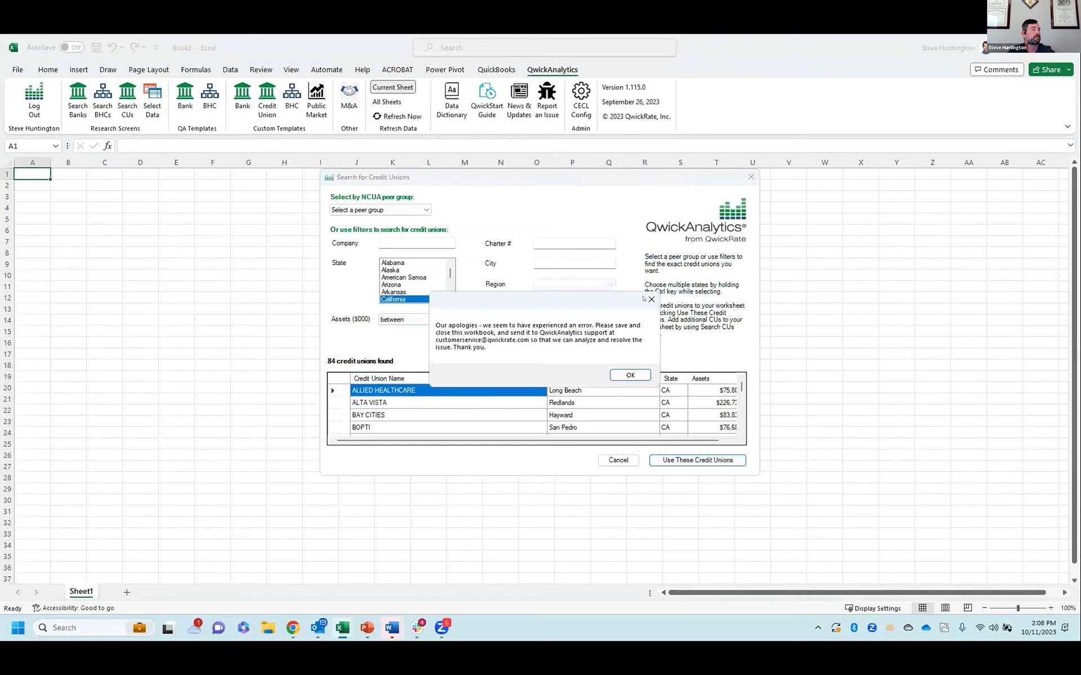
{"action": "left_click", "coordinate": [639, 376]}
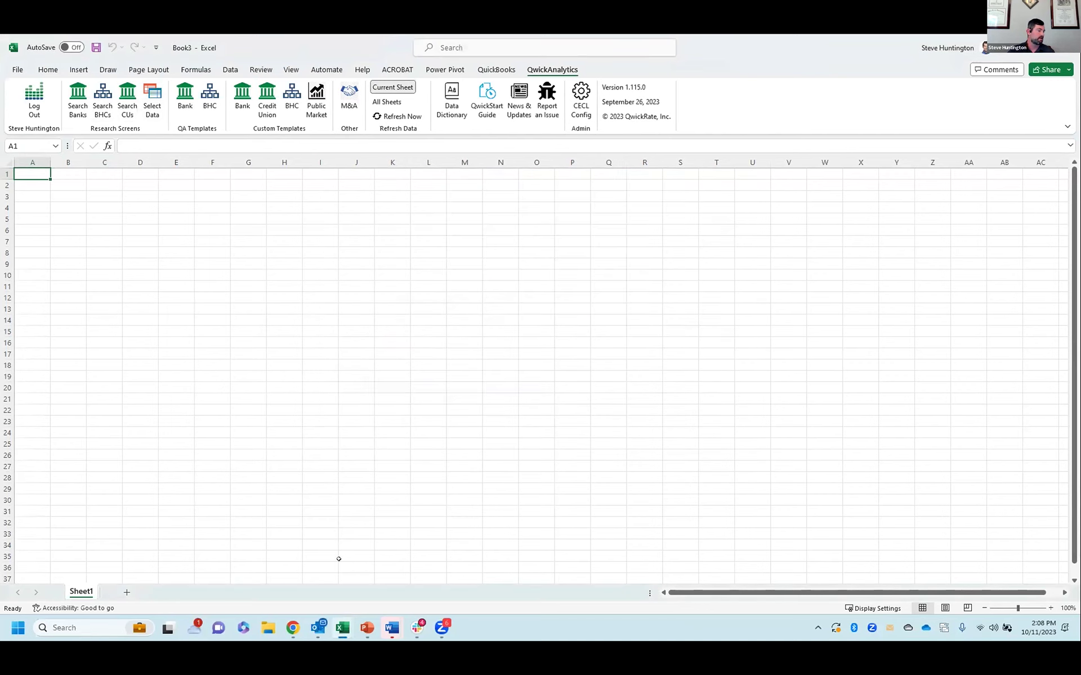
{"action": "mouse_move", "coordinate": [343, 628]}
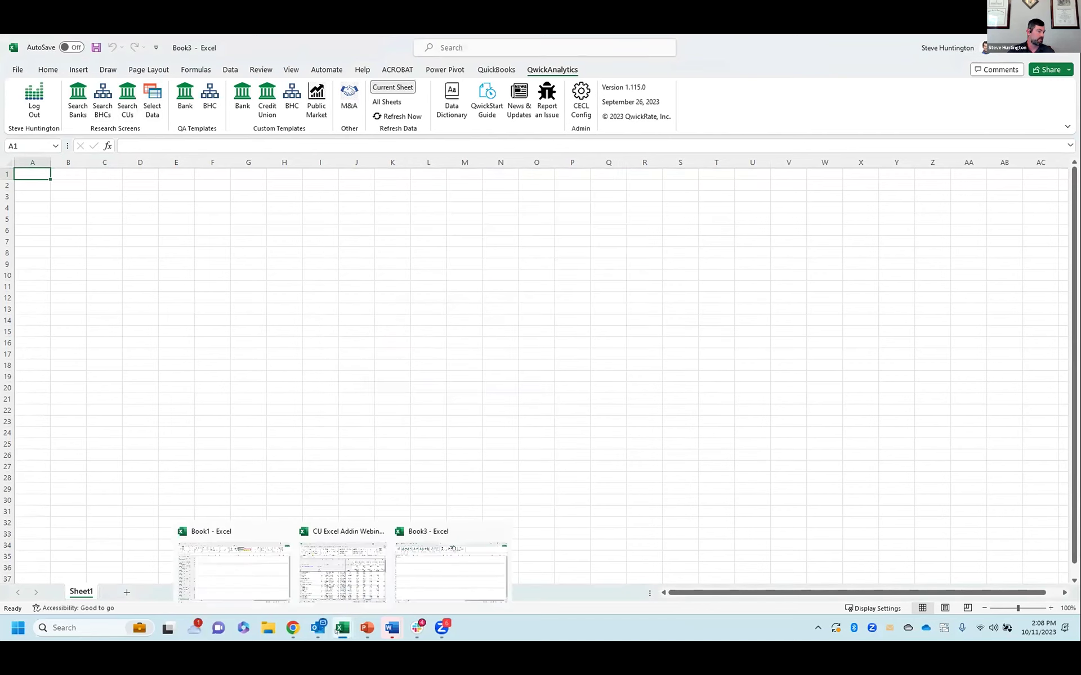
Step: Switch to the CU Excel Addin Webinar Examples workbook's CA 50-250-RAW sheet
{"action": "left_click", "coordinate": [354, 571]}
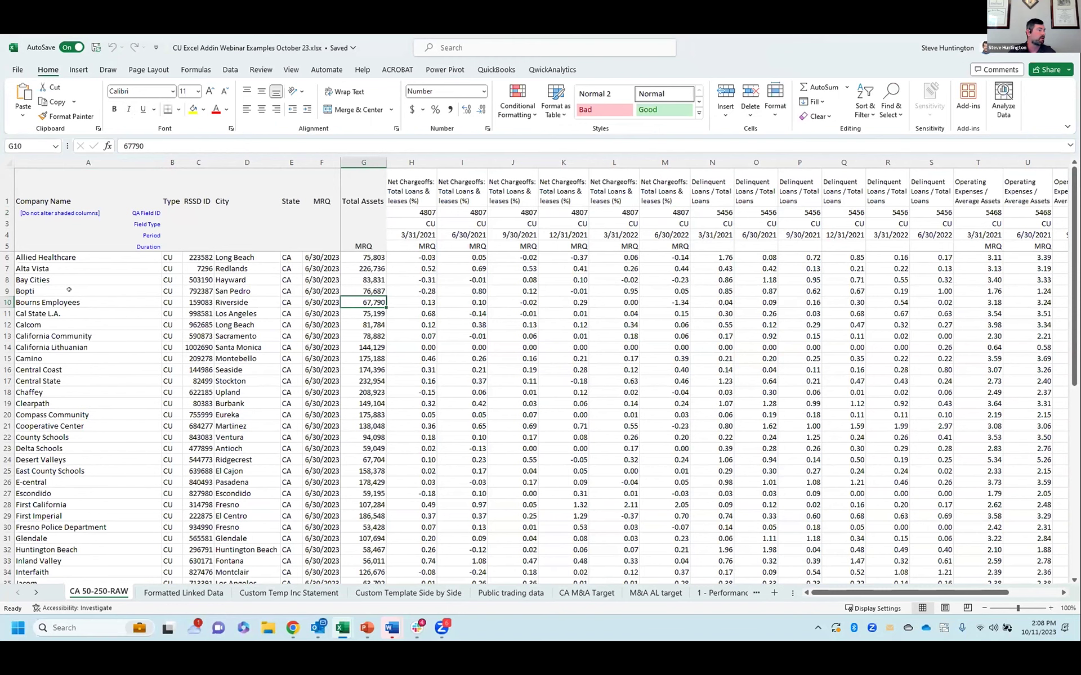
{"action": "left_click", "coordinate": [79, 258]}
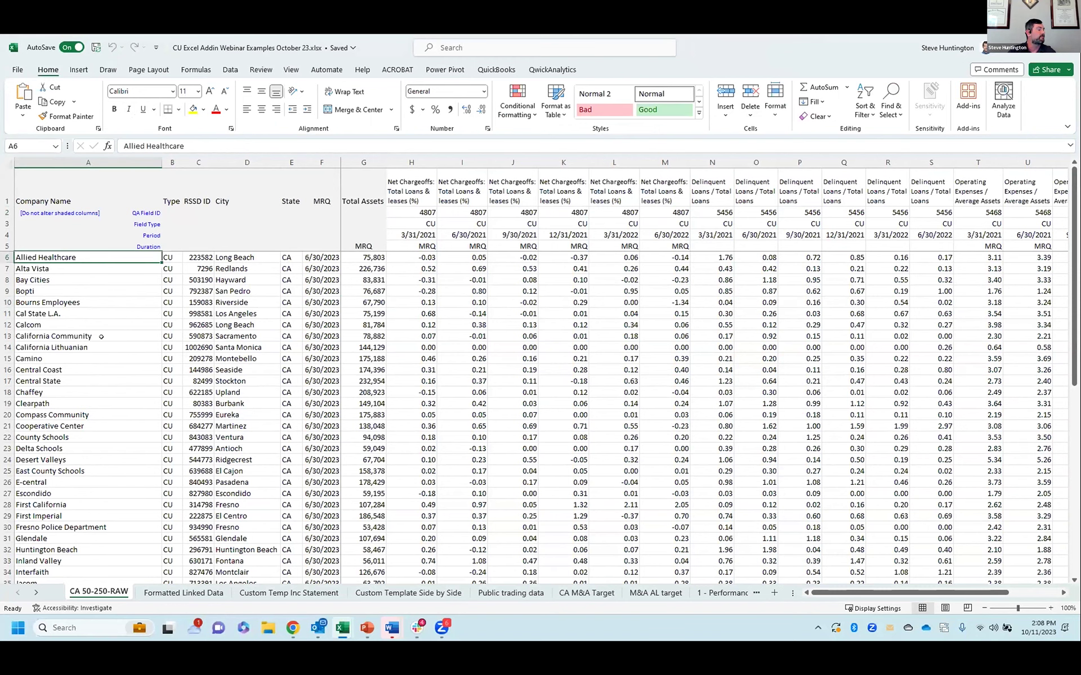
{"action": "scroll", "coordinate": [101, 336], "scroll_direction": "down", "scroll_amount": 7}
Step: Select empty cell Z1 past the last Operating Expenses / Average Assets column, then show QwickAnalytics
{"action": "key", "text": "Up"}
{"action": "key", "text": "Up"}
{"action": "key", "text": "Up"}
{"action": "key", "text": "Up"}
{"action": "key", "text": "Up"}
{"action": "key", "text": "Right"}
{"action": "key", "text": "Right"}
{"action": "key", "text": "Right"}
{"action": "key", "text": "Right"}
{"action": "key", "text": "Right"}
{"action": "key", "text": "Right"}
{"action": "key", "text": "Right"}
{"action": "key", "text": "Right"}
{"action": "key", "text": "Right"}
{"action": "key", "text": "Right"}
{"action": "key", "text": "Right"}
{"action": "key", "text": "Right"}
{"action": "key", "text": "Right"}
{"action": "key", "text": "Right"}
{"action": "key", "text": "Right"}
{"action": "key", "text": "Right"}
{"action": "key", "text": "Right"}
{"action": "key", "text": "Right"}
{"action": "key", "text": "Right"}
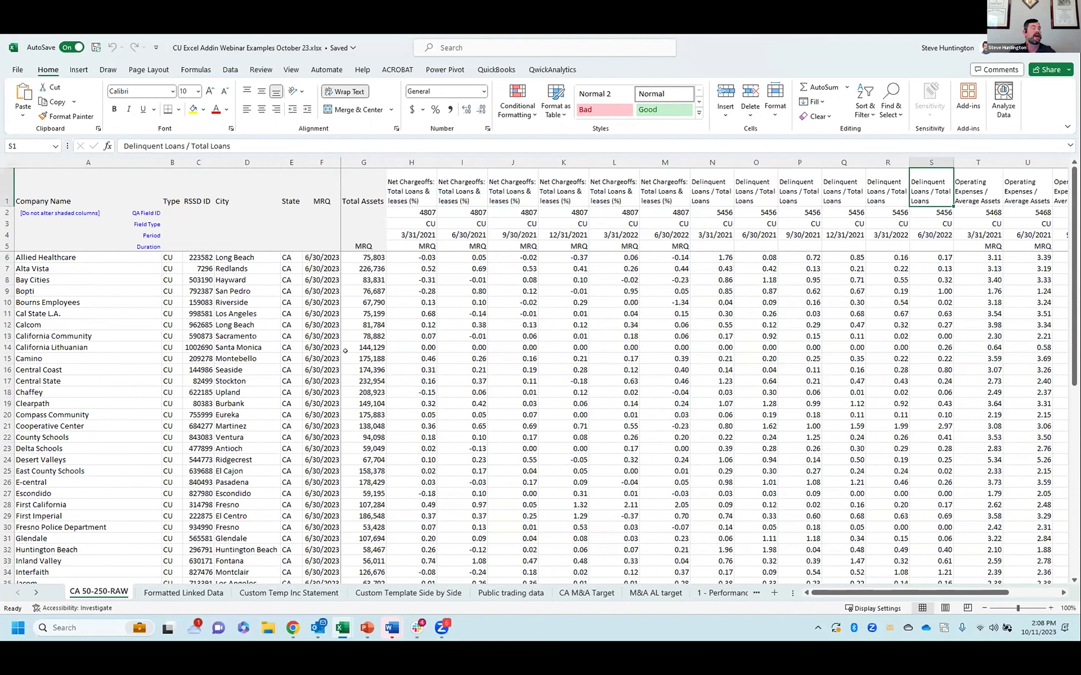
{"action": "key", "text": "Left"}
{"action": "key", "text": "Right"}
{"action": "key", "text": "Right"}
{"action": "key", "text": "Right"}
{"action": "key", "text": "Right"}
{"action": "key", "text": "Right"}
{"action": "key", "text": "Right"}
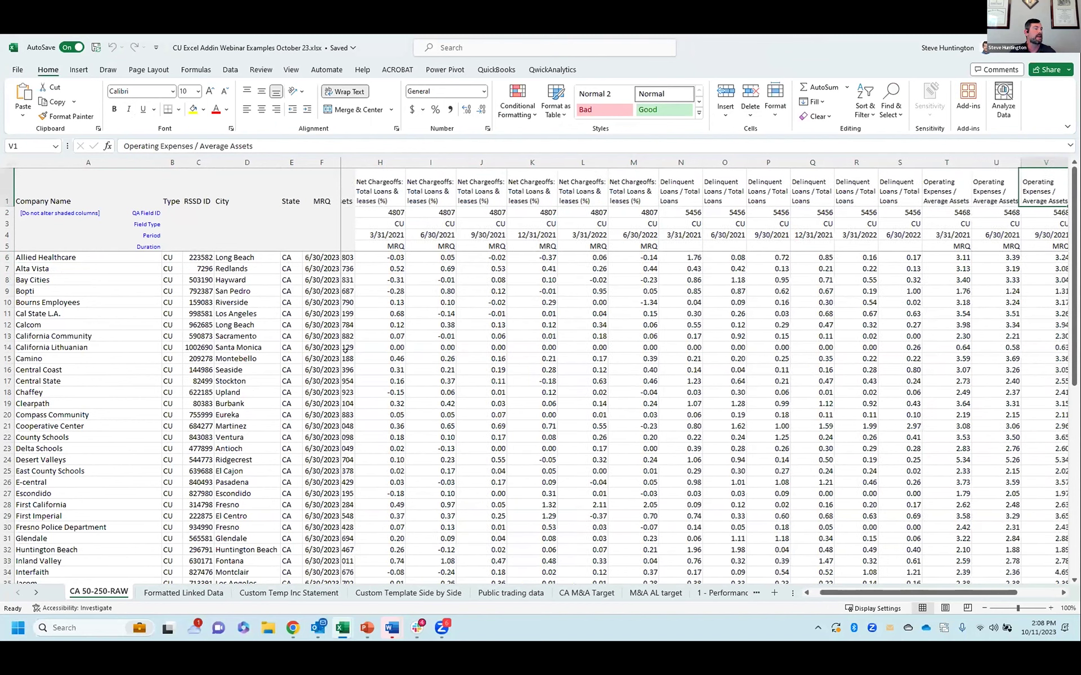
{"action": "key", "text": "Right"}
{"action": "key", "text": "Right"}
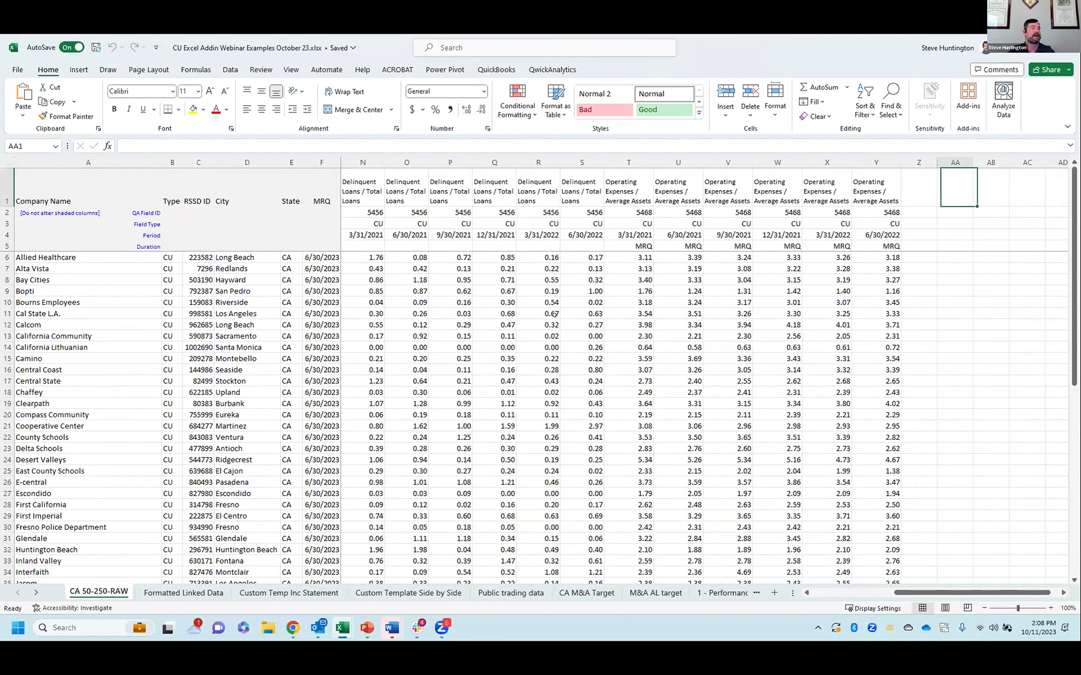
{"action": "left_click", "coordinate": [923, 191]}
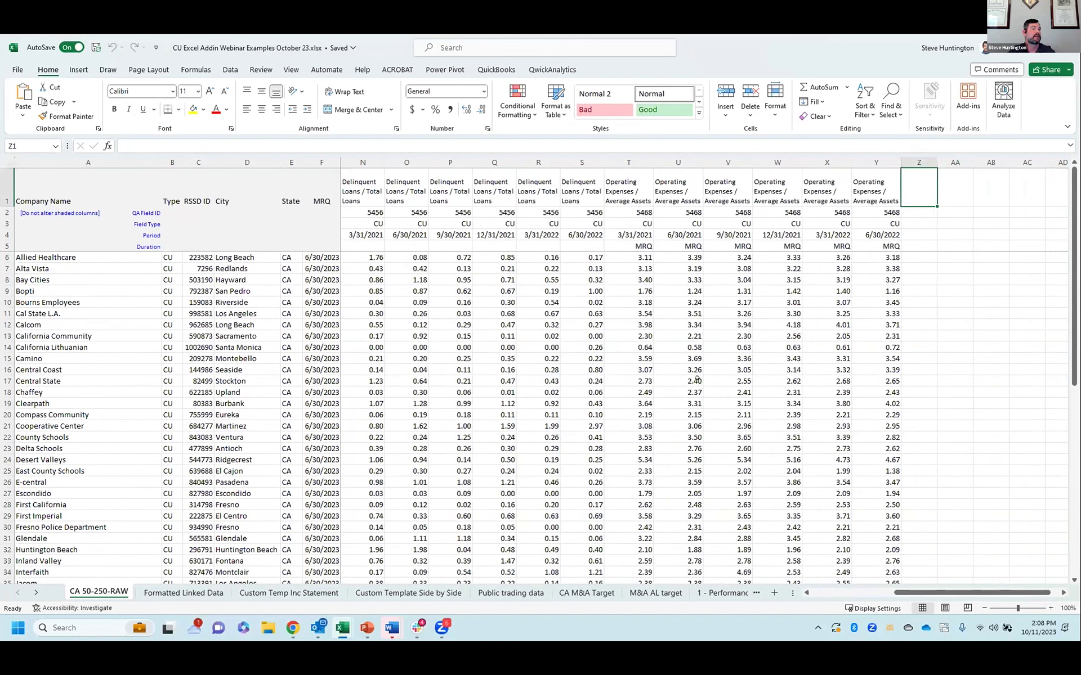
{"action": "left_click", "coordinate": [552, 69]}
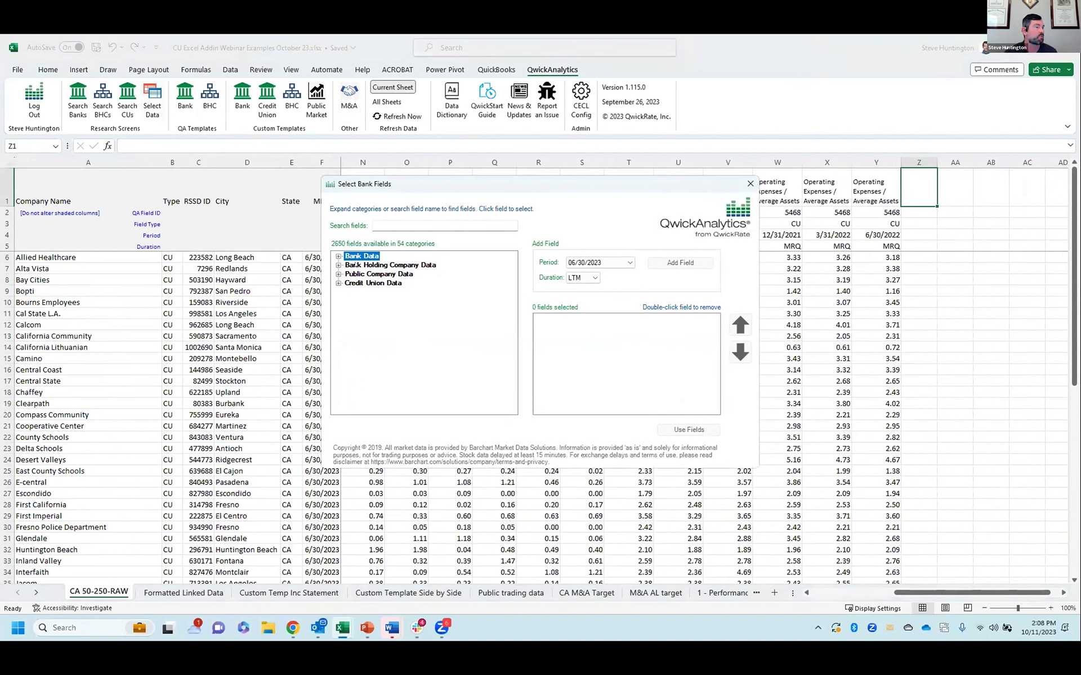
Step: Expand Credit Union Data, move the picker left, and peek into Loan Detail
{"action": "left_click", "coordinate": [339, 283]}
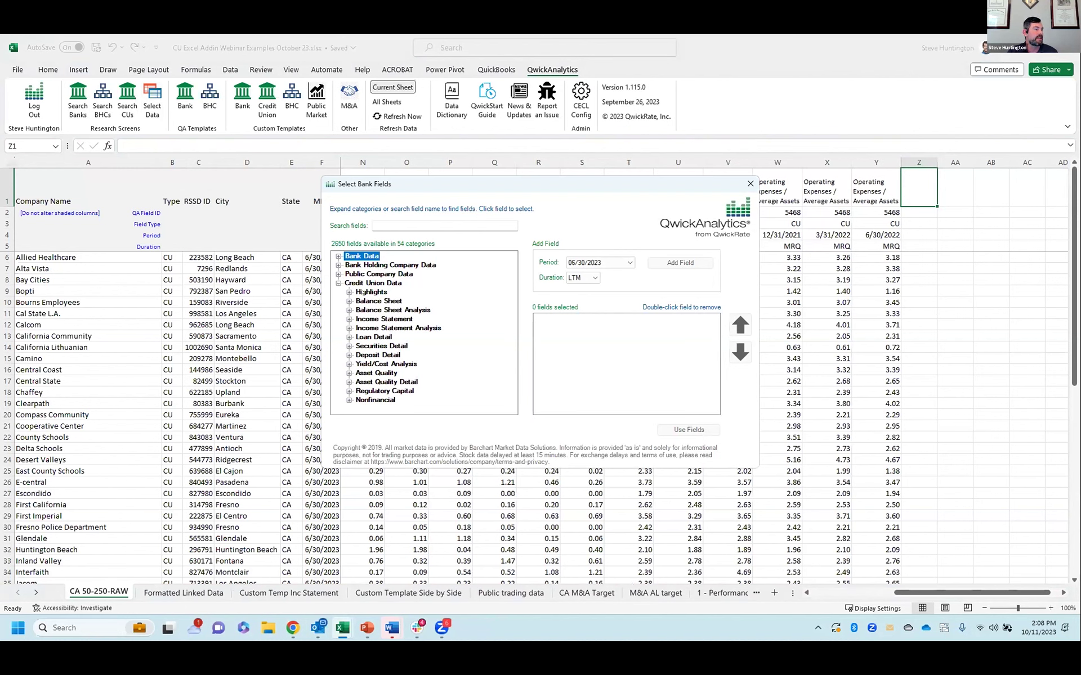
{"action": "left_click_drag", "start_coordinate": [468, 190], "coordinate": [372, 208]}
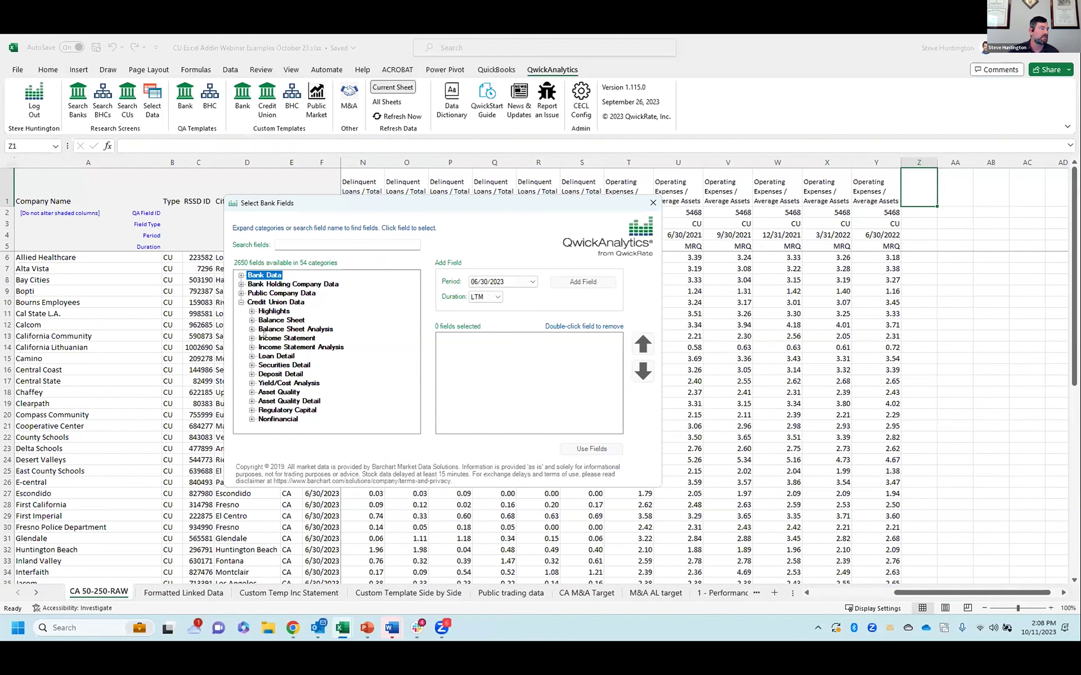
{"action": "left_click", "coordinate": [249, 356]}
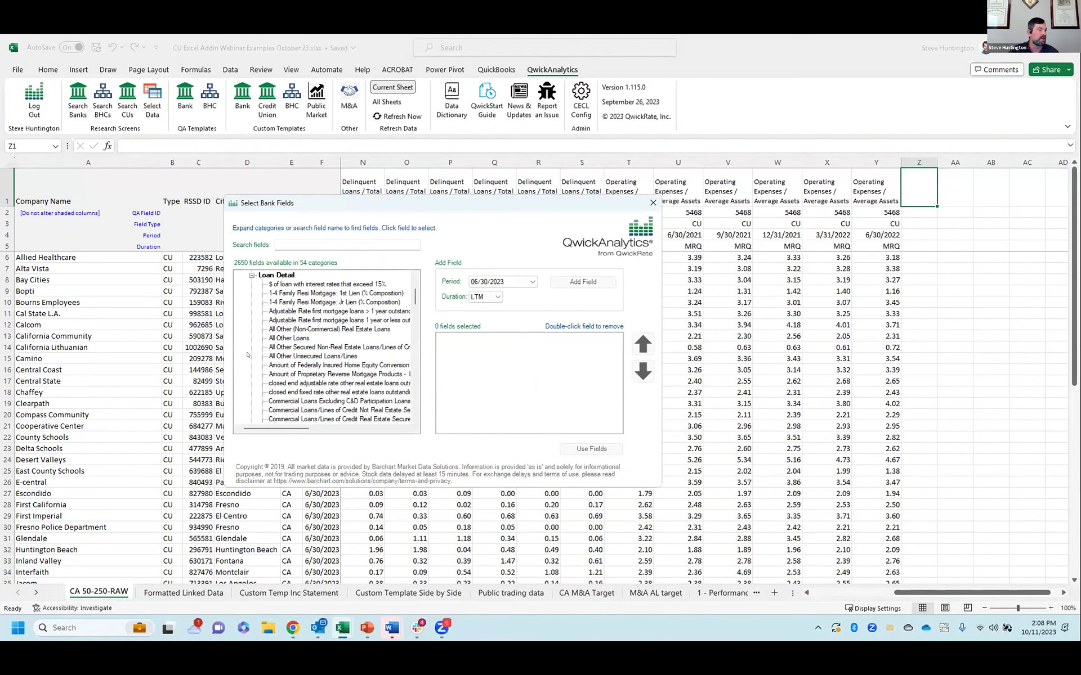
{"action": "left_click", "coordinate": [252, 275]}
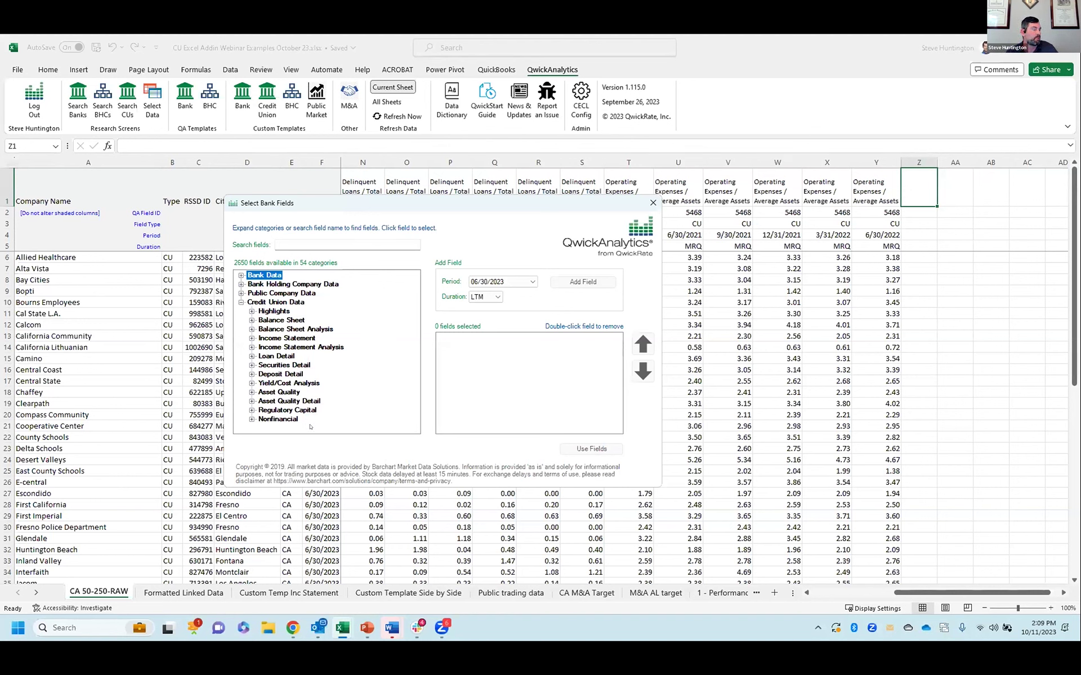
Step: Expand Asset Quality Detail, scroll through its fields, then collapse it
{"action": "left_click", "coordinate": [251, 401]}
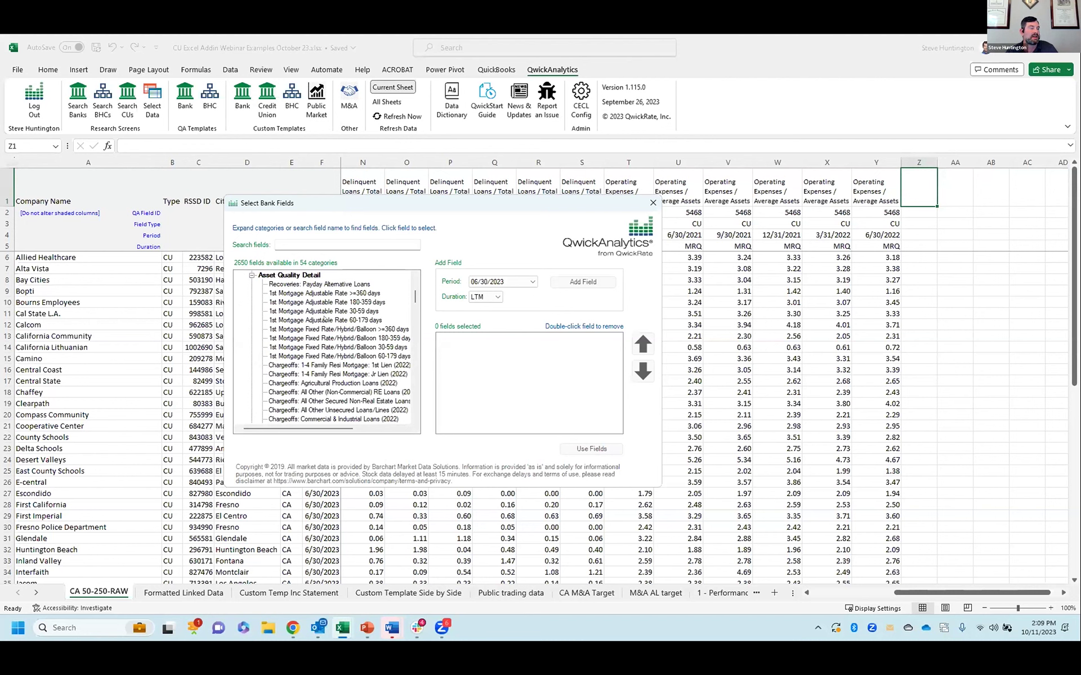
{"action": "scroll", "coordinate": [290, 371], "scroll_direction": "down", "scroll_amount": 2}
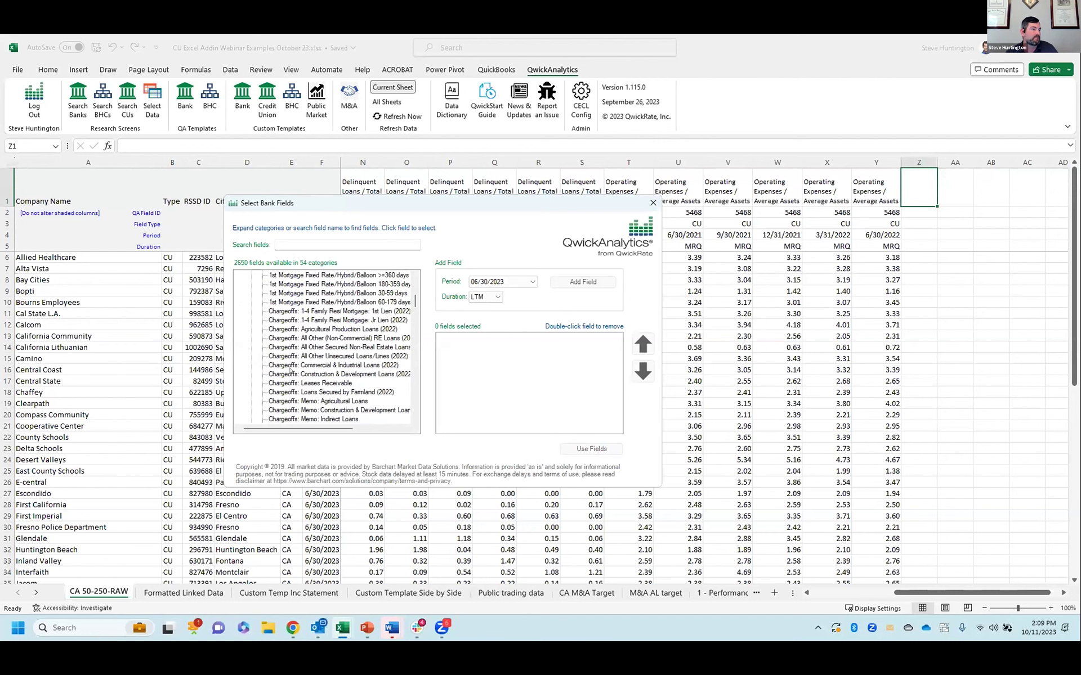
{"action": "scroll", "coordinate": [290, 371], "scroll_direction": "down", "scroll_amount": 1}
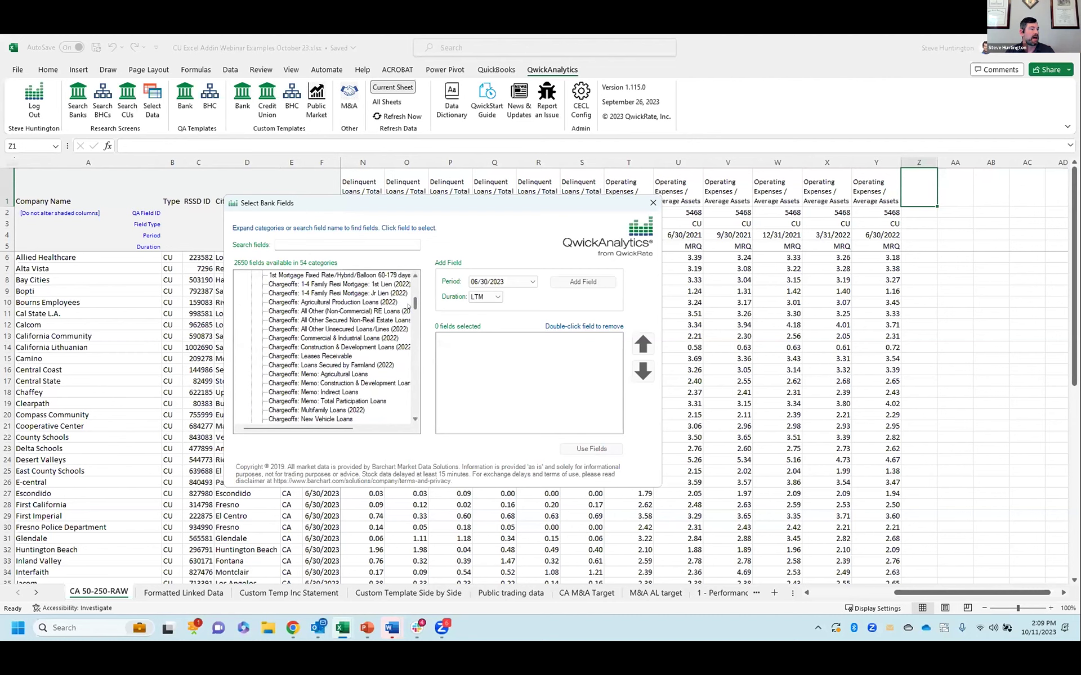
{"action": "mouse_move", "coordinate": [415, 304]}
{"action": "left_mouse_down"}
{"action": "mouse_move", "coordinate": [415, 369]}
{"action": "mouse_move", "coordinate": [414, 287]}
{"action": "left_mouse_up"}
{"action": "left_click", "coordinate": [252, 383]}
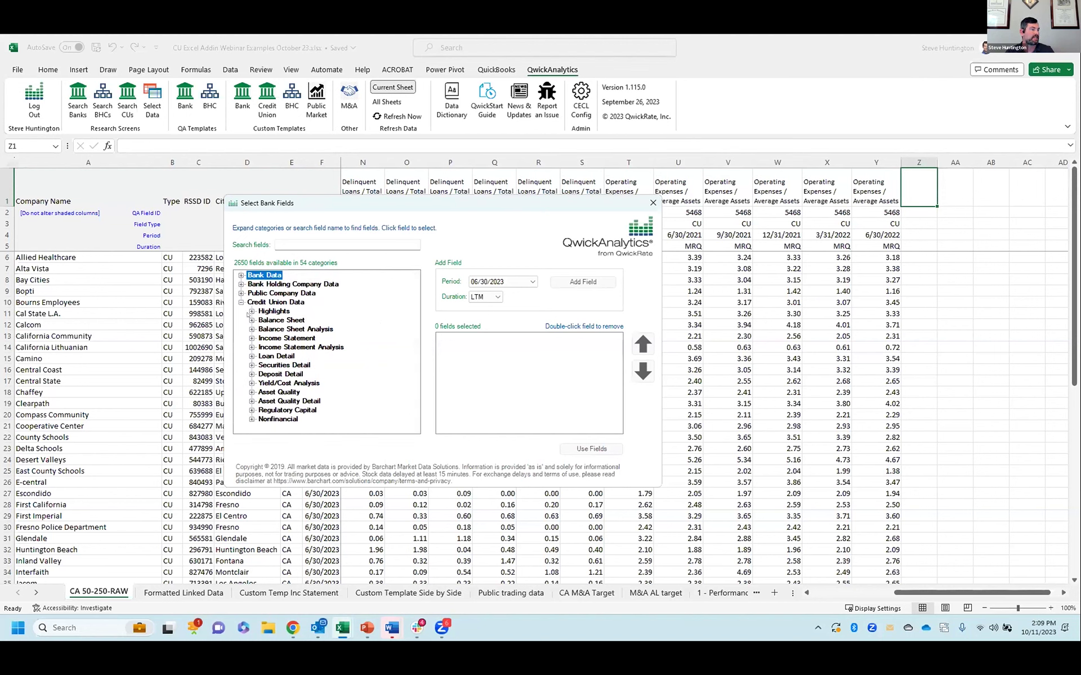
Step: Insert Net Chargeoffs: Total Loans & leases (%) and Net Income (Loss) from Highlights at column Z
{"action": "left_click", "coordinate": [251, 311]}
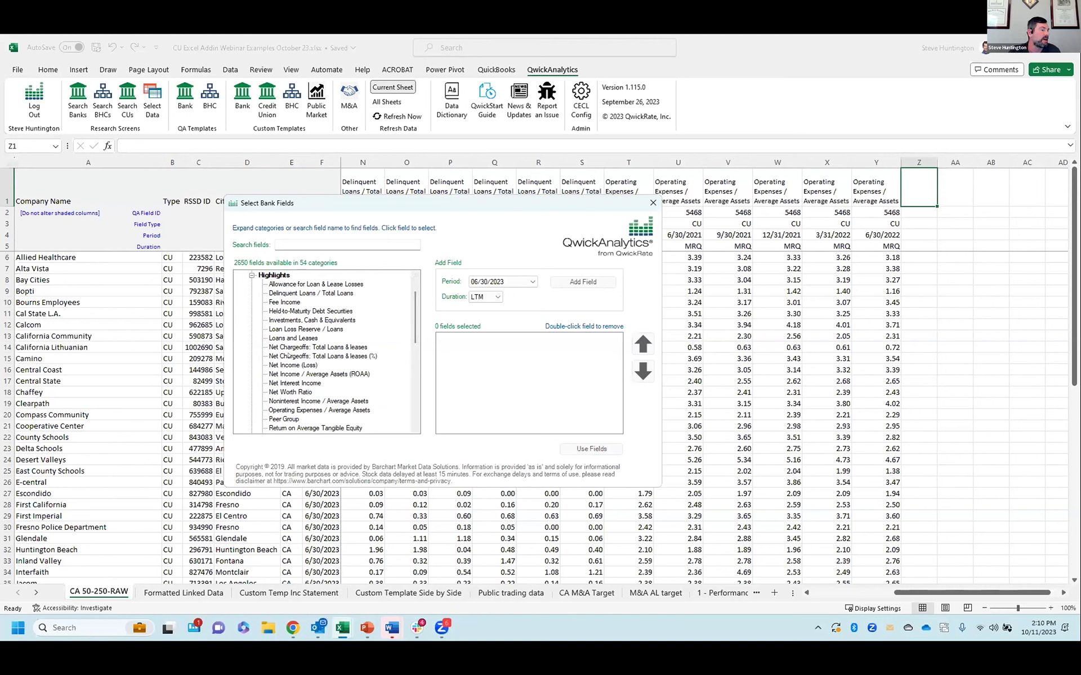
{"action": "double_click", "coordinate": [285, 356]}
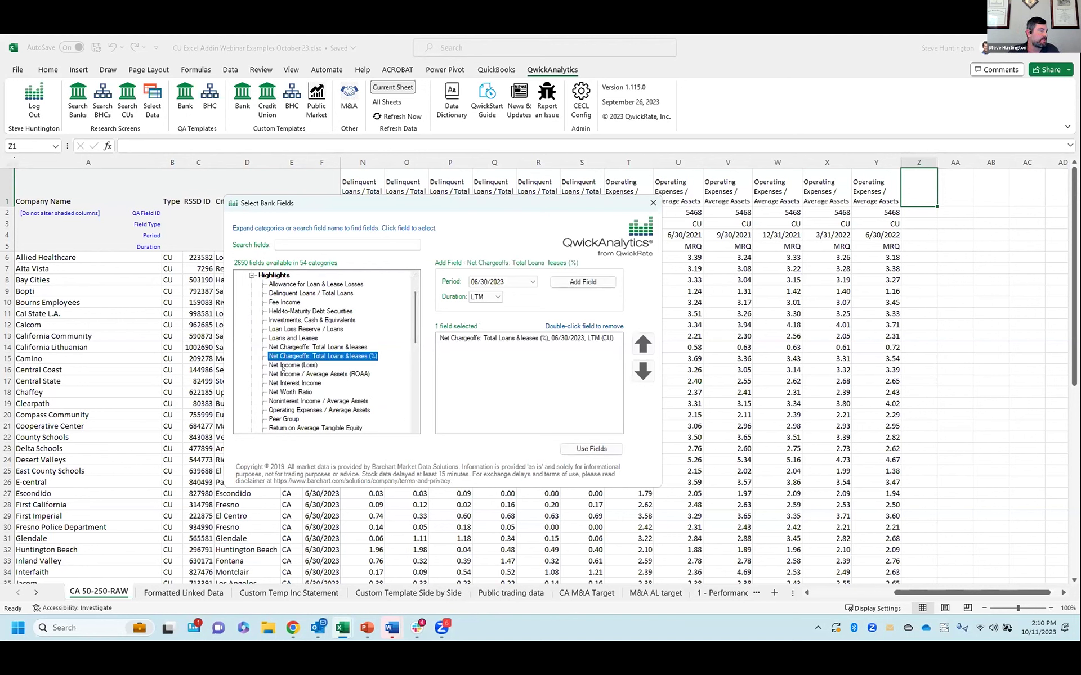
{"action": "double_click", "coordinate": [283, 364]}
{"action": "left_click", "coordinate": [589, 449]}
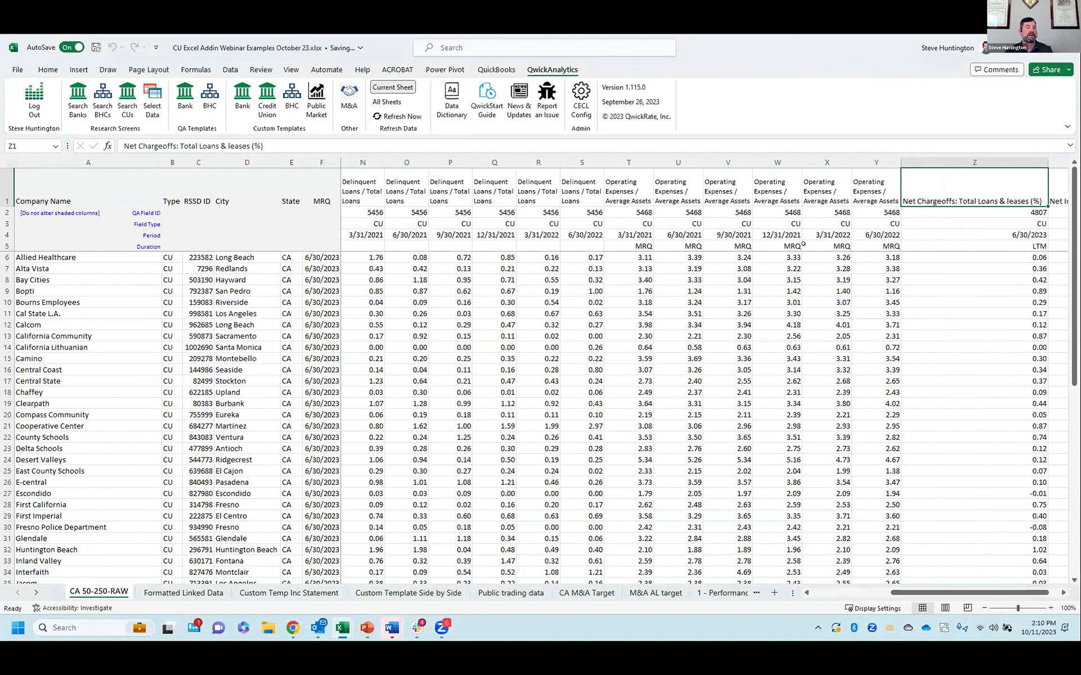
Step: Inspect the period and duration cells of the new Net Chargeoffs and Net Income (Loss) columns
{"action": "left_click", "coordinate": [1063, 593]}
{"action": "left_click", "coordinate": [1063, 593]}
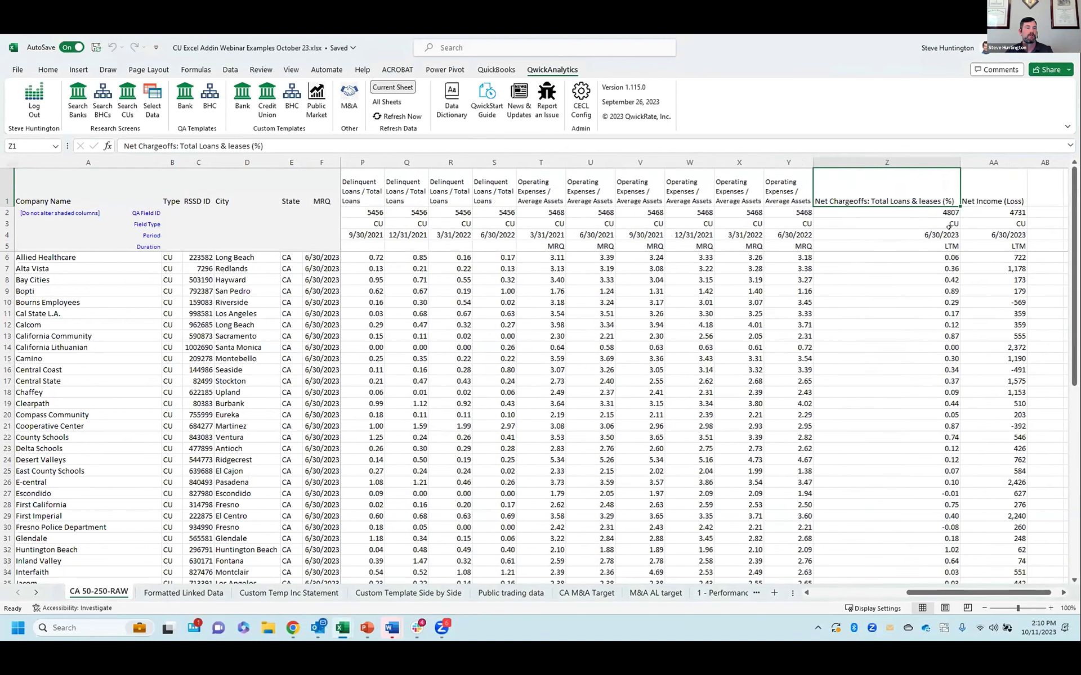
{"action": "left_click", "coordinate": [912, 234]}
{"action": "left_click", "coordinate": [967, 190]}
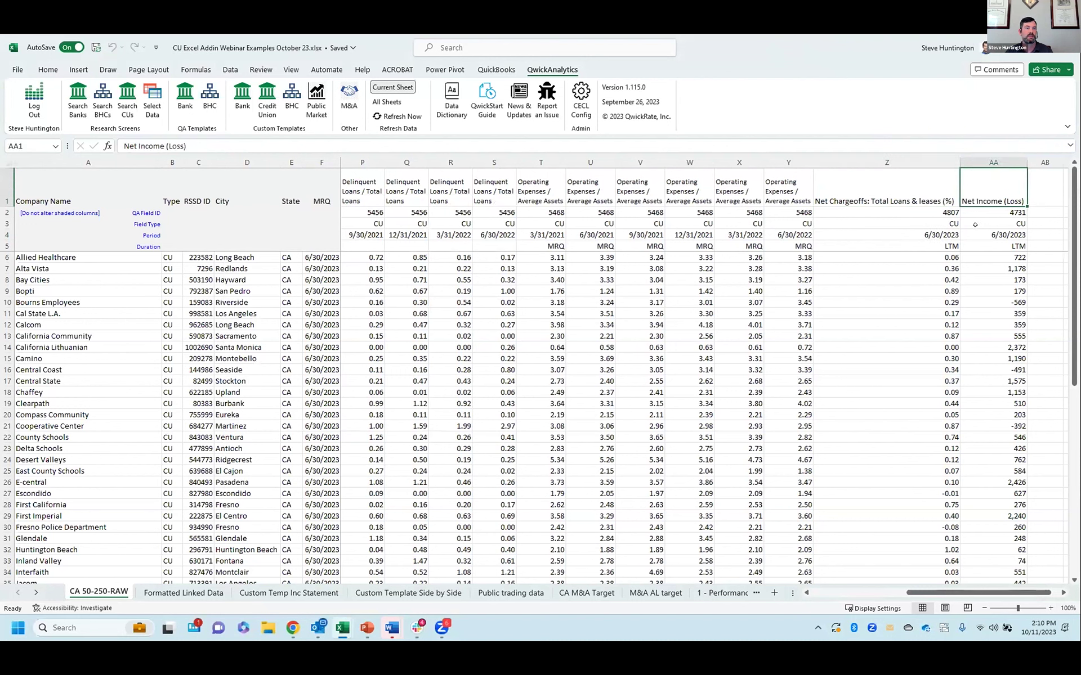
{"action": "left_click", "coordinate": [973, 229]}
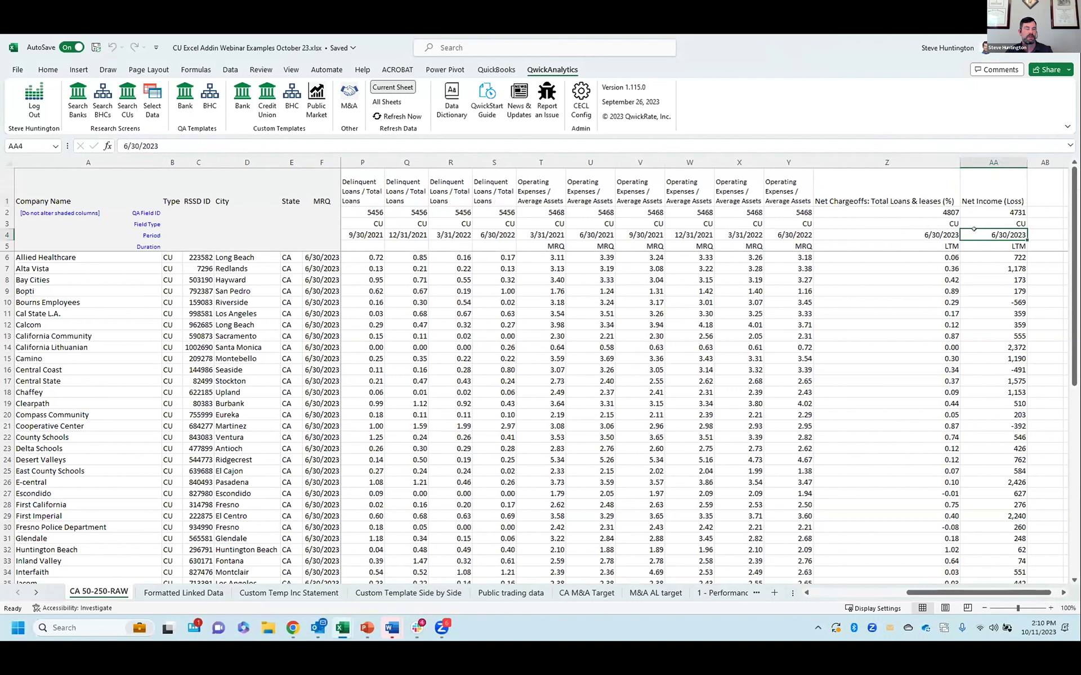
{"action": "left_click", "coordinate": [921, 245]}
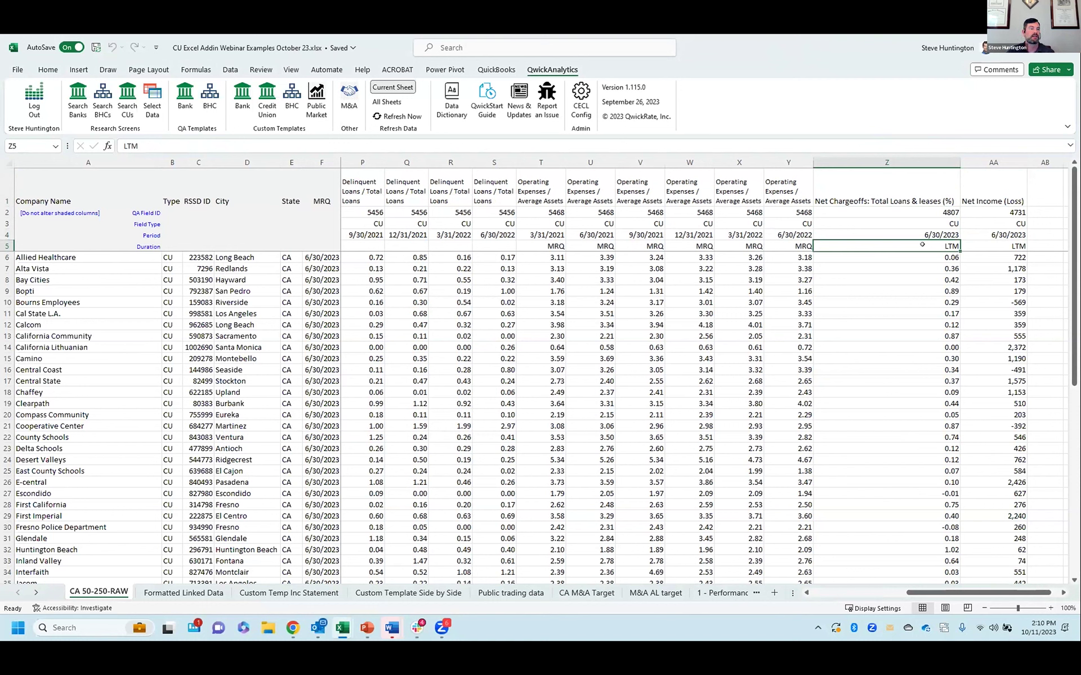
{"action": "left_click", "coordinate": [869, 190]}
{"action": "left_click", "coordinate": [978, 184]}
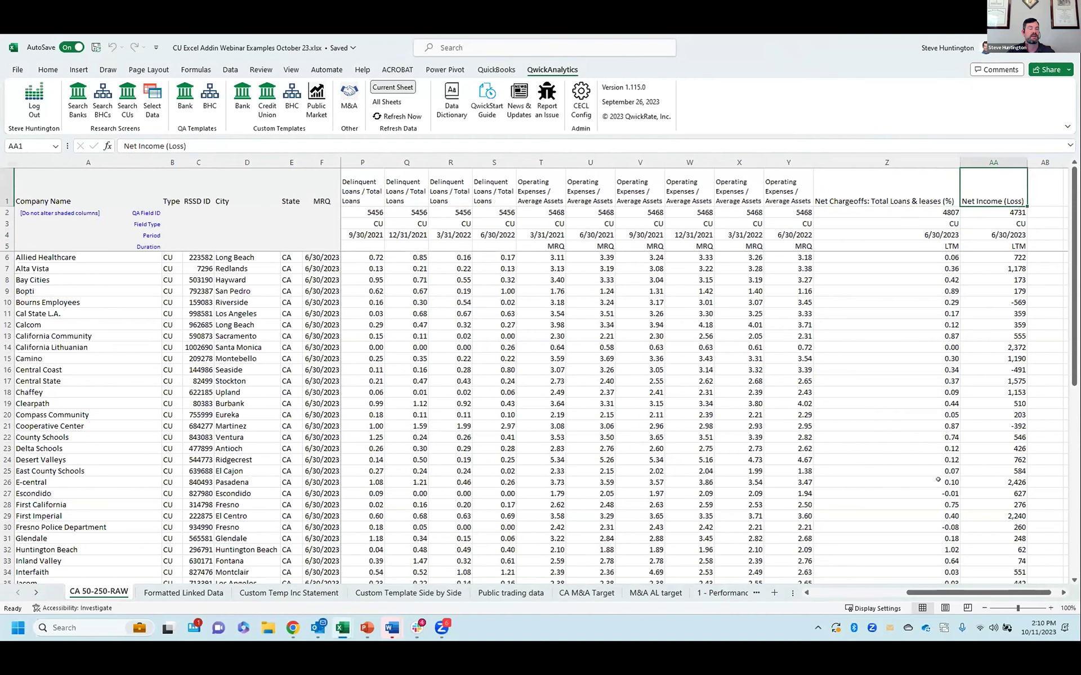
Step: Review the summary rows, then select column AB and reopen the Select Bank Fields picker
{"action": "scroll", "coordinate": [843, 317], "scroll_direction": "down", "scroll_amount": 10}
{"action": "scroll", "coordinate": [842, 317], "scroll_direction": "up", "scroll_amount": 7}
{"action": "scroll", "coordinate": [843, 317], "scroll_direction": "up", "scroll_amount": 3}
{"action": "scroll", "coordinate": [843, 317], "scroll_direction": "down", "scroll_amount": 16}
{"action": "scroll", "coordinate": [843, 317], "scroll_direction": "up", "scroll_amount": 2}
{"action": "scroll", "coordinate": [869, 374], "scroll_direction": "up", "scroll_amount": 14}
{"action": "key", "text": "Right"}
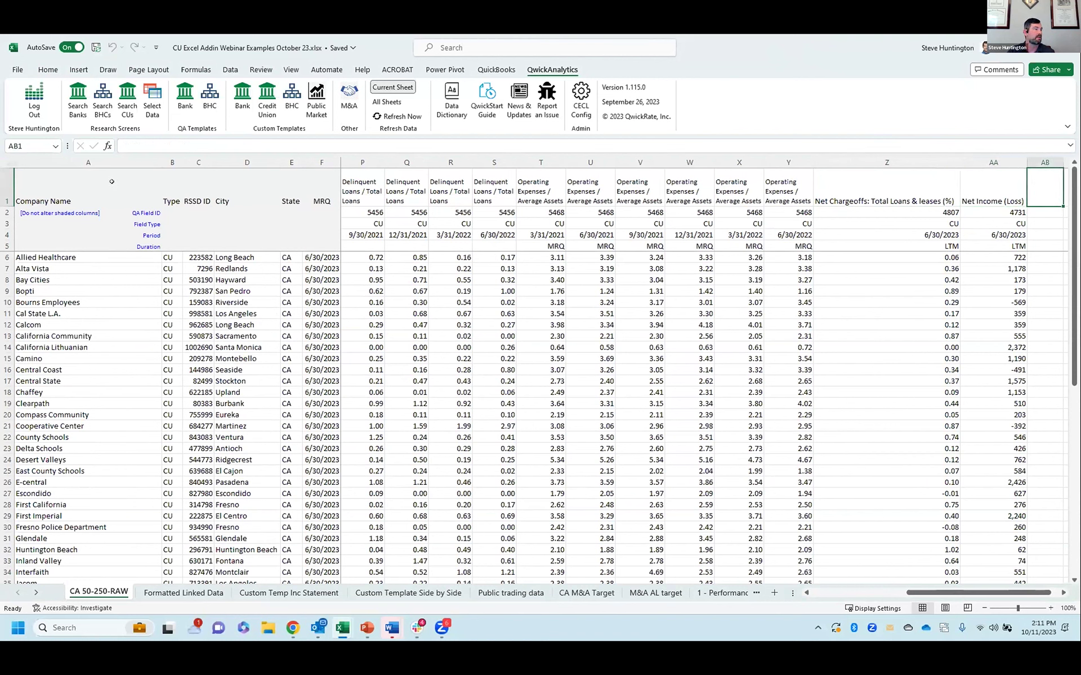
{"action": "left_click", "coordinate": [153, 109]}
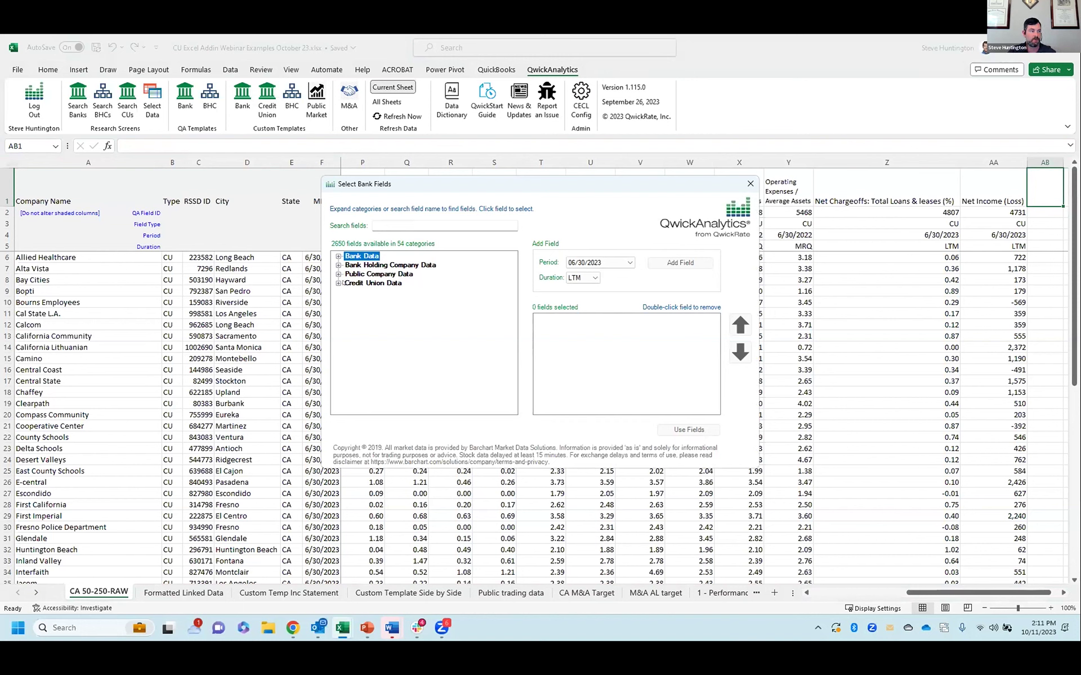
Step: Search for roaa and add the credit union ROAA field with YTD duration
{"action": "left_click", "coordinate": [428, 220]}
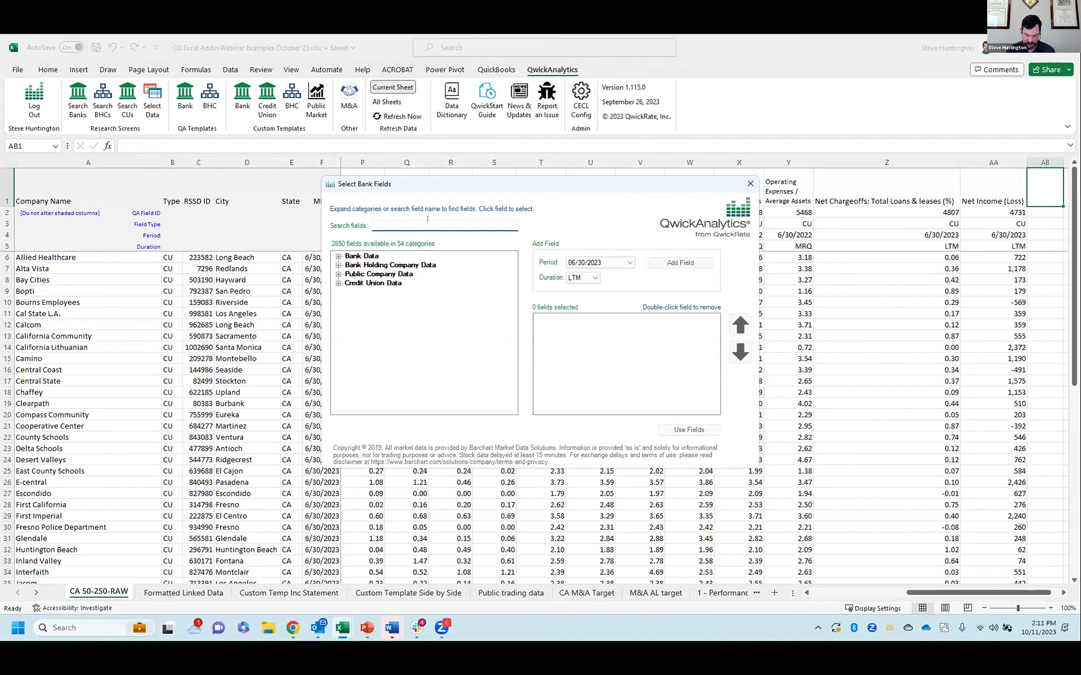
{"action": "type", "text": "jr lien"}
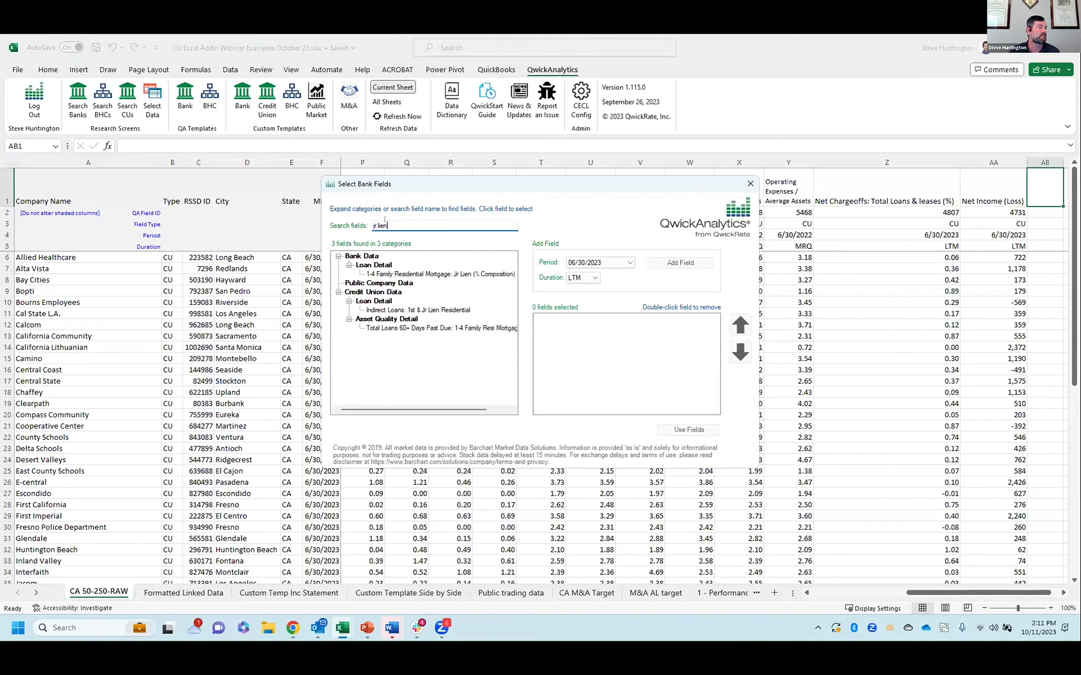
{"action": "left_click_drag", "start_coordinate": [388, 226], "coordinate": [370, 226]}
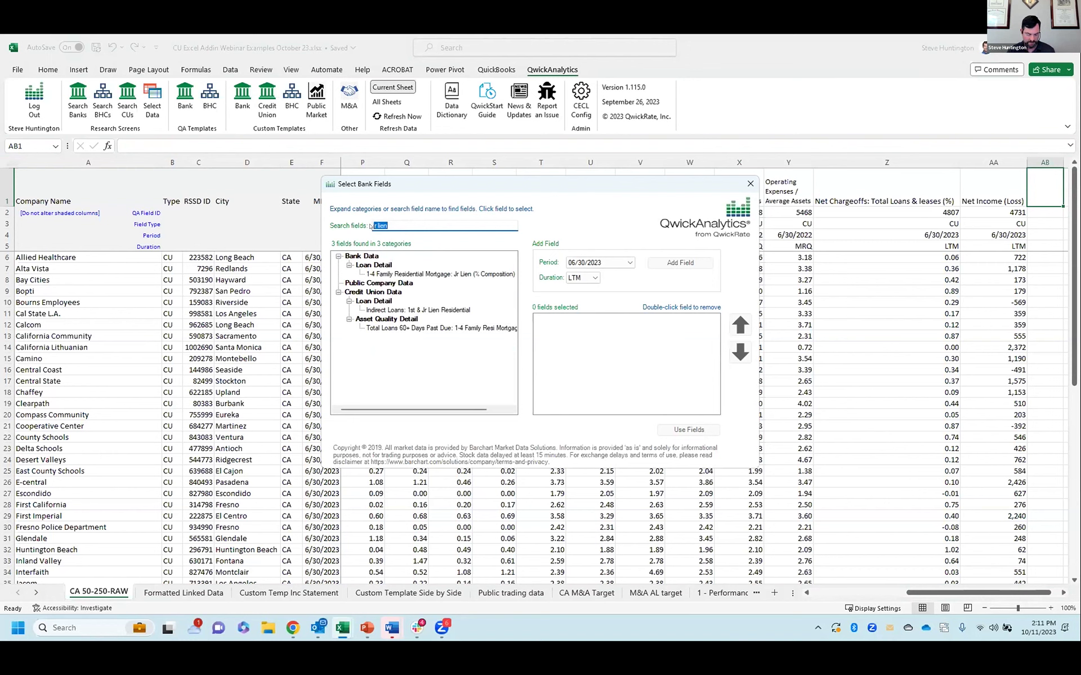
{"action": "type", "text": "r"}
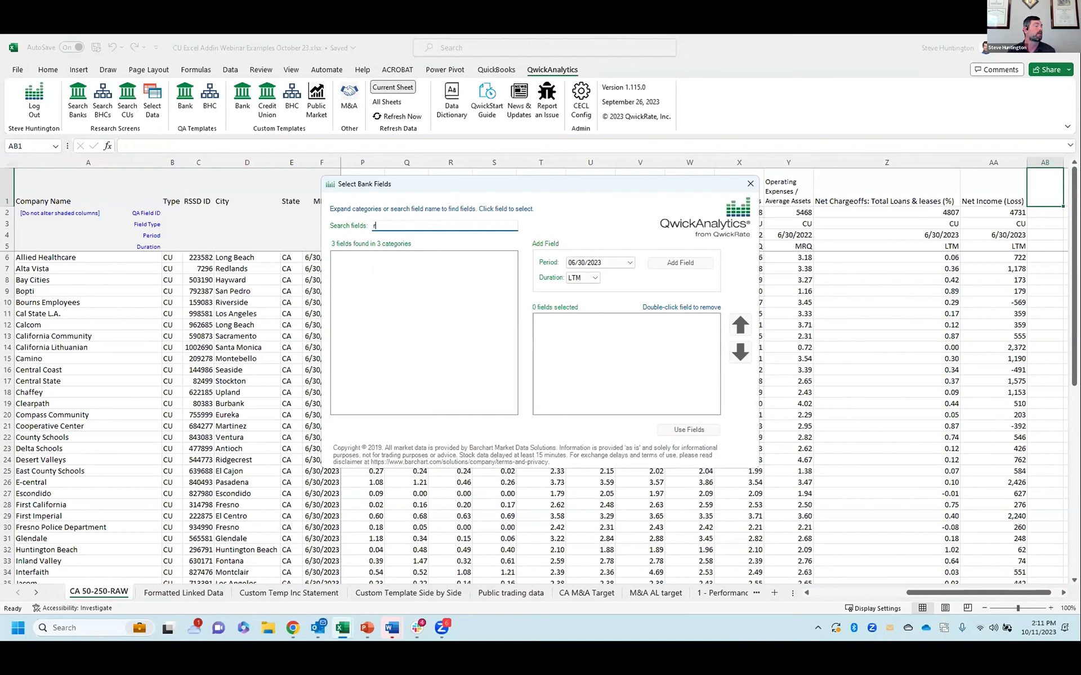
{"action": "type", "text": "oa"}
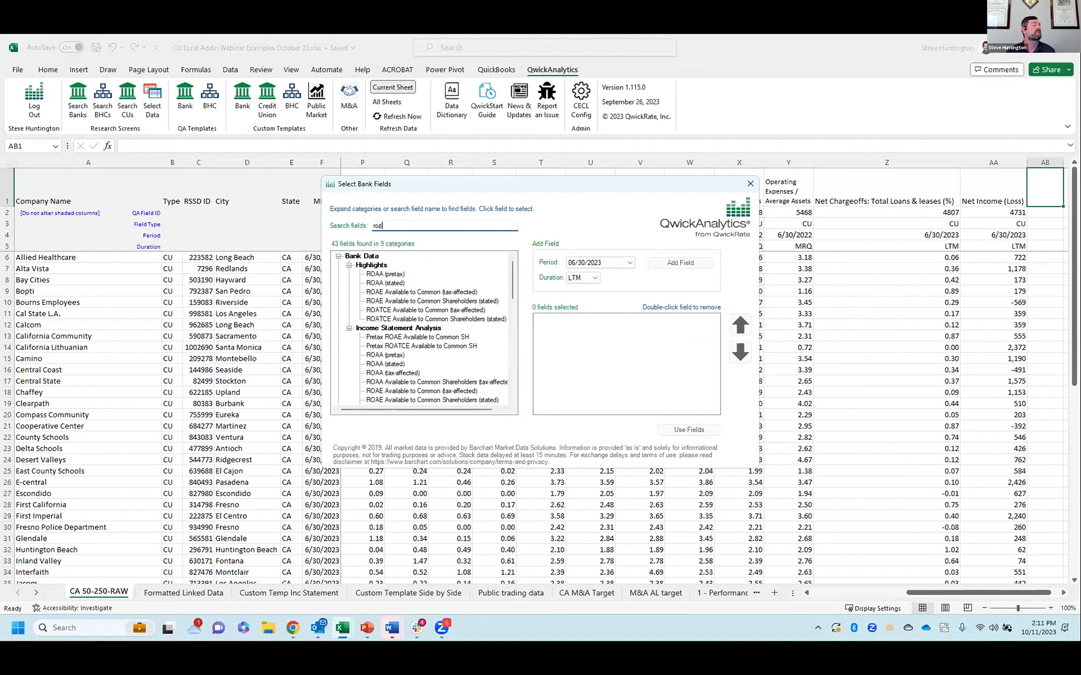
{"action": "type", "text": "a"}
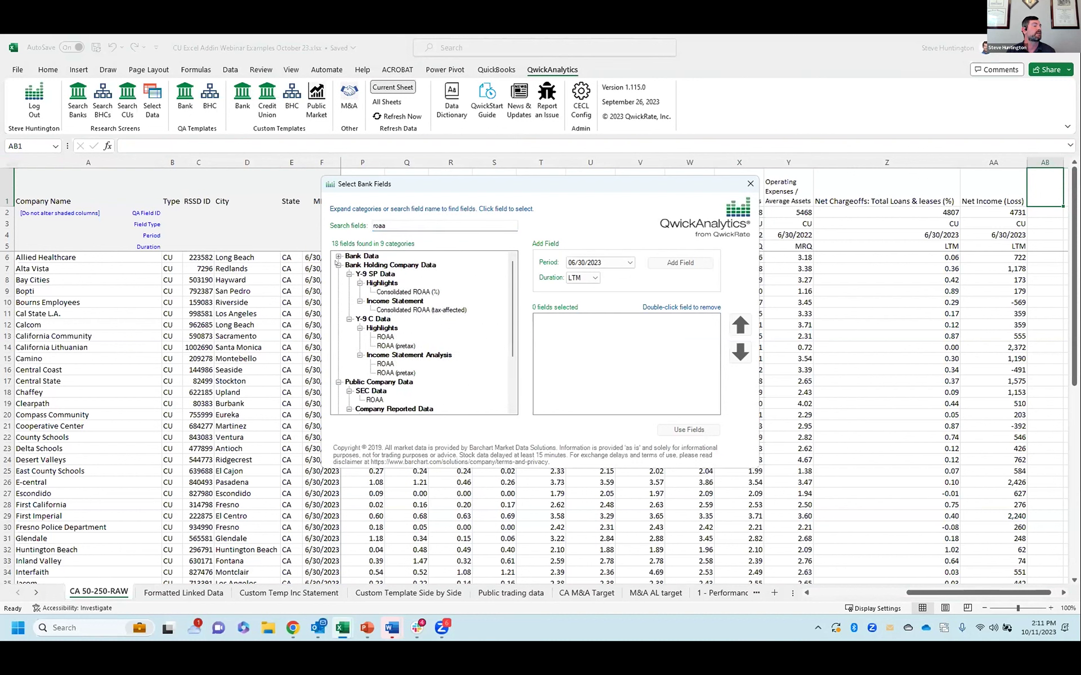
{"action": "left_click", "coordinate": [338, 275]}
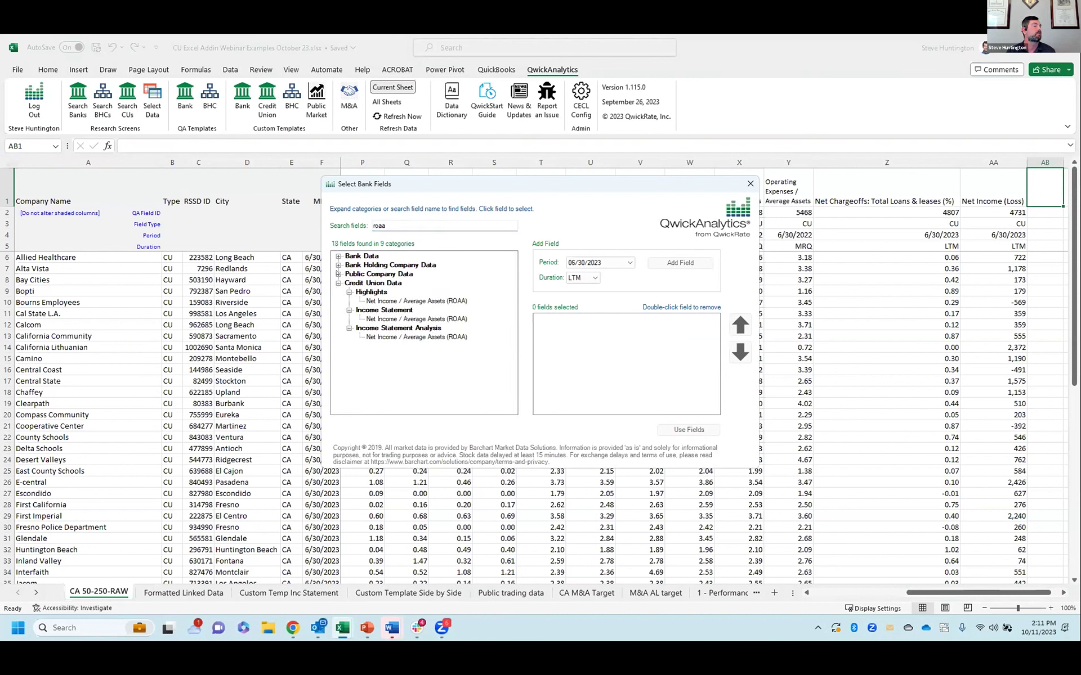
{"action": "left_click", "coordinate": [382, 302]}
{"action": "left_click", "coordinate": [595, 278]}
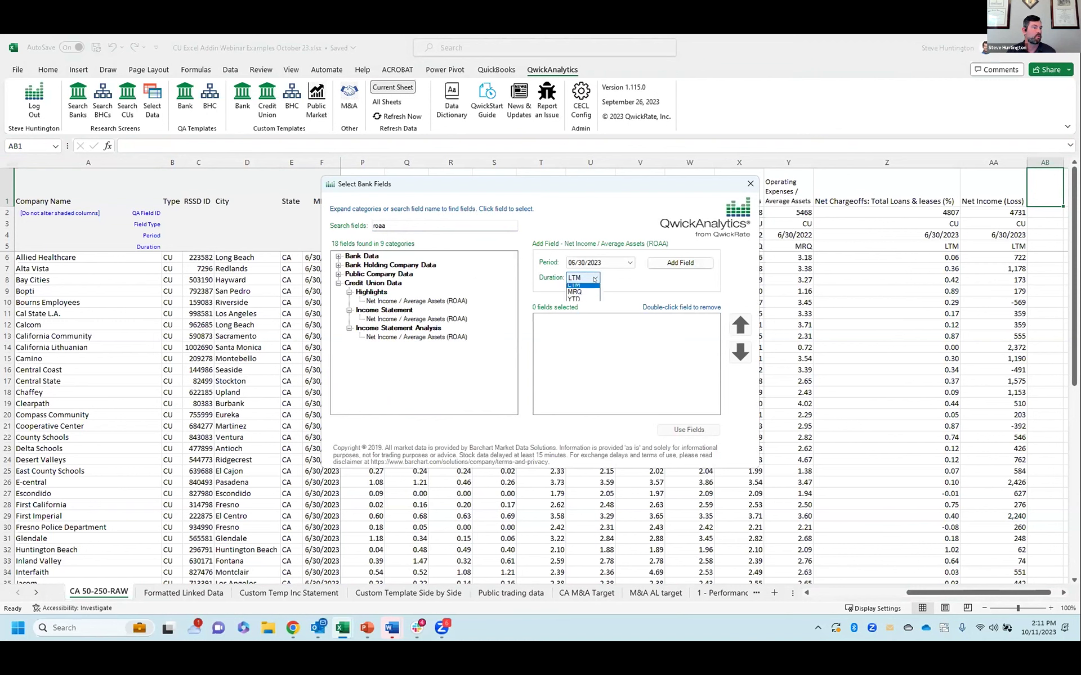
{"action": "left_click", "coordinate": [579, 302]}
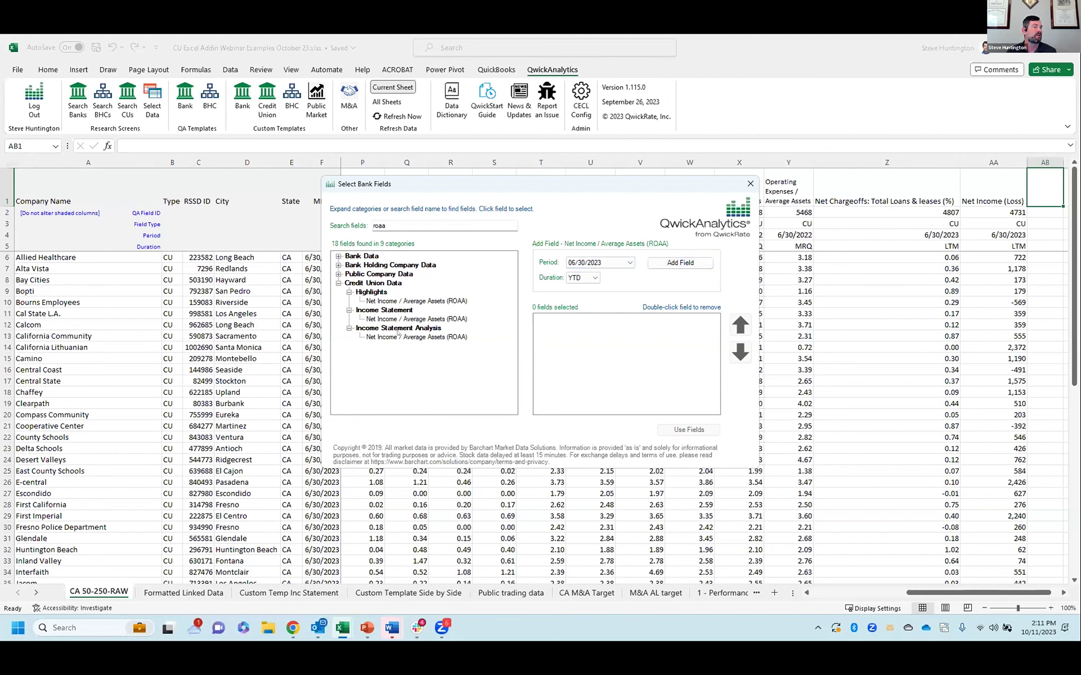
{"action": "double_click", "coordinate": [380, 301]}
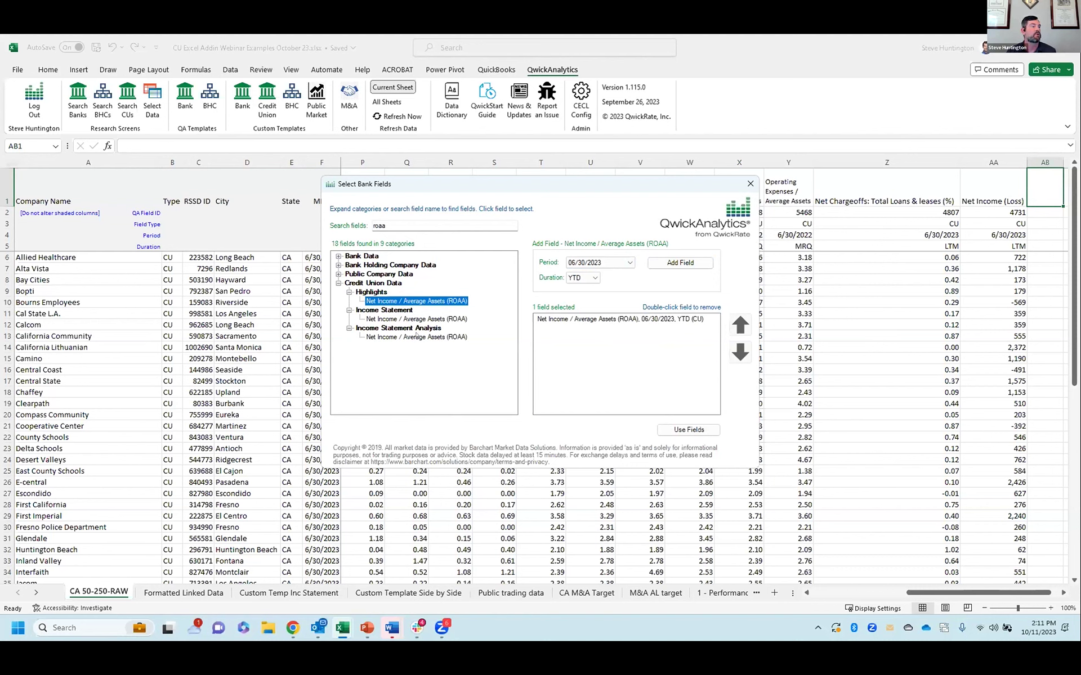
Step: Search for net and add the Net Worth Ratio and Total Net Worth fields
{"action": "double_click", "coordinate": [382, 225]}
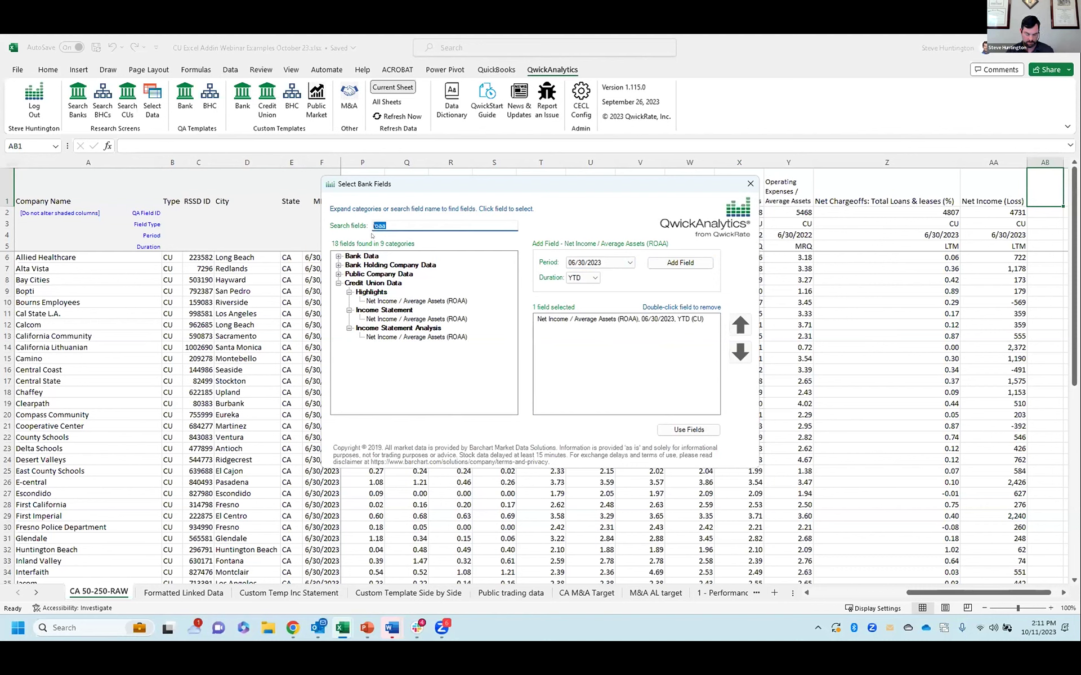
{"action": "type", "text": "net"}
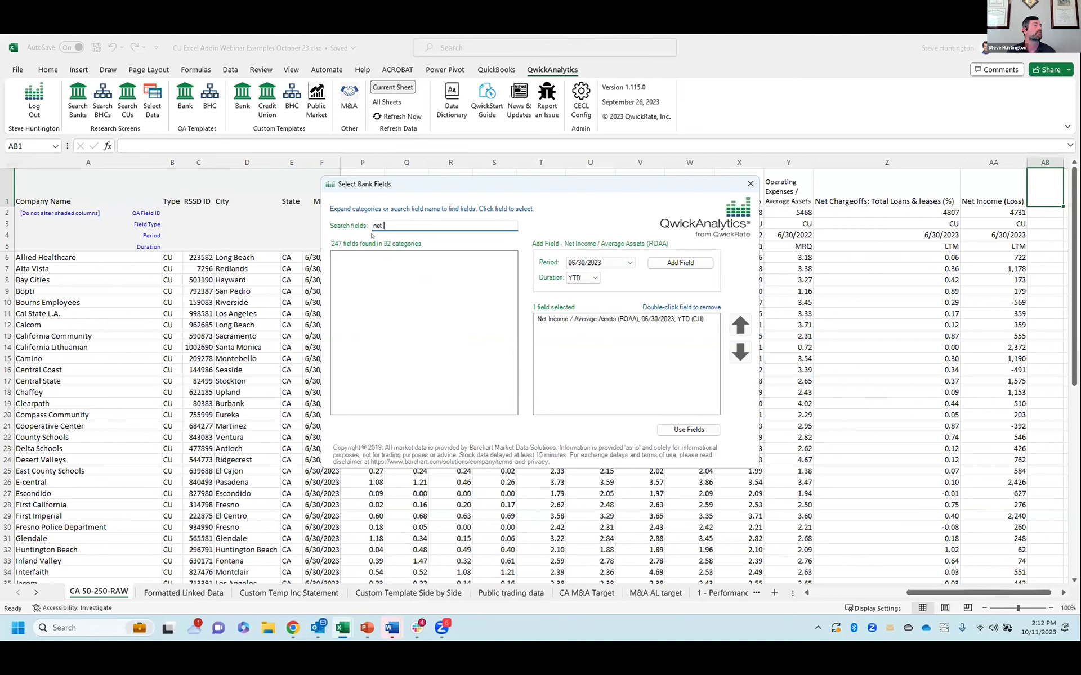
{"action": "left_click", "coordinate": [338, 256]}
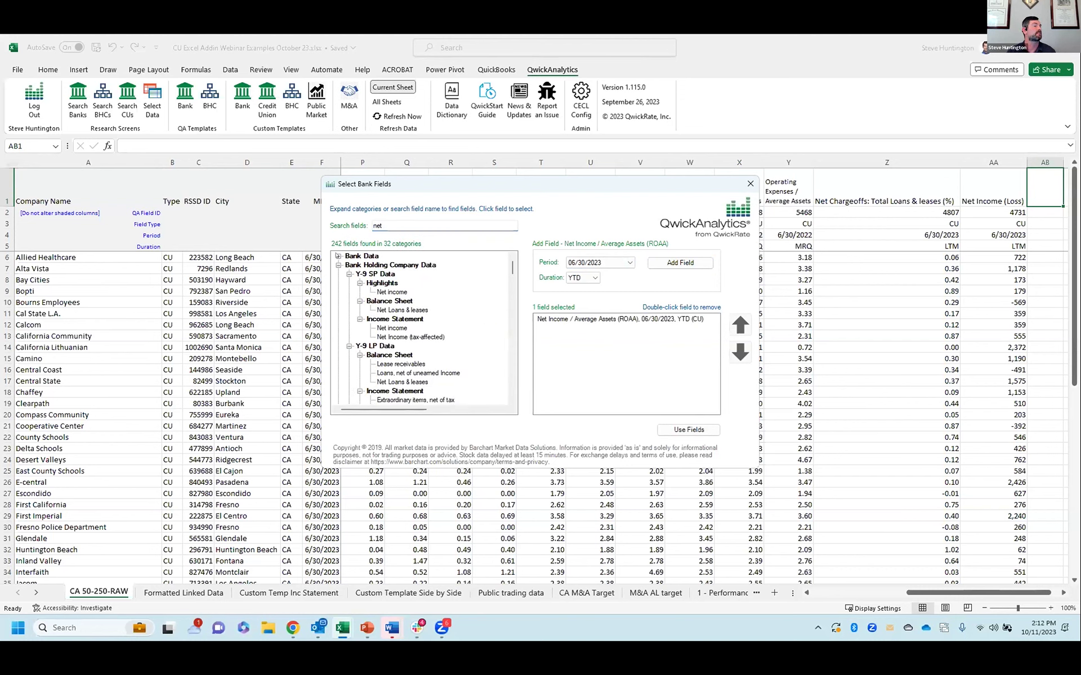
{"action": "left_click", "coordinate": [338, 265]}
{"action": "left_click", "coordinate": [338, 274]}
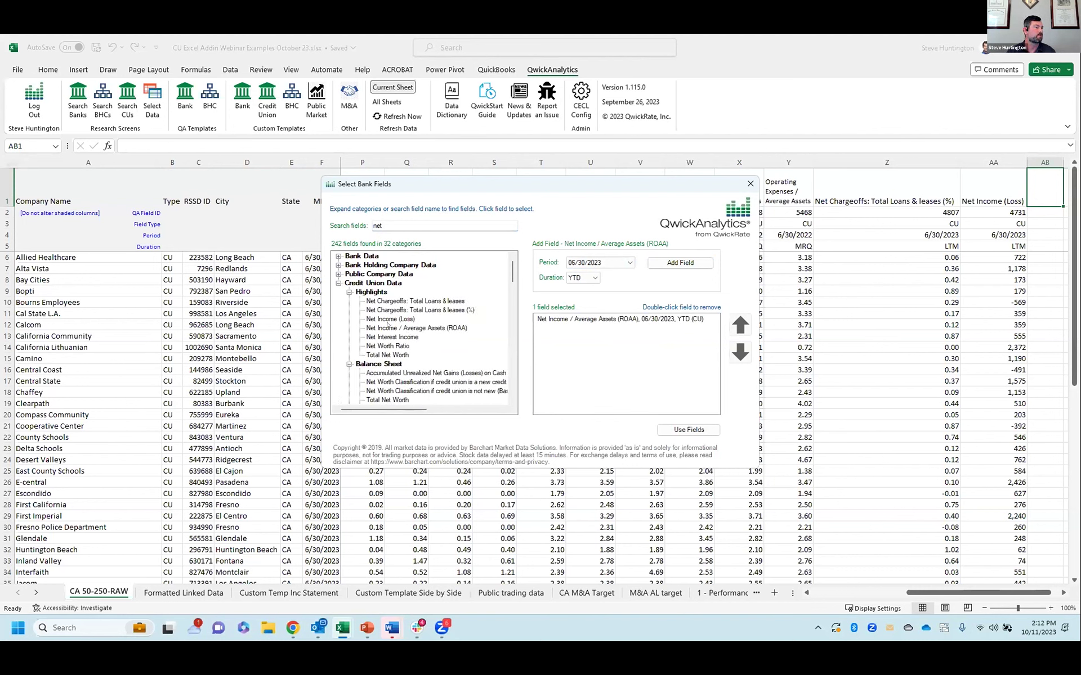
{"action": "double_click", "coordinate": [381, 345]}
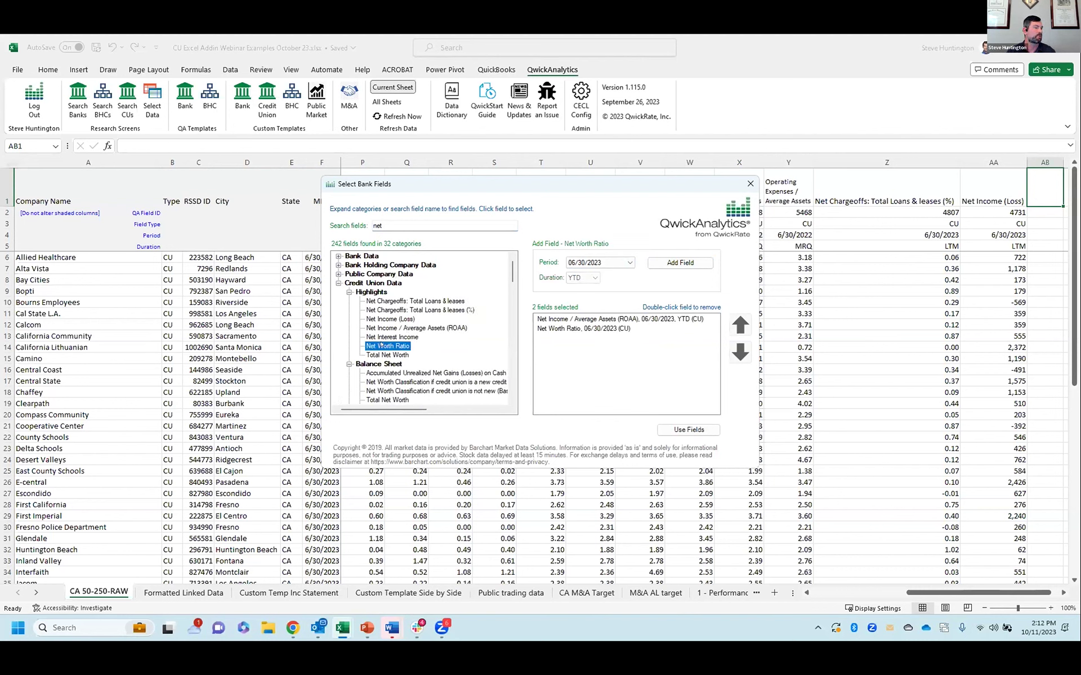
{"action": "double_click", "coordinate": [381, 400]}
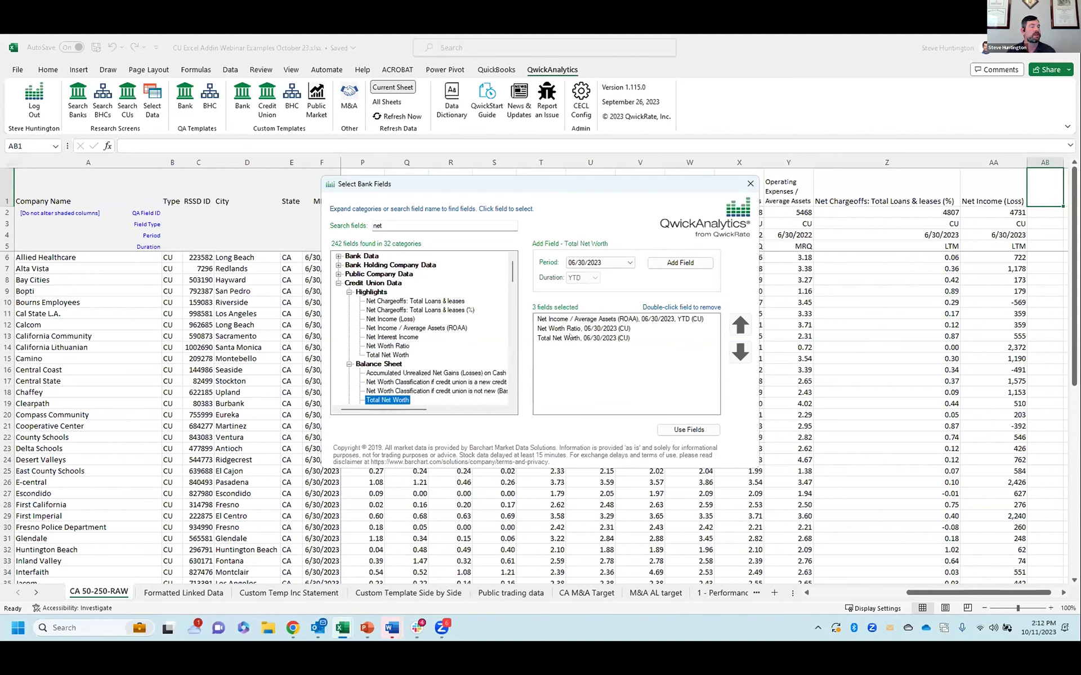
Step: Move Total Net Worth to the top of the chosen fields and insert them into the worksheet
{"action": "left_click", "coordinate": [579, 338]}
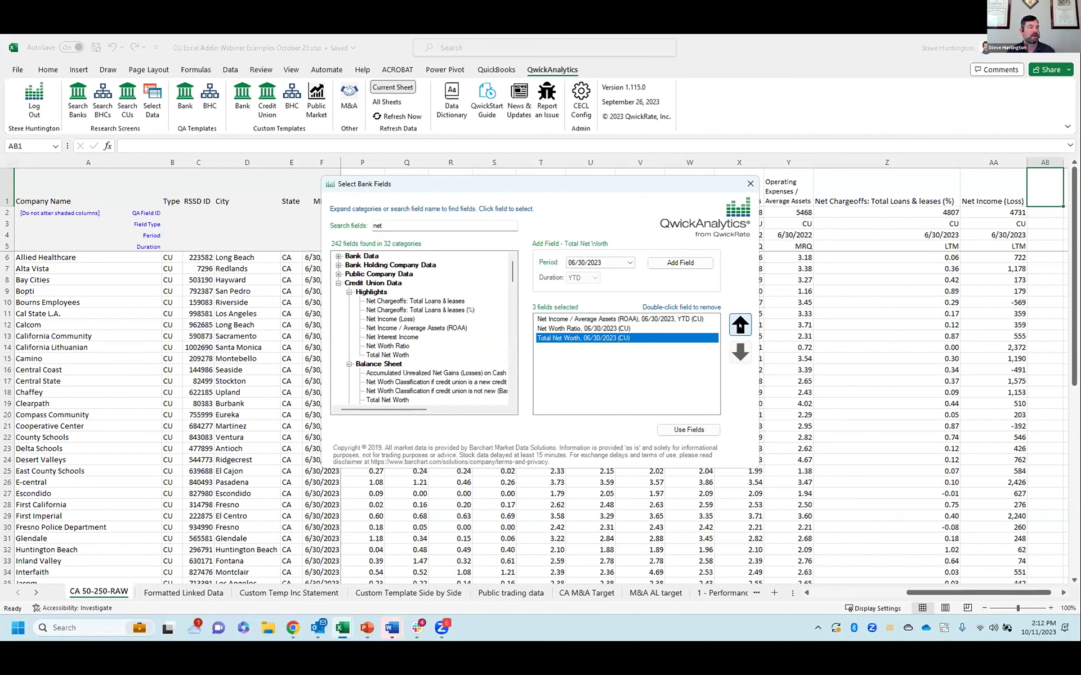
{"action": "left_click", "coordinate": [740, 326]}
{"action": "left_click", "coordinate": [740, 326]}
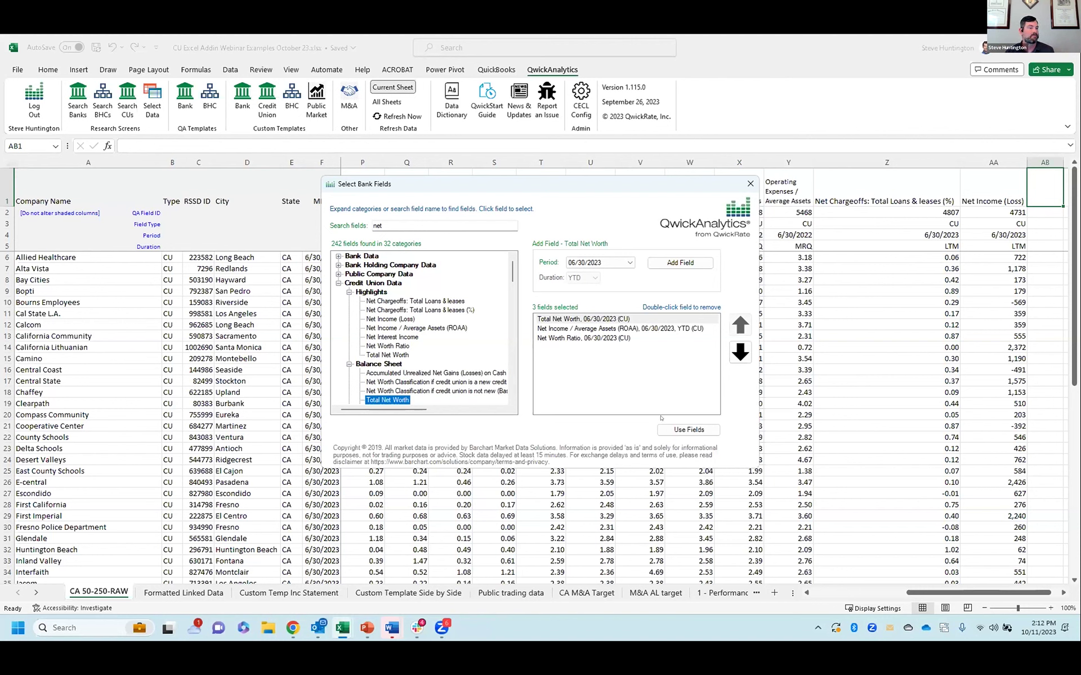
{"action": "left_click", "coordinate": [677, 429]}
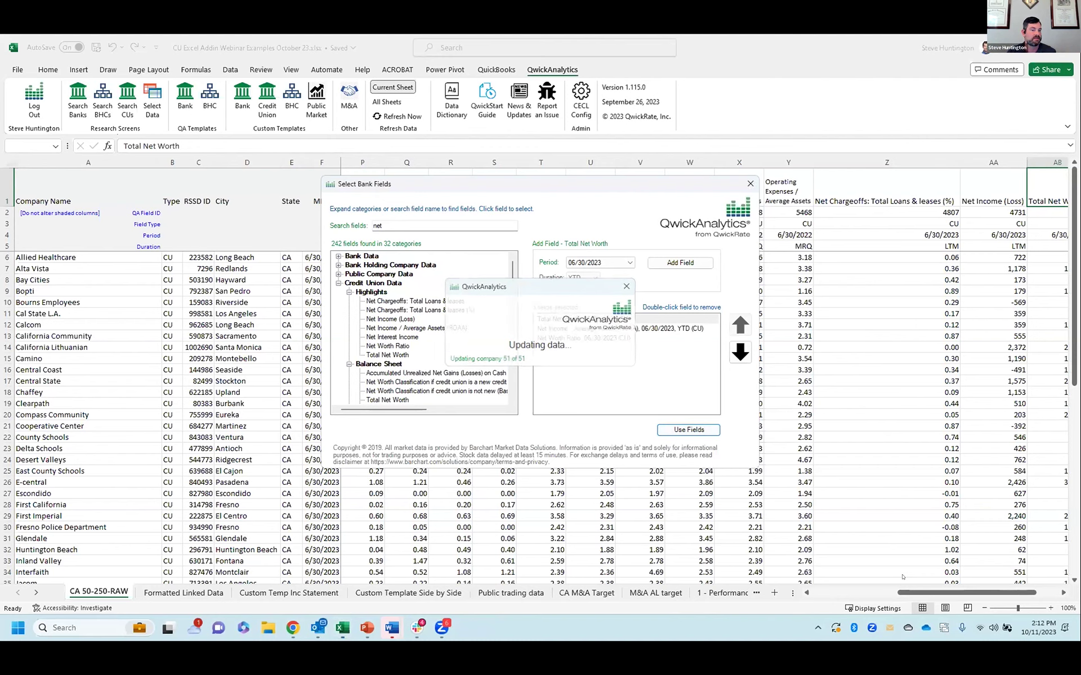
Step: Cut the Total Net Worth column AB and insert it at column Z, before Net Chargeoffs
{"action": "left_click_drag", "start_coordinate": [906, 593], "coordinate": [935, 591]}
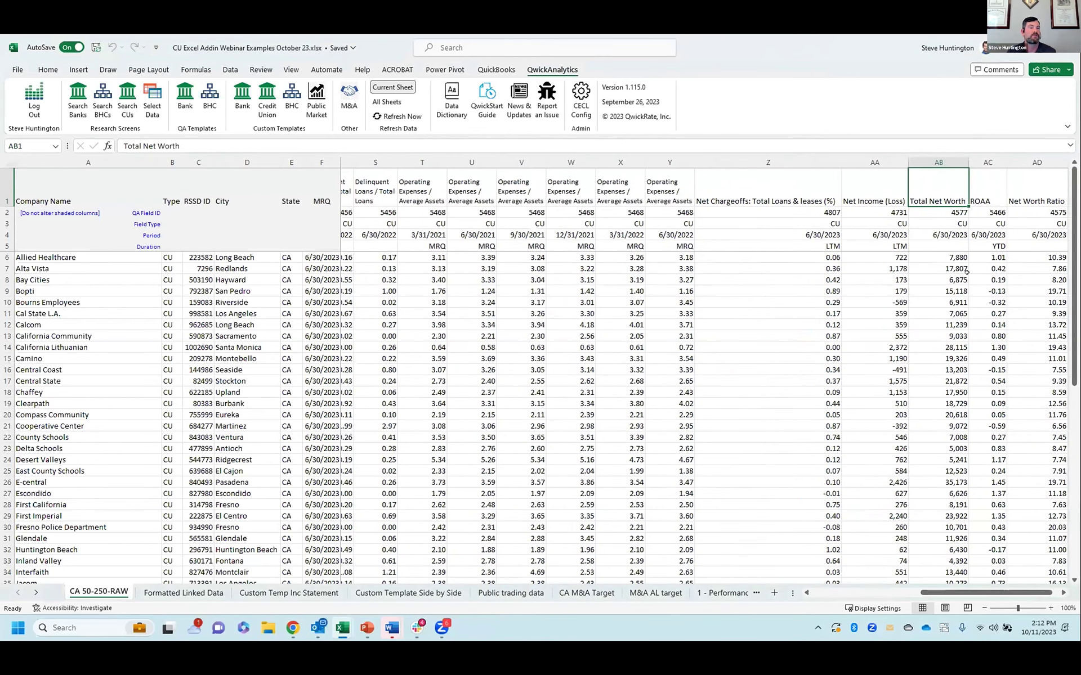
{"action": "left_click", "coordinate": [939, 163]}
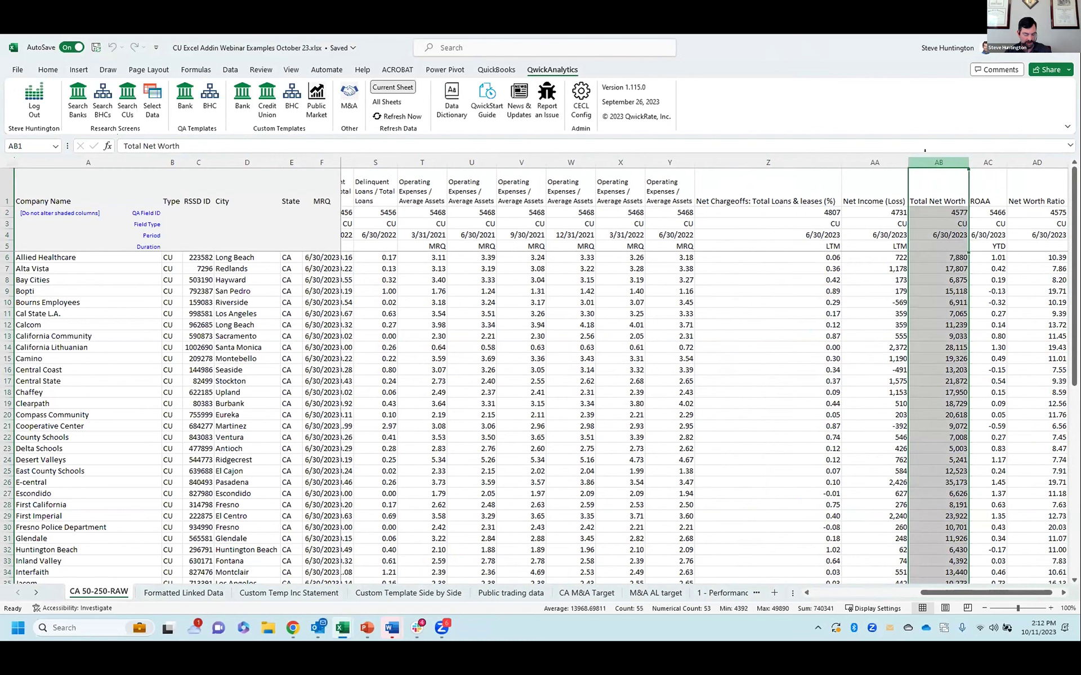
{"action": "key", "text": "ctrl+x"}
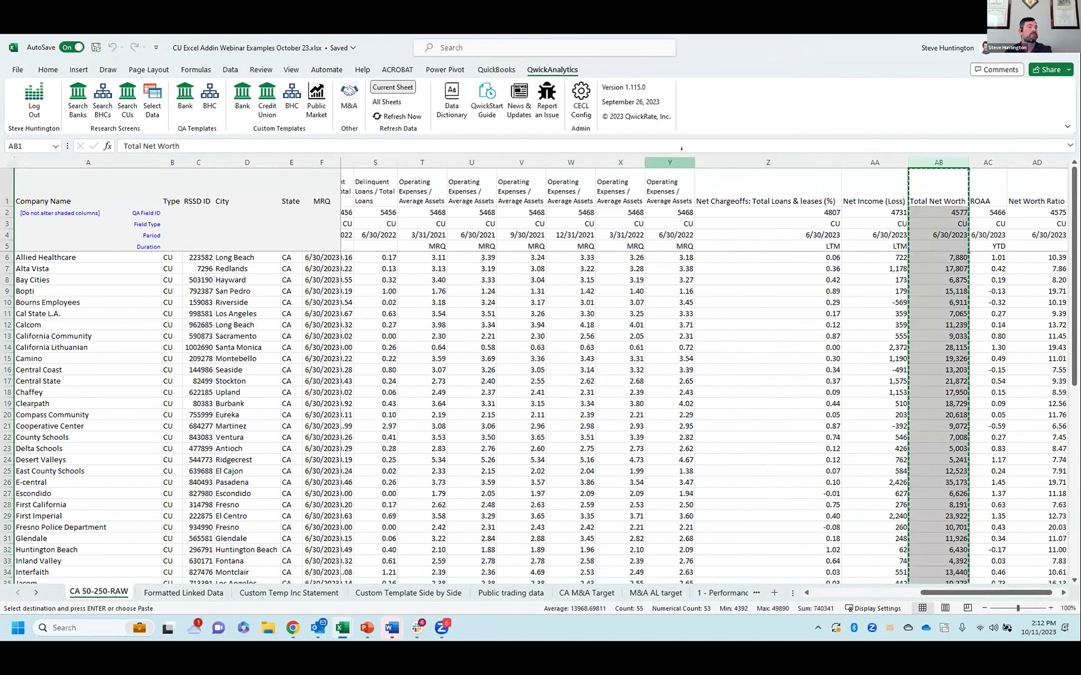
{"action": "right_click", "coordinate": [713, 162]}
{"action": "left_click", "coordinate": [727, 272]}
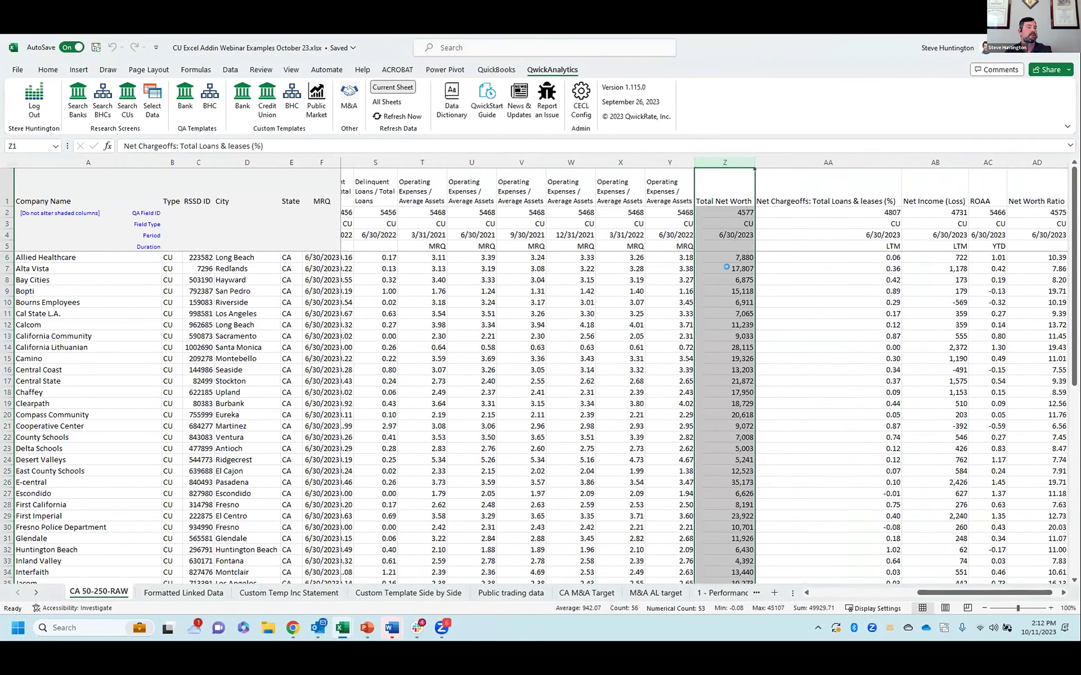
{"action": "left_click", "coordinate": [803, 231]}
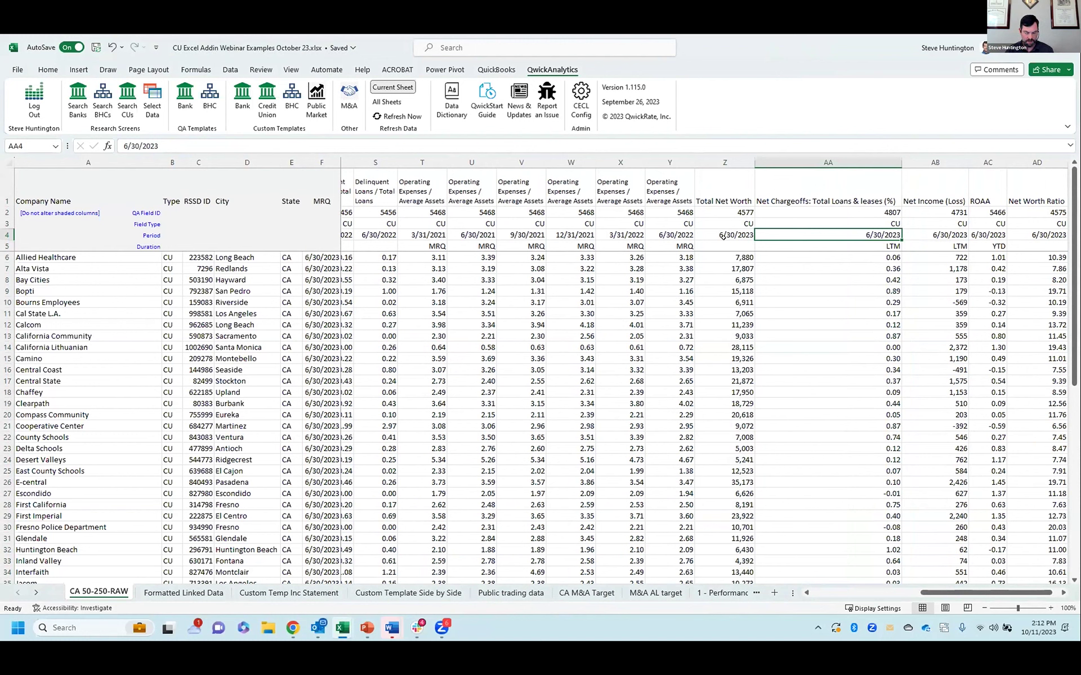
Step: Set the Net Chargeoffs period in AA4 to 3/31/2023 and refresh the QwickAnalytics data
{"action": "type", "text": "3/31/2023"}
{"action": "key", "text": "Tab"}
{"action": "left_click", "coordinate": [822, 236]}
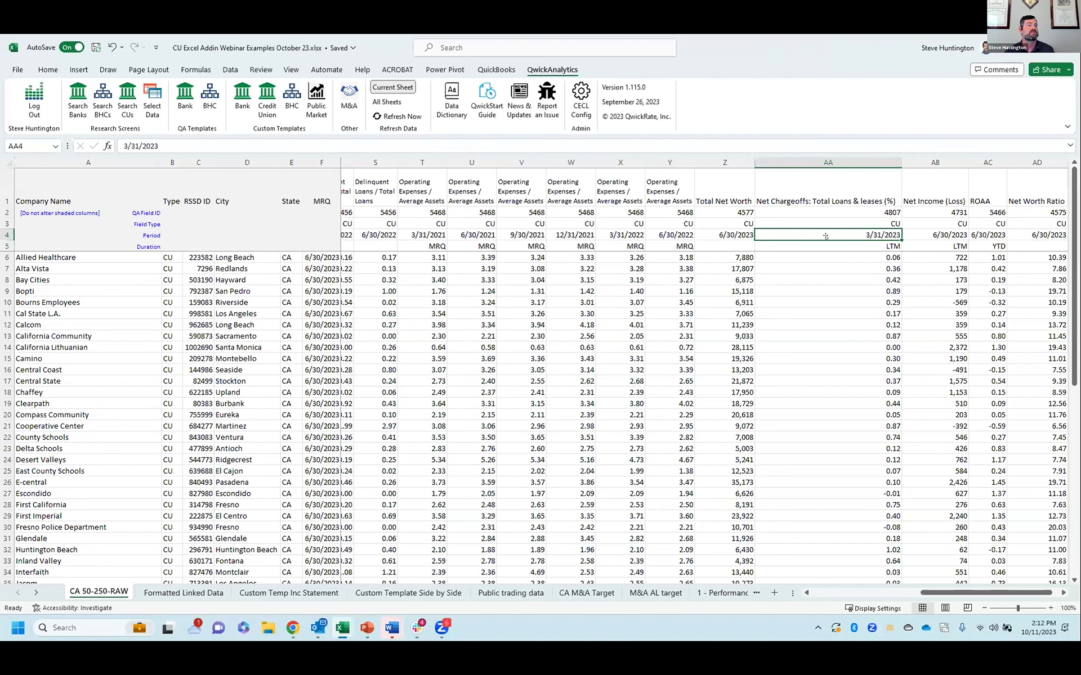
{"action": "left_click", "coordinate": [388, 116]}
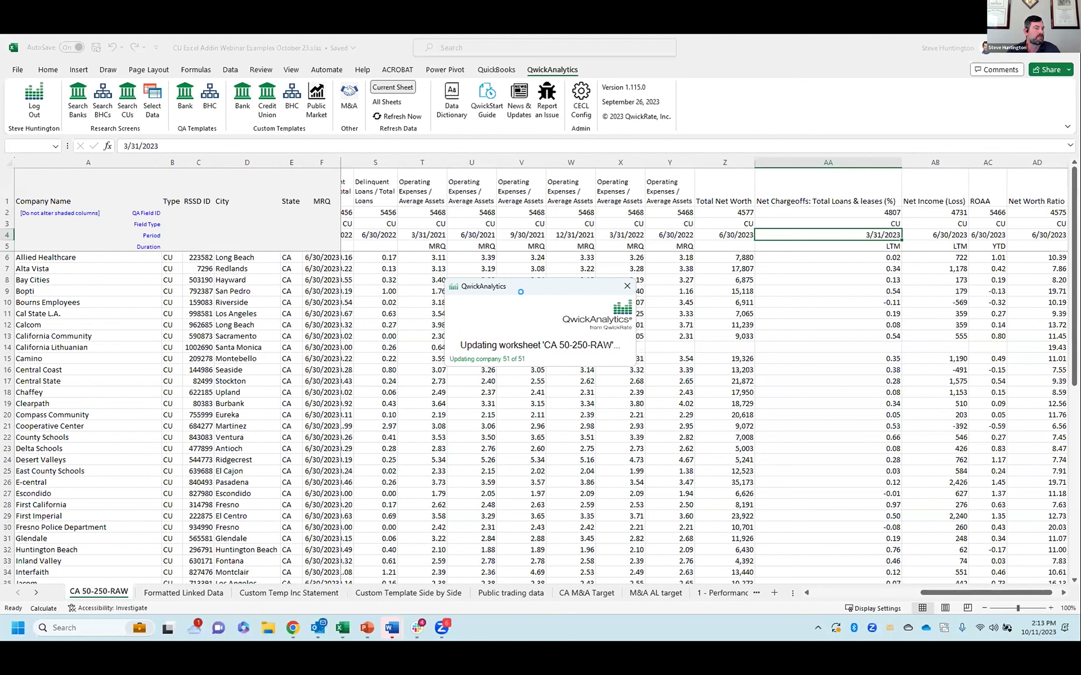
Step: Compare the period formulas in Y4 and the neighbouring period cells
{"action": "left_click", "coordinate": [659, 230]}
{"action": "left_click", "coordinate": [838, 231]}
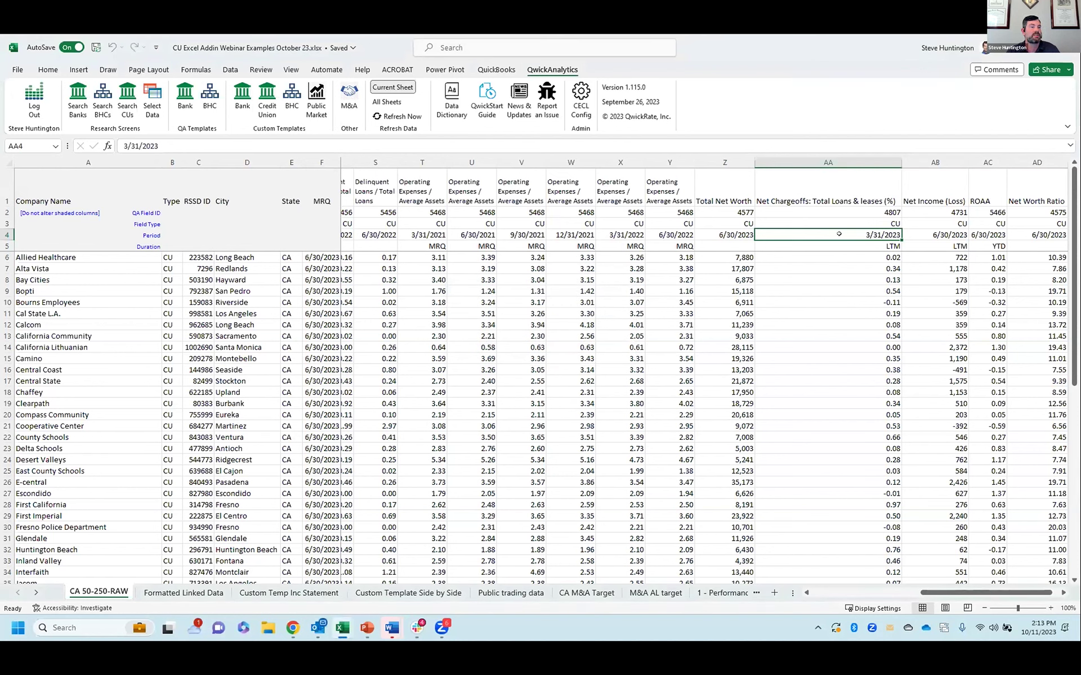
{"action": "key", "text": "Left"}
{"action": "scroll", "coordinate": [834, 244], "scroll_direction": "down", "scroll_amount": 13}
{"action": "scroll", "coordinate": [834, 245], "scroll_direction": "left", "scroll_amount": 6}
Step: Search for westconsin and add the found credit union to empty row 57
{"action": "left_click", "coordinate": [88, 393]}
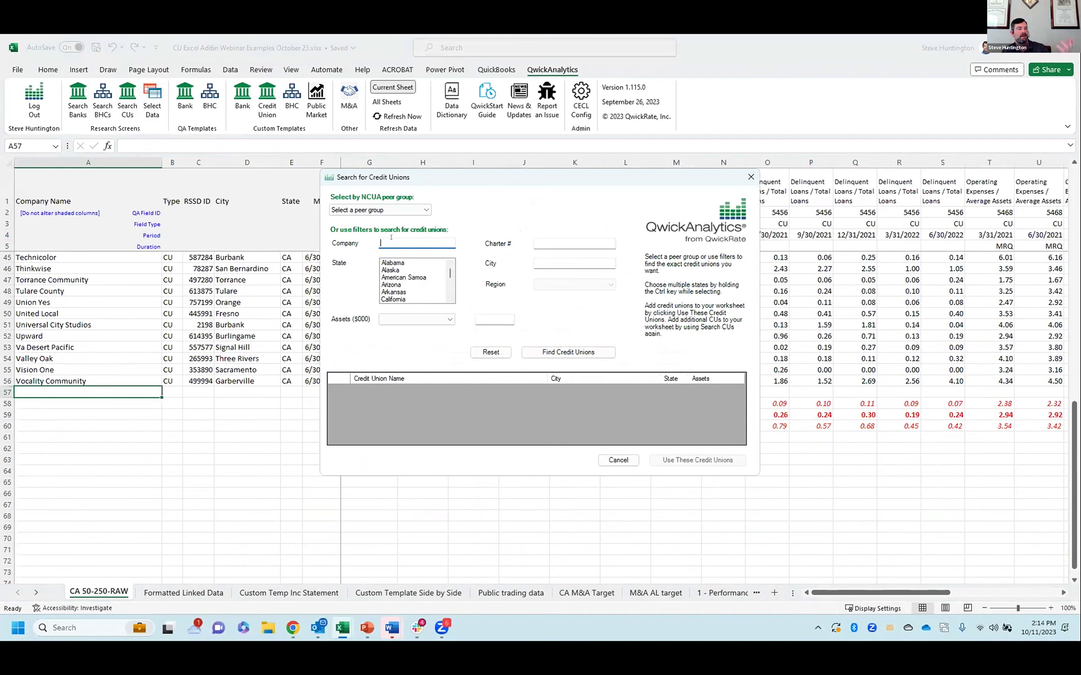
{"action": "type", "text": "westconsin"}
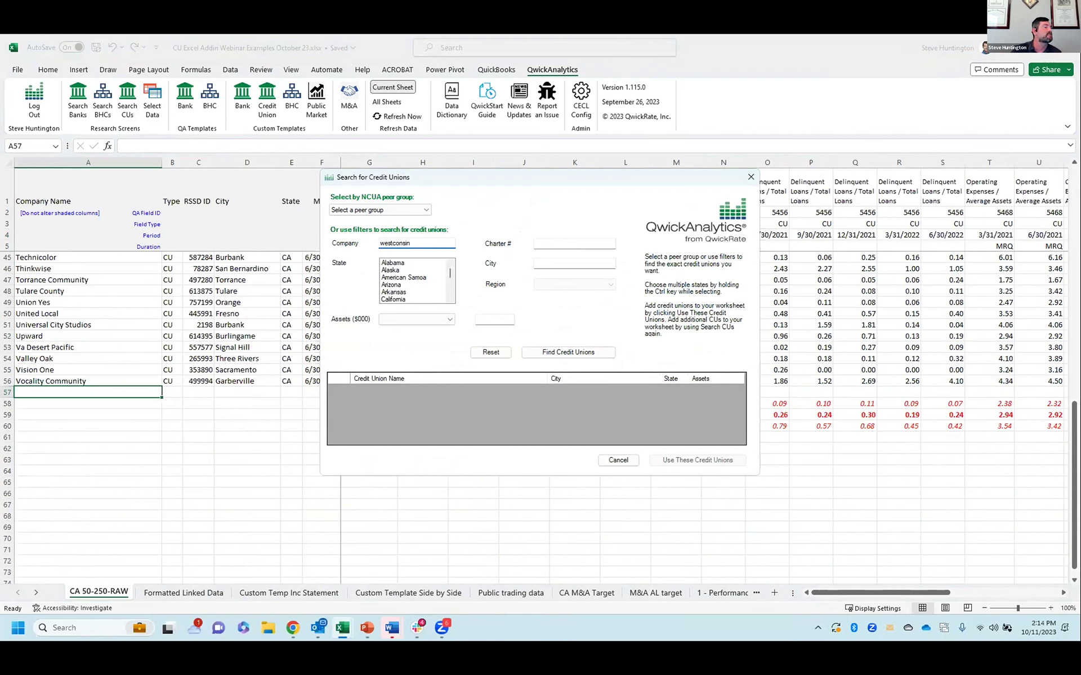
{"action": "left_click", "coordinate": [536, 354]}
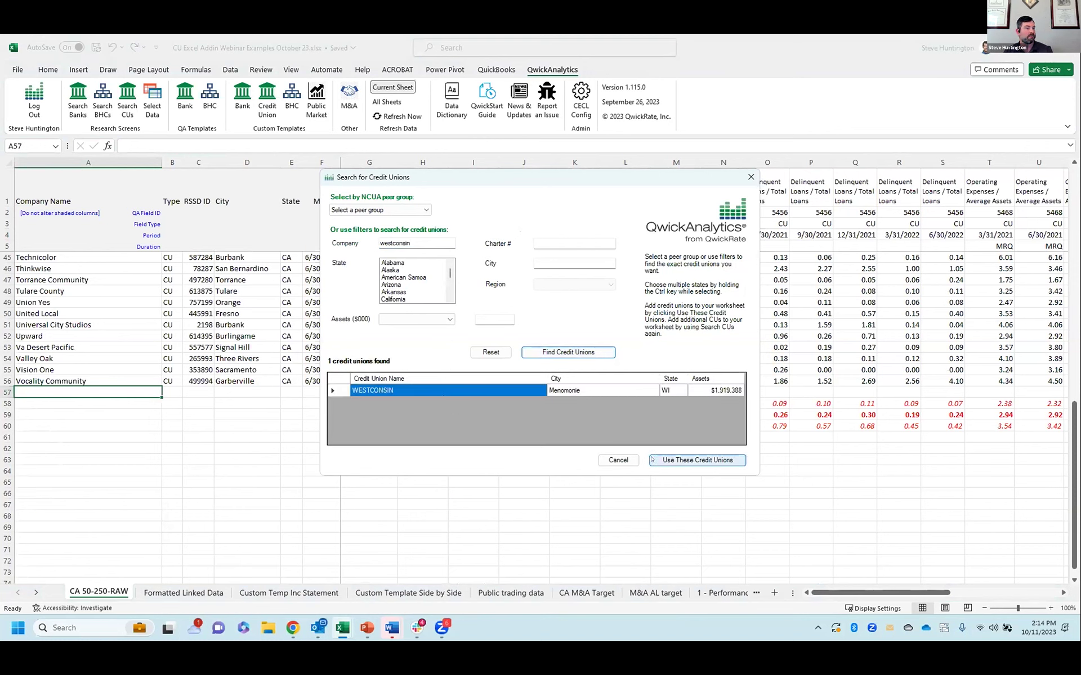
{"action": "left_click", "coordinate": [659, 460]}
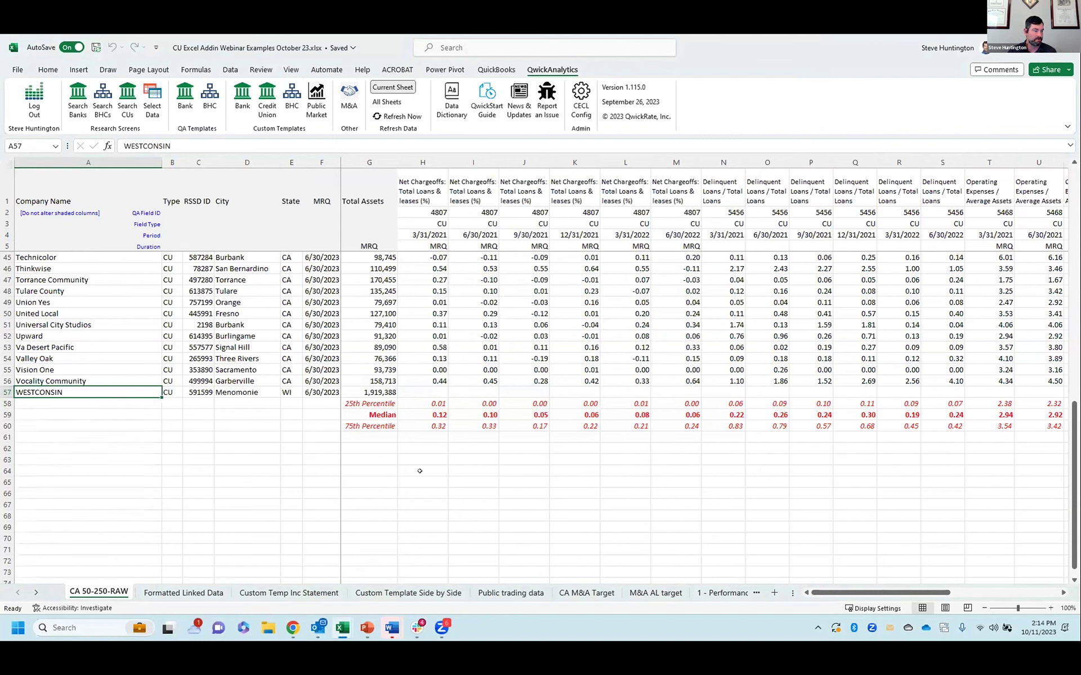
{"action": "left_click_drag", "start_coordinate": [417, 397], "coordinate": [917, 419]}
{"action": "left_click", "coordinate": [437, 399]}
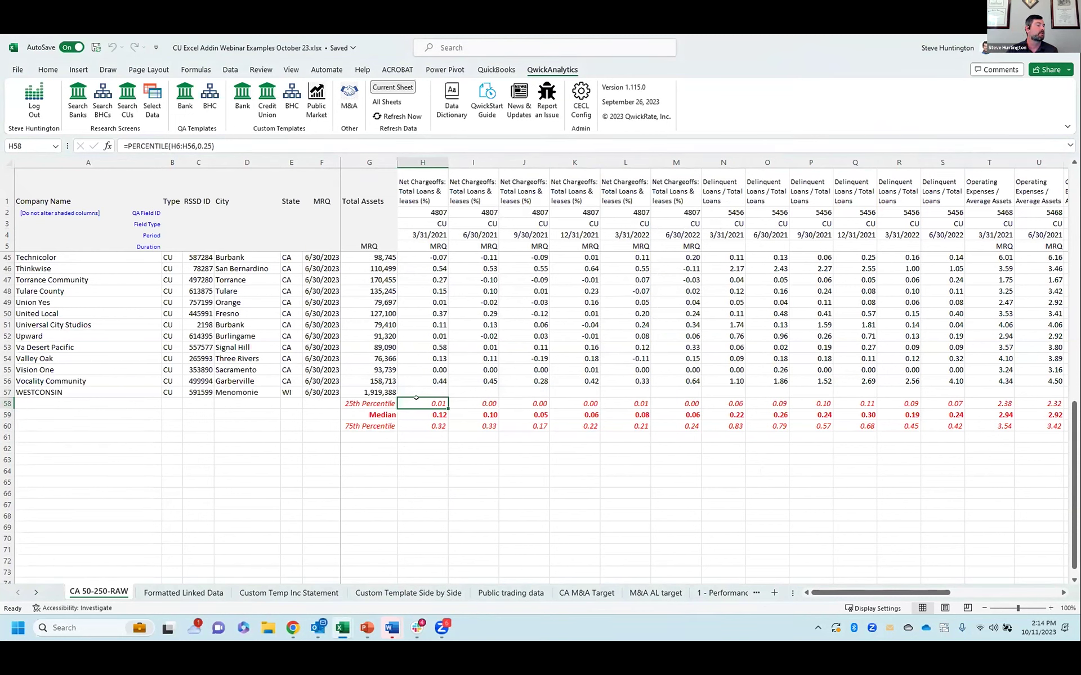
{"action": "key", "text": "Down"}
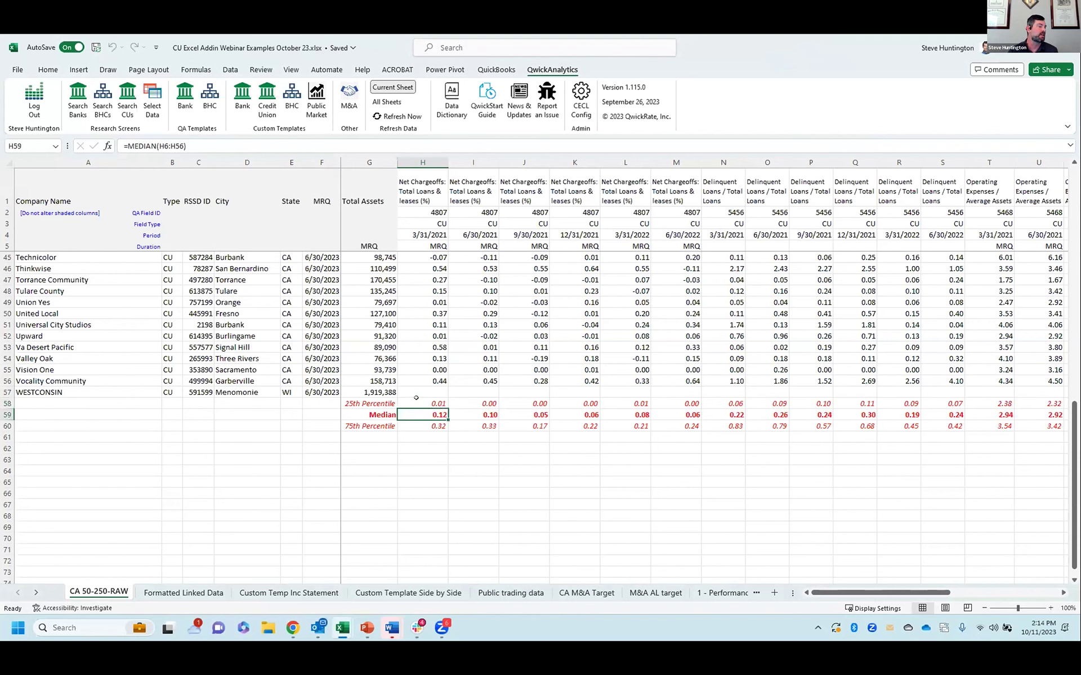
{"action": "left_click_drag", "start_coordinate": [435, 416], "coordinate": [750, 414]}
{"action": "left_click", "coordinate": [420, 426]}
{"action": "key", "text": "Up"}
{"action": "key", "text": "Up"}
{"action": "left_click", "coordinate": [419, 425]}
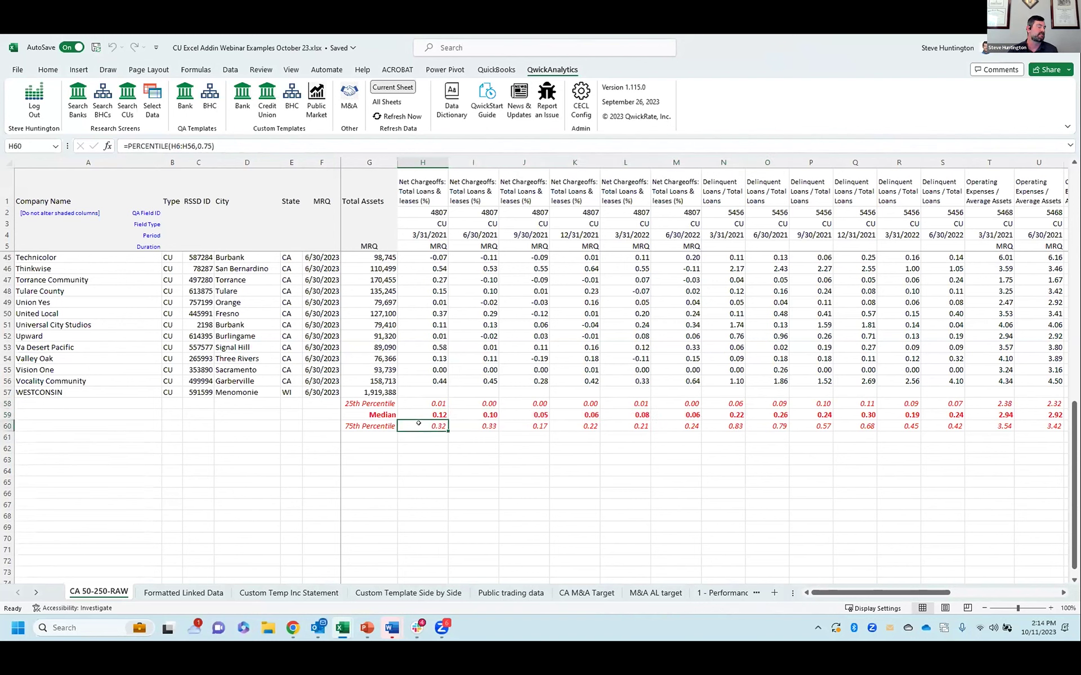
{"action": "left_click", "coordinate": [462, 450]}
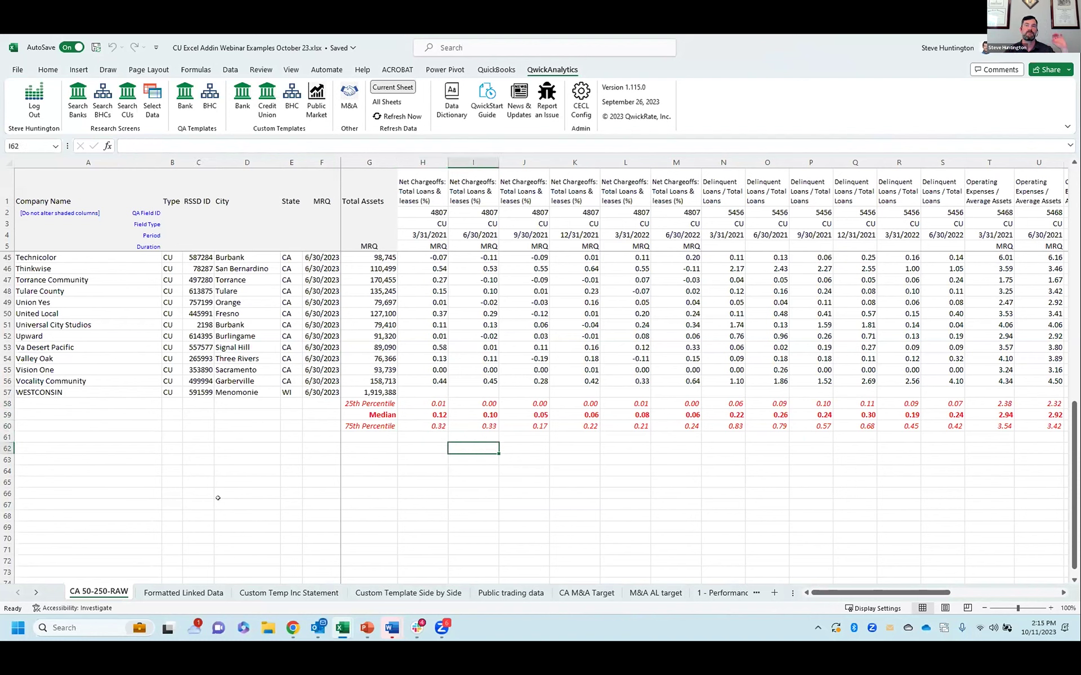
Step: On Formatted Linked Data, inspect the peer percentile links and the Net Chargeoffs chart
{"action": "left_click", "coordinate": [183, 591]}
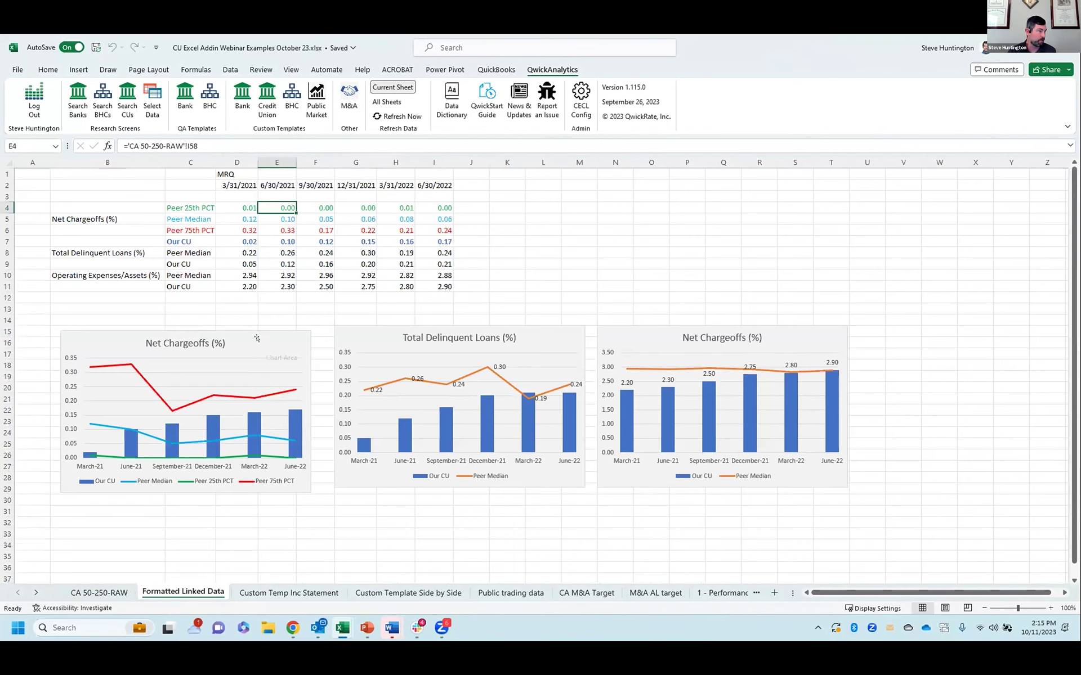
{"action": "left_click", "coordinate": [238, 206]}
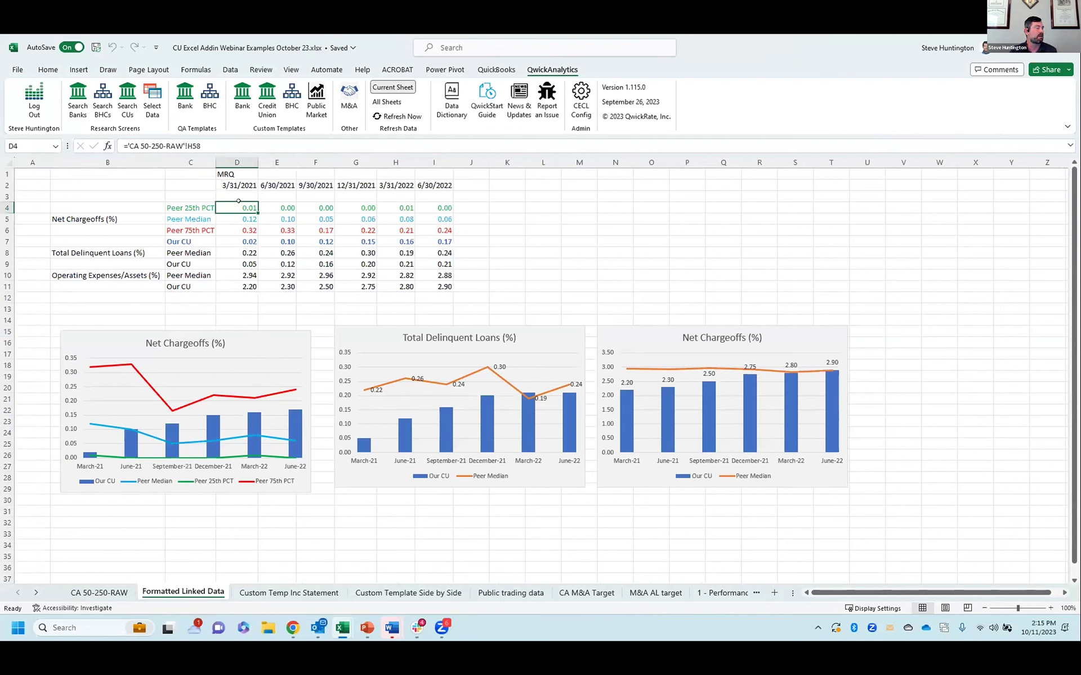
{"action": "key", "text": "Right"}
{"action": "key", "text": "Right"}
{"action": "key", "text": "Right"}
{"action": "key", "text": "Right"}
{"action": "key", "text": "Right"}
{"action": "key", "text": "Down"}
{"action": "key", "text": "Left"}
{"action": "key", "text": "Left"}
{"action": "key", "text": "Left"}
{"action": "key", "text": "Left"}
{"action": "key", "text": "Left"}
{"action": "key", "text": "Left"}
{"action": "key", "text": "Up"}
{"action": "key", "text": "Down"}
{"action": "key", "text": "Down"}
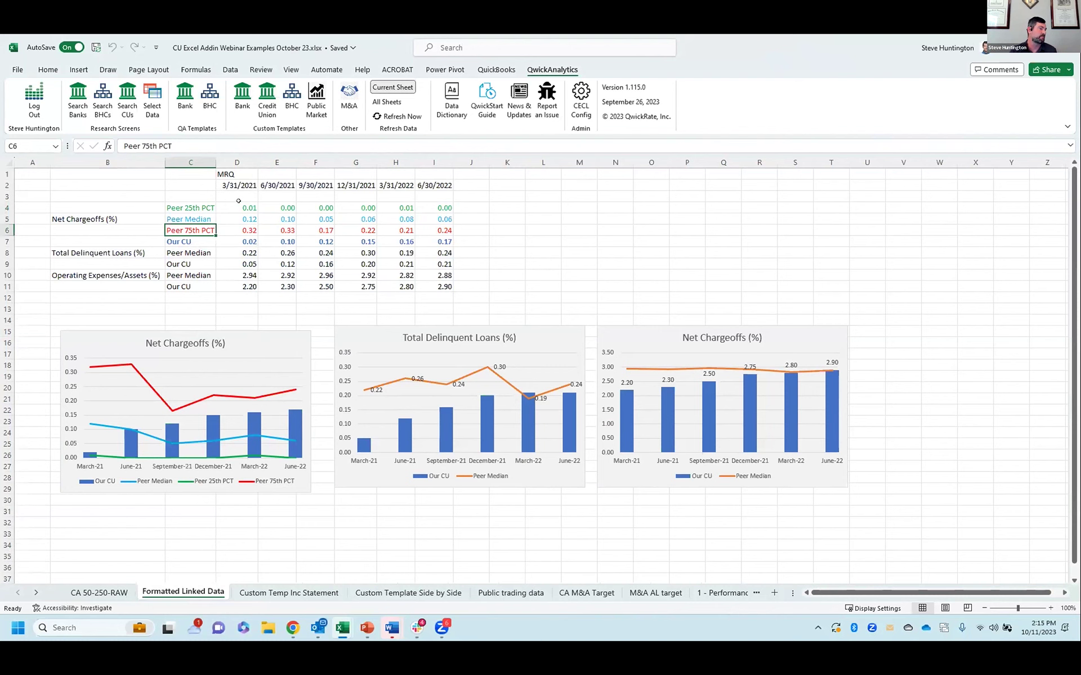
{"action": "key", "text": "Down"}
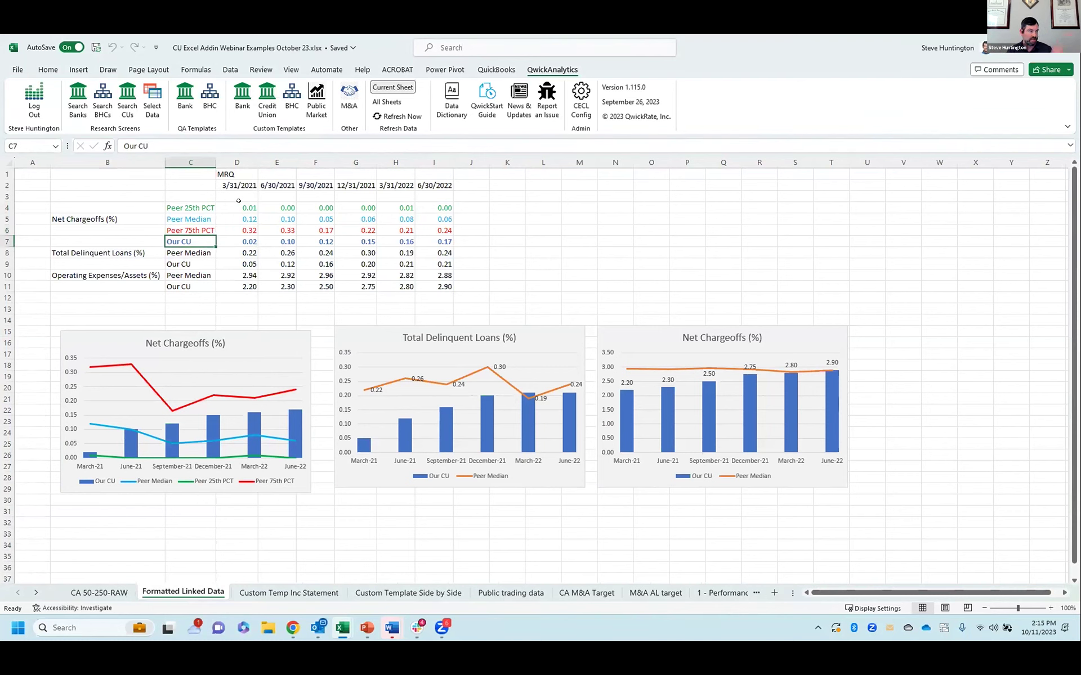
{"action": "left_click", "coordinate": [274, 344]}
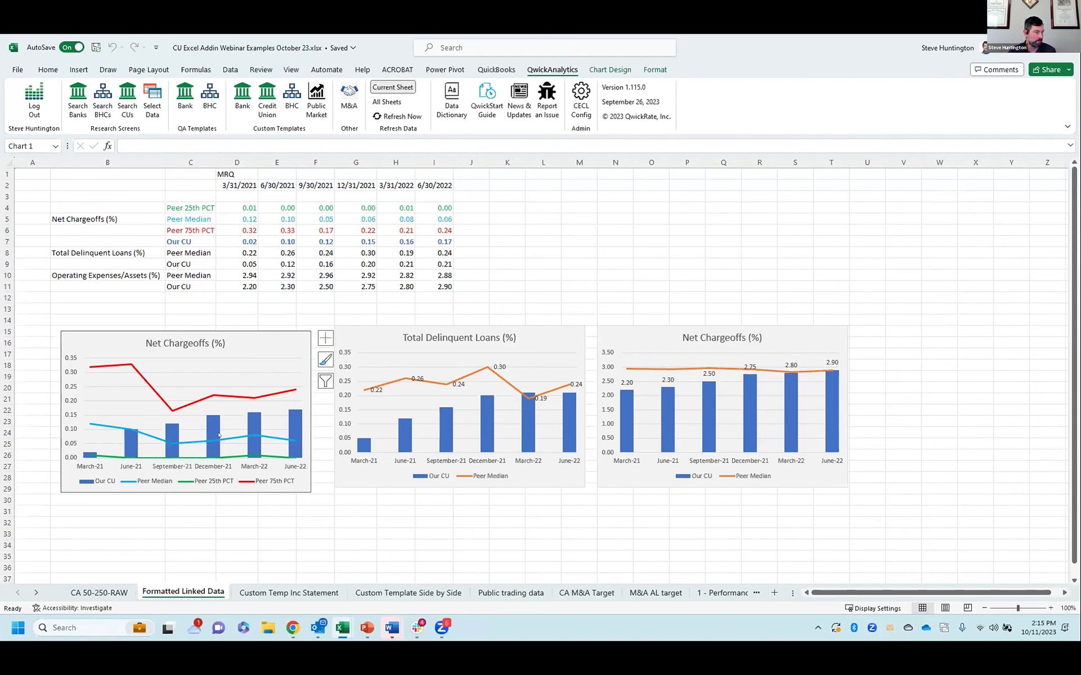
{"action": "mouse_move", "coordinate": [238, 450]}
Step: Check that CA 50-250-RAW period cells H4 and I4 link to Formatted Linked Data dates
{"action": "left_click", "coordinate": [99, 592]}
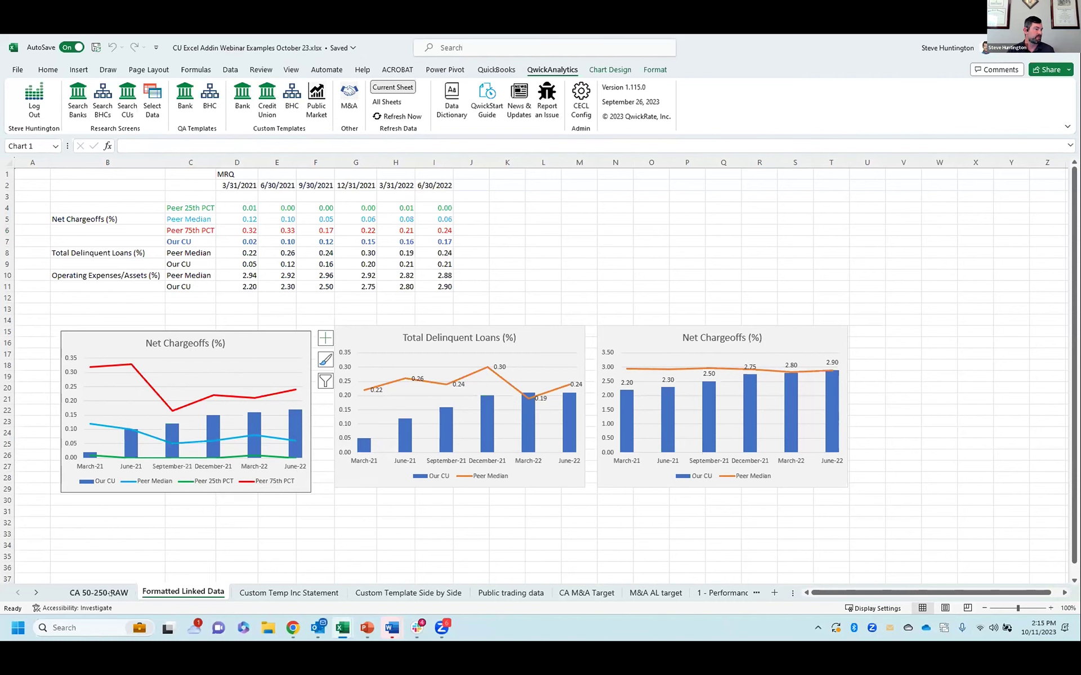
{"action": "left_click", "coordinate": [427, 236]}
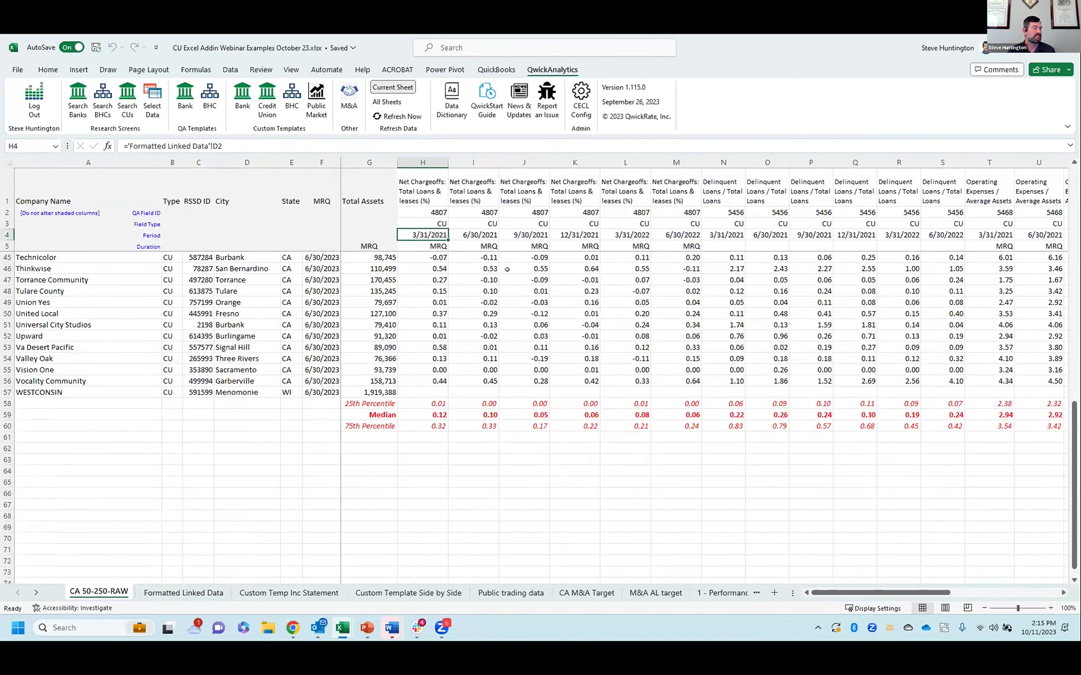
{"action": "left_click", "coordinate": [184, 593]}
{"action": "left_click", "coordinate": [303, 348]}
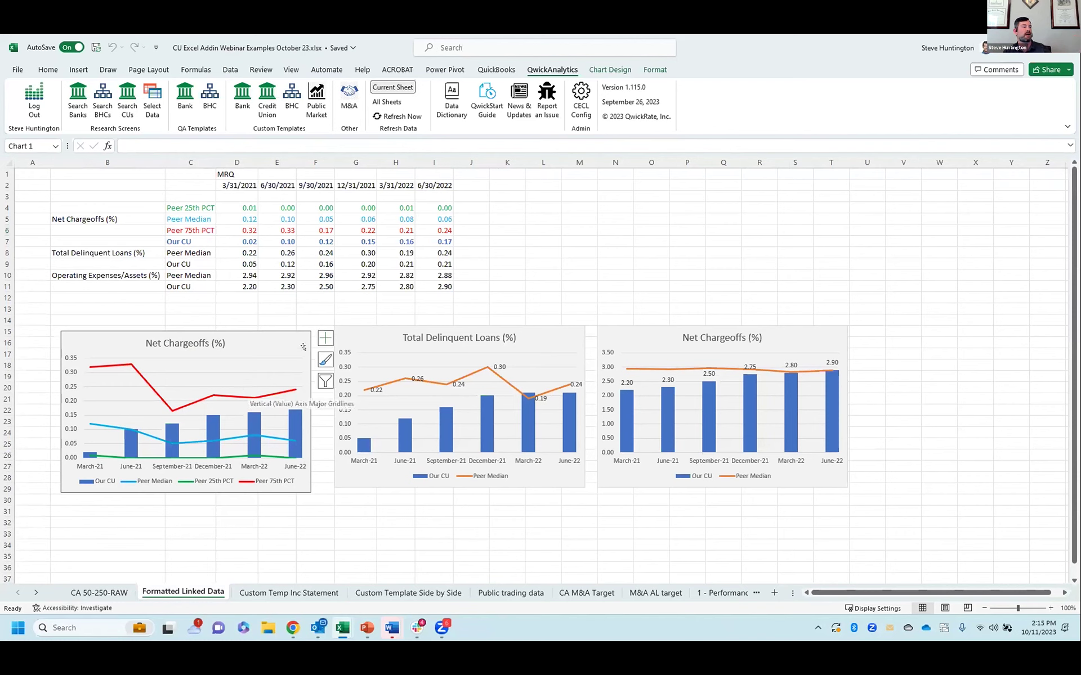
{"action": "left_click", "coordinate": [346, 182]}
{"action": "left_click", "coordinate": [311, 182]}
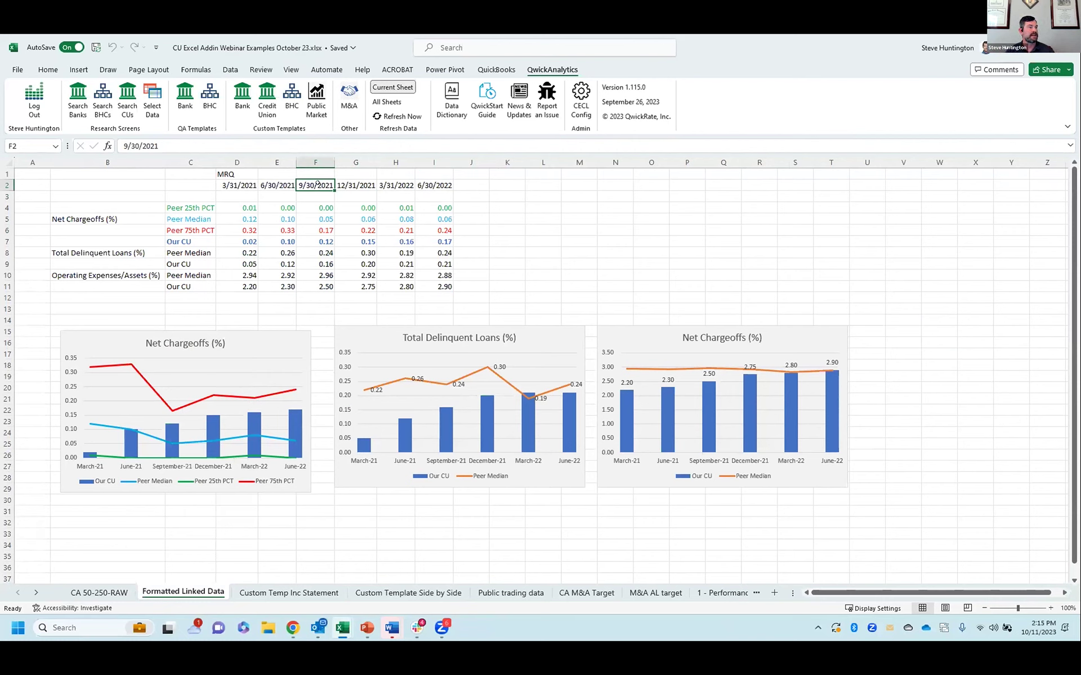
{"action": "left_click", "coordinate": [112, 593]}
{"action": "left_click", "coordinate": [465, 235]}
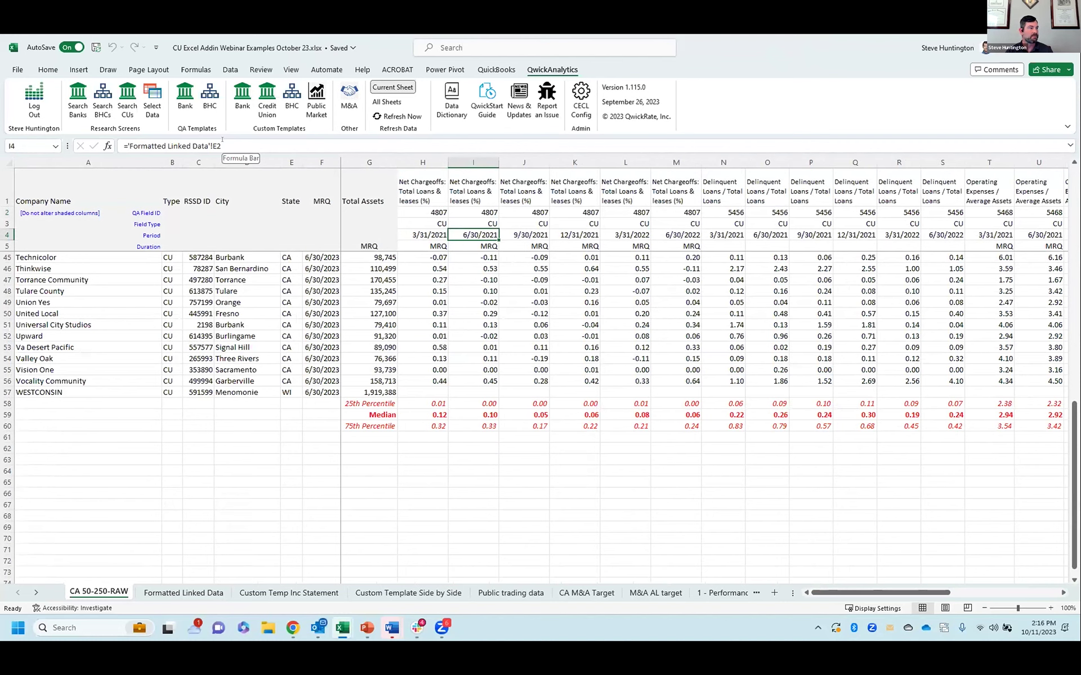
{"action": "left_click", "coordinate": [183, 593]}
Step: Enter 6/30/2023 as the last period date in I2 and view the updated raw sheet
{"action": "left_click", "coordinate": [420, 185]}
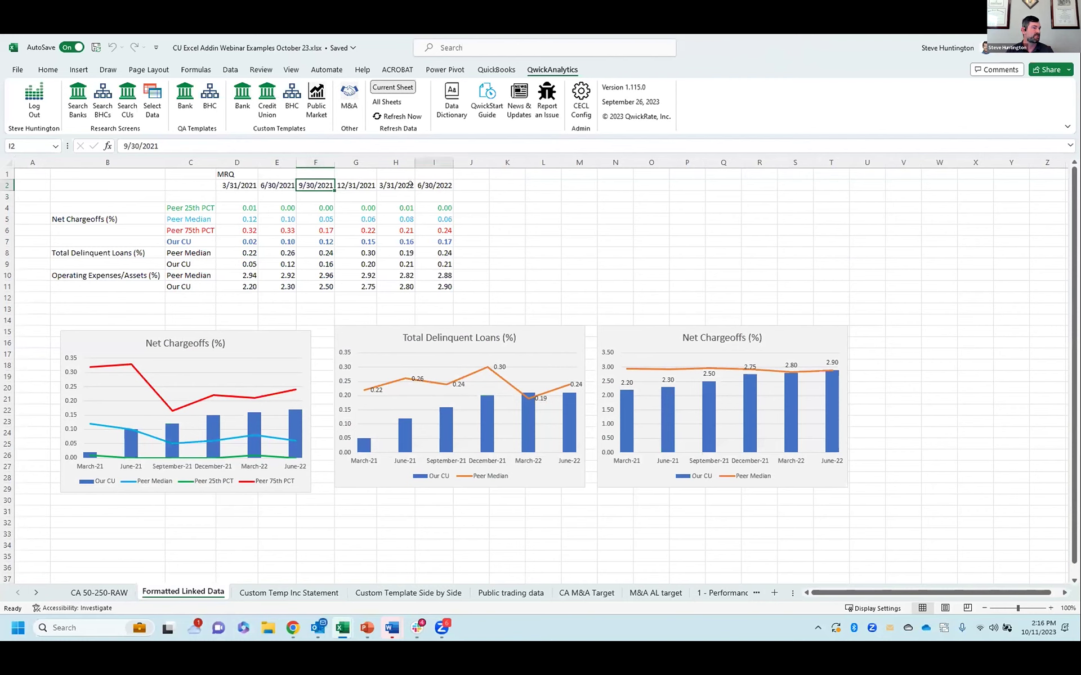
{"action": "type", "text": "6/30"}
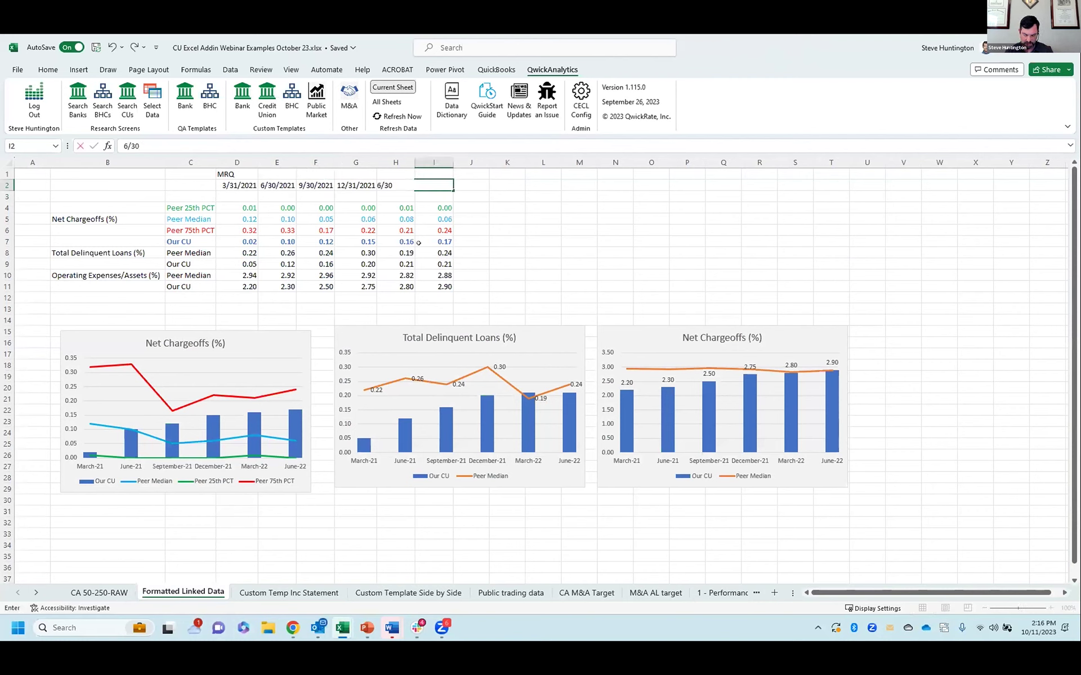
{"action": "type", "text": "/2023"}
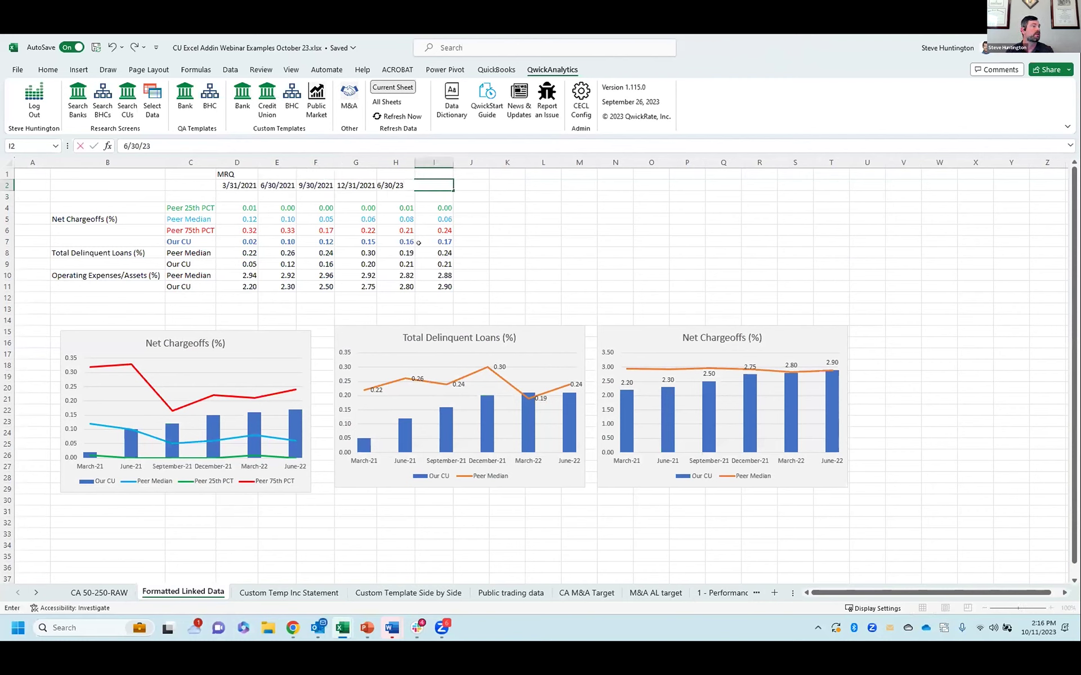
{"action": "key", "text": "Return"}
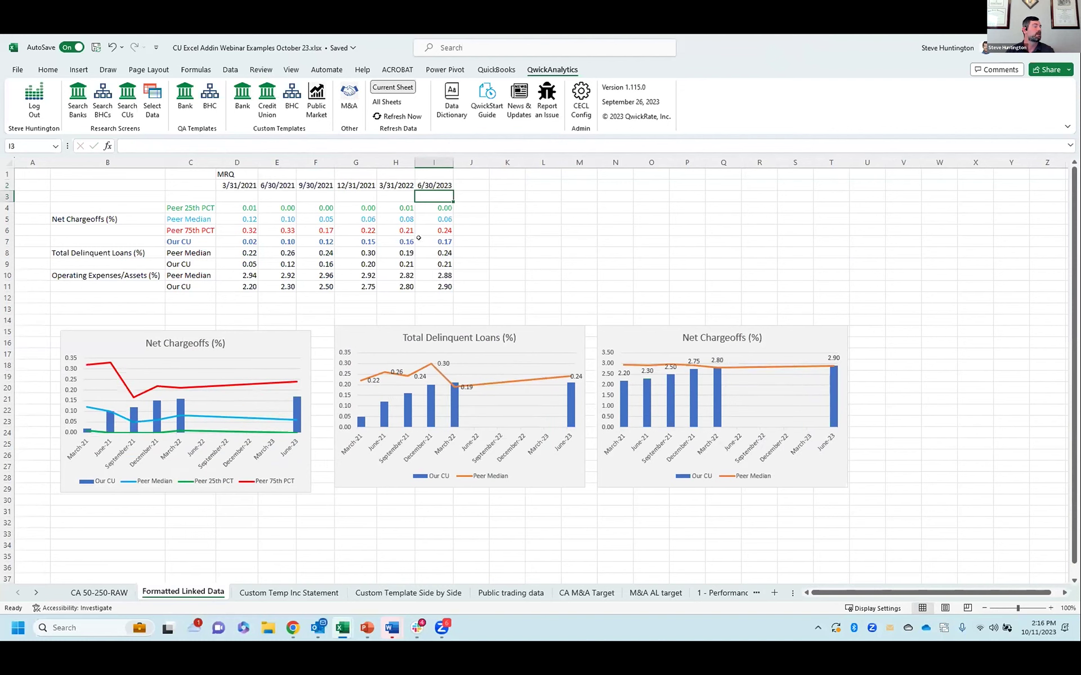
{"action": "left_click", "coordinate": [72, 590]}
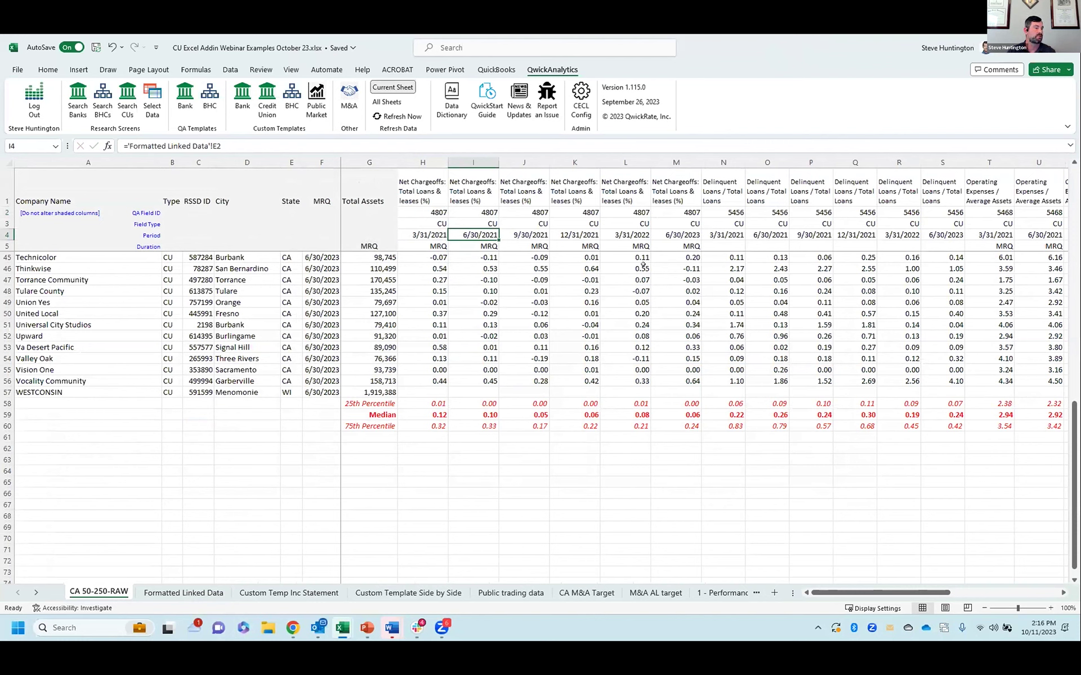
Step: Verify M4 now shows 6/30/2023, then go to the Custom Temp Inc Statement sheet
{"action": "left_click", "coordinate": [678, 233]}
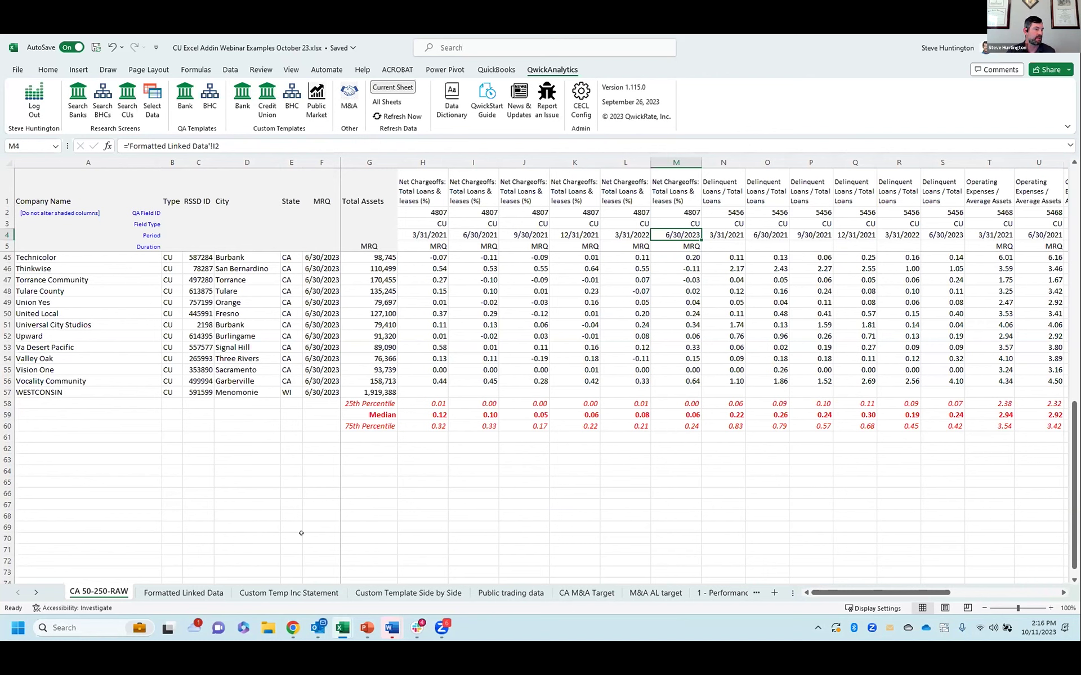
{"action": "left_click", "coordinate": [282, 594]}
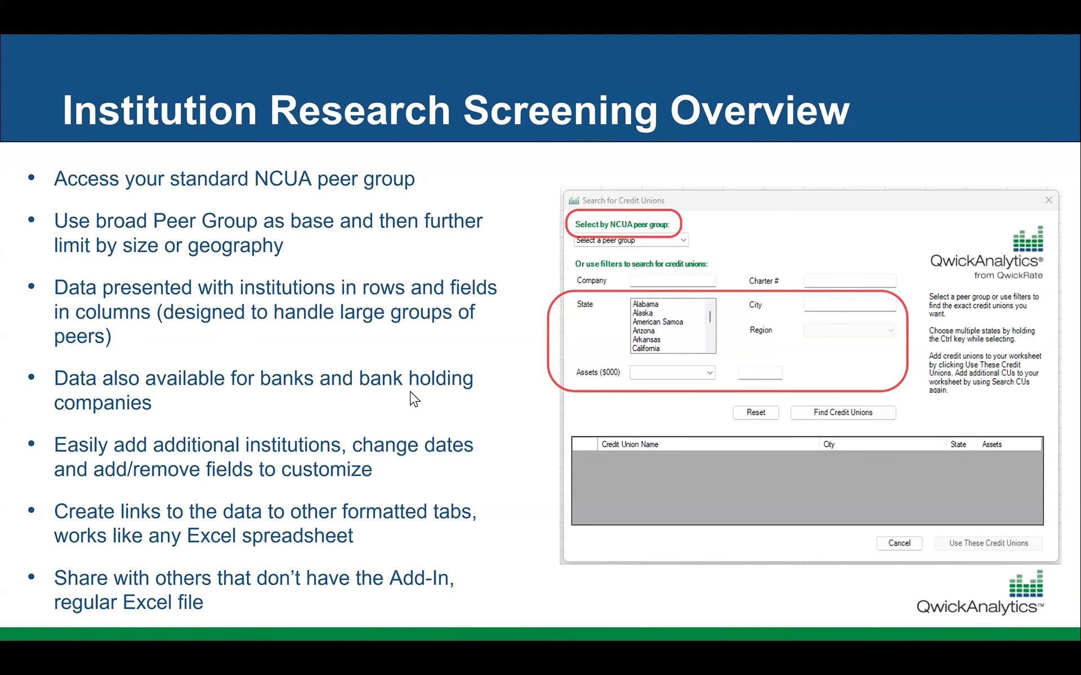
Step: Step through the Select Bank Fields slide and its red highlight to Advanced Bank Screening
{"action": "left_click", "coordinate": [415, 399]}
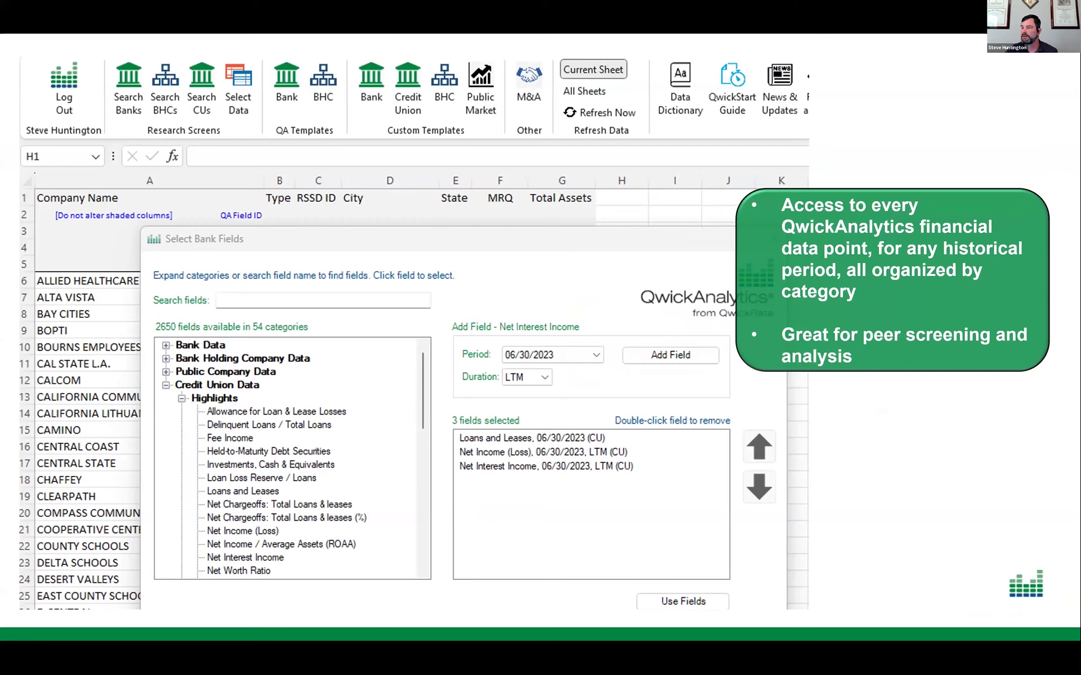
{"action": "key", "text": "Left"}
{"action": "key", "text": "Right"}
{"action": "key", "text": "Right"}
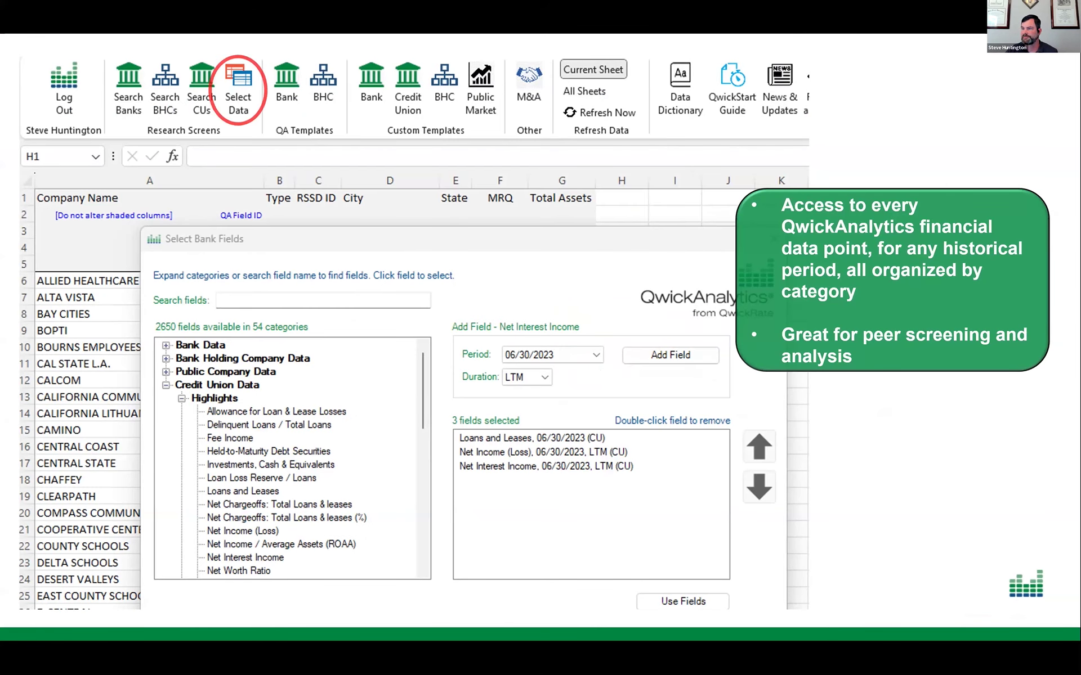
{"action": "key", "text": "Right"}
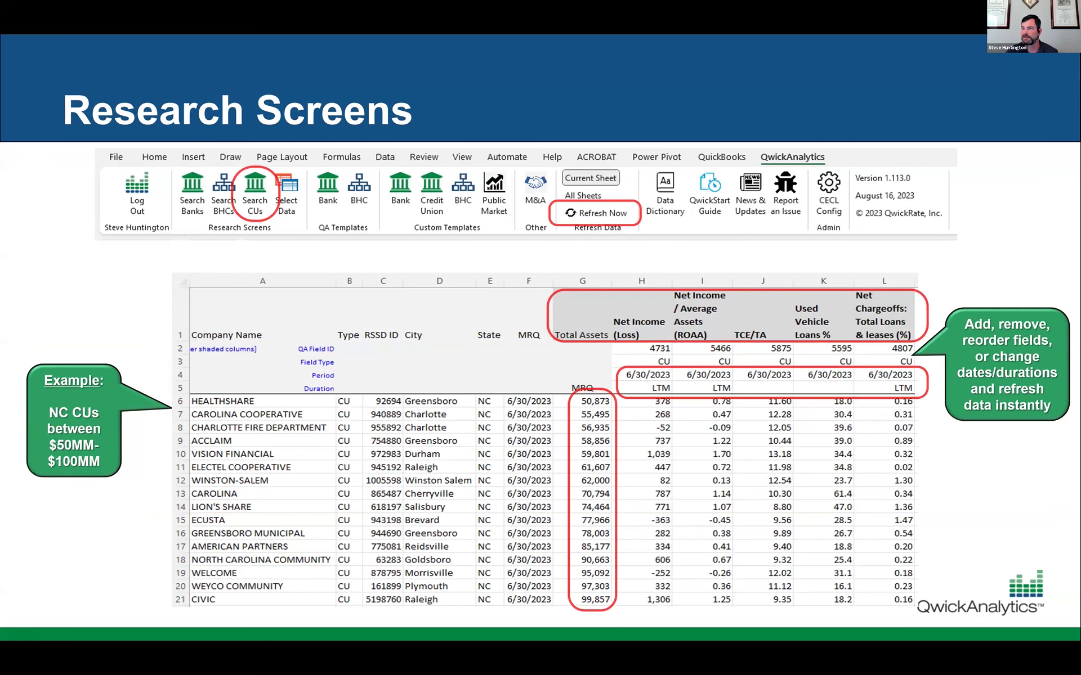
{"action": "key", "text": "Right"}
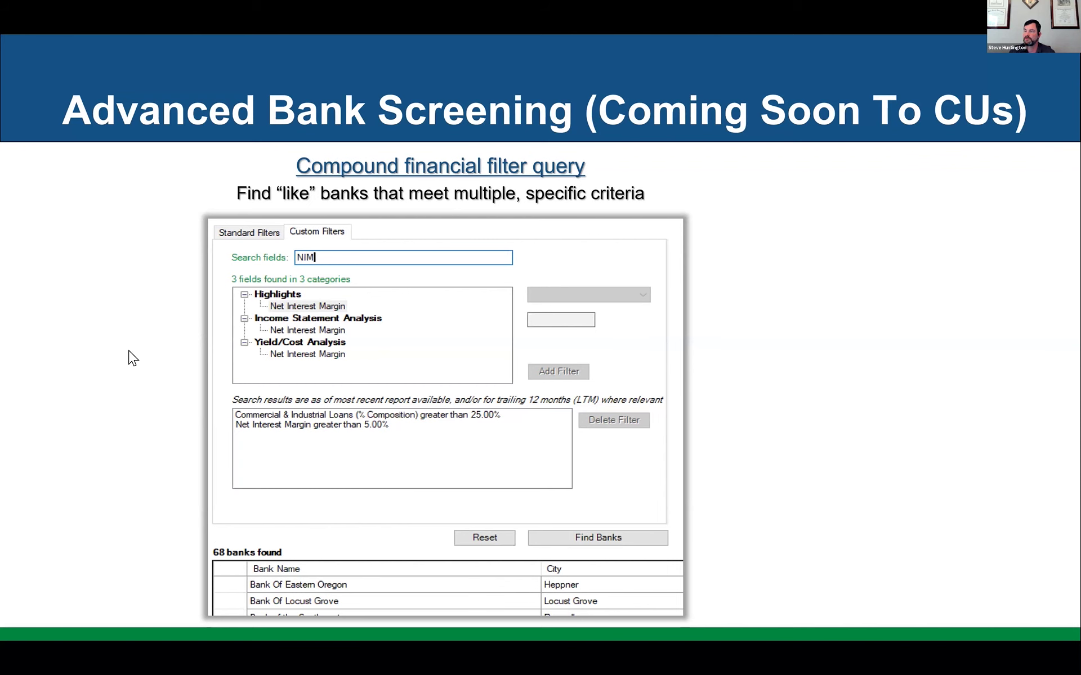
Step: Advance through the BHC Screening And SEC/Valuation Data slide to Formatted Templates
{"action": "key", "text": "Right"}
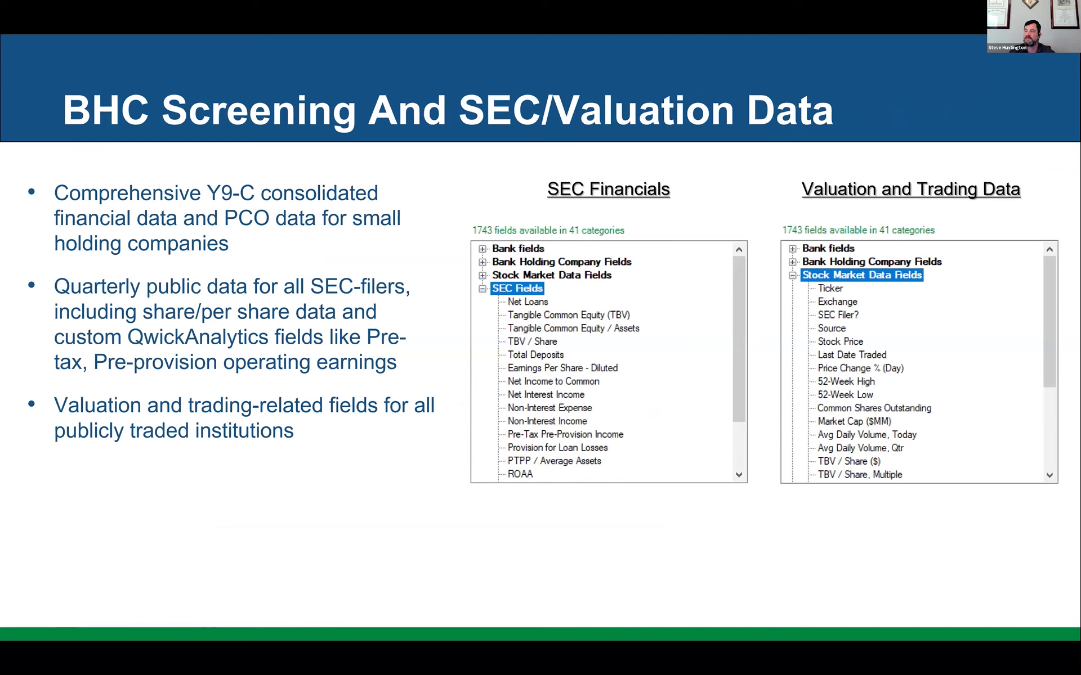
{"action": "key", "text": "Right"}
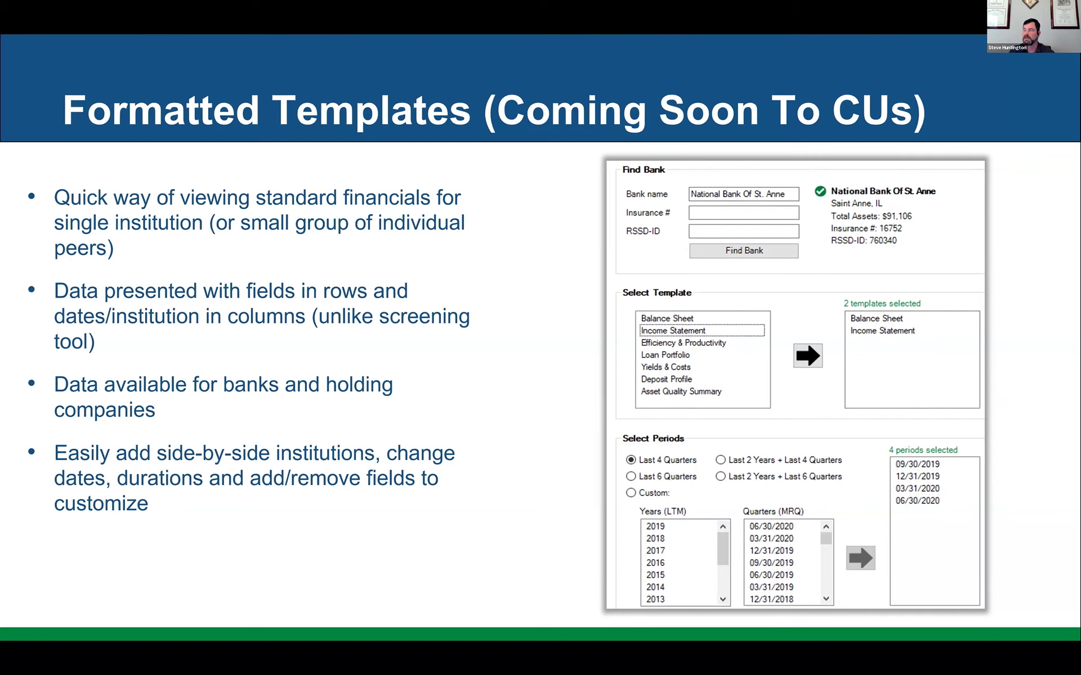
Step: Advance the slideshow one slide to Custom Templates
{"action": "left_click", "coordinate": [56, 541]}
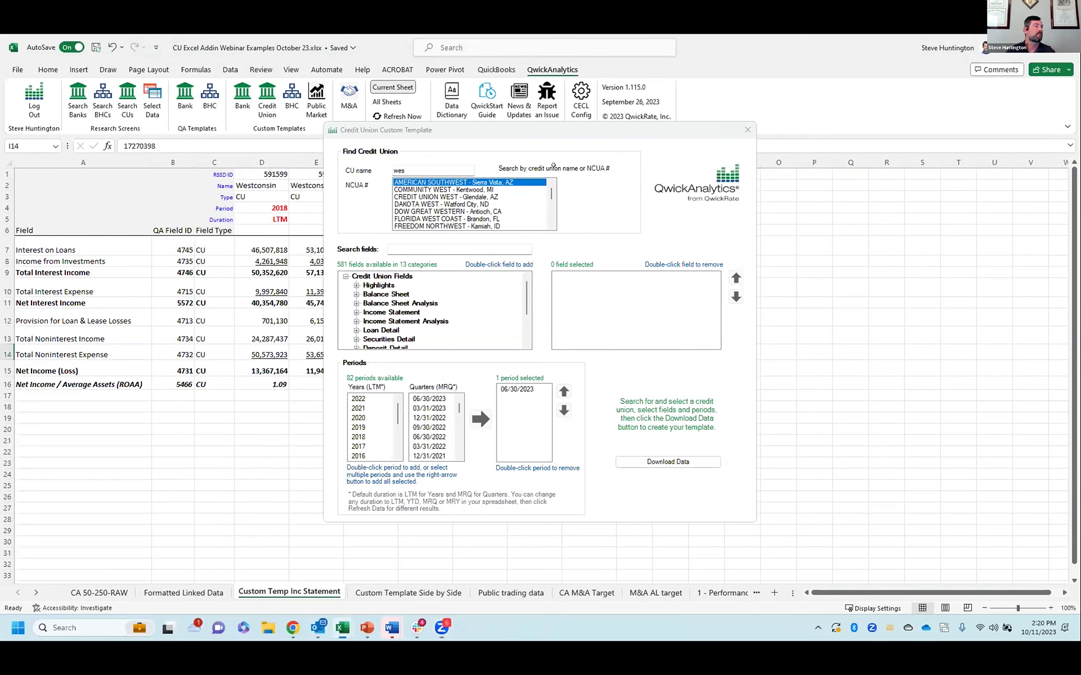
Step: Open the Credit Union Custom Template builder and select WESTCONSIN in Menomonie, WI
{"action": "left_click", "coordinate": [744, 130]}
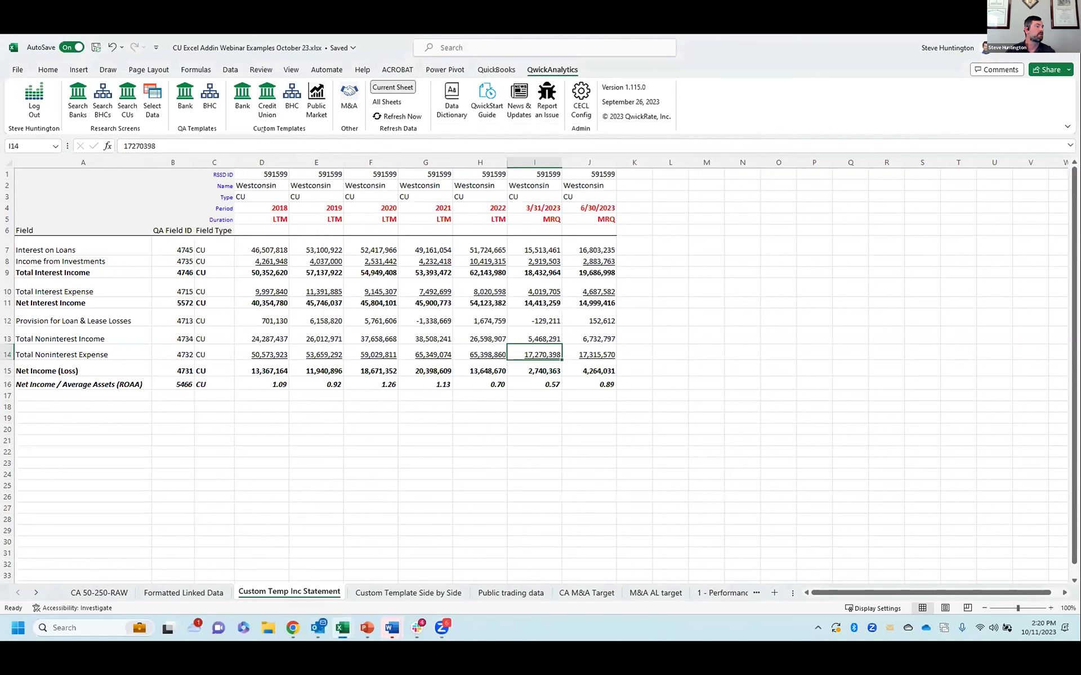
{"action": "left_click", "coordinate": [264, 100]}
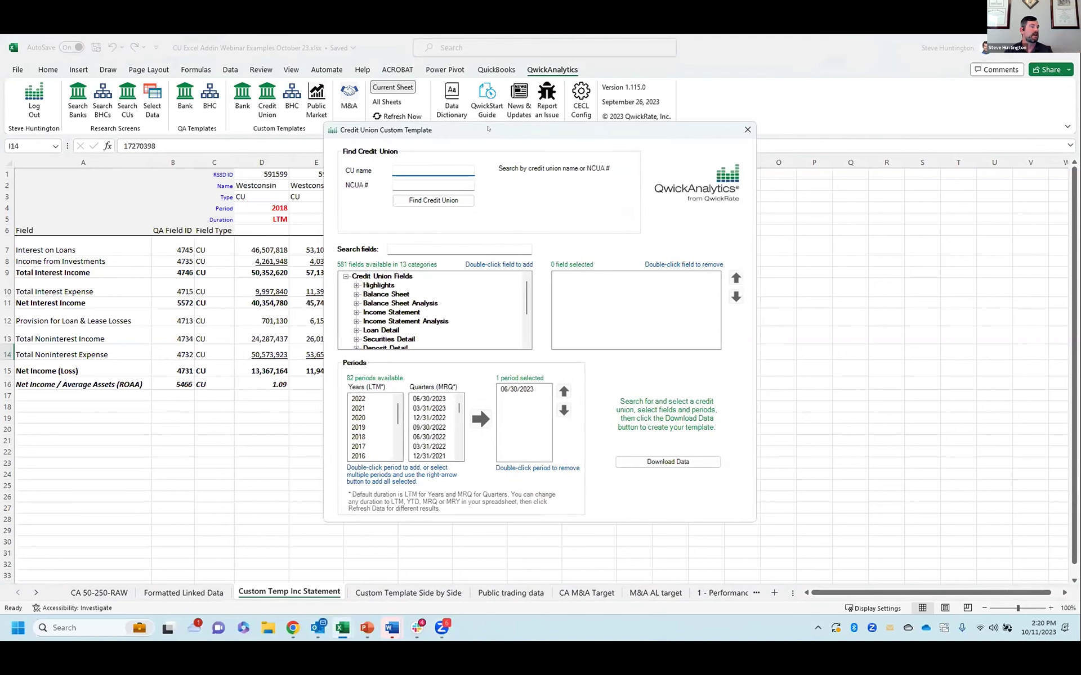
{"action": "left_click_drag", "start_coordinate": [488, 129], "coordinate": [440, 143]}
{"action": "type", "text": "wes"}
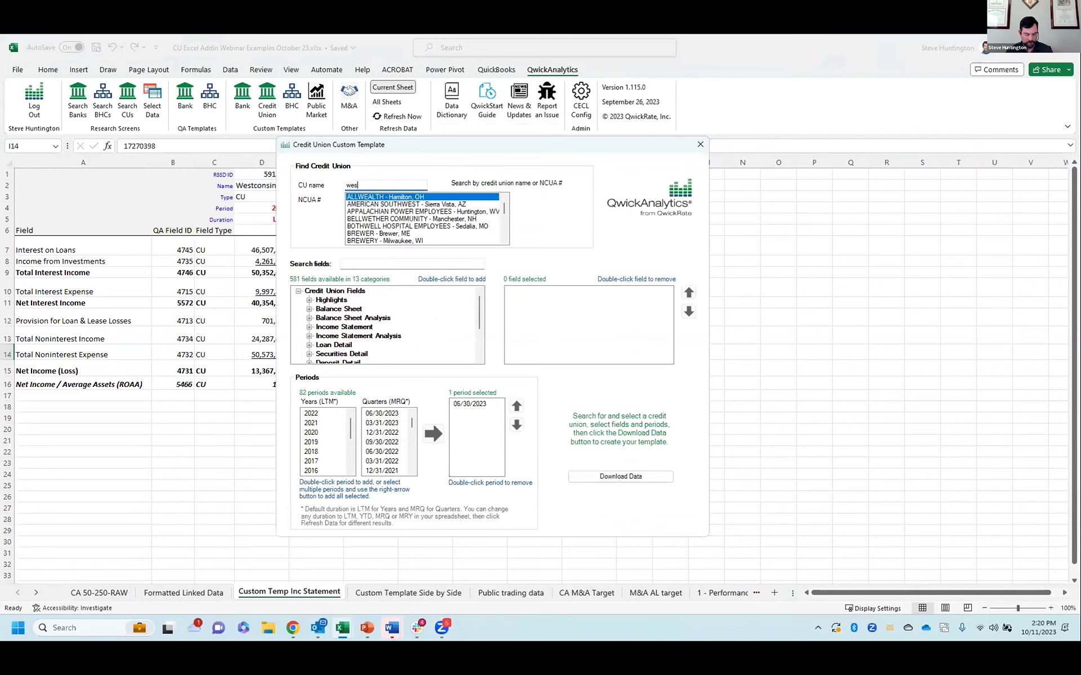
{"action": "type", "text": "tconsin"}
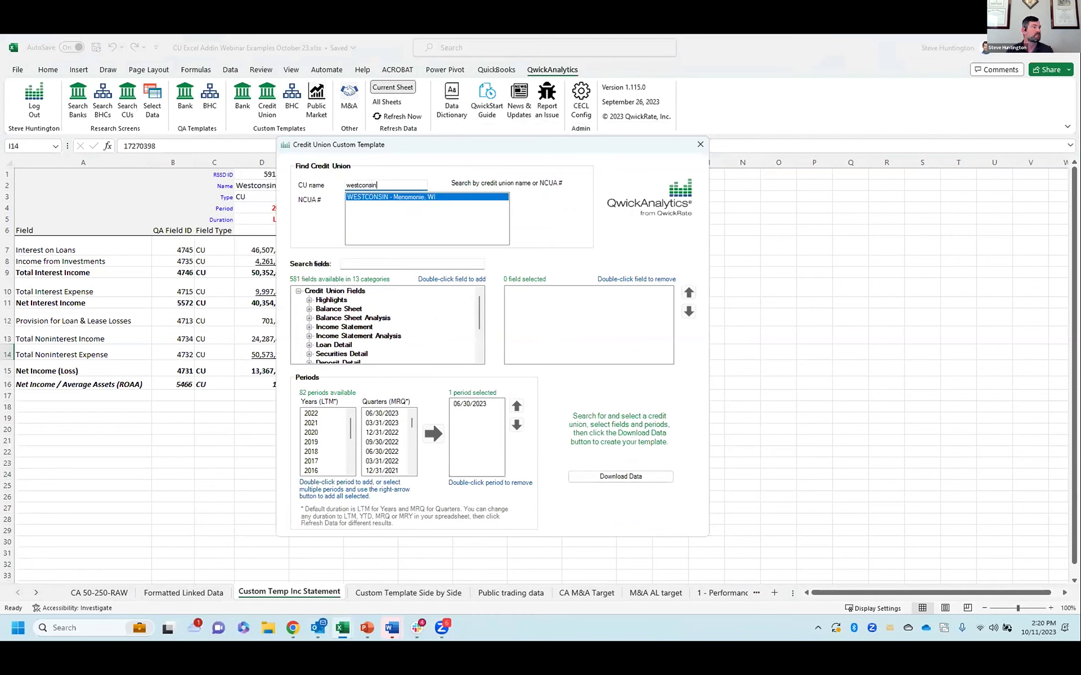
{"action": "left_click", "coordinate": [397, 198]}
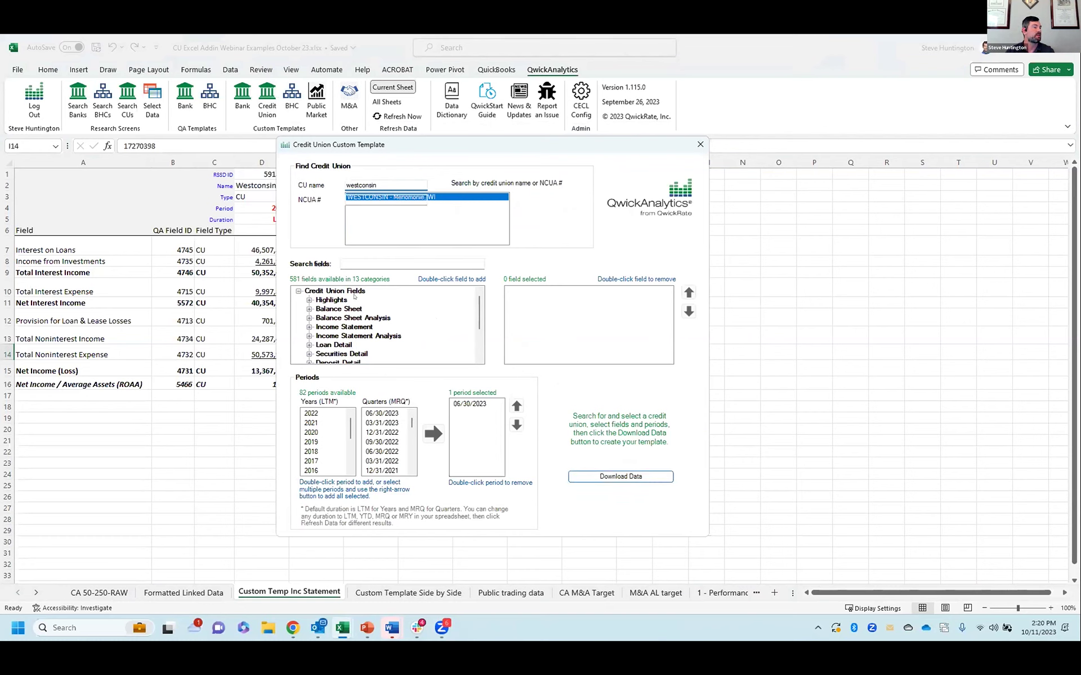
{"action": "key", "text": "Return"}
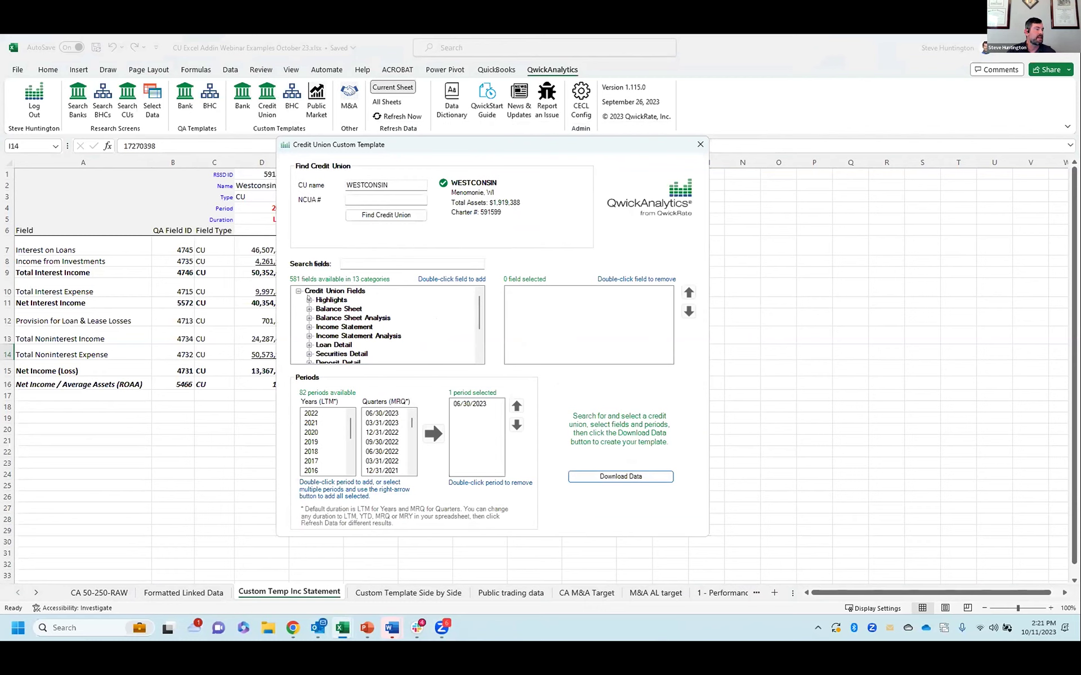
Step: Add the Fee Income, Total Interest Income and Total Interest Expense fields to the template
{"action": "left_click", "coordinate": [354, 259]}
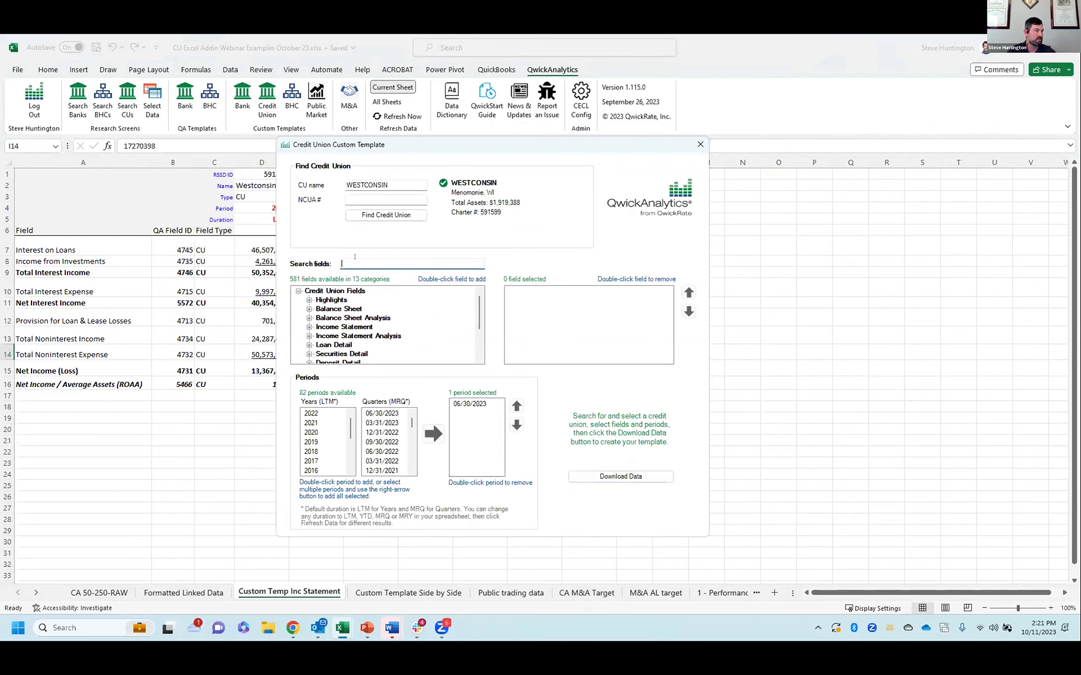
{"action": "type", "text": "fee in"}
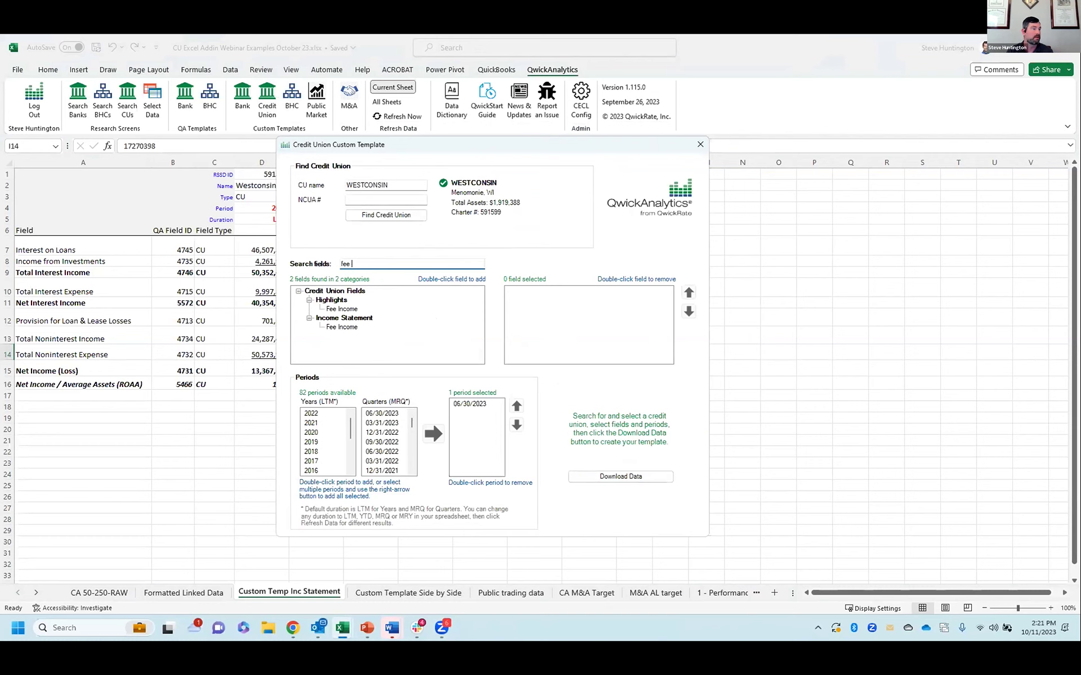
{"action": "double_click", "coordinate": [341, 309]}
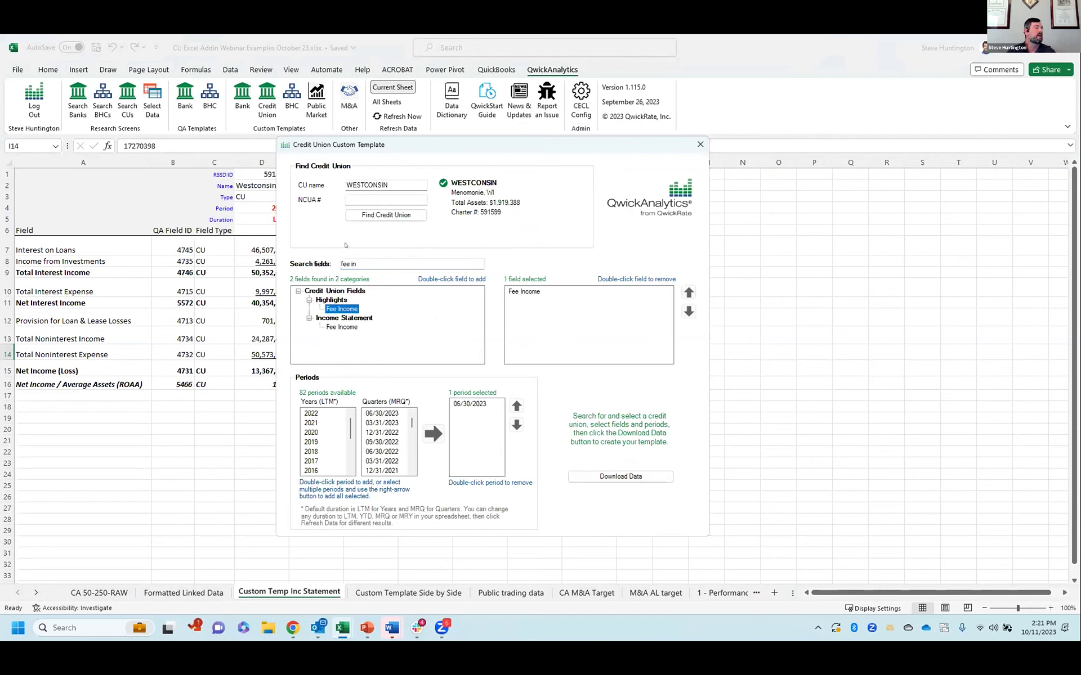
{"action": "left_click", "coordinate": [355, 262]}
{"action": "key", "text": "BackSpace"}
{"action": "key", "text": "BackSpace"}
{"action": "key", "text": "BackSpace"}
{"action": "key", "text": "BackSpace"}
{"action": "key", "text": "BackSpace"}
{"action": "key", "text": "BackSpace"}
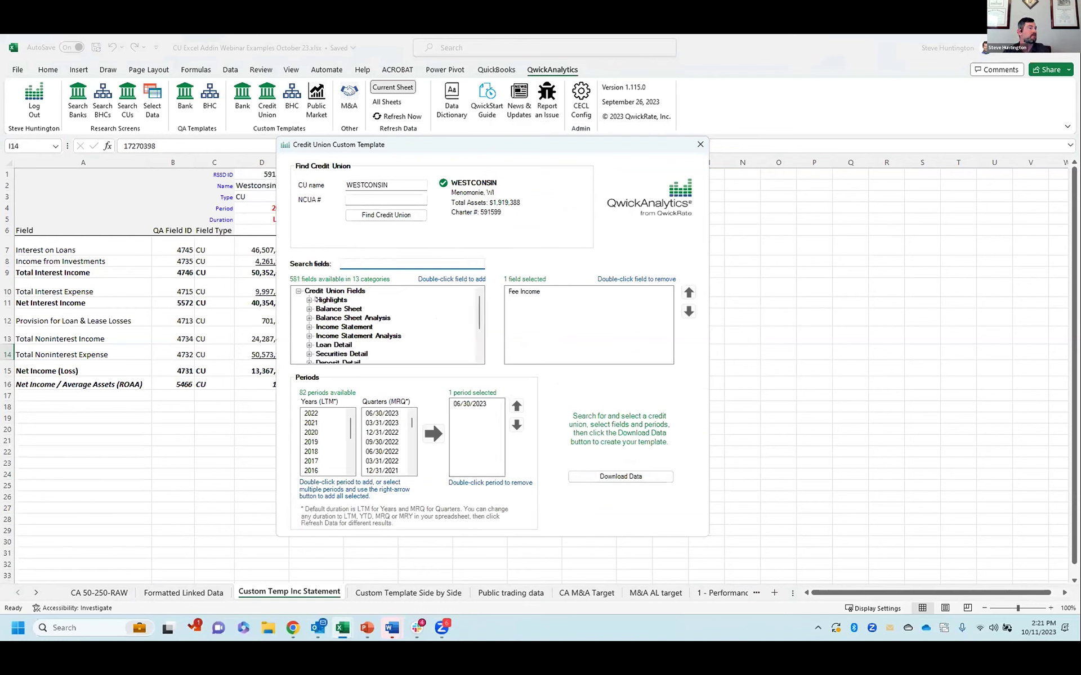
{"action": "left_click", "coordinate": [308, 327]}
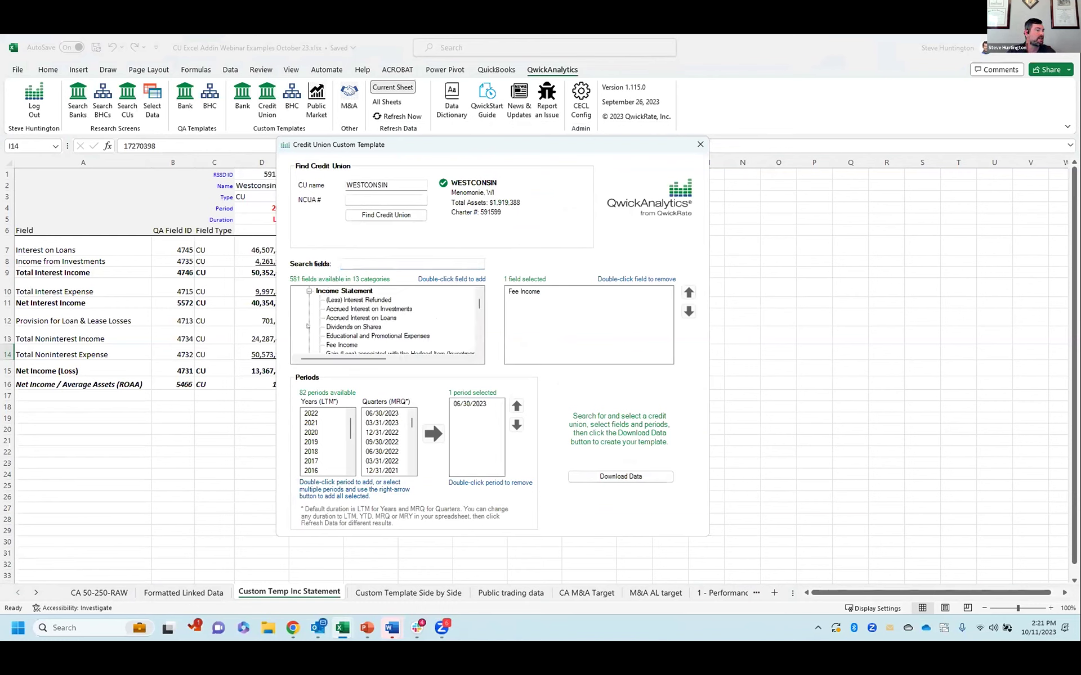
{"action": "scroll", "coordinate": [370, 341], "scroll_direction": "down", "scroll_amount": 4}
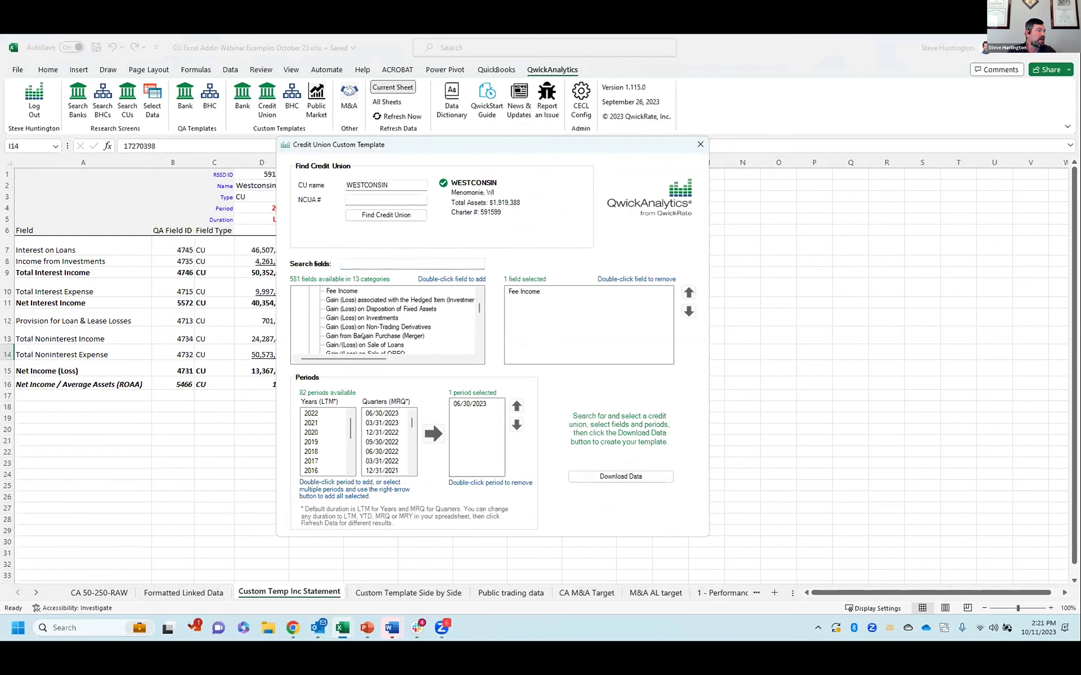
{"action": "scroll", "coordinate": [362, 337], "scroll_direction": "down", "scroll_amount": 1}
{"action": "scroll", "coordinate": [363, 336], "scroll_direction": "down", "scroll_amount": 6}
{"action": "scroll", "coordinate": [363, 336], "scroll_direction": "down", "scroll_amount": 2}
{"action": "scroll", "coordinate": [362, 343], "scroll_direction": "down", "scroll_amount": 2}
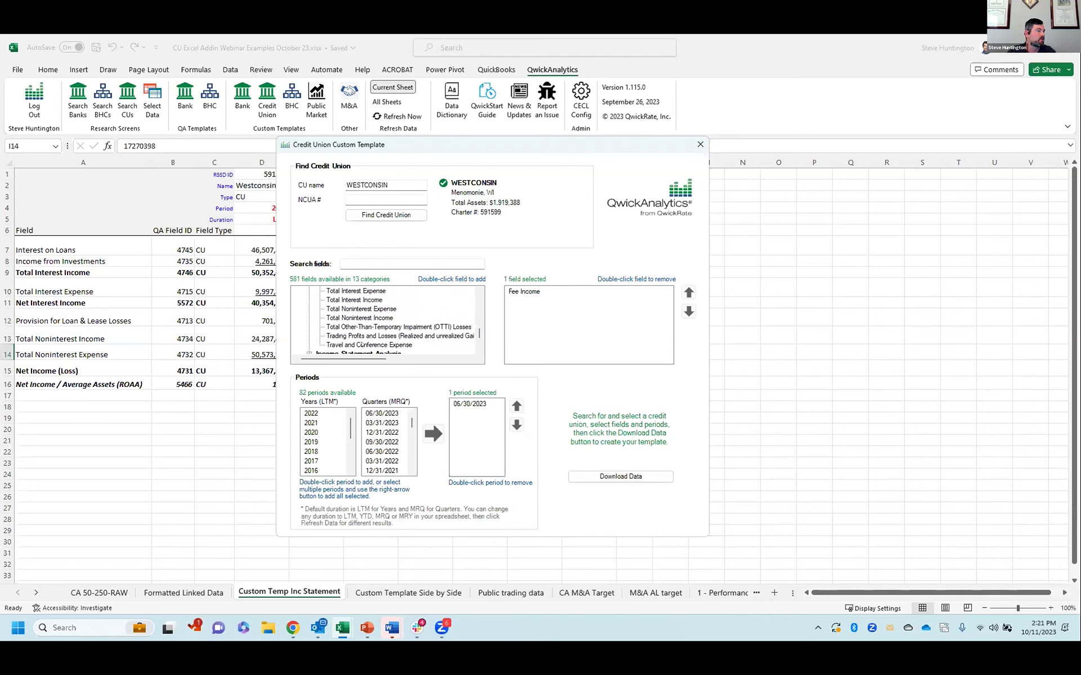
{"action": "double_click", "coordinate": [371, 300]}
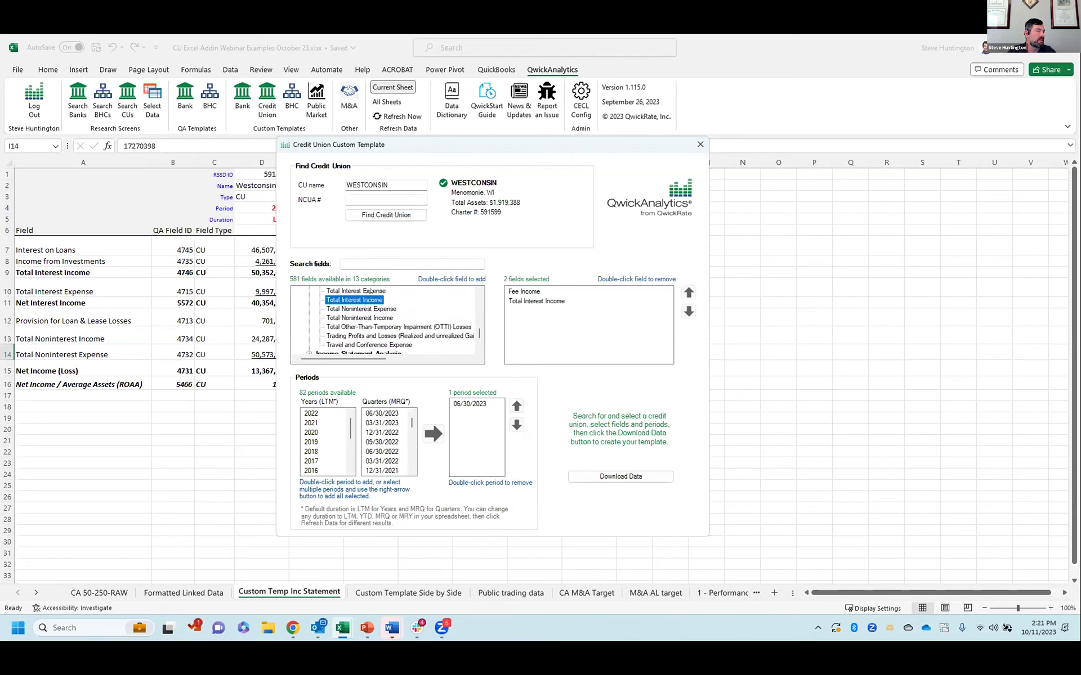
{"action": "double_click", "coordinate": [371, 291]}
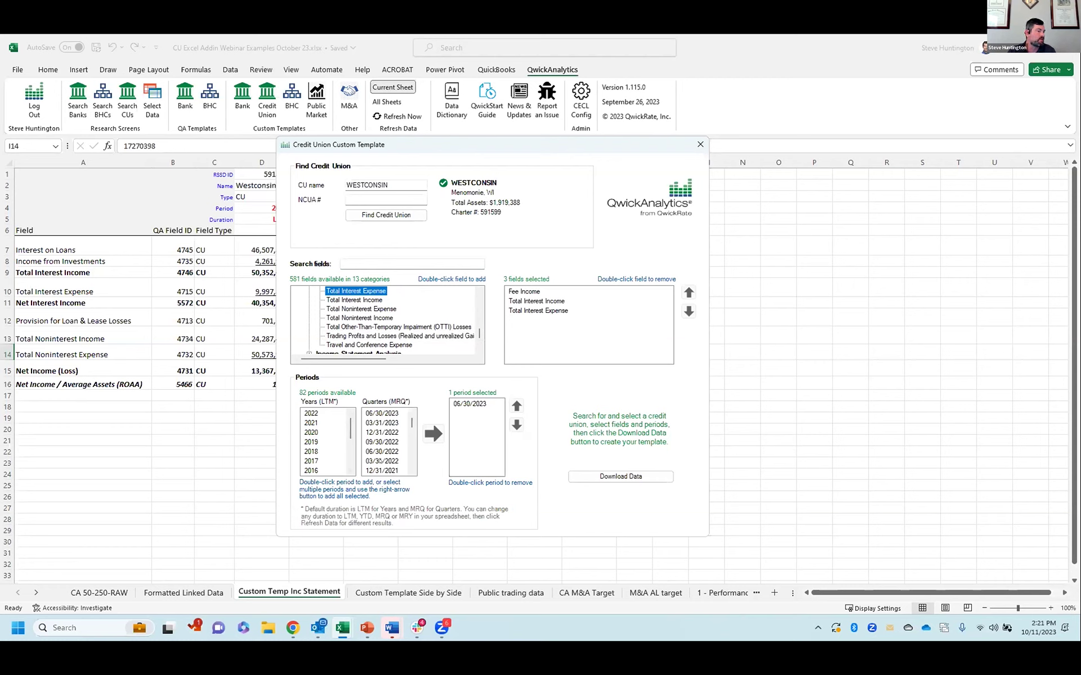
Step: Add the six quarters from 03/31/2022 through 06/30/2023 to the periods, removing a duplicate
{"action": "double_click", "coordinate": [380, 462]}
{"action": "double_click", "coordinate": [378, 452]}
{"action": "left_click", "coordinate": [373, 443]}
{"action": "double_click", "coordinate": [373, 443]}
{"action": "double_click", "coordinate": [378, 432]}
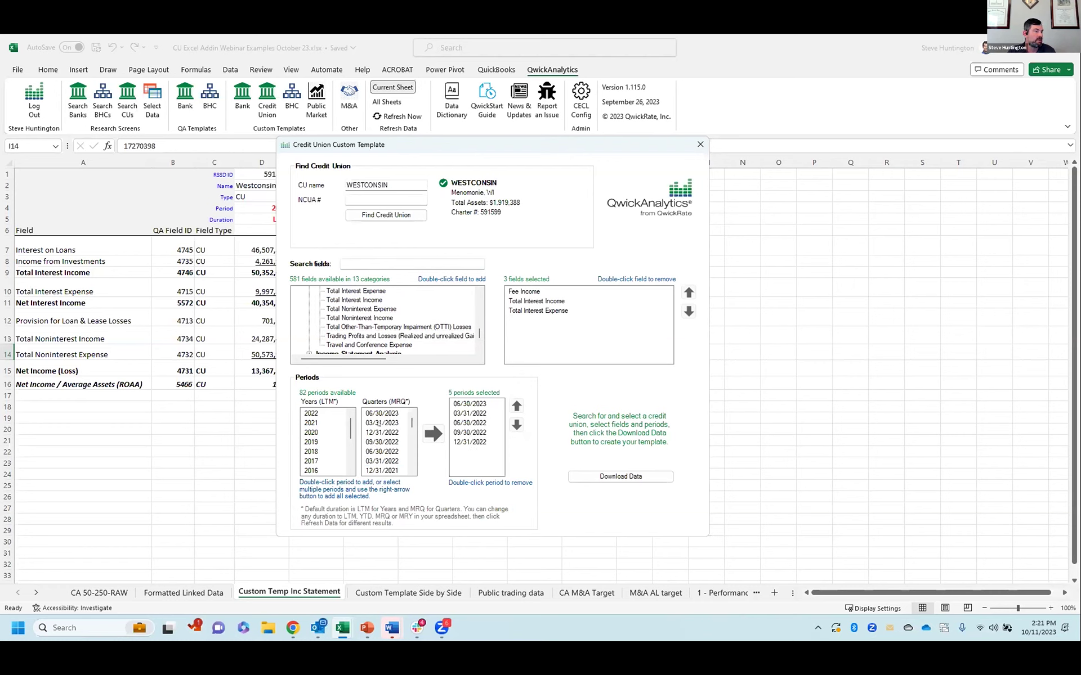
{"action": "double_click", "coordinate": [379, 424]}
{"action": "double_click", "coordinate": [380, 413]}
{"action": "double_click", "coordinate": [463, 405]}
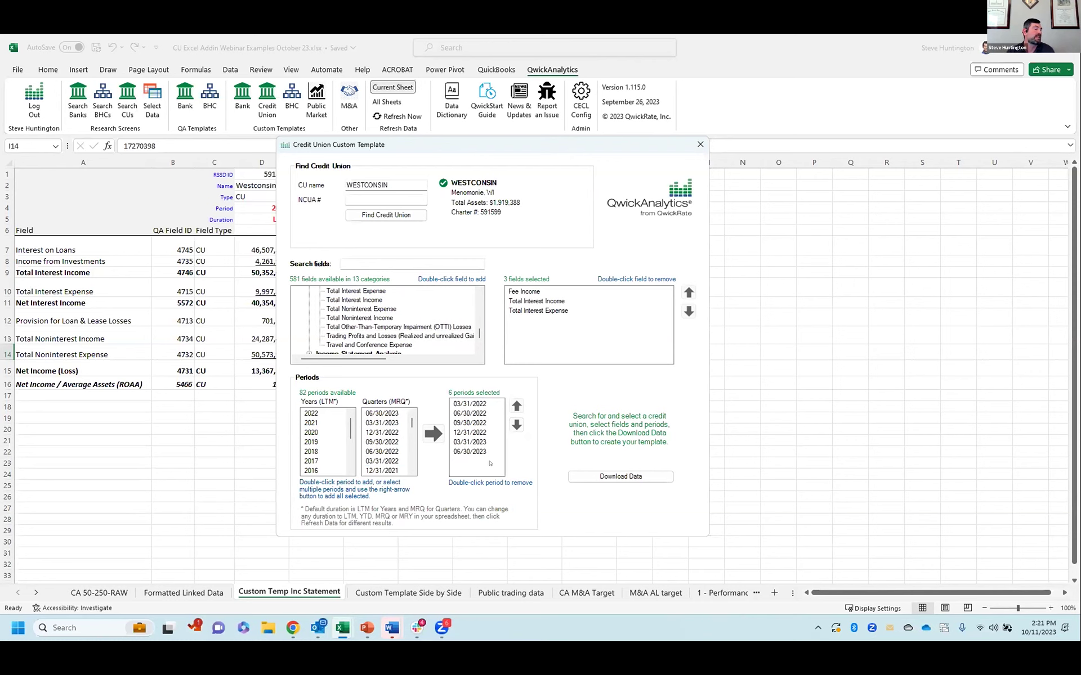
Step: Add the years 2019 to 2022 as periods, then close the template builder without downloading
{"action": "double_click", "coordinate": [318, 442]}
{"action": "left_click", "coordinate": [318, 433]}
{"action": "double_click", "coordinate": [319, 433]}
{"action": "double_click", "coordinate": [318, 423]}
{"action": "left_click", "coordinate": [318, 413]}
{"action": "double_click", "coordinate": [318, 413]}
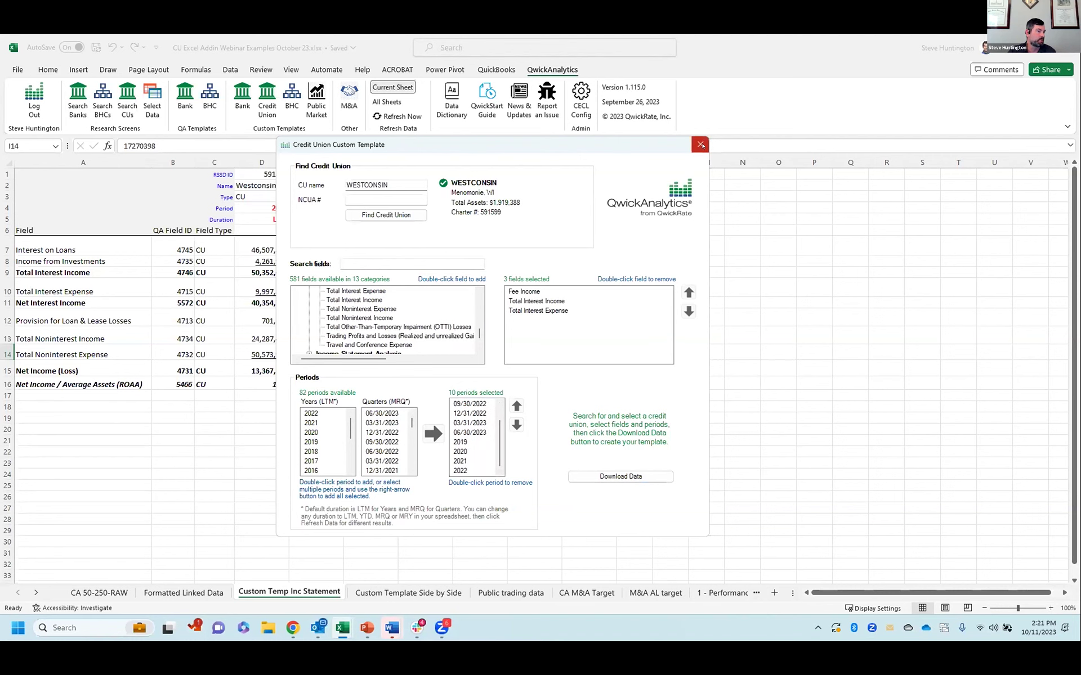
{"action": "left_click_drag", "start_coordinate": [644, 148], "coordinate": [836, 148]}
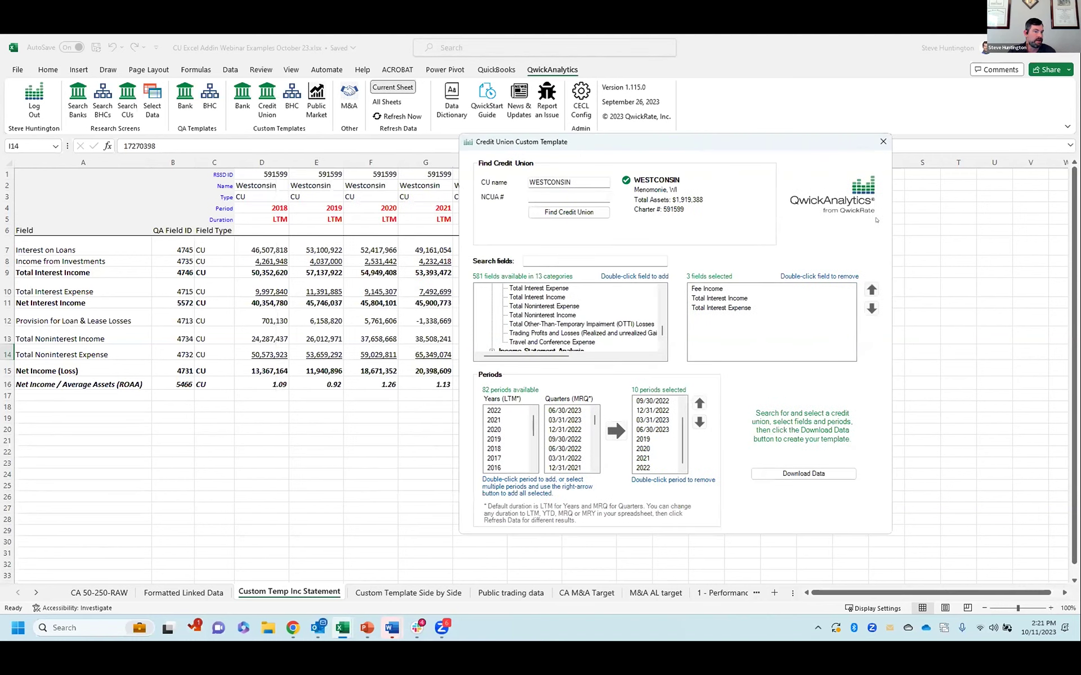
{"action": "left_click", "coordinate": [883, 141]}
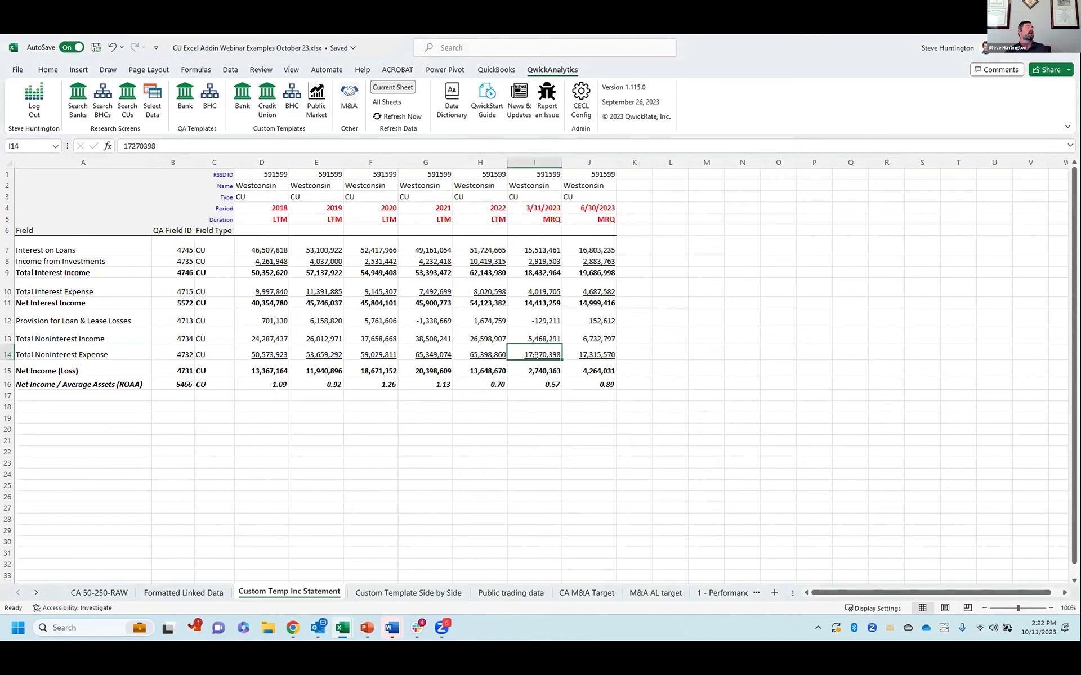
{"action": "left_click", "coordinate": [66, 251]}
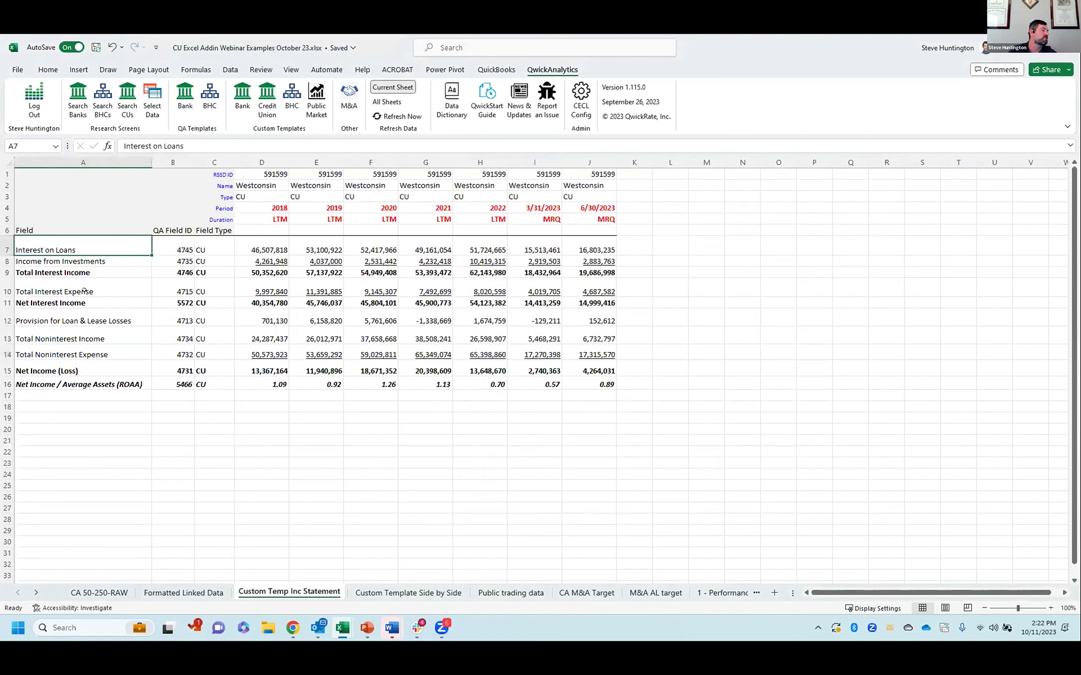
{"action": "left_click", "coordinate": [102, 261]}
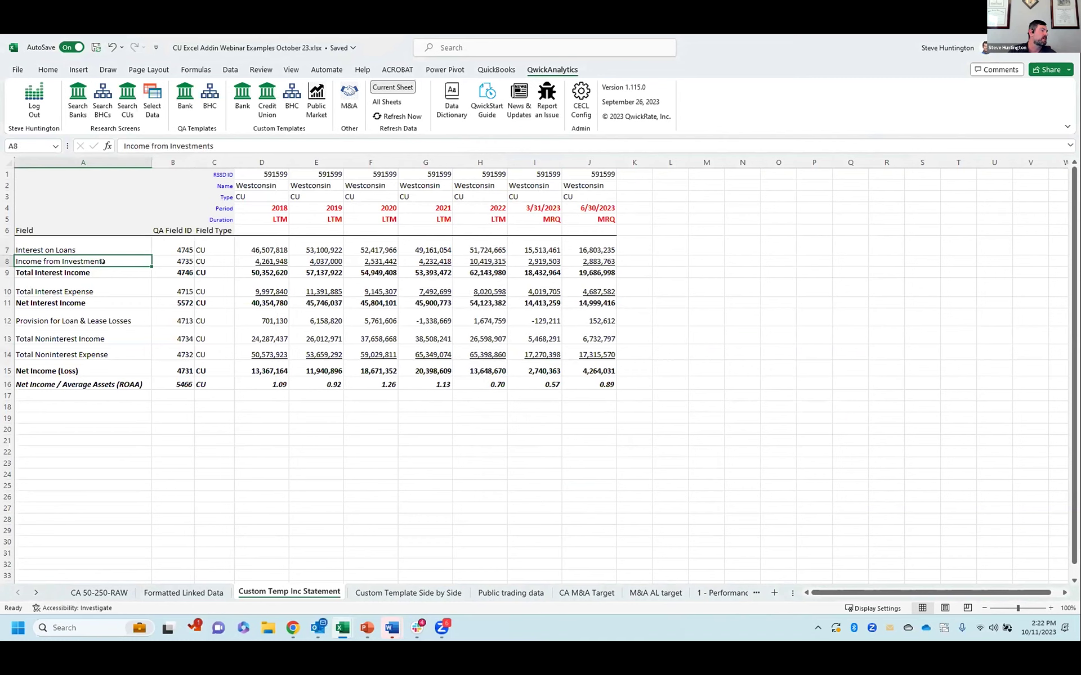
{"action": "left_click", "coordinate": [104, 270]}
{"action": "key", "text": "ctrl+shift+plus"}
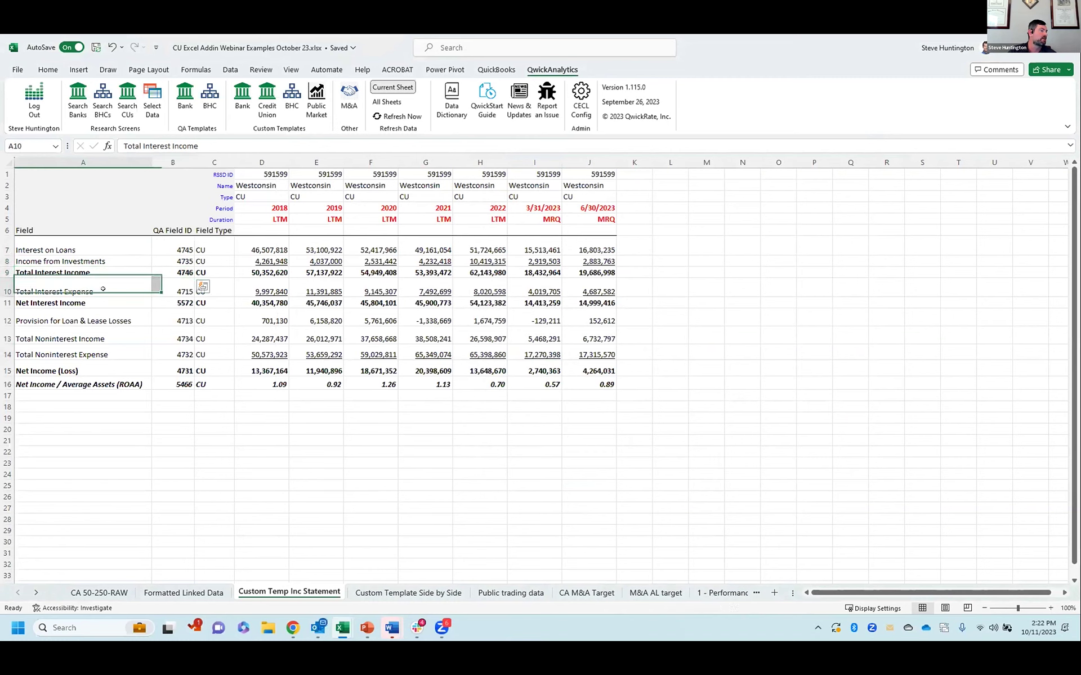
{"action": "key", "text": "ctrl+z"}
{"action": "left_click", "coordinate": [101, 299]}
{"action": "left_click", "coordinate": [96, 318]}
{"action": "left_click", "coordinate": [96, 342]}
{"action": "left_click", "coordinate": [100, 356]}
{"action": "left_click", "coordinate": [101, 368]}
{"action": "left_click_drag", "start_coordinate": [535, 208], "coordinate": [588, 208]}
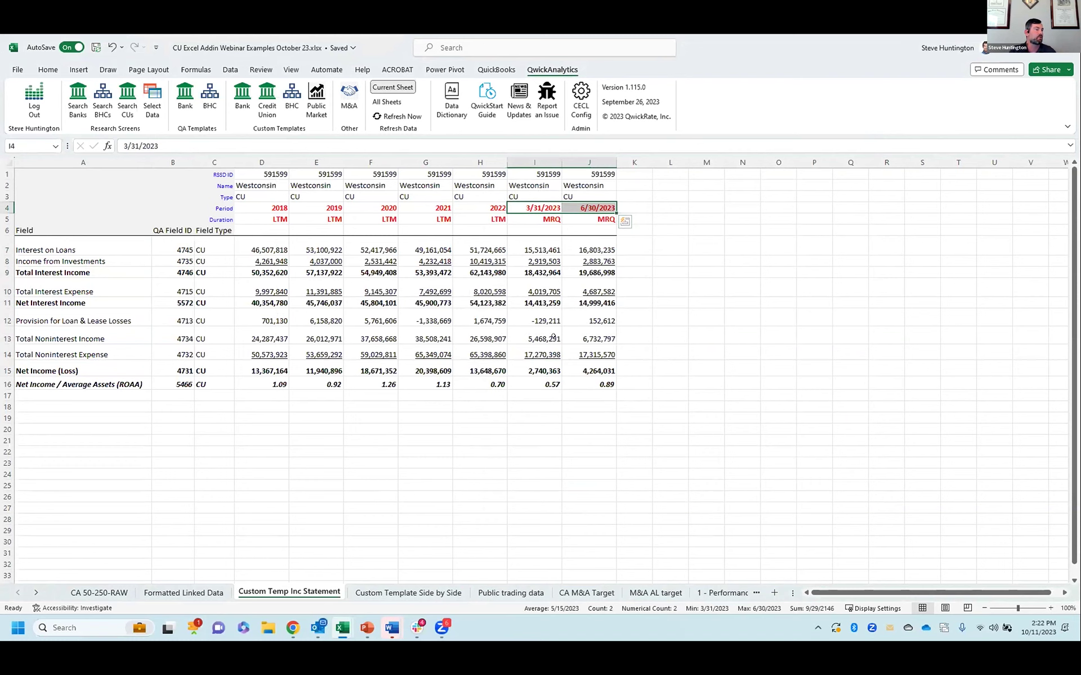
Step: Change the I4 period date from 3/31/2023 to 3/31/2022 and refresh, dismissing the invalid-data message
{"action": "left_click", "coordinate": [574, 418]}
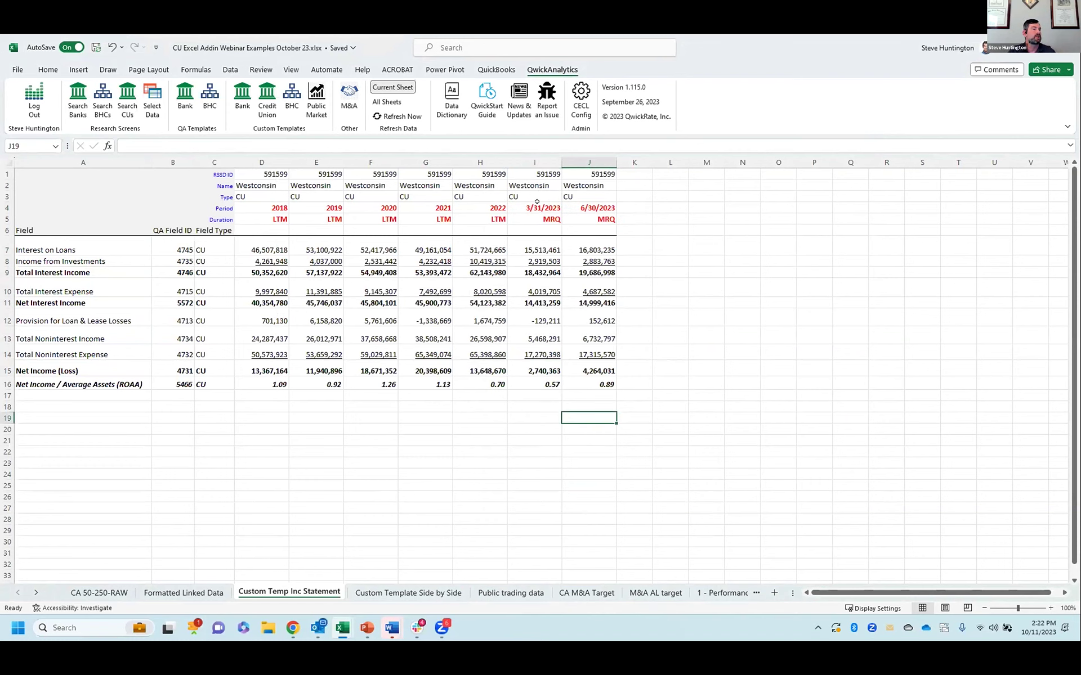
{"action": "left_click", "coordinate": [536, 207]}
{"action": "key", "text": "F2"}
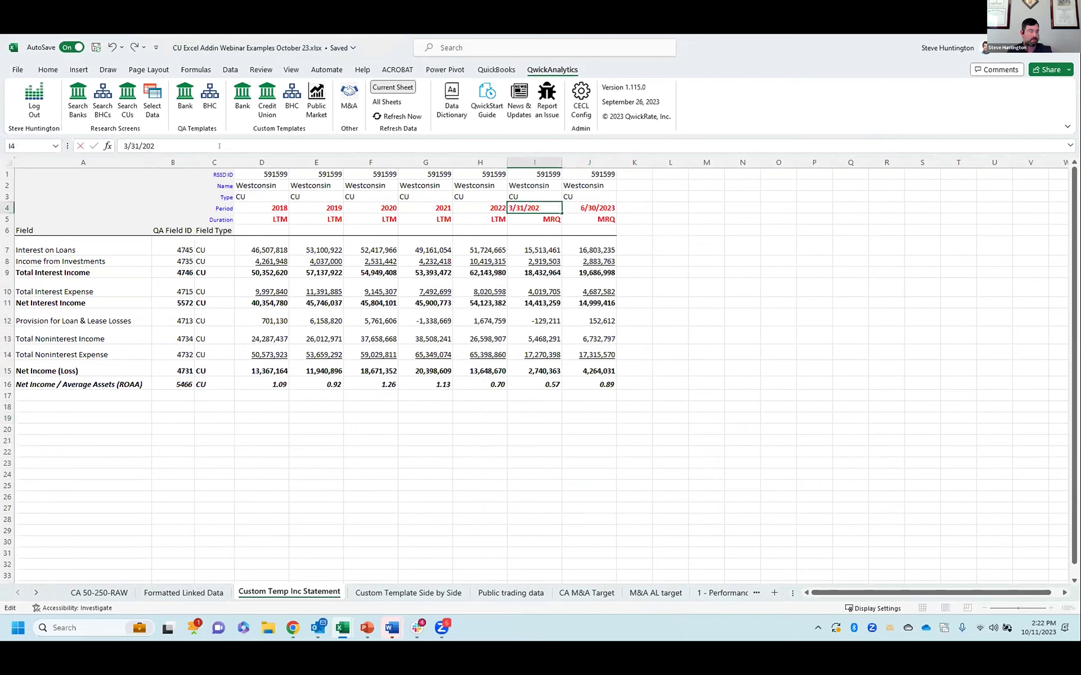
{"action": "key", "text": "BackSpace"}
{"action": "type", "text": "2"}
{"action": "key", "text": "Return"}
{"action": "left_click", "coordinate": [416, 119]}
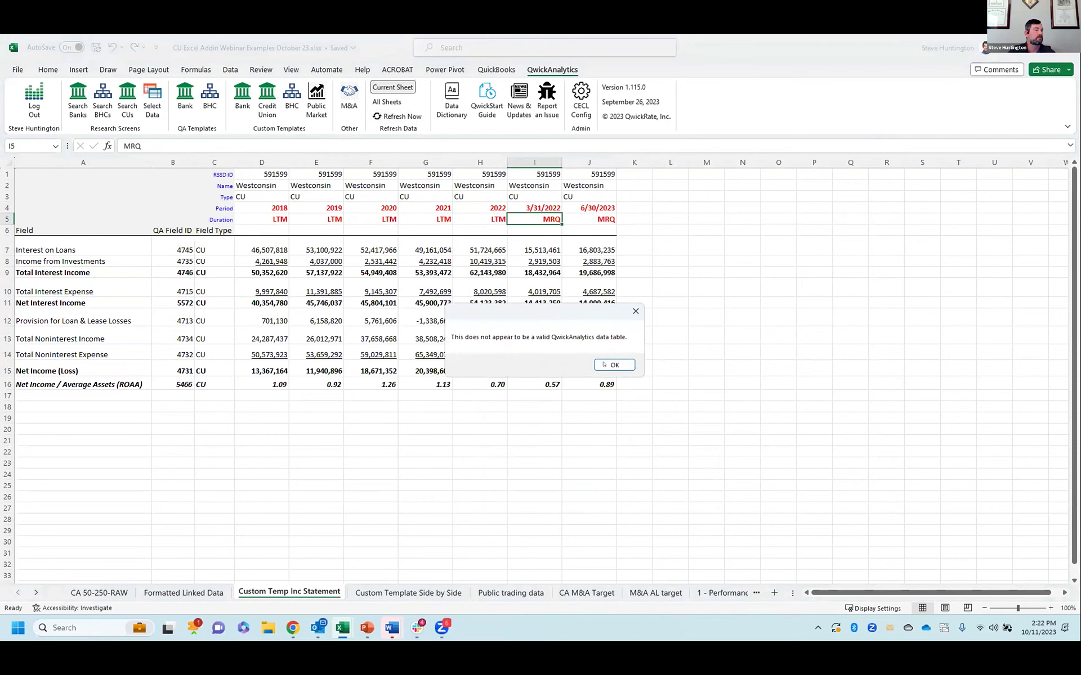
{"action": "left_click", "coordinate": [604, 365]}
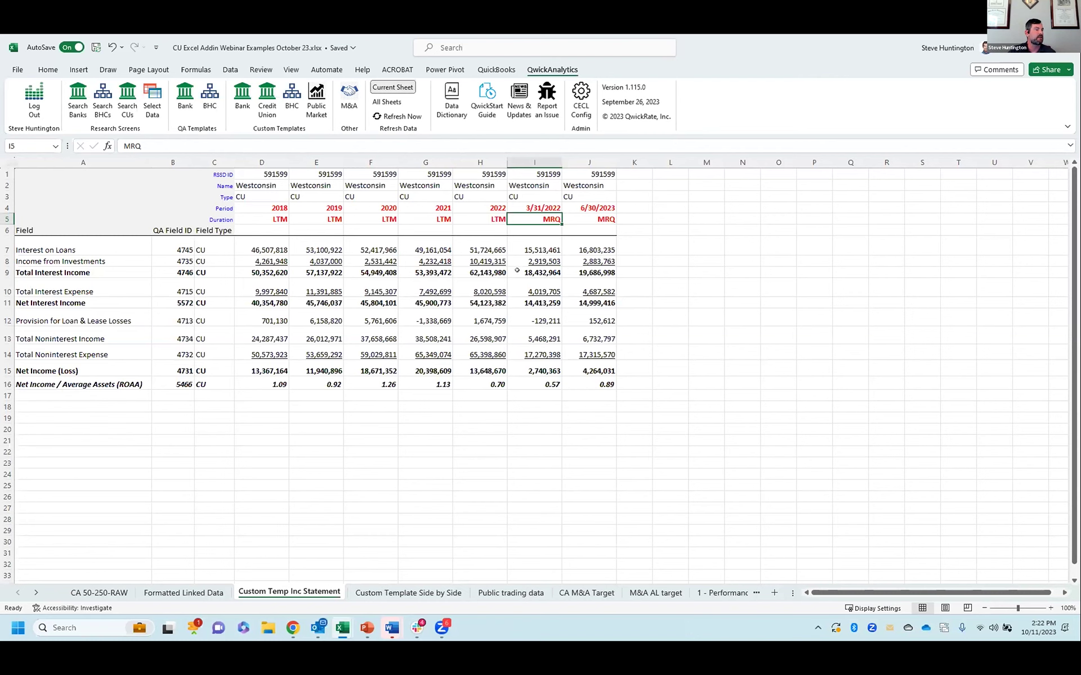
Step: Select the income statement figures D7:J16 and name cells, then go to Custom Template Side by Side
{"action": "left_click_drag", "start_coordinate": [256, 246], "coordinate": [611, 386]}
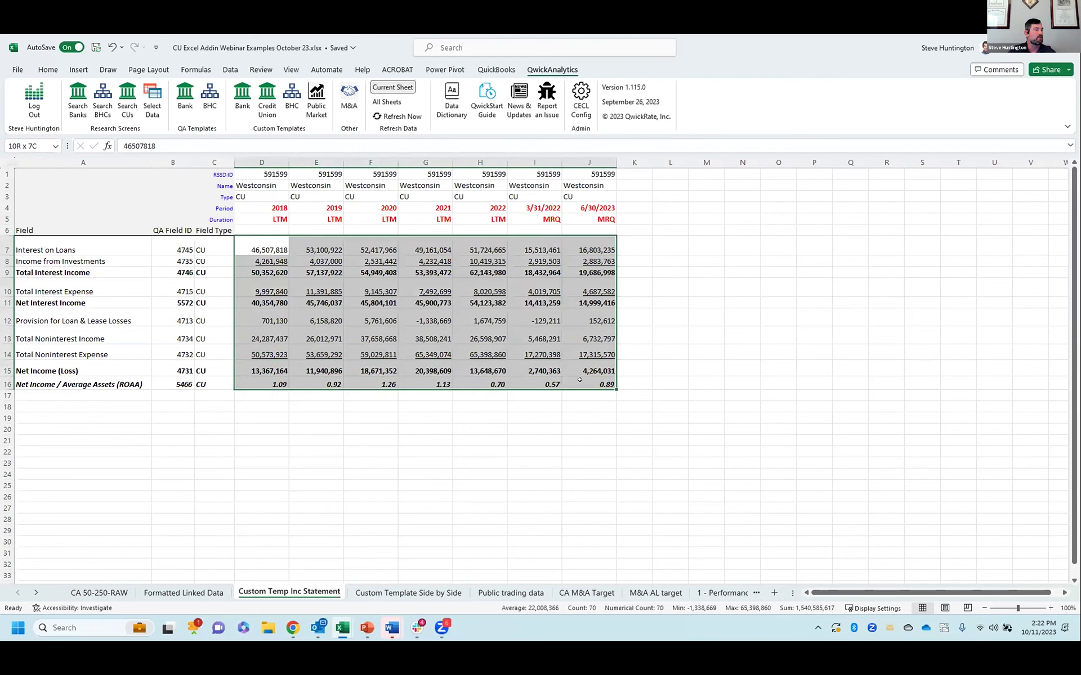
{"action": "left_click", "coordinate": [285, 184]}
{"action": "left_click", "coordinate": [315, 184]}
{"action": "left_click", "coordinate": [347, 183]}
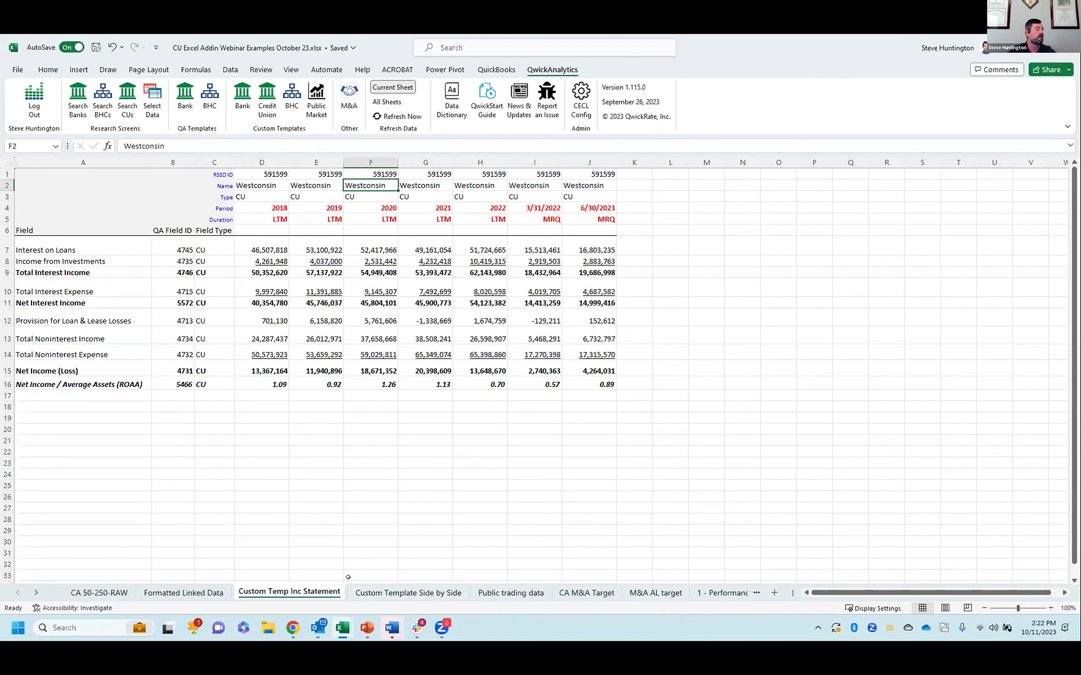
{"action": "left_click", "coordinate": [408, 592]}
{"action": "left_click", "coordinate": [419, 487]}
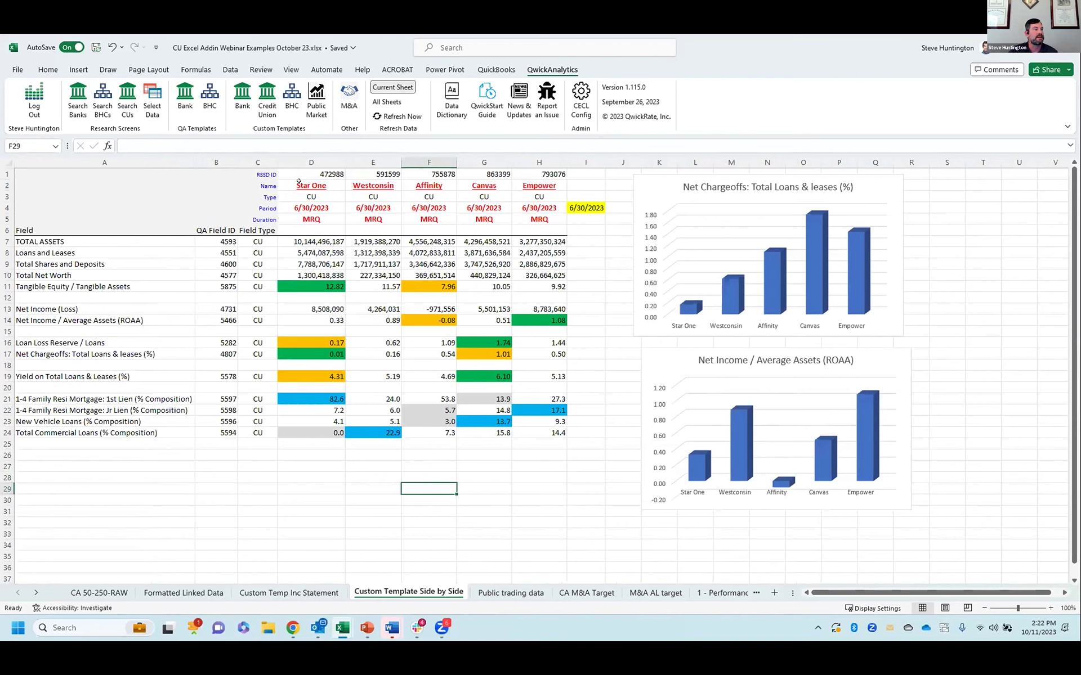
{"action": "left_click", "coordinate": [299, 181]}
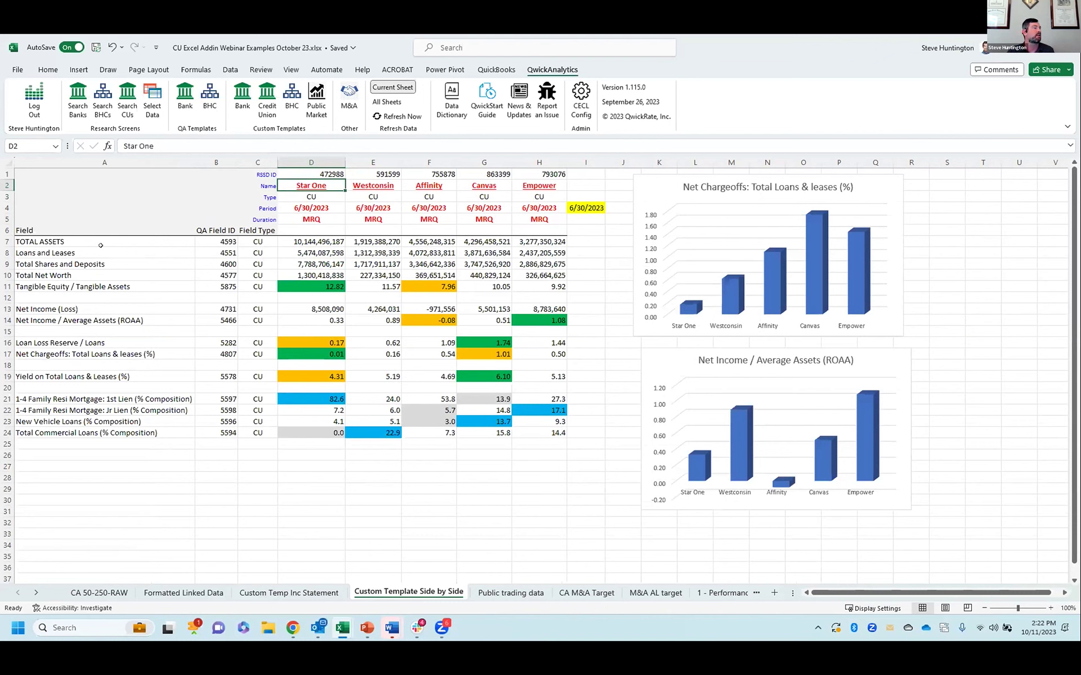
{"action": "left_click_drag", "start_coordinate": [101, 241], "coordinate": [135, 433]}
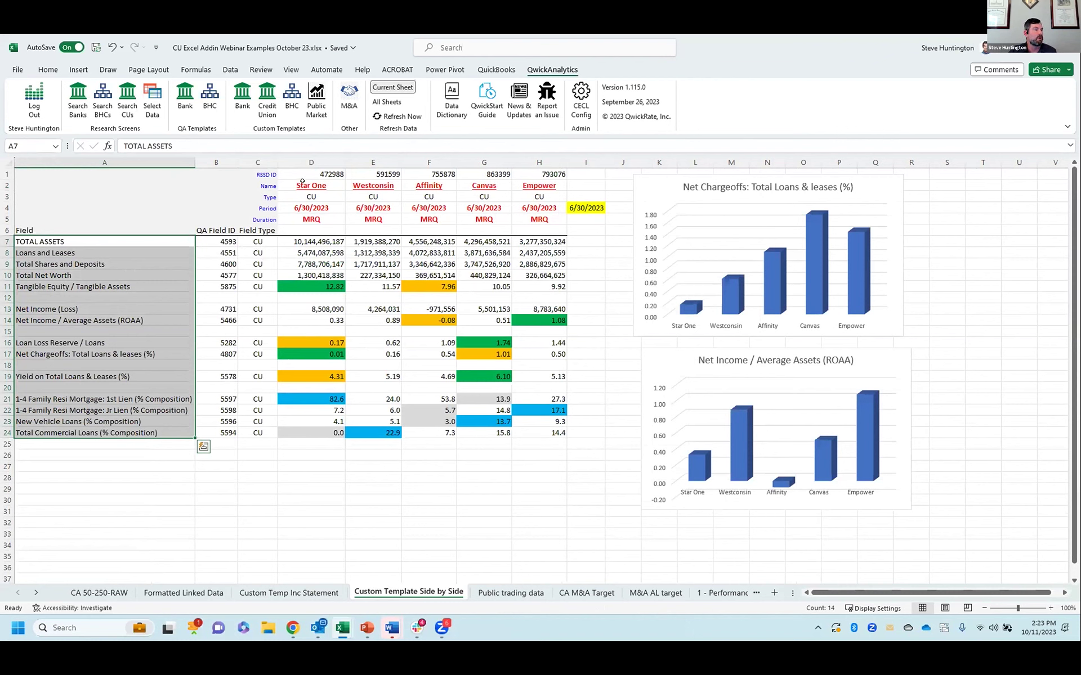
{"action": "left_click", "coordinate": [302, 181]}
{"action": "left_click", "coordinate": [365, 184]}
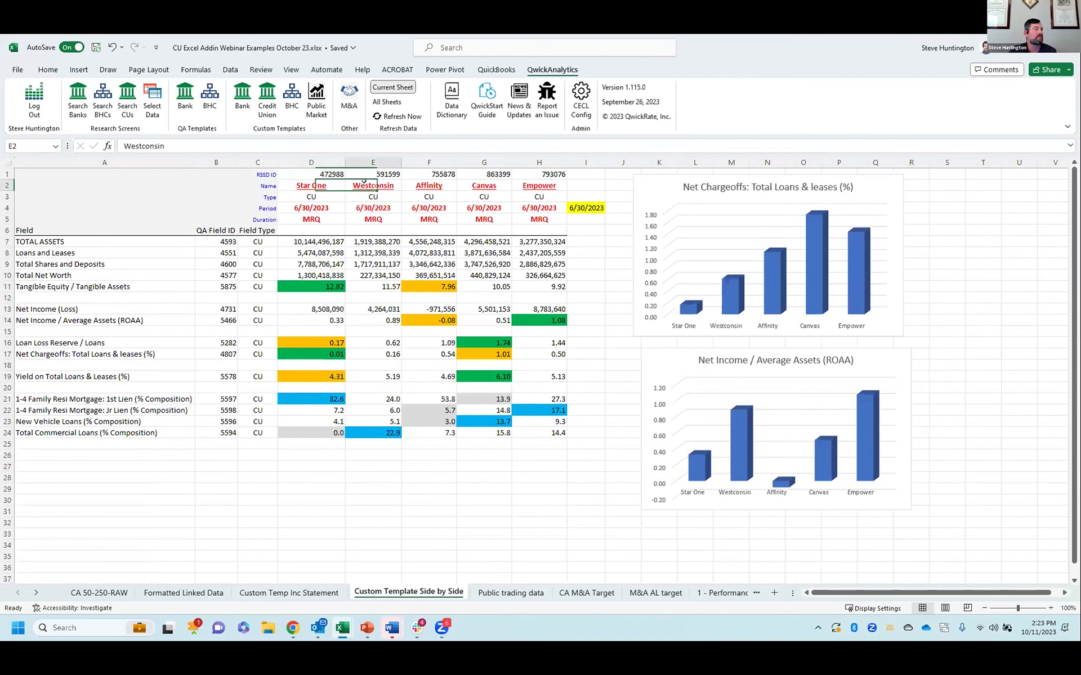
{"action": "left_click", "coordinate": [428, 185]}
{"action": "left_click", "coordinate": [475, 183]}
{"action": "left_click", "coordinate": [534, 186]}
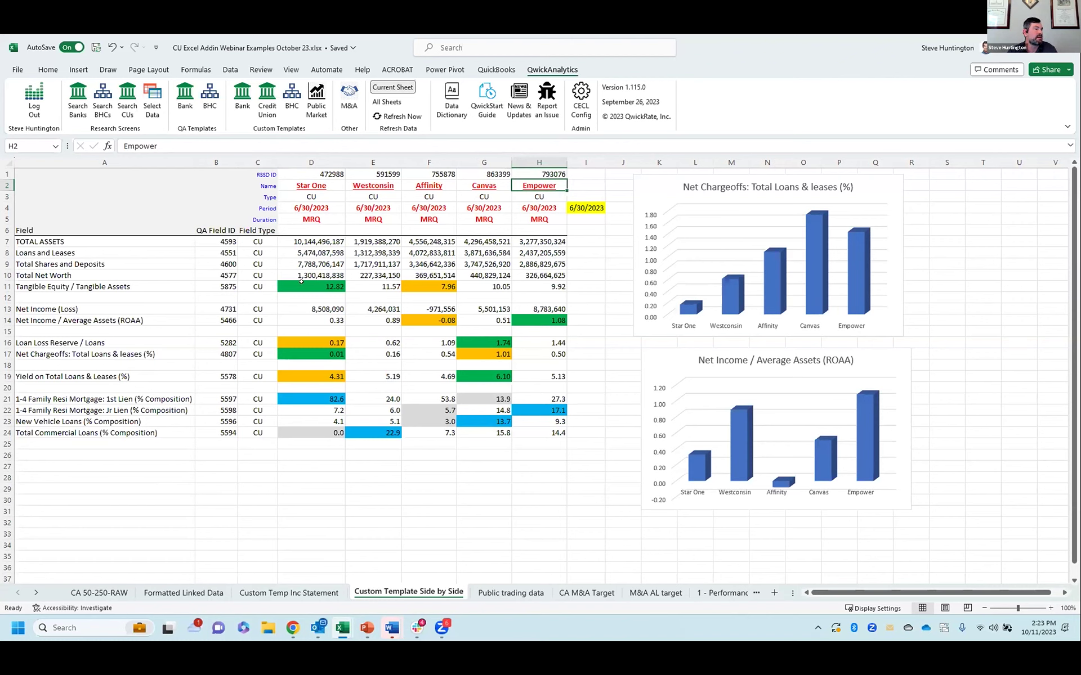
{"action": "left_click", "coordinate": [301, 283]}
{"action": "left_click", "coordinate": [417, 283]}
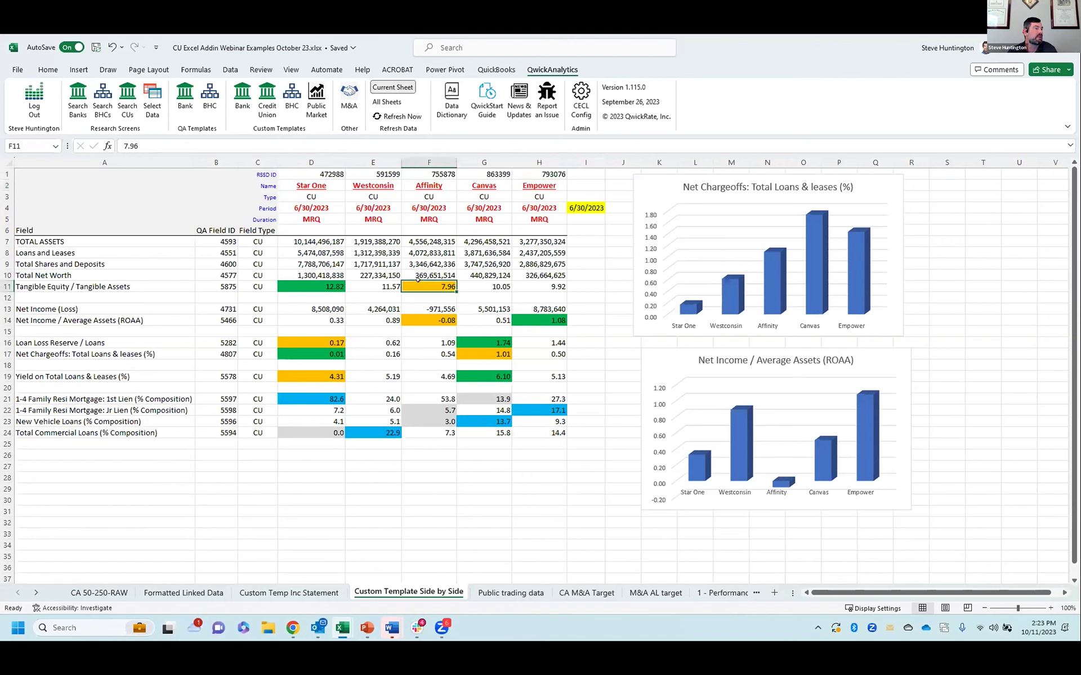
{"action": "left_click", "coordinate": [319, 282]}
{"action": "left_click", "coordinate": [427, 280]}
{"action": "left_click", "coordinate": [769, 271]}
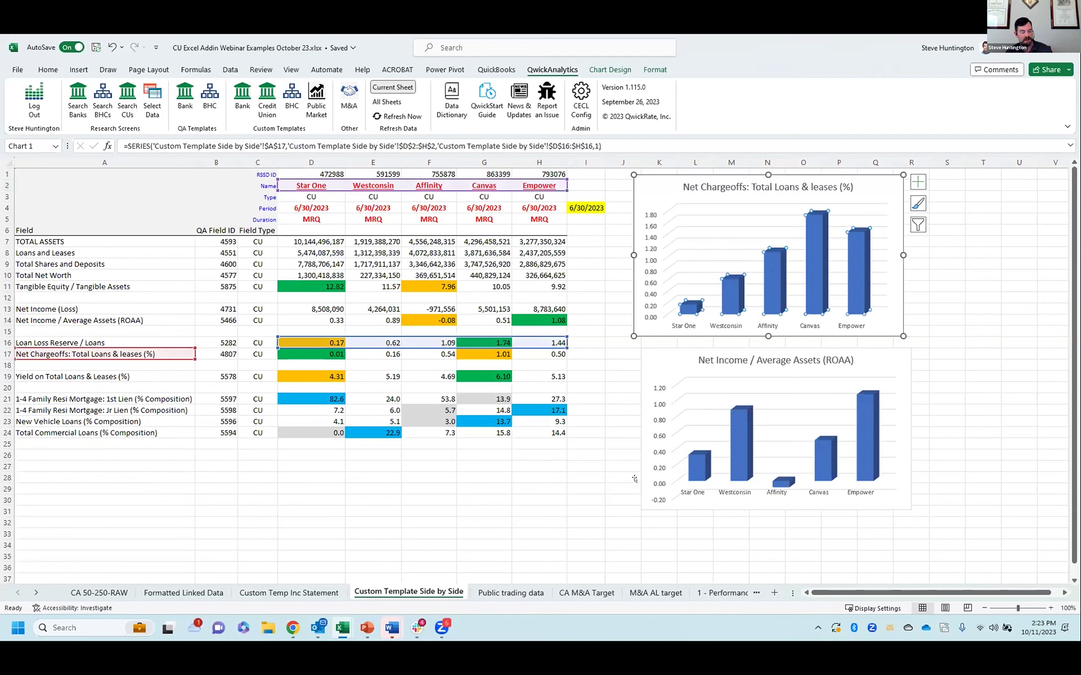
{"action": "left_click", "coordinate": [767, 320]}
{"action": "left_click", "coordinate": [967, 378]}
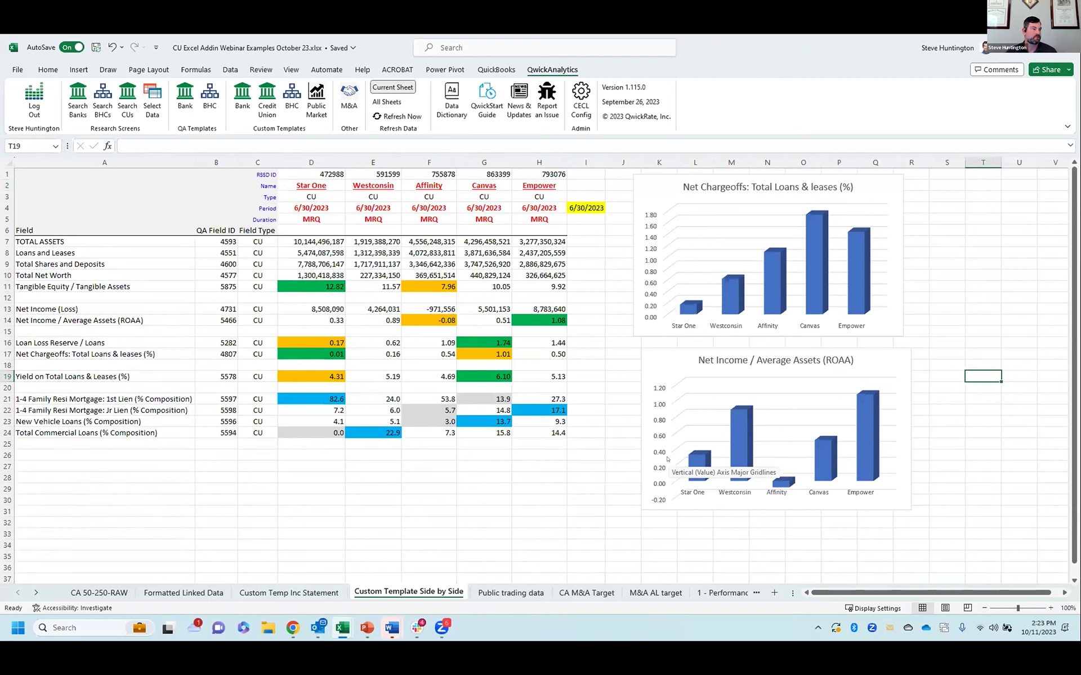
Step: Select the five Total Assets values in D7:H7, then insert a new blank Sheet11
{"action": "left_click_drag", "start_coordinate": [315, 242], "coordinate": [539, 242]}
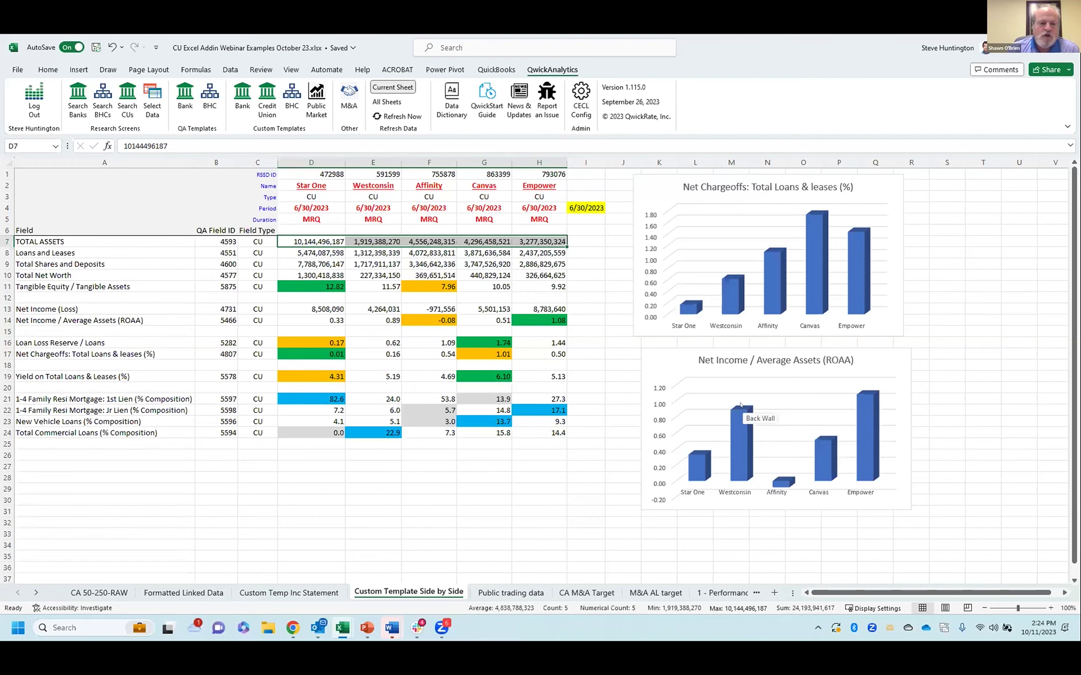
{"action": "left_click", "coordinate": [774, 593]}
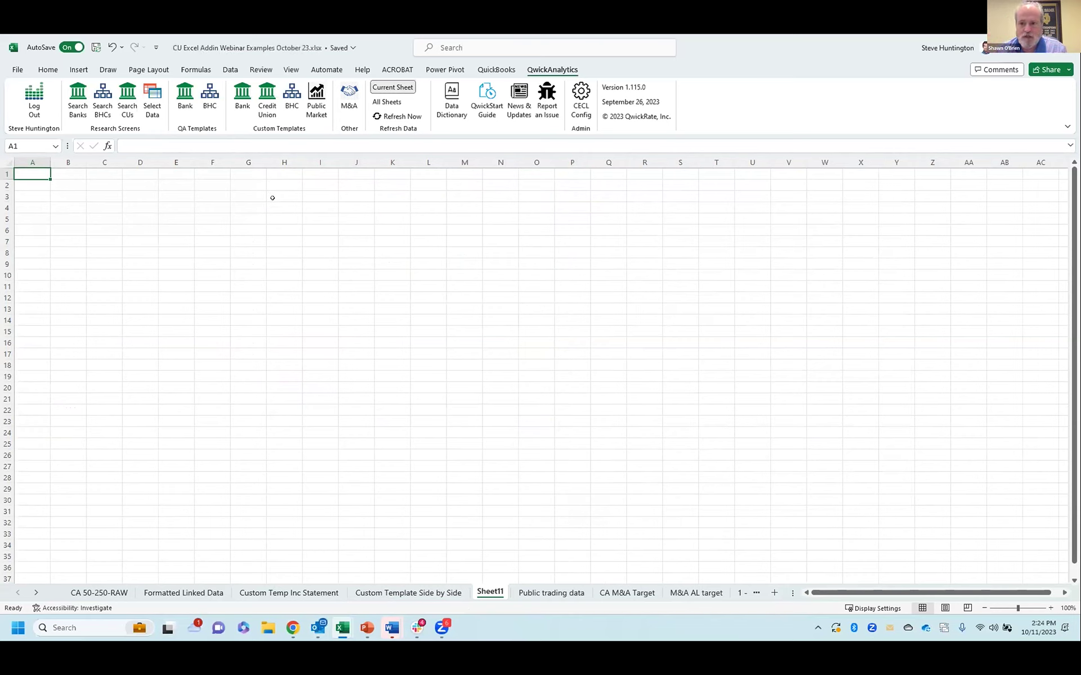
Step: Browse the Custom Temp Inc Statement and Side by Side sheets, then insert blank Sheet12
{"action": "left_click", "coordinate": [307, 593]}
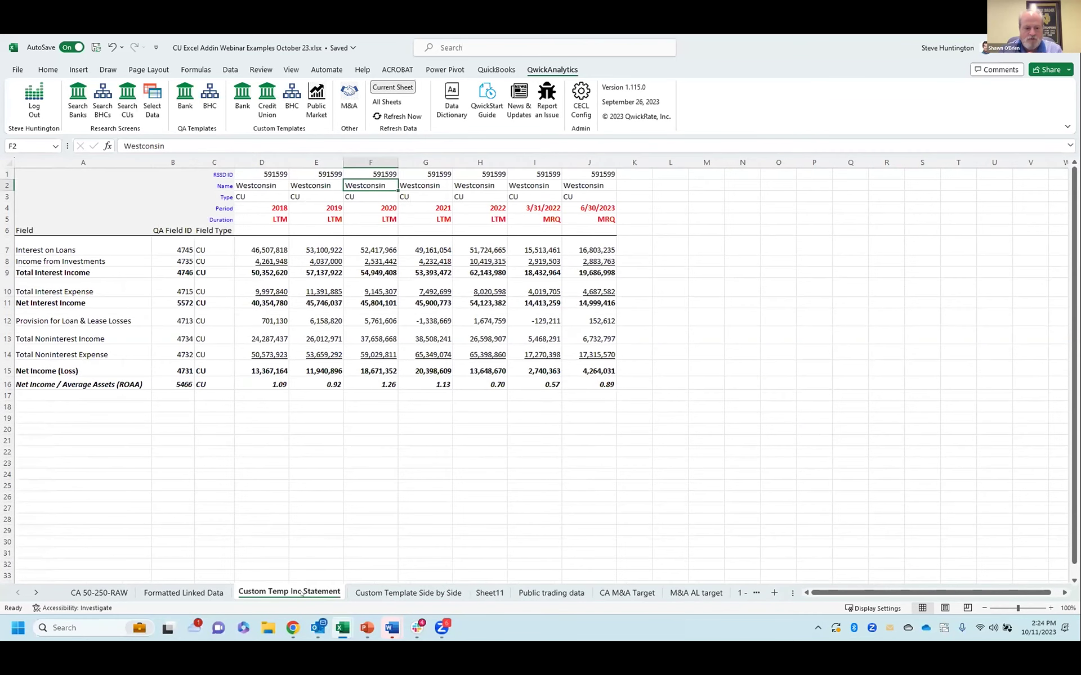
{"action": "left_click", "coordinate": [383, 591]}
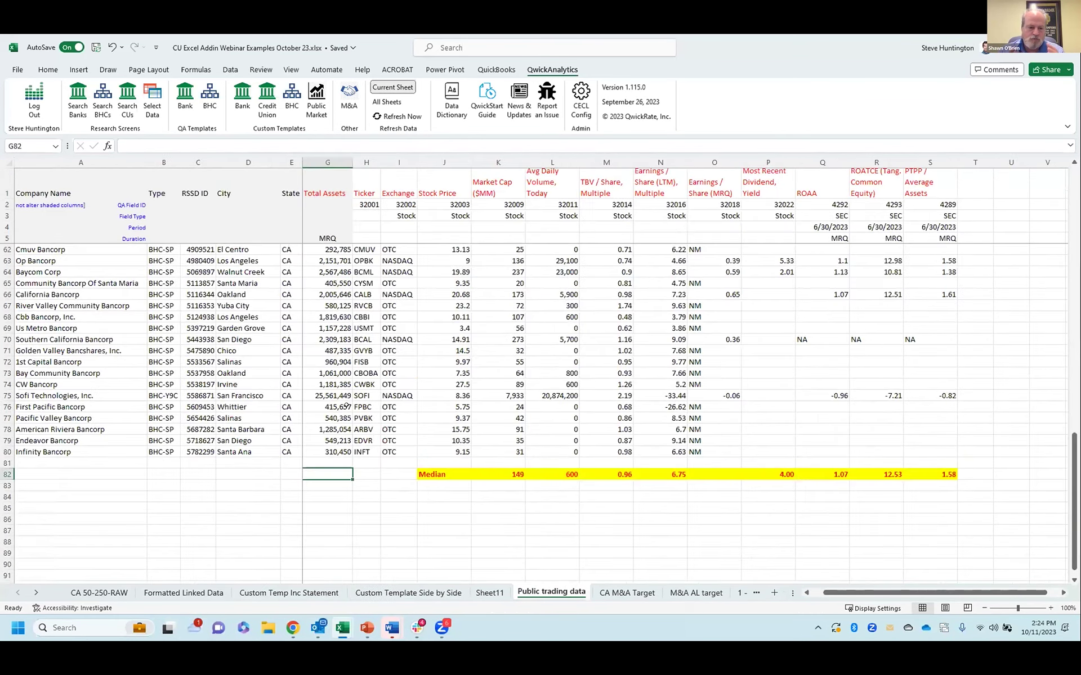
{"action": "scroll", "coordinate": [391, 347], "scroll_direction": "up", "scroll_amount": 19}
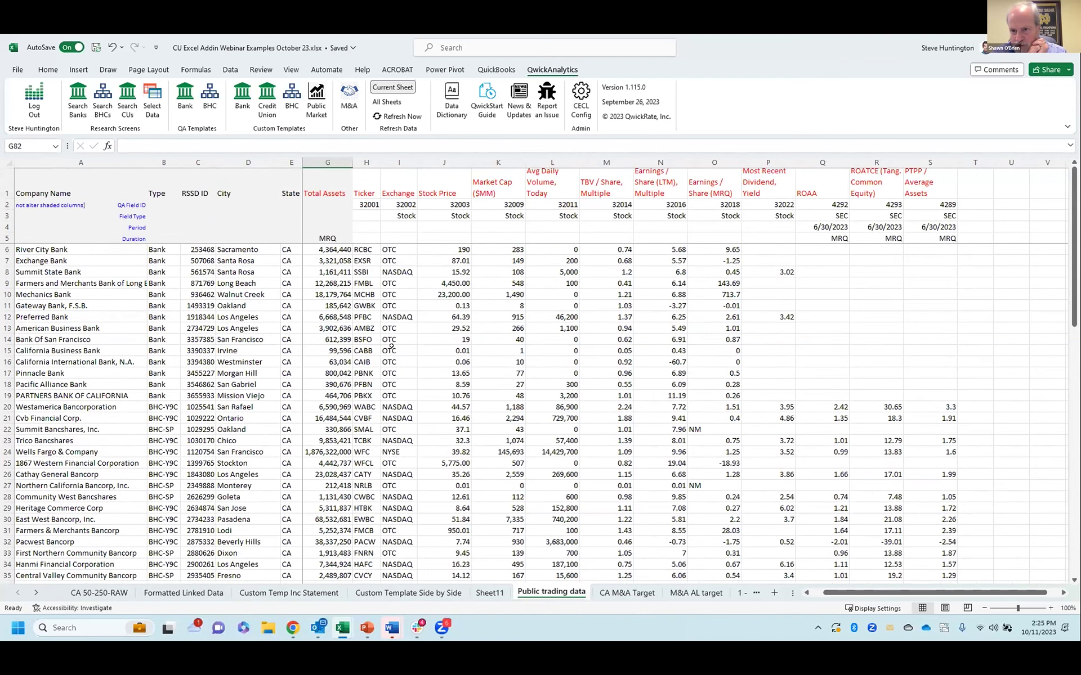
{"action": "scroll", "coordinate": [392, 346], "scroll_direction": "down", "scroll_amount": 11}
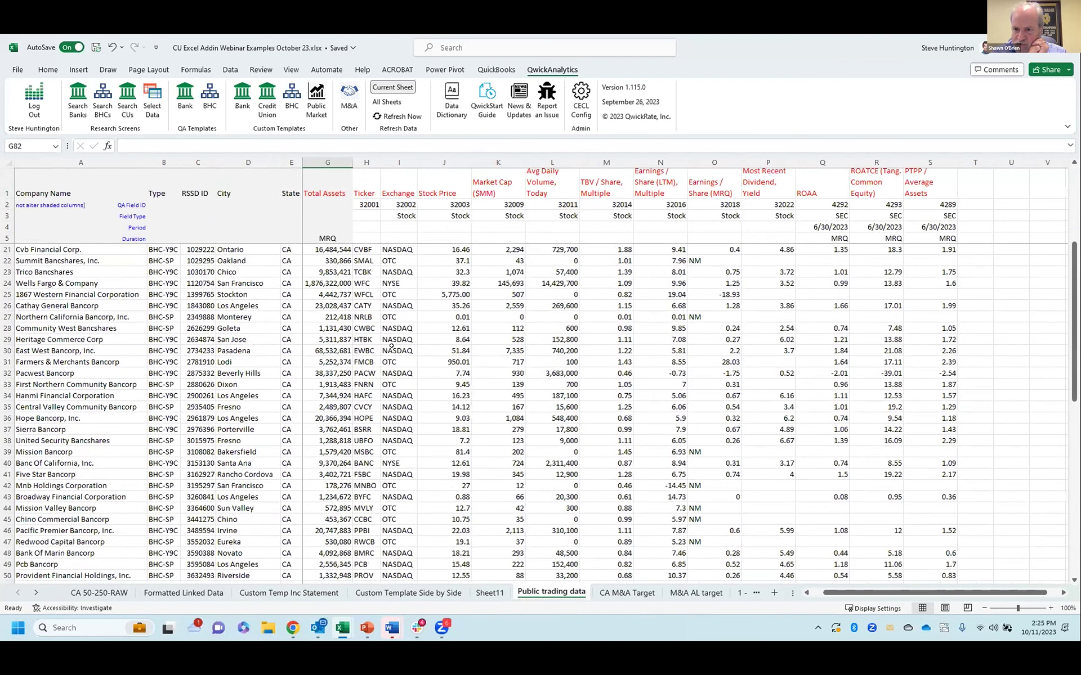
{"action": "scroll", "coordinate": [392, 346], "scroll_direction": "down", "scroll_amount": 6}
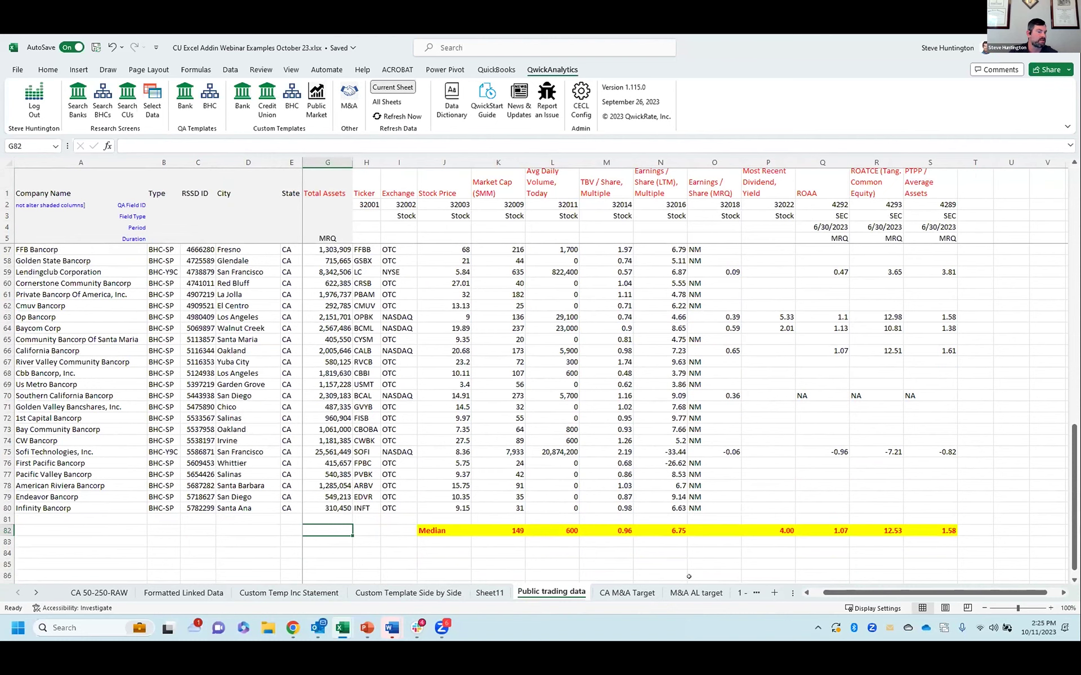
{"action": "left_click", "coordinate": [774, 593]}
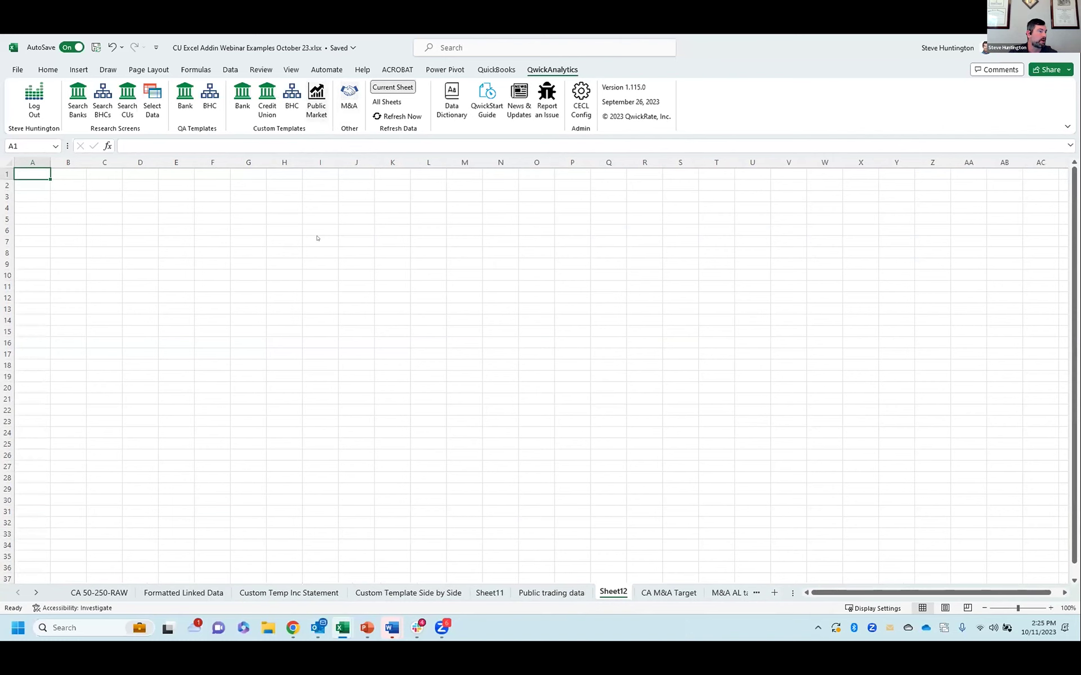
Step: Download QwickAnalytics public market data for California with assets between 250000 and 500000
{"action": "left_click", "coordinate": [398, 258]}
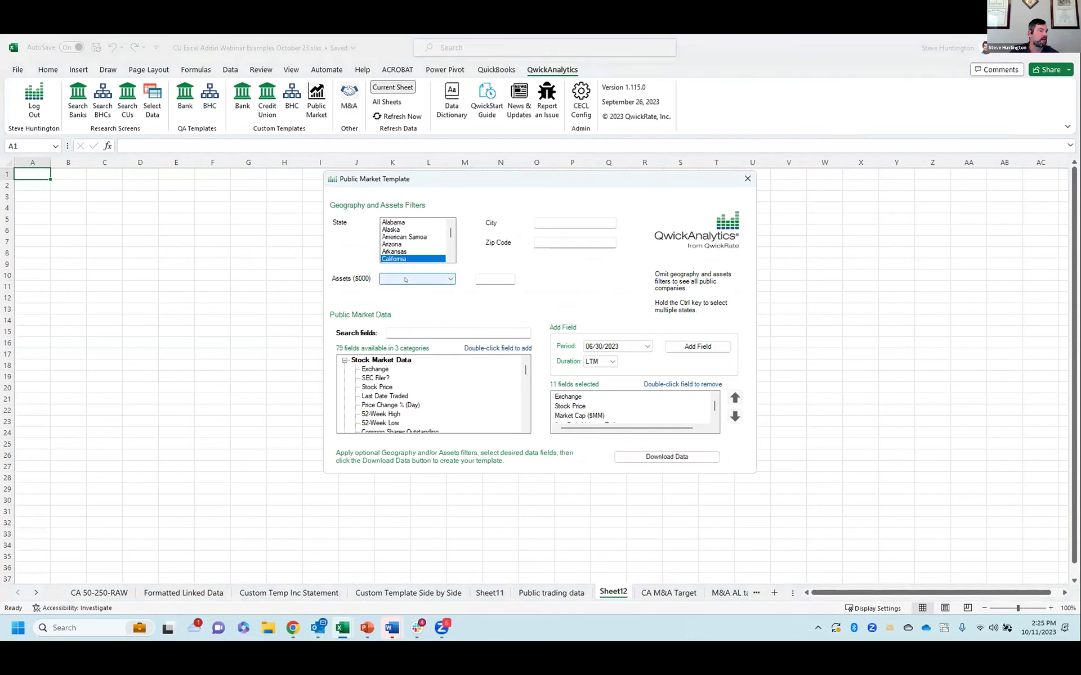
{"action": "left_click", "coordinate": [405, 279]}
{"action": "left_click", "coordinate": [416, 290]}
{"action": "left_click", "coordinate": [495, 279]}
{"action": "type", "text": "250"}
{"action": "key", "text": "Tab"}
{"action": "type", "text": "500"}
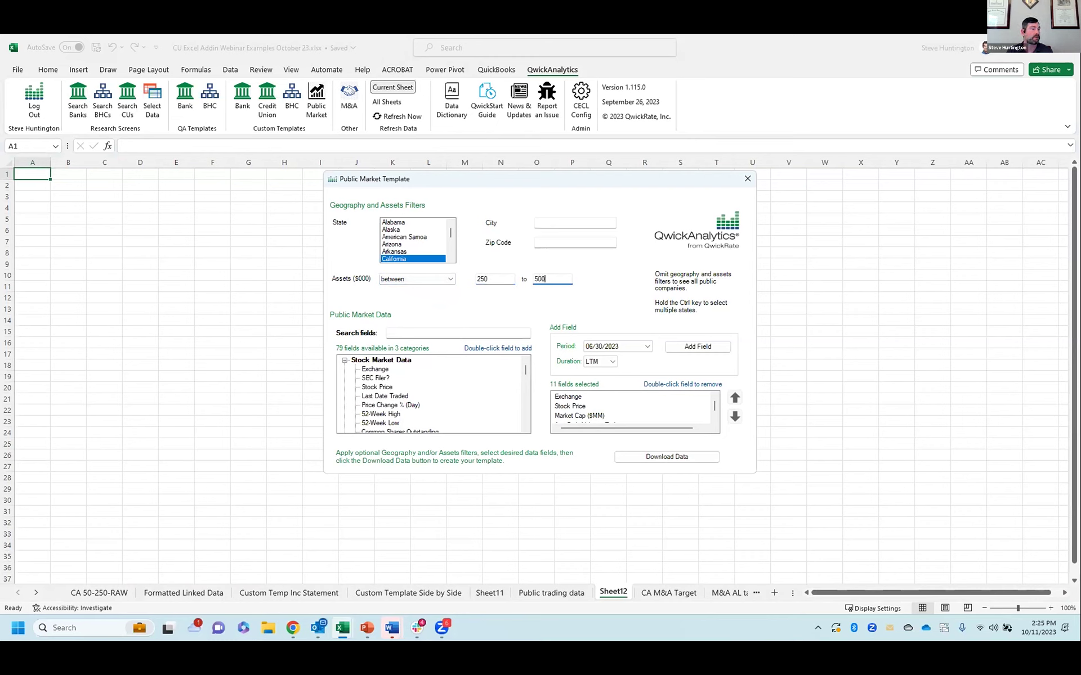
{"action": "left_click", "coordinate": [487, 279]}
{"action": "type", "text": "000"}
{"action": "left_click", "coordinate": [546, 279]}
{"action": "type", "text": "000"}
{"action": "left_click", "coordinate": [667, 457]}
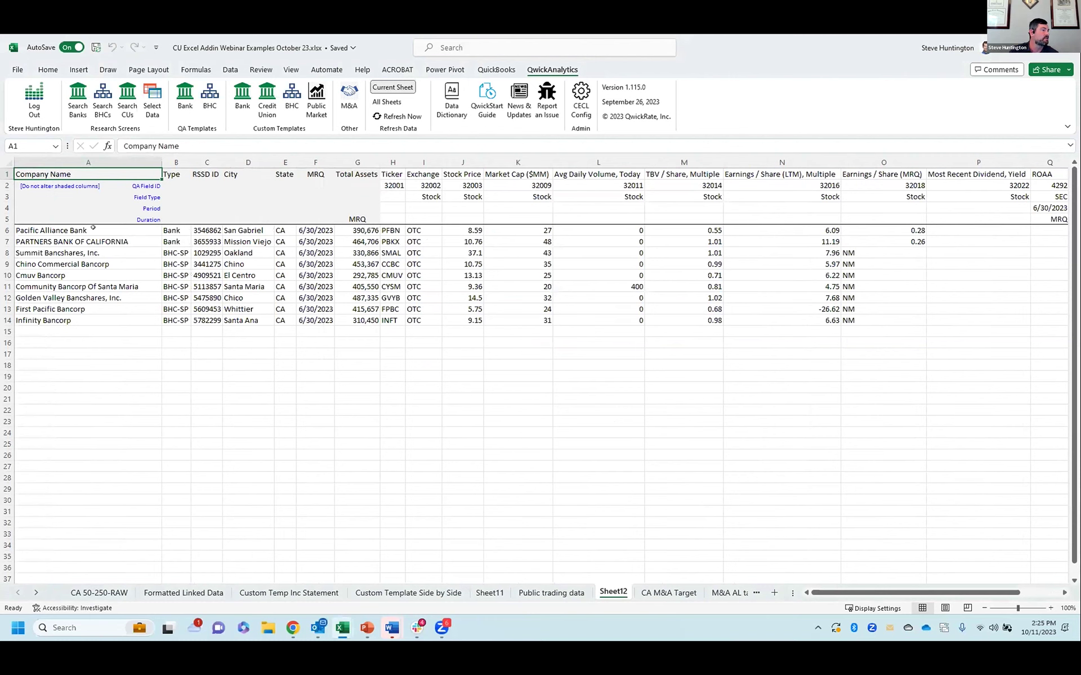
Step: Select the nine company names, tickers PFBN/PBKX and the 8.59 price, then return to Public trading data
{"action": "left_click_drag", "start_coordinate": [90, 231], "coordinate": [90, 321]}
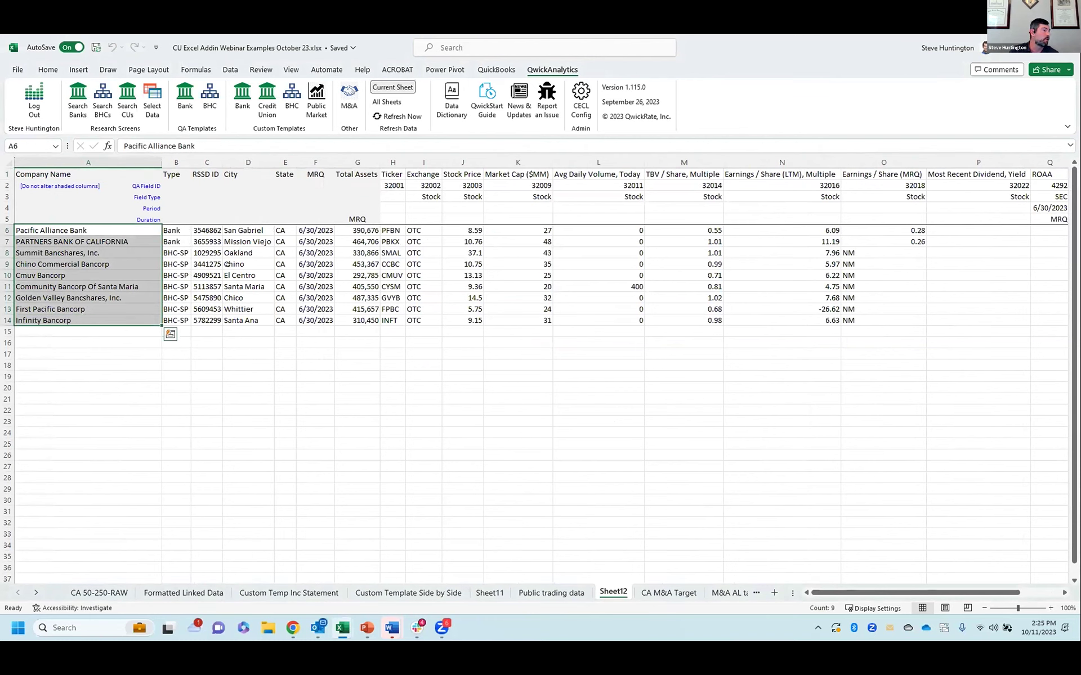
{"action": "left_click", "coordinate": [173, 232]}
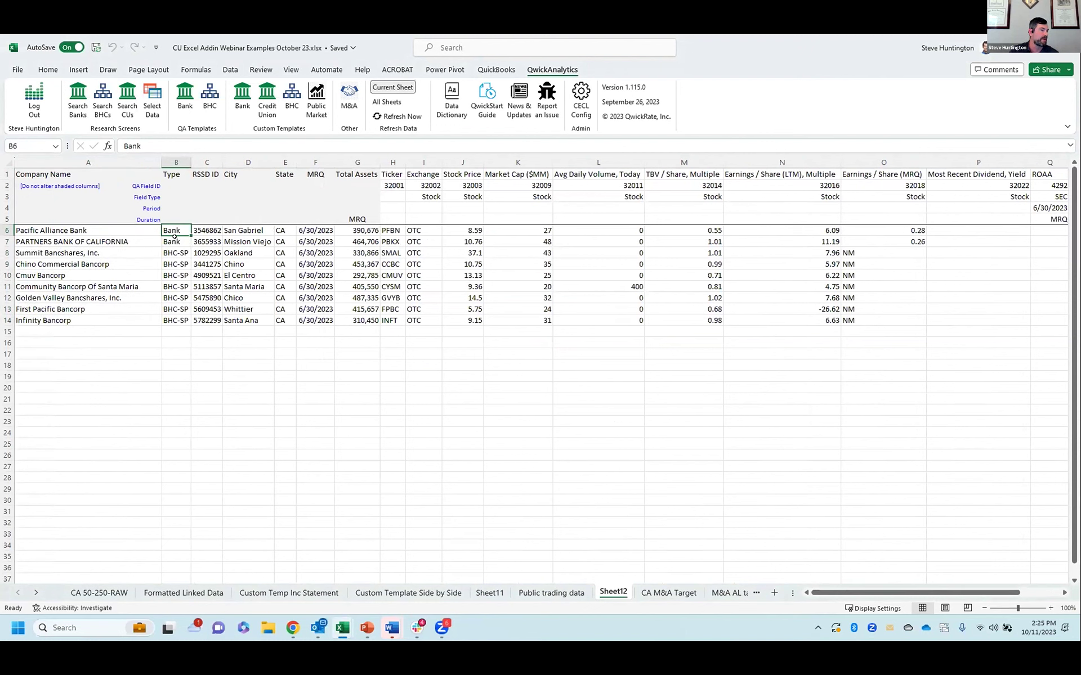
{"action": "left_click_drag", "start_coordinate": [397, 232], "coordinate": [397, 242]}
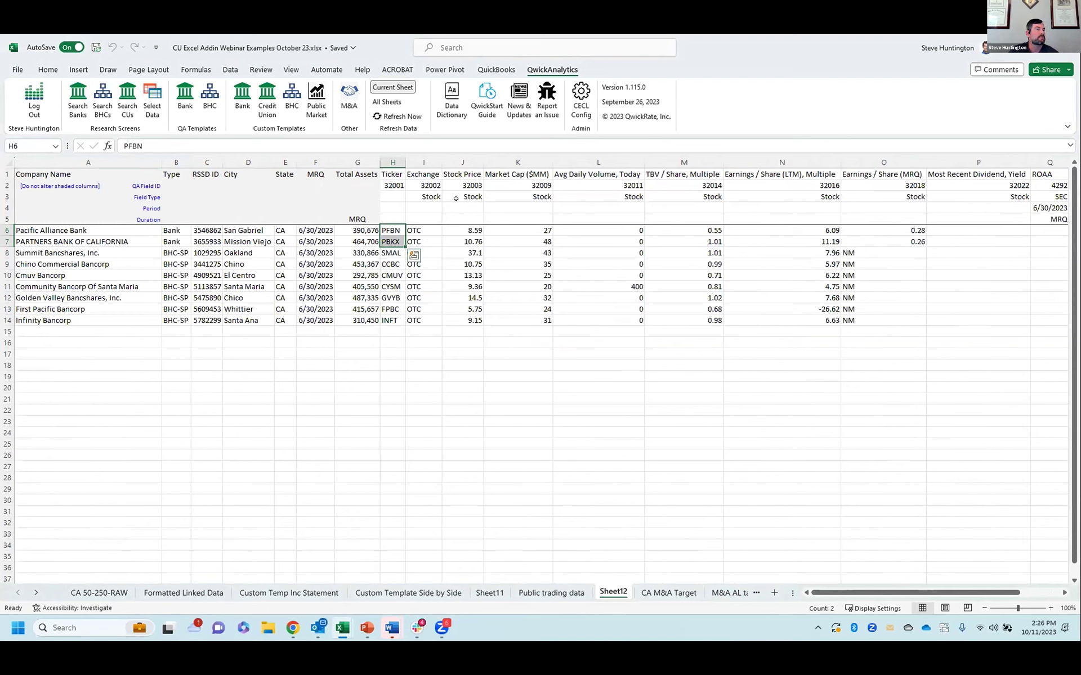
{"action": "left_click", "coordinate": [461, 231]}
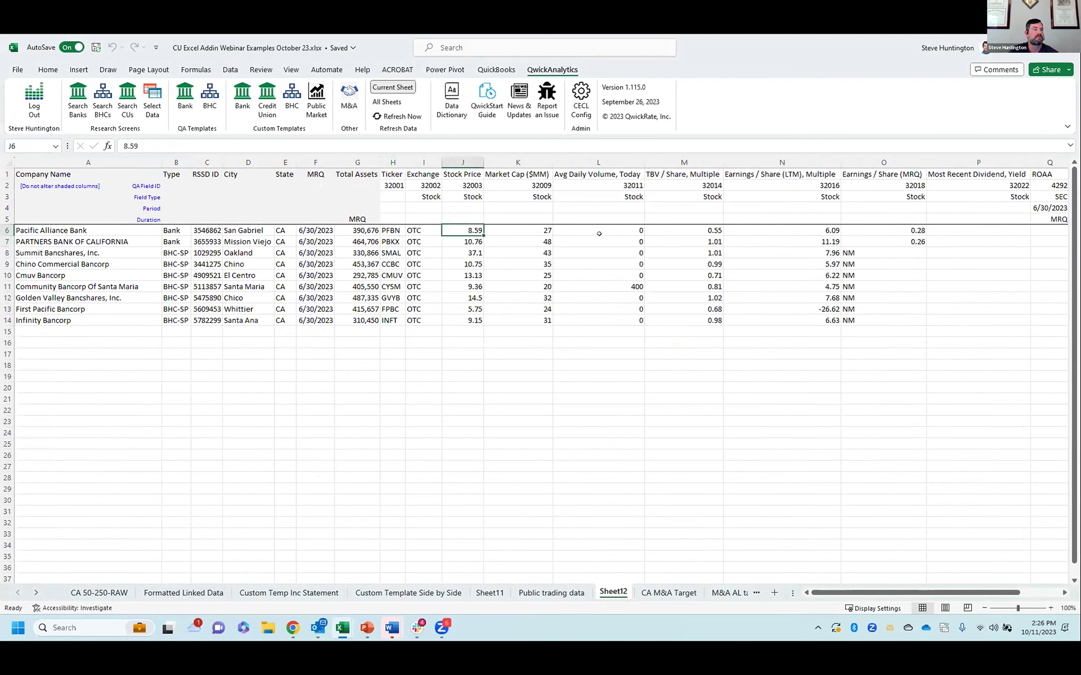
{"action": "left_click", "coordinate": [551, 592]}
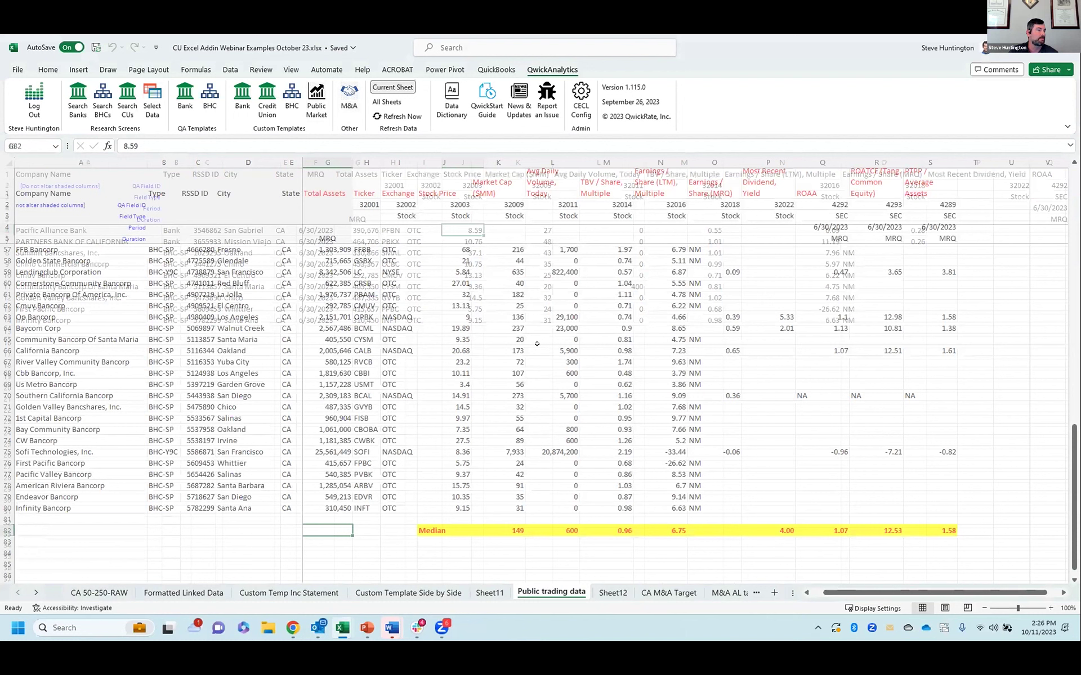
Step: Select the Median row values J82:S82, then add a new blank Sheet13
{"action": "left_click_drag", "start_coordinate": [463, 525], "coordinate": [946, 531]}
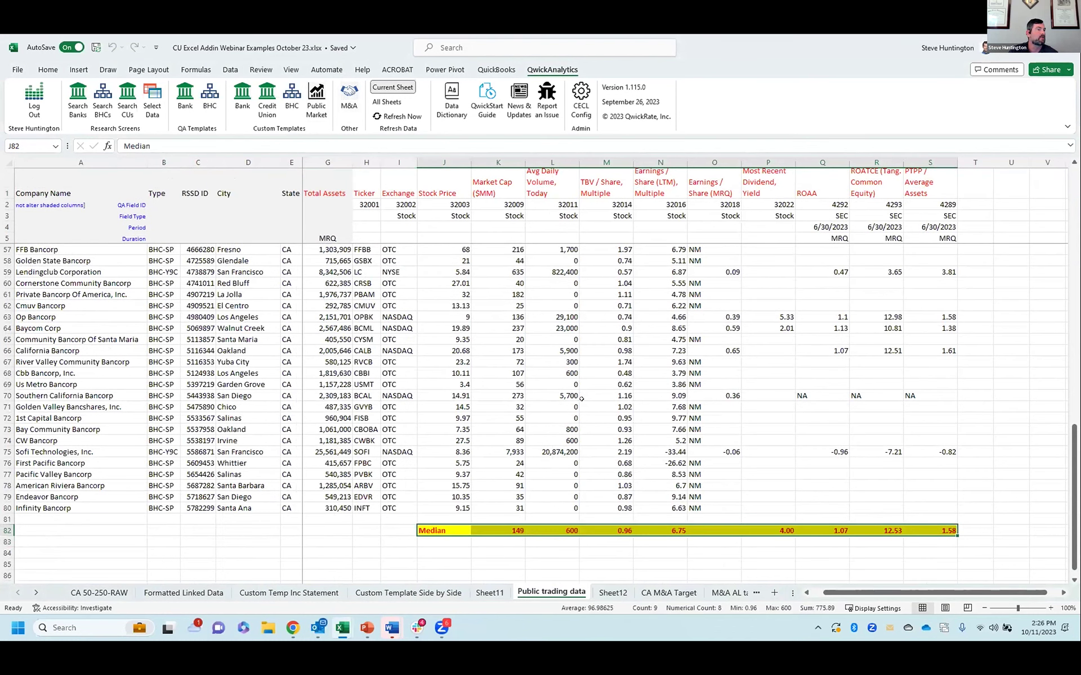
{"action": "left_click", "coordinate": [774, 593]}
Step: Run an M&A deal search starting 10/11/2021 with California as the target state
{"action": "left_click", "coordinate": [348, 99]}
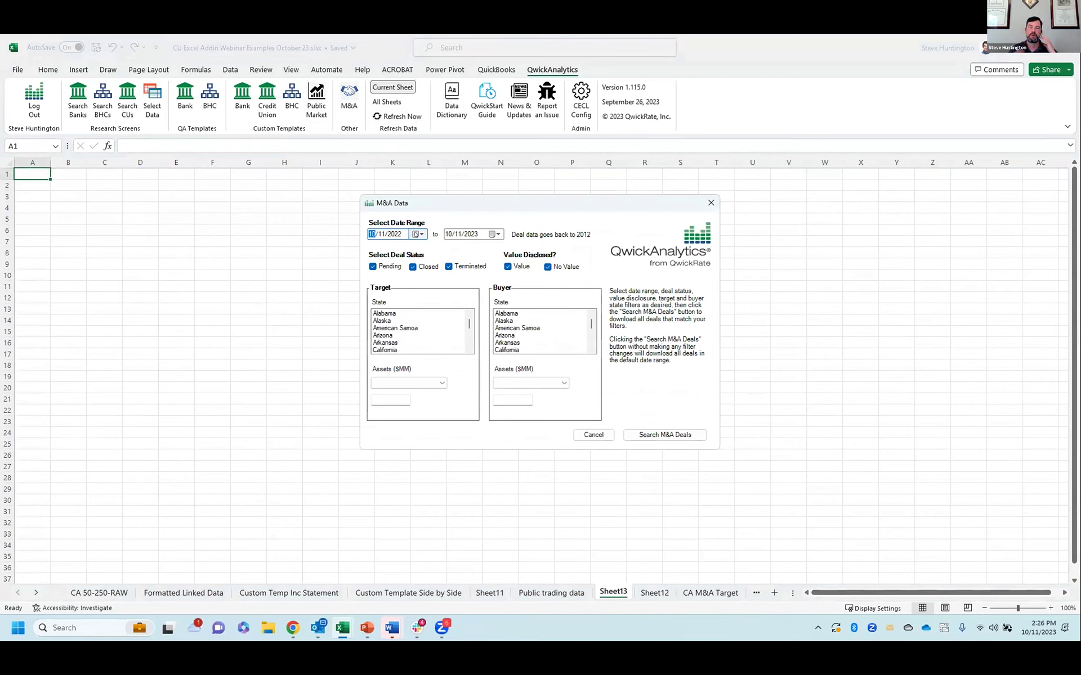
{"action": "left_click", "coordinate": [399, 235]}
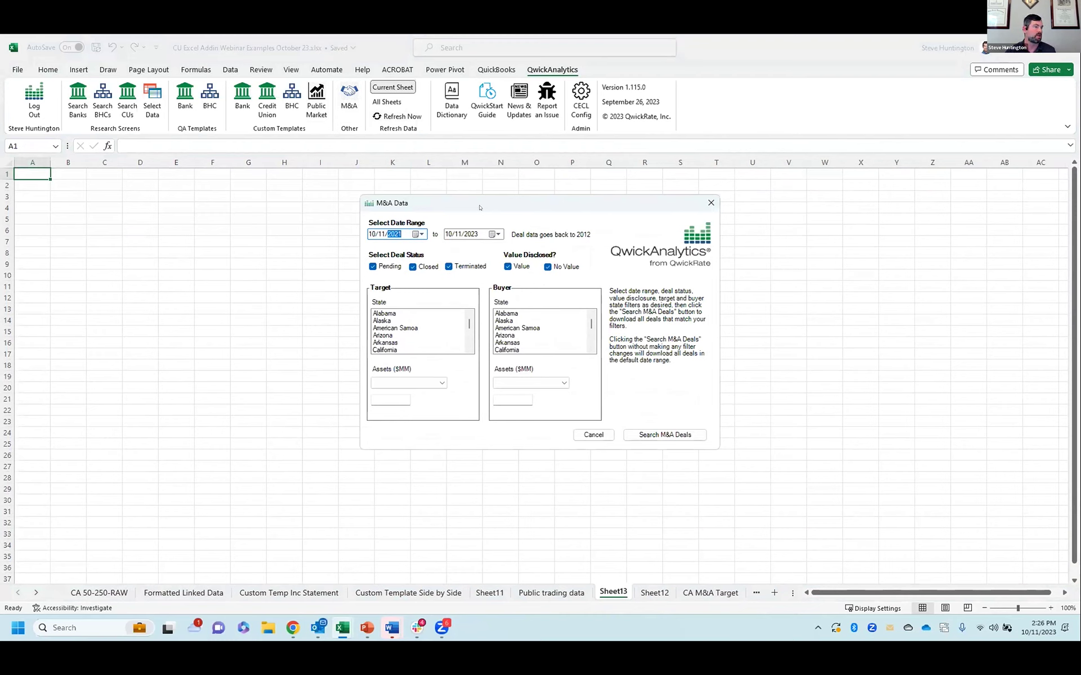
{"action": "left_click", "coordinate": [385, 349]}
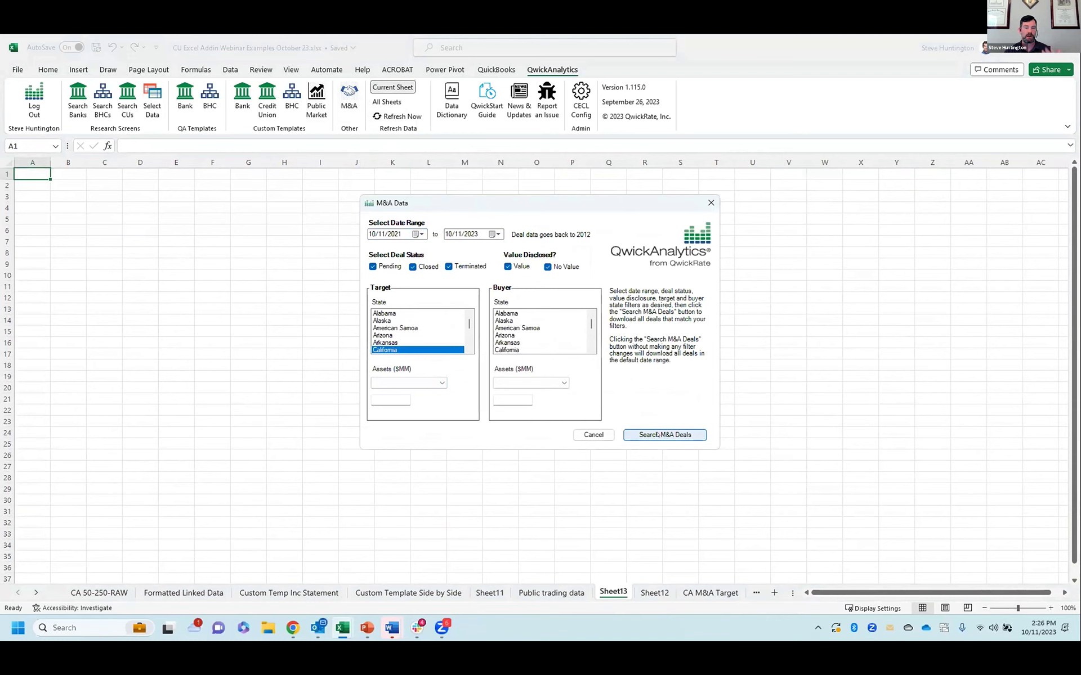
{"action": "left_click", "coordinate": [657, 434]}
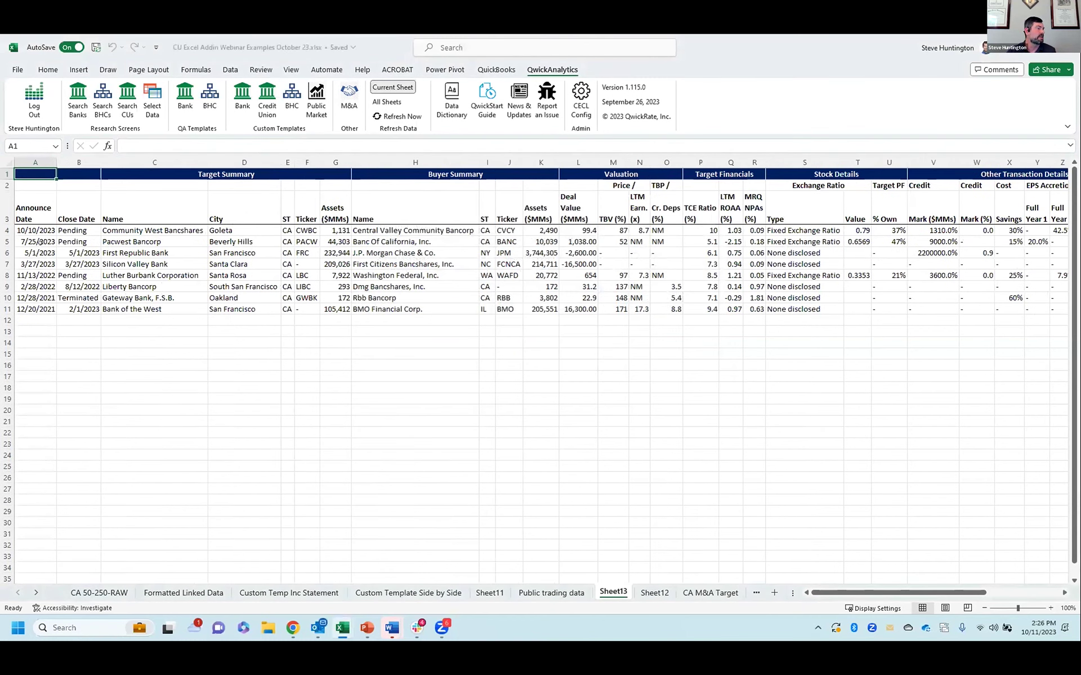
Step: Select the price-to-tangible-book, TCE ratio and stock detail columns for all the deals
{"action": "left_click_drag", "start_coordinate": [614, 231], "coordinate": [615, 309]}
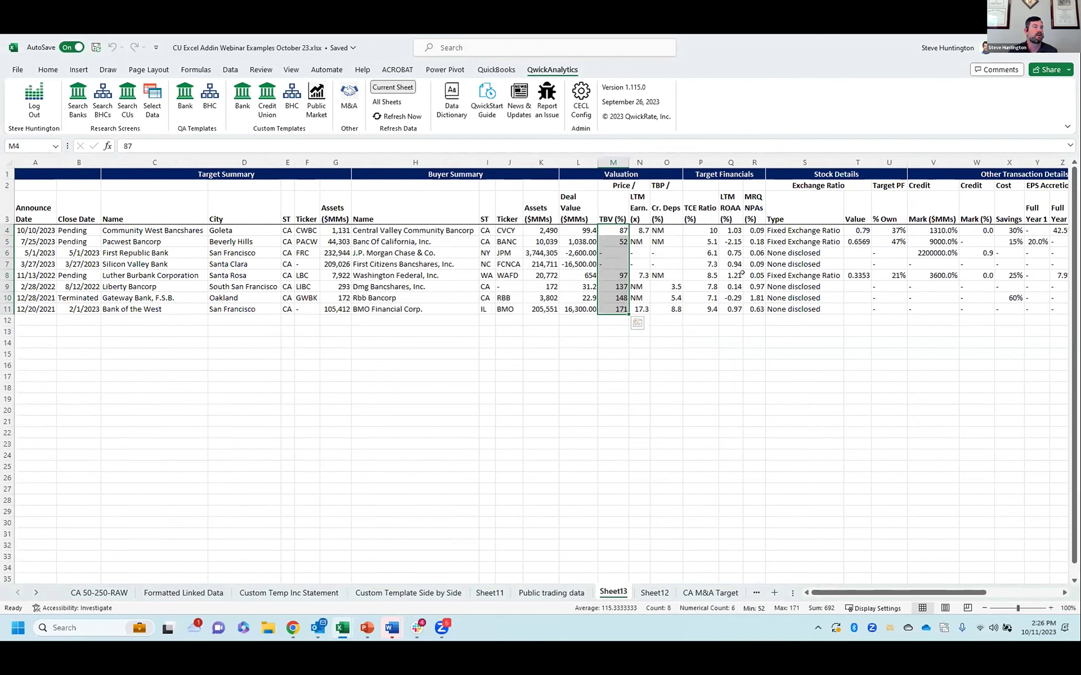
{"action": "left_click_drag", "start_coordinate": [703, 230], "coordinate": [703, 309]}
{"action": "left_click_drag", "start_coordinate": [800, 230], "coordinate": [871, 305]}
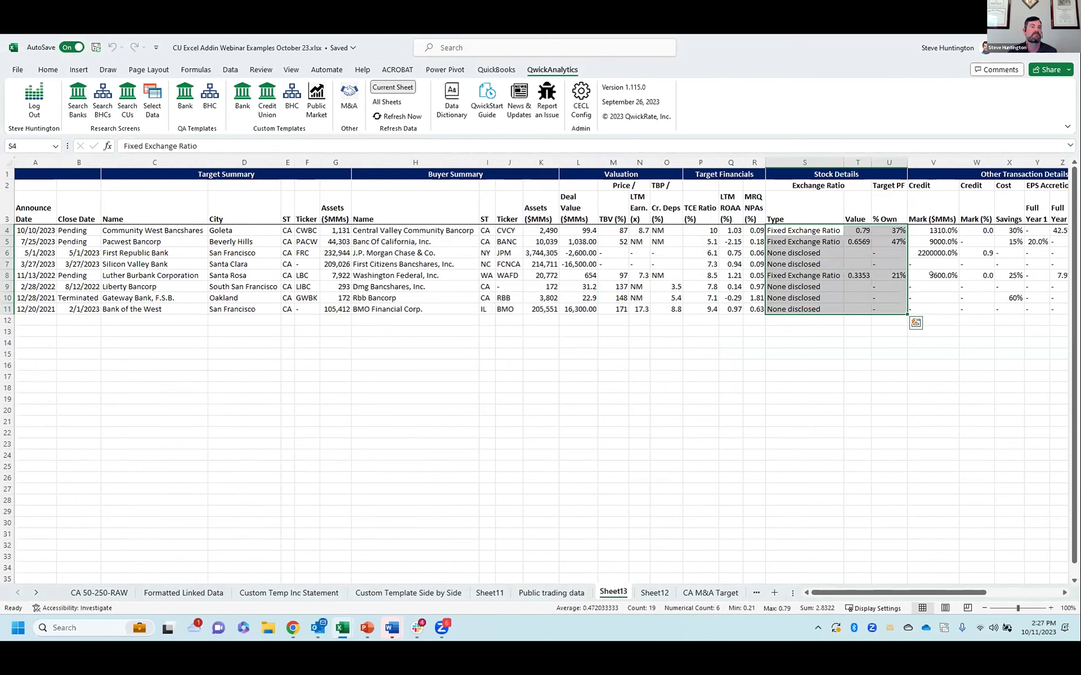
Step: Step through the credit mark, EPS accretion and deal type cells, then open the CA M&A Target sheet
{"action": "left_click", "coordinate": [933, 230]}
{"action": "key", "text": "Right"}
{"action": "key", "text": "Right"}
{"action": "key", "text": "Right"}
{"action": "key", "text": "Right"}
{"action": "key", "text": "Right"}
{"action": "key", "text": "Right"}
{"action": "key", "text": "Right"}
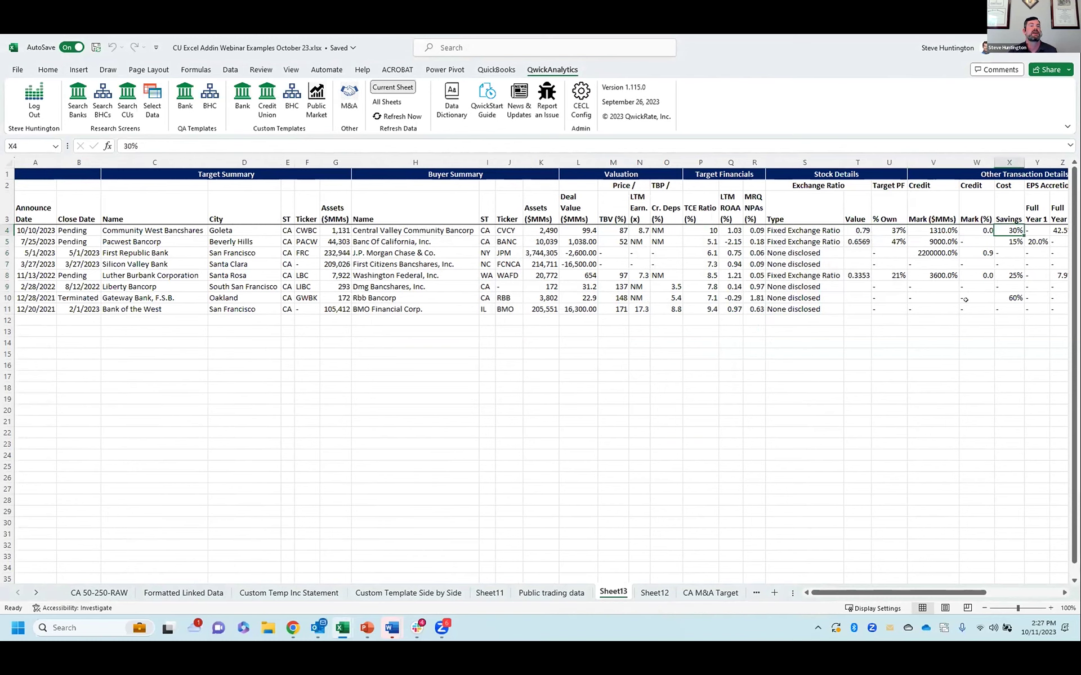
{"action": "key", "text": "Left"}
{"action": "key", "text": "Left"}
{"action": "key", "text": "Left"}
{"action": "key", "text": "Left"}
{"action": "key", "text": "Down"}
{"action": "key", "text": "Down"}
{"action": "key", "text": "Down"}
{"action": "key", "text": "Down"}
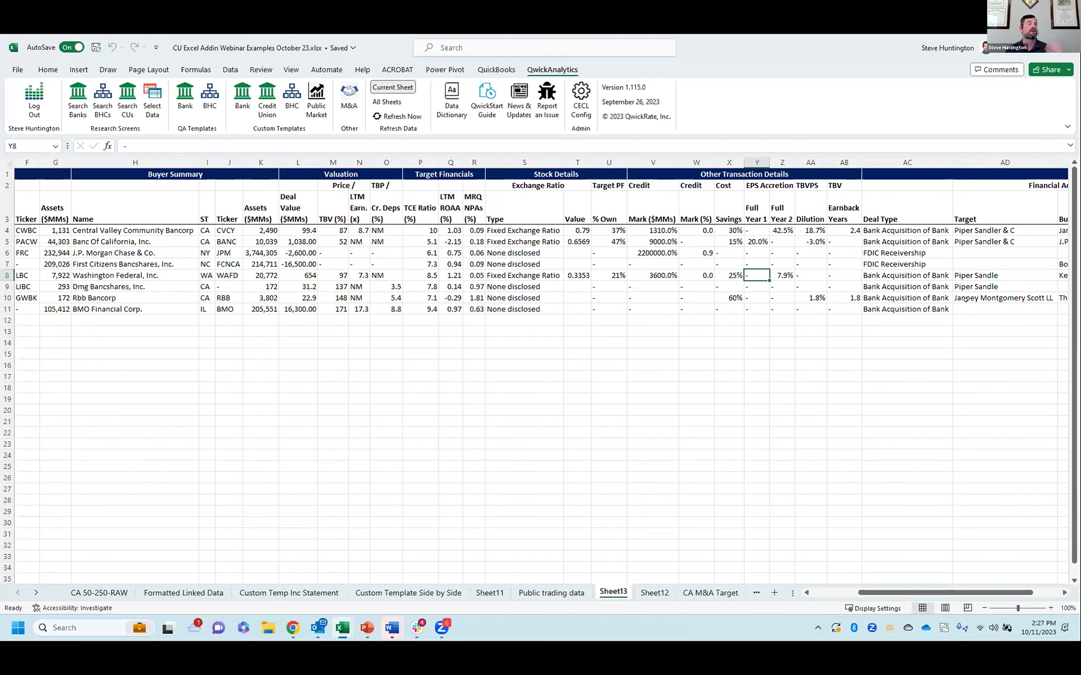
{"action": "key", "text": "Right"}
{"action": "key", "text": "Right"}
{"action": "key", "text": "Right"}
{"action": "key", "text": "Right"}
{"action": "key", "text": "Right"}
{"action": "key", "text": "Left"}
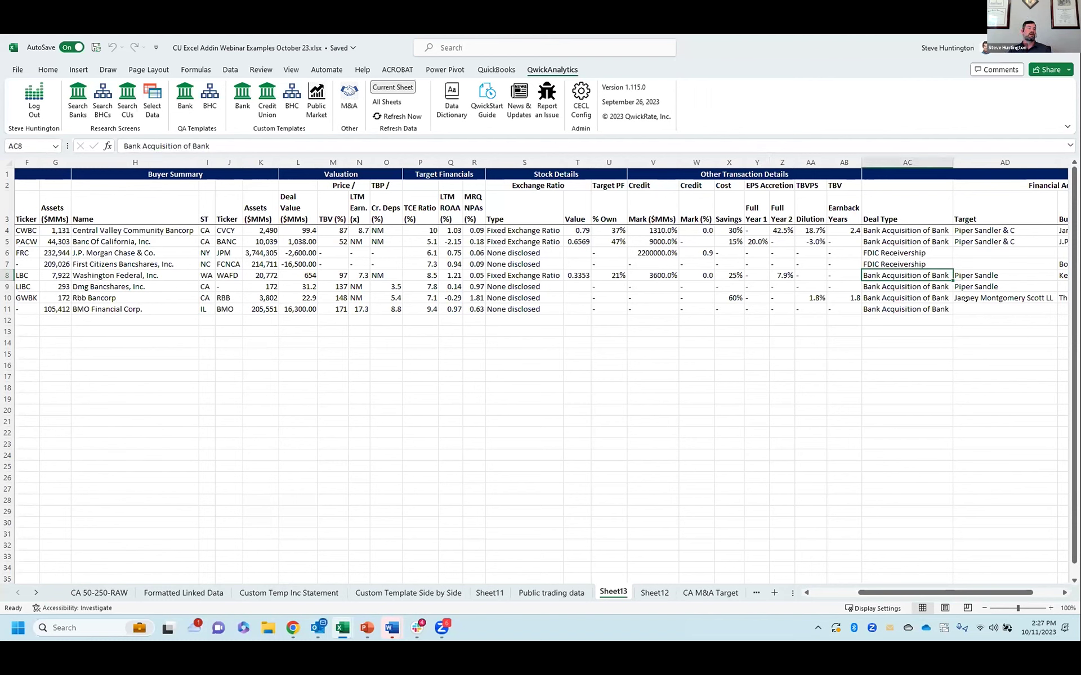
{"action": "left_click", "coordinate": [705, 593]}
Step: Review the two Alabama deals on the M&A AL target sheet, then log out of QwickAnalytics
{"action": "left_click", "coordinate": [755, 593]}
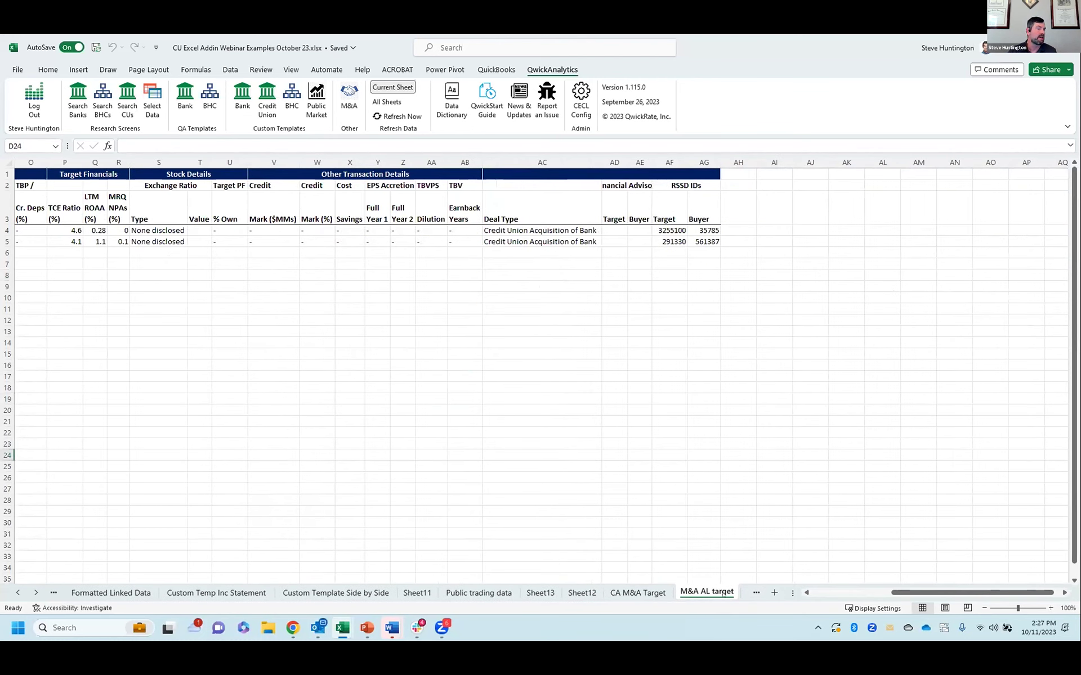
{"action": "left_click", "coordinate": [814, 592]}
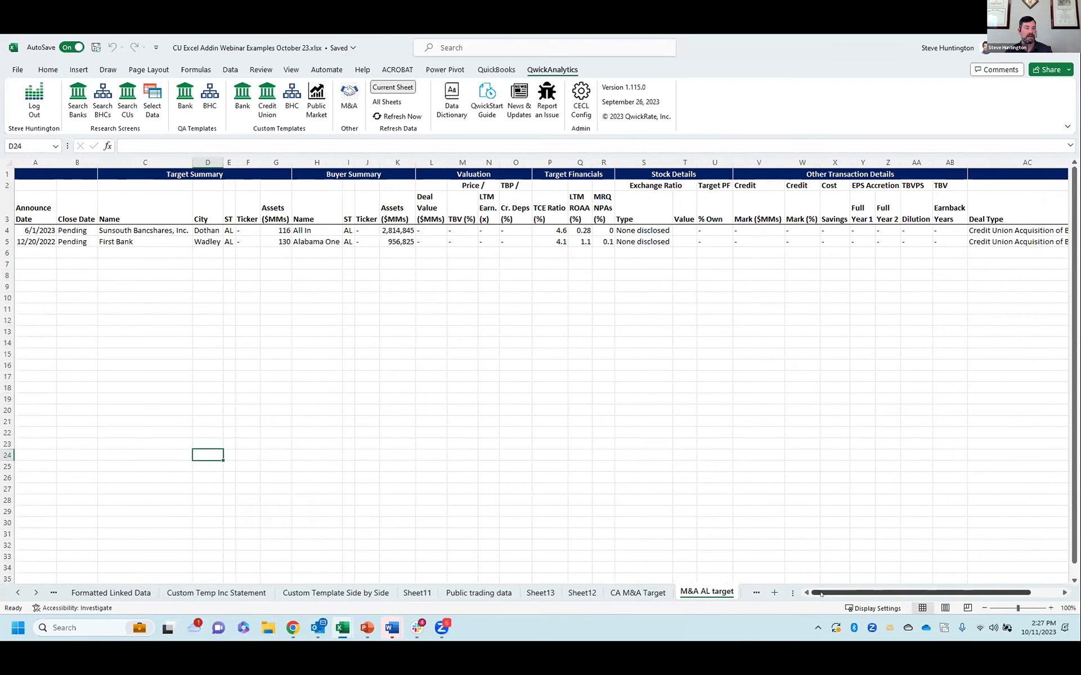
{"action": "left_click_drag", "start_coordinate": [820, 594], "coordinate": [844, 593]}
{"action": "left_click", "coordinate": [723, 278]}
{"action": "left_click", "coordinate": [894, 230]}
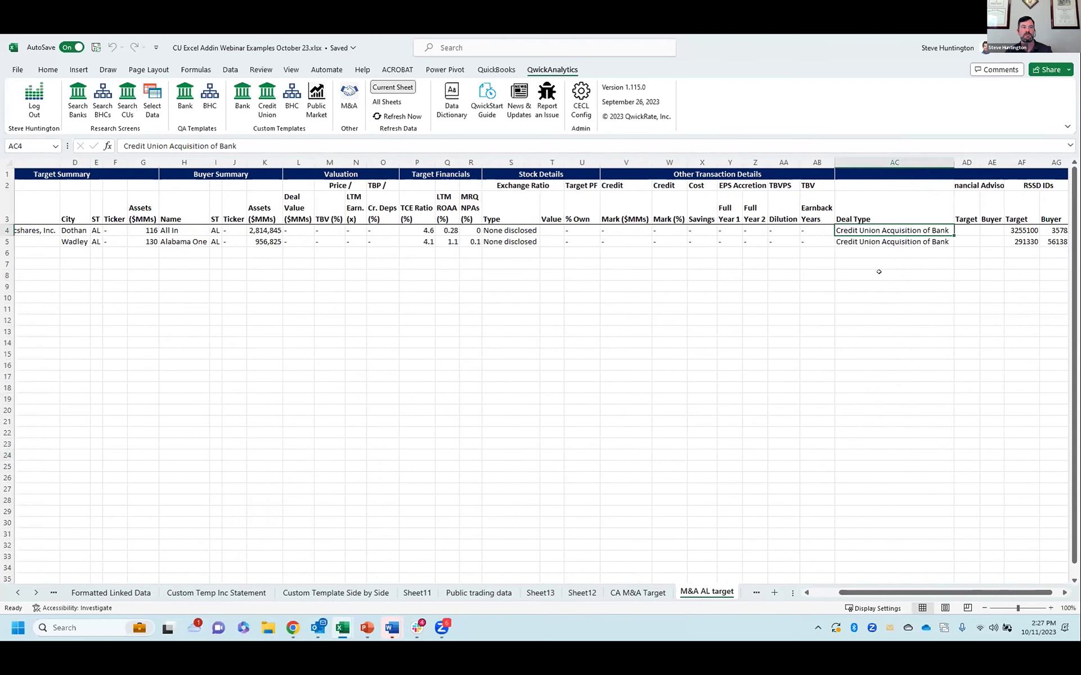
{"action": "left_click", "coordinate": [829, 593]}
{"action": "left_click", "coordinate": [154, 232]}
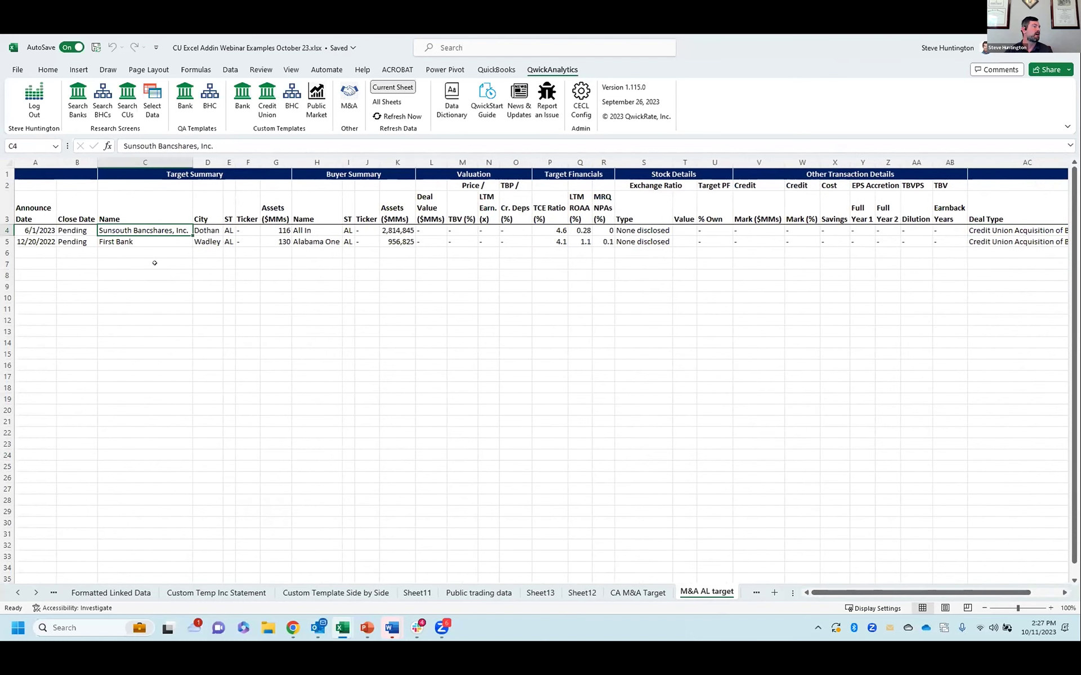
{"action": "key", "text": "Down"}
{"action": "key", "text": "Right"}
{"action": "key", "text": "Right"}
{"action": "key", "text": "Right"}
{"action": "key", "text": "Right"}
{"action": "key", "text": "Right"}
{"action": "key", "text": "Right"}
{"action": "key", "text": "Right"}
{"action": "key", "text": "Right"}
{"action": "key", "text": "Right"}
{"action": "key", "text": "Right"}
{"action": "key", "text": "Right"}
{"action": "key", "text": "Right"}
{"action": "key", "text": "Right"}
{"action": "key", "text": "Right"}
{"action": "key", "text": "Right"}
{"action": "key", "text": "Right"}
{"action": "key", "text": "Right"}
{"action": "key", "text": "Right"}
{"action": "key", "text": "Right"}
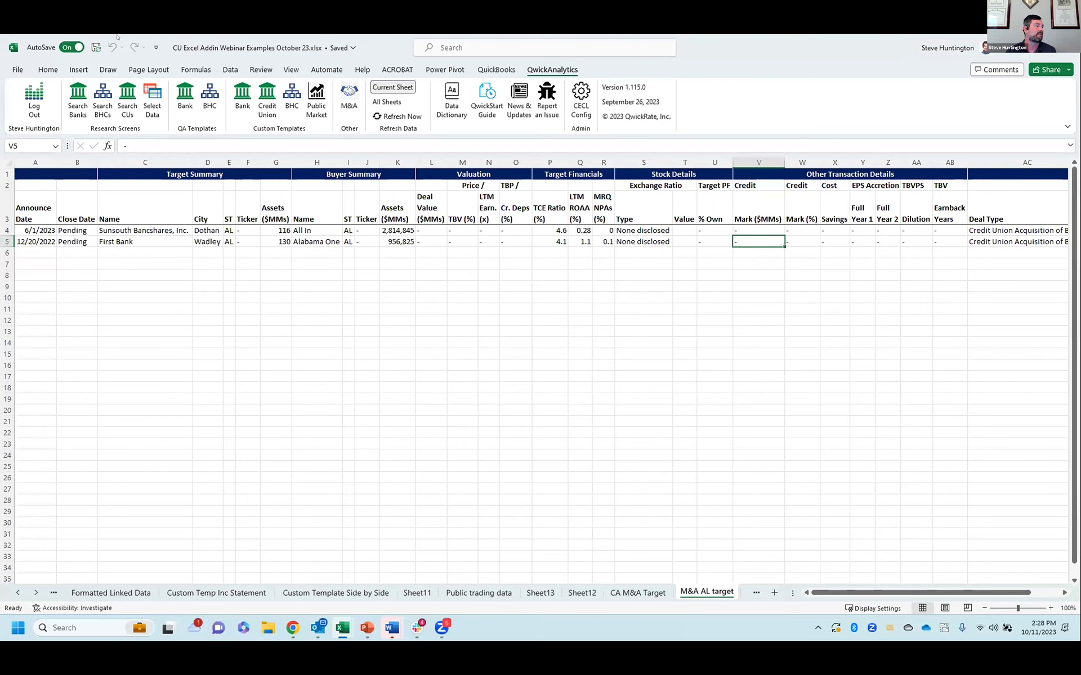
{"action": "left_click", "coordinate": [35, 98]}
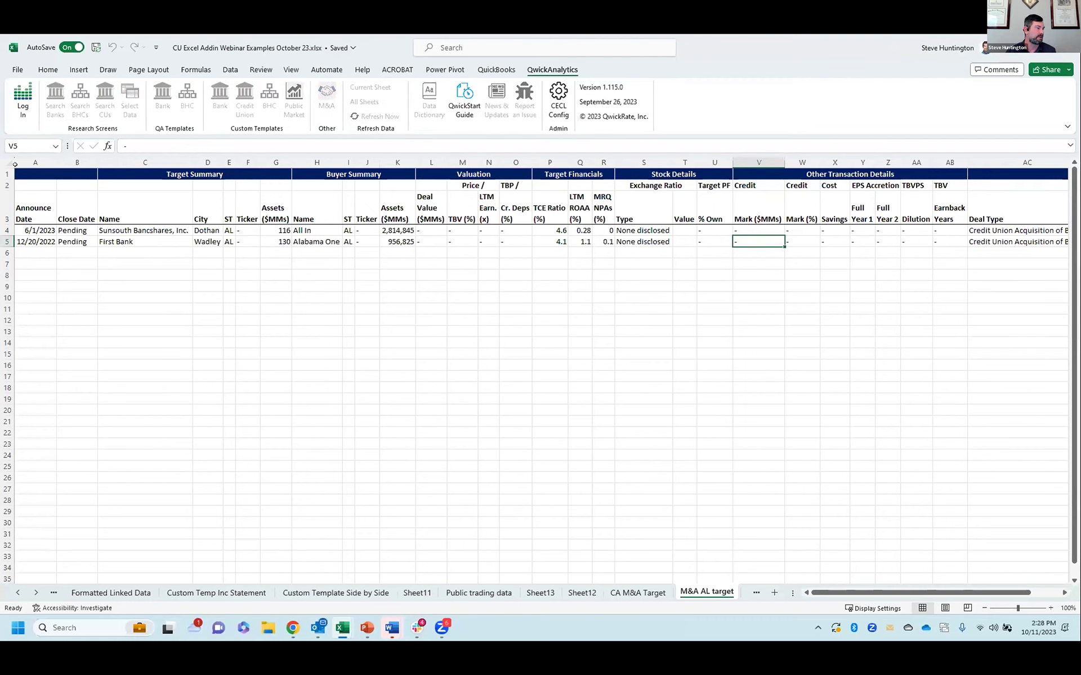
Step: Log back into QwickAnalytics with the account username and password
{"action": "left_click", "coordinate": [22, 100]}
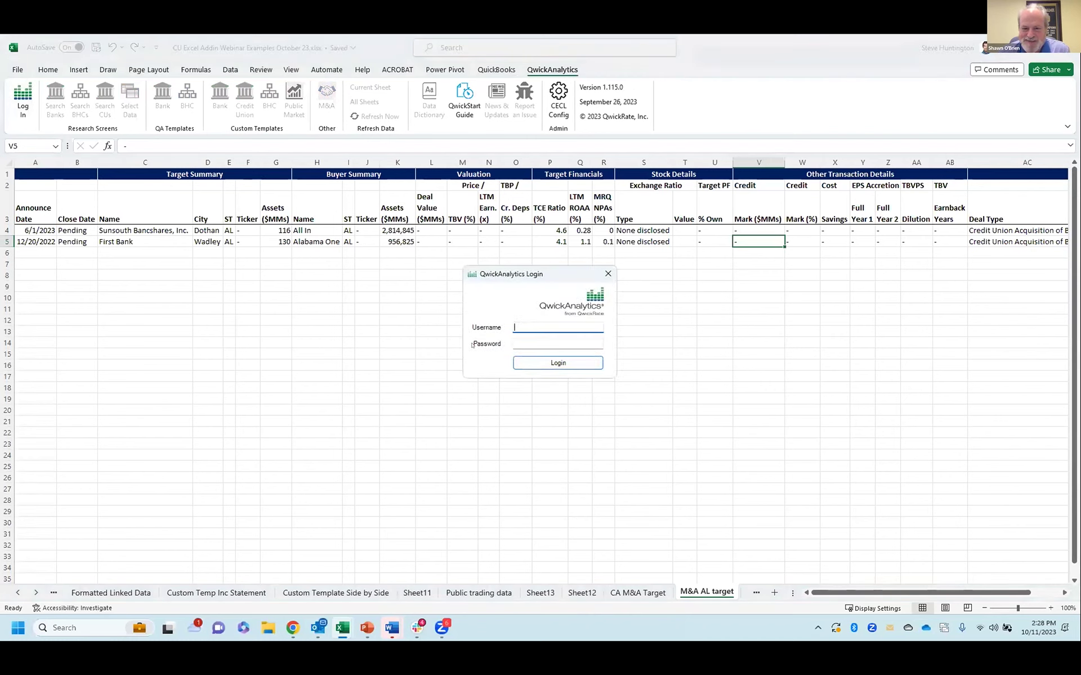
{"action": "type", "text": "steveqa"}
{"action": "key", "text": "Tab"}
{"action": "type", "text": "••••••••"}
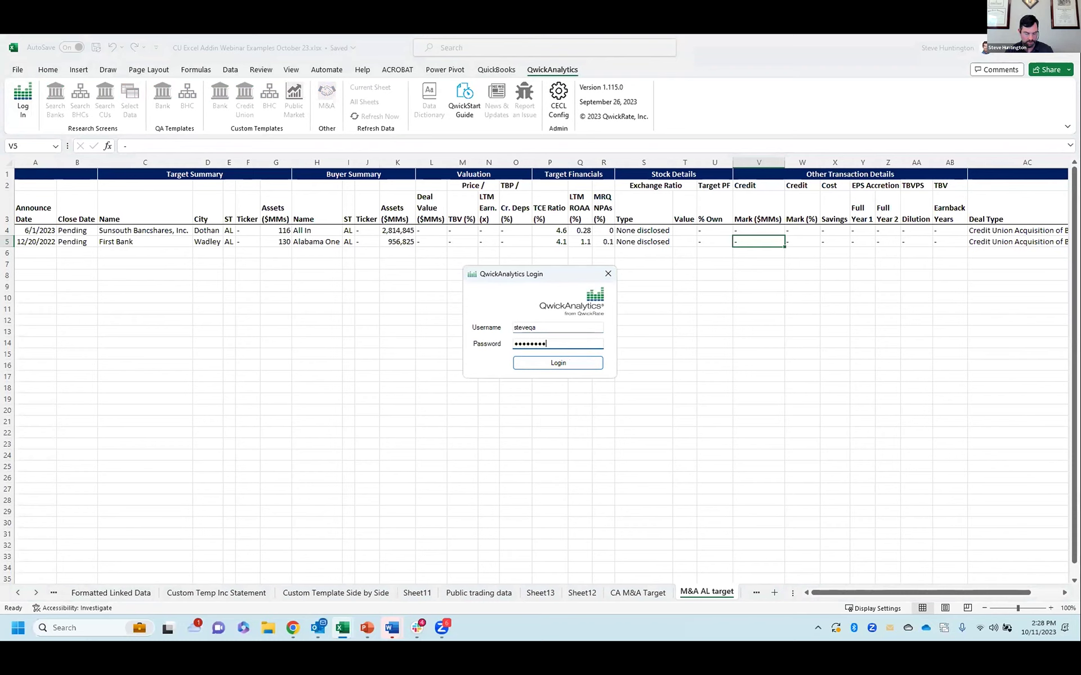
{"action": "key", "text": "Return"}
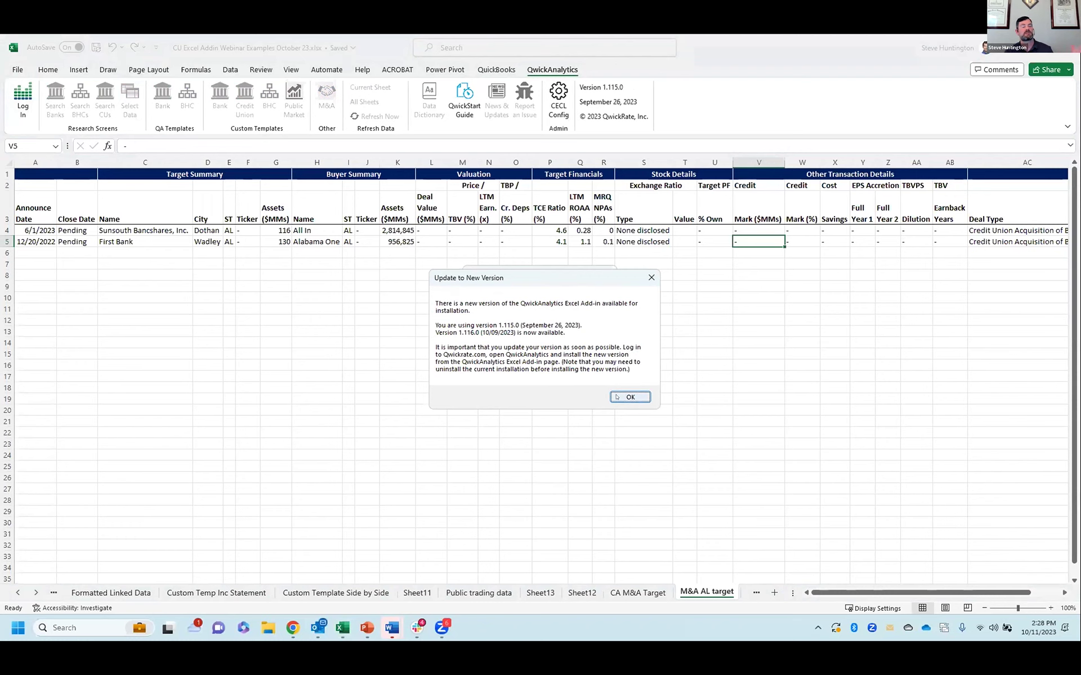
Step: Dismiss the new-version notice, then minimize the CU workbook and shrink Book3 to reveal the website
{"action": "left_click", "coordinate": [618, 397]}
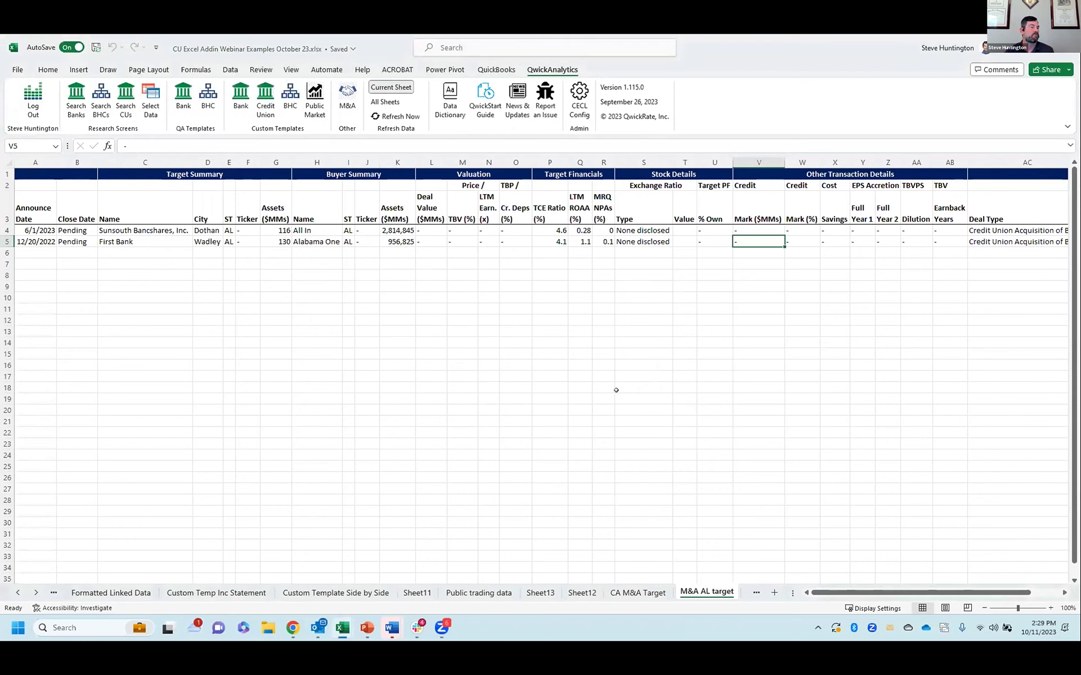
{"action": "double_click", "coordinate": [866, 55]}
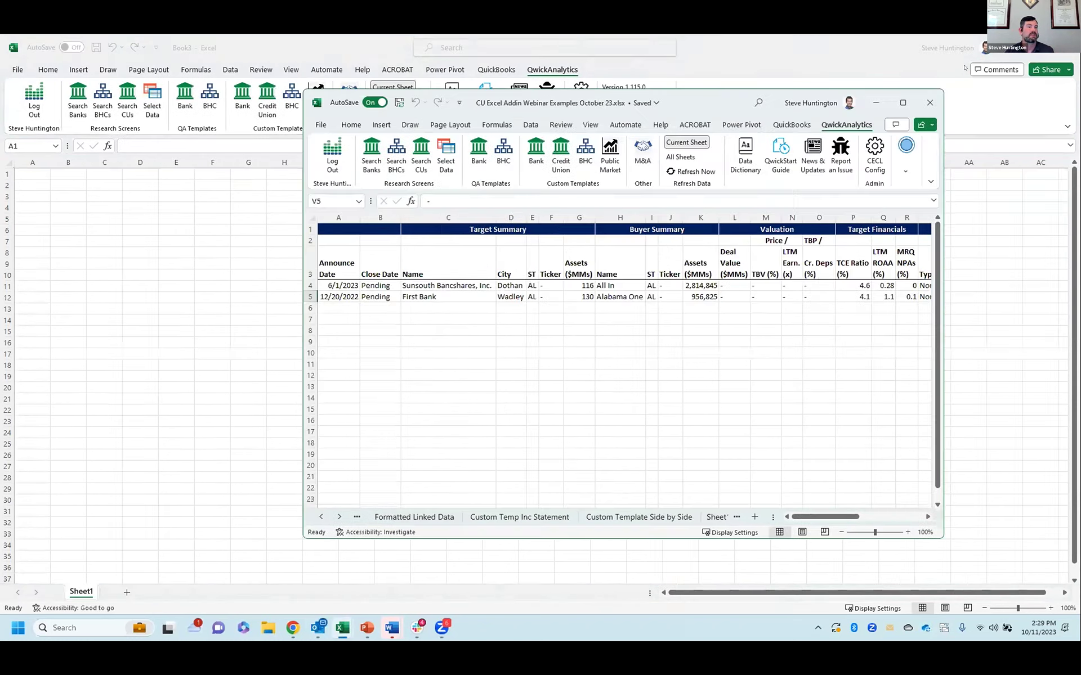
{"action": "left_click", "coordinate": [895, 84]}
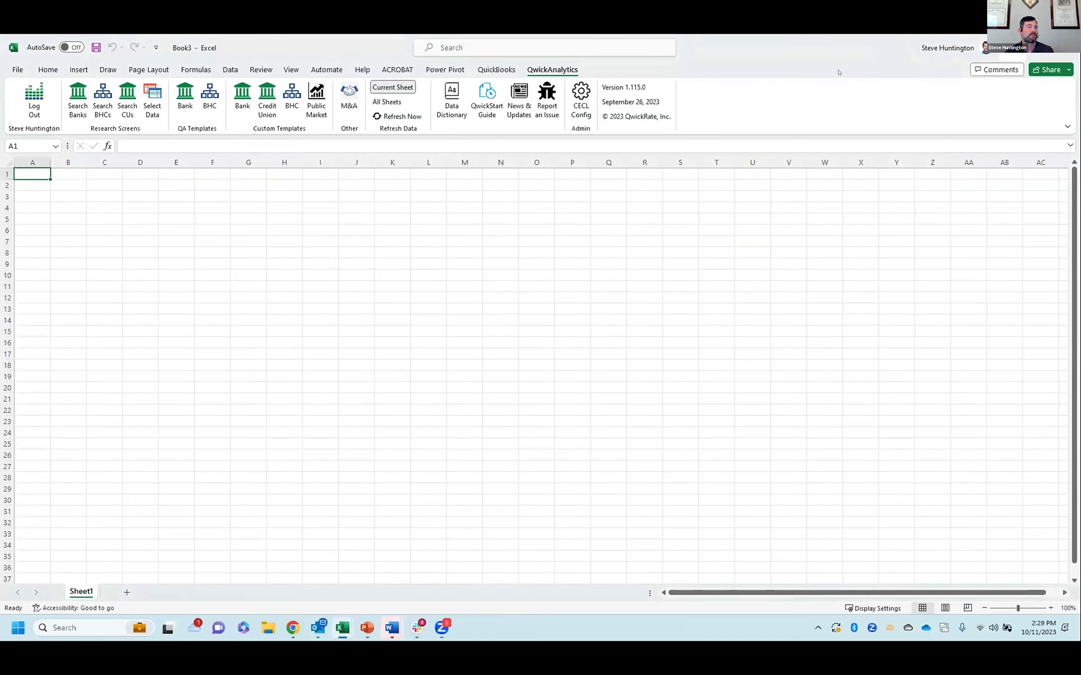
{"action": "double_click", "coordinate": [841, 46]}
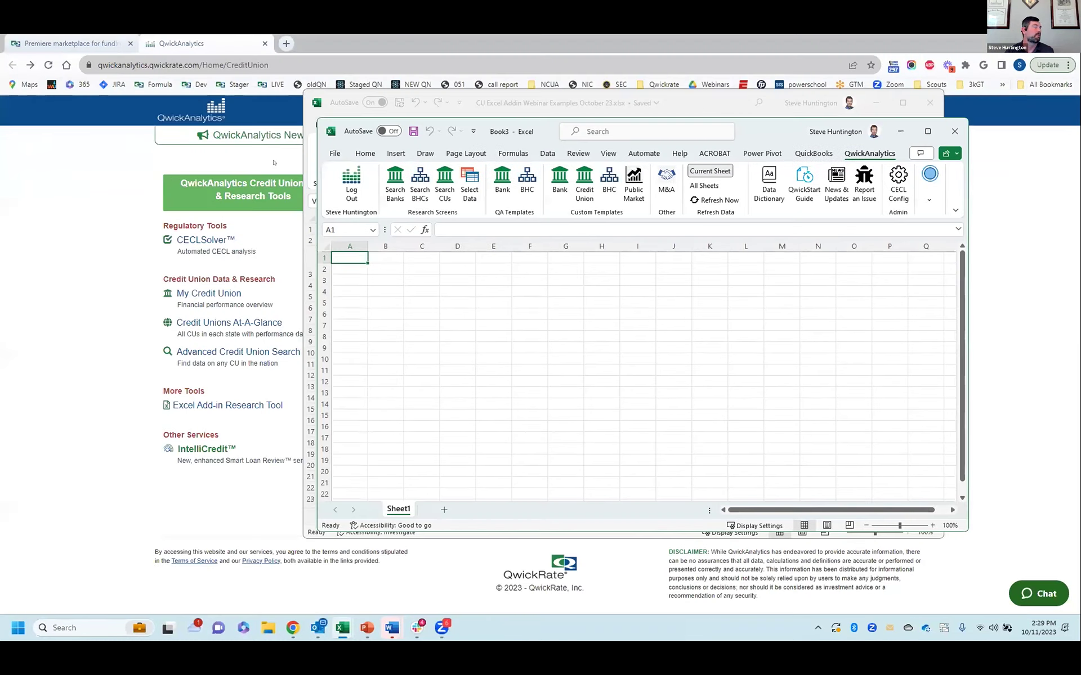
Step: Open the Excel Add-in Research Tool page and highlight the 10/9/2023 date of version 1.116.0
{"action": "left_click", "coordinate": [47, 173]}
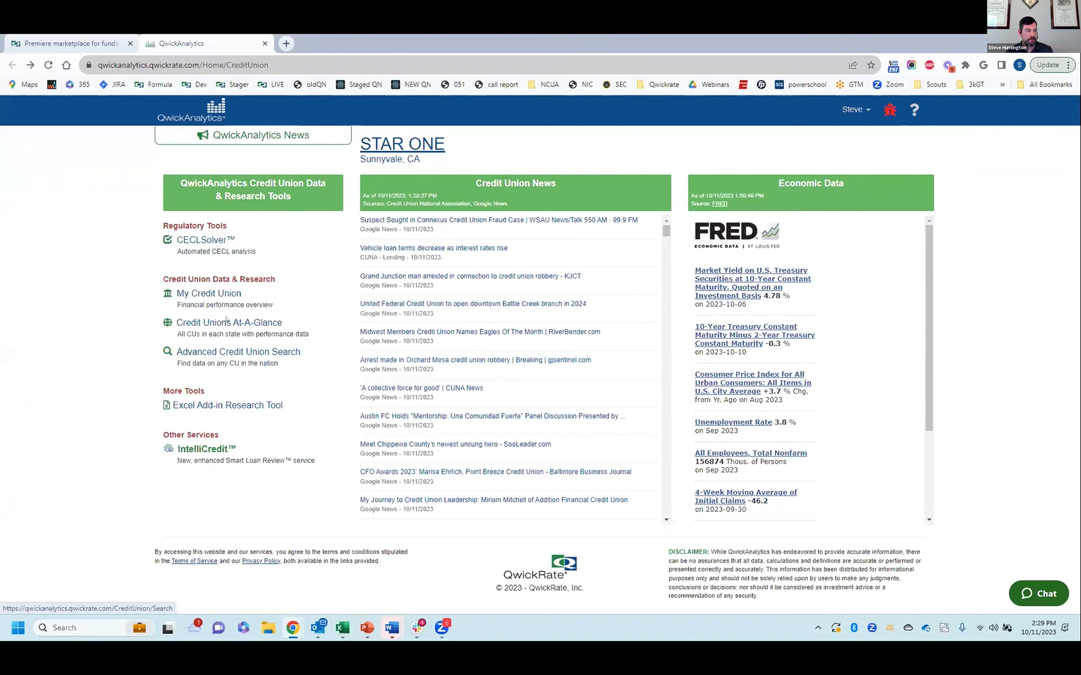
{"action": "left_click", "coordinate": [227, 407]}
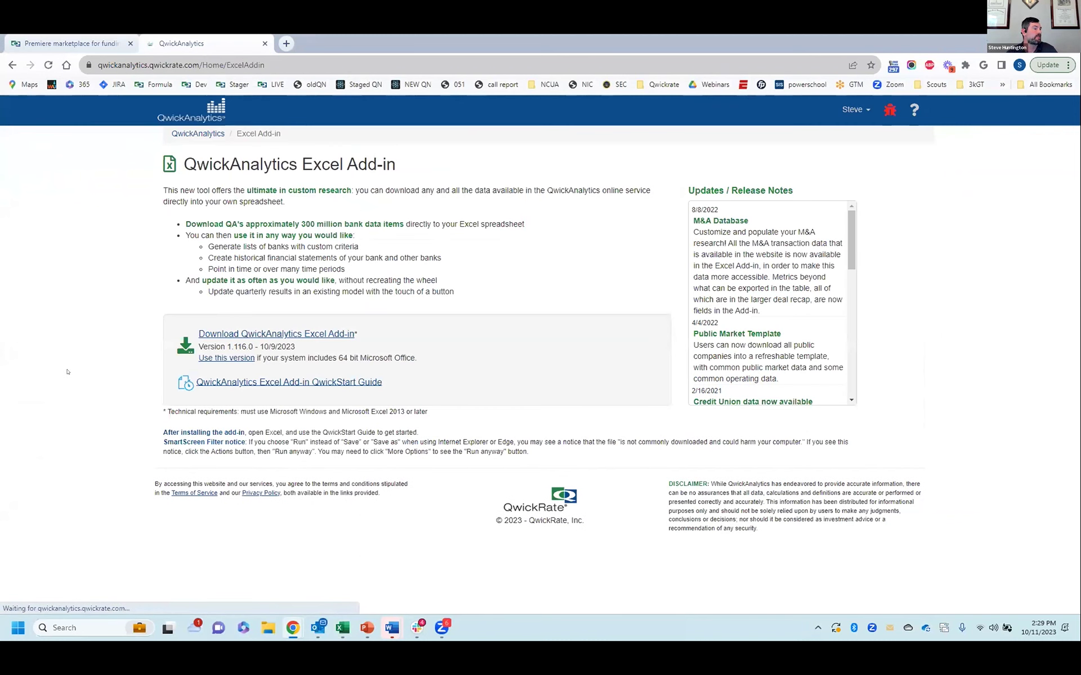
{"action": "left_click_drag", "start_coordinate": [259, 346], "coordinate": [292, 347]}
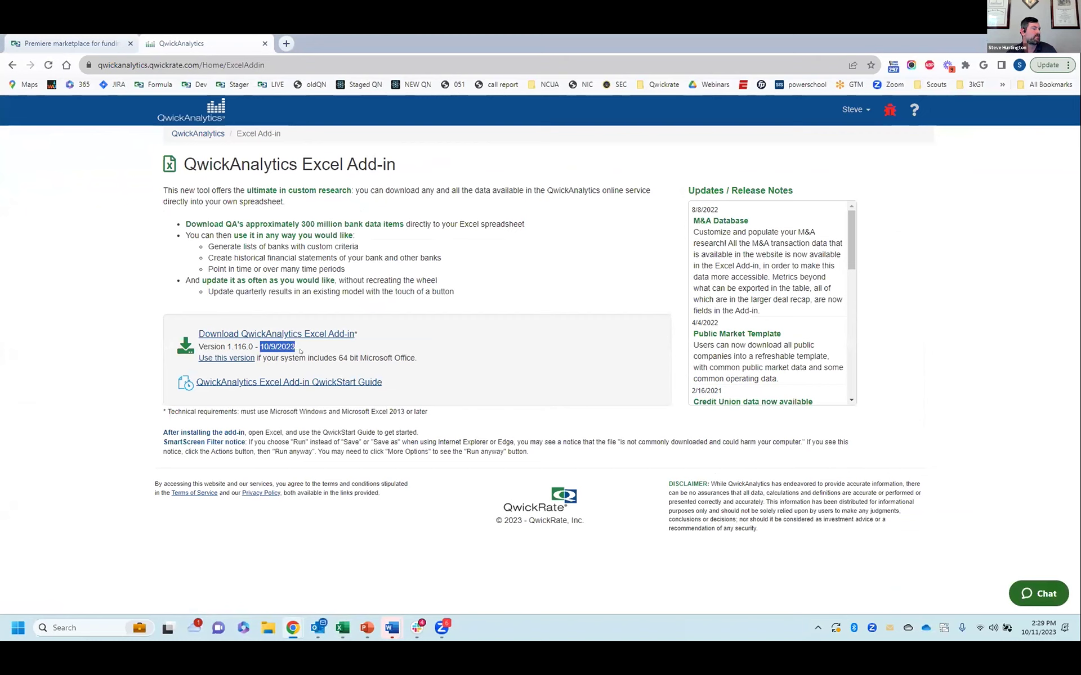
{"action": "left_click", "coordinate": [300, 351]}
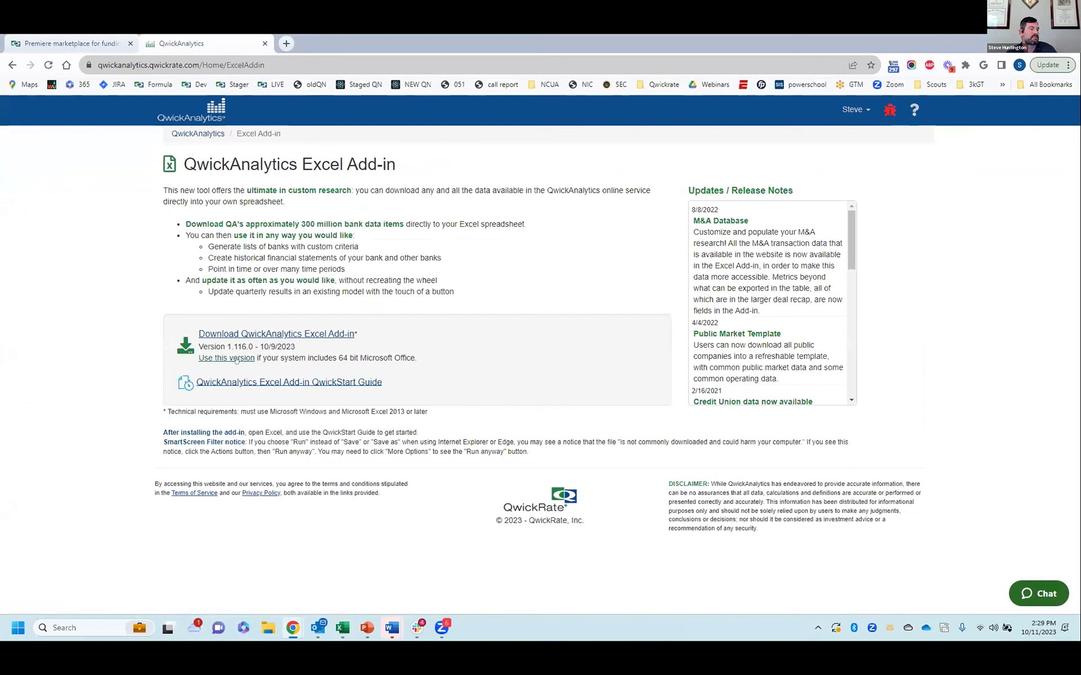
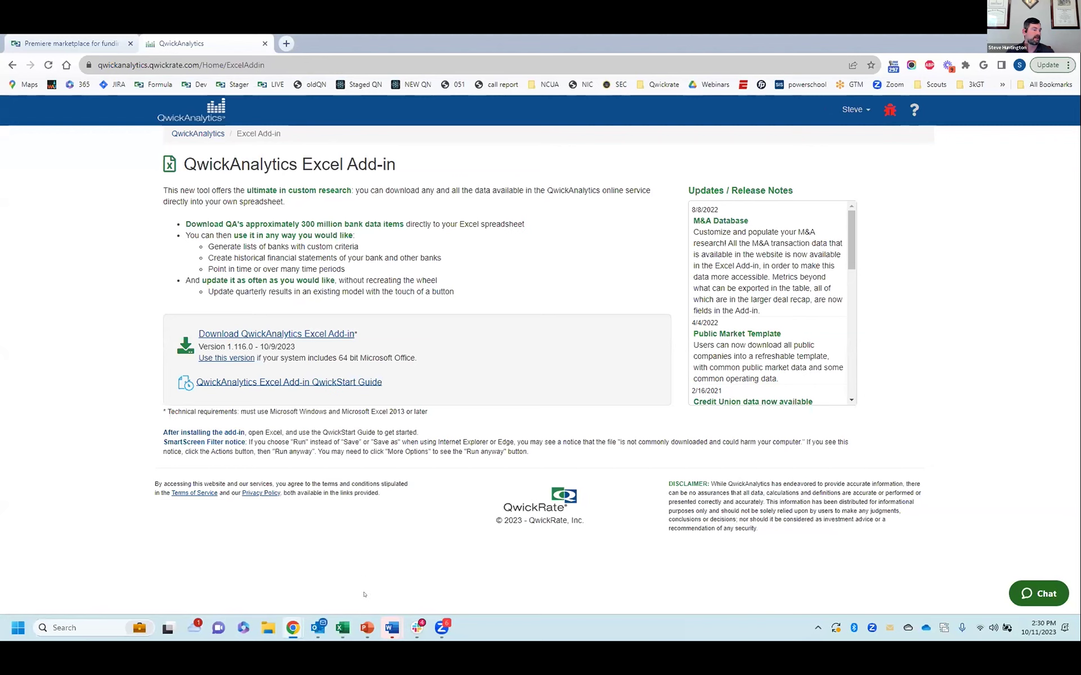
Step: Skim the Excel Add-in QuickStart Guide PDF, then switch to the CU Excel Addin Webinar Examples workbook
{"action": "mouse_move", "coordinate": [342, 627]}
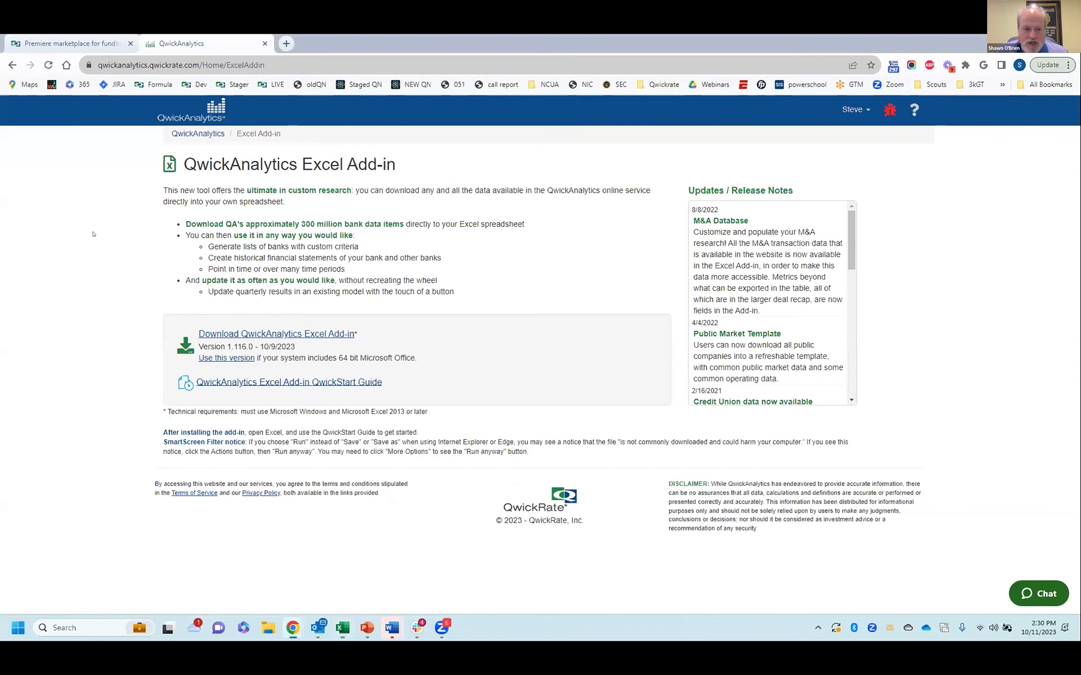
{"action": "left_click", "coordinate": [301, 382]}
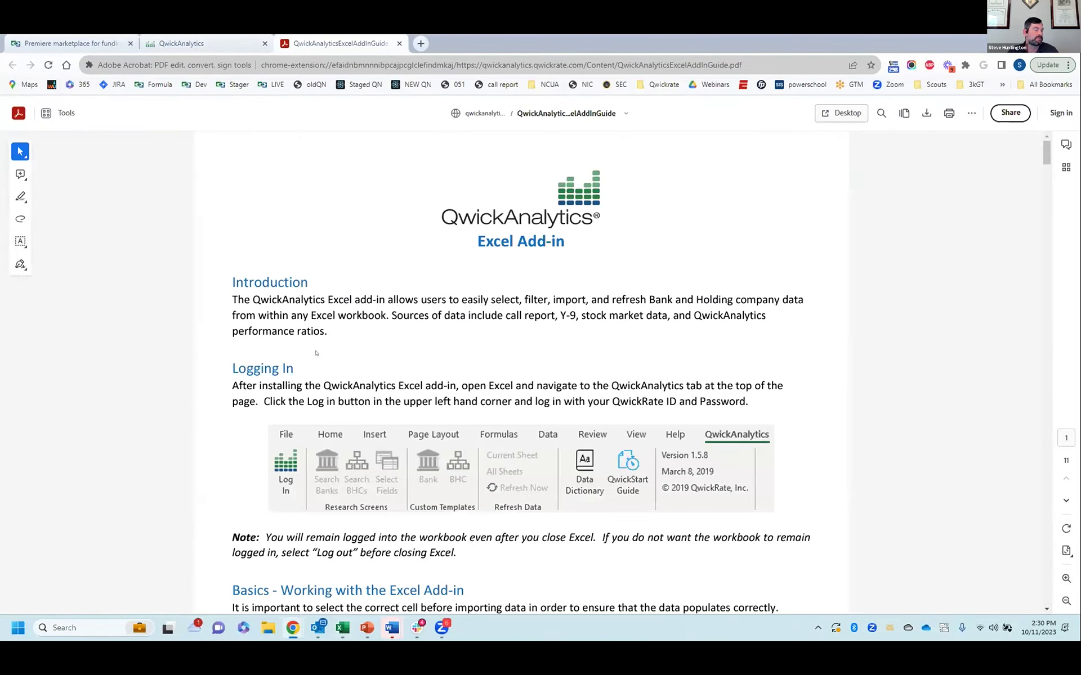
{"action": "scroll", "coordinate": [300, 370], "scroll_direction": "down", "scroll_amount": 15}
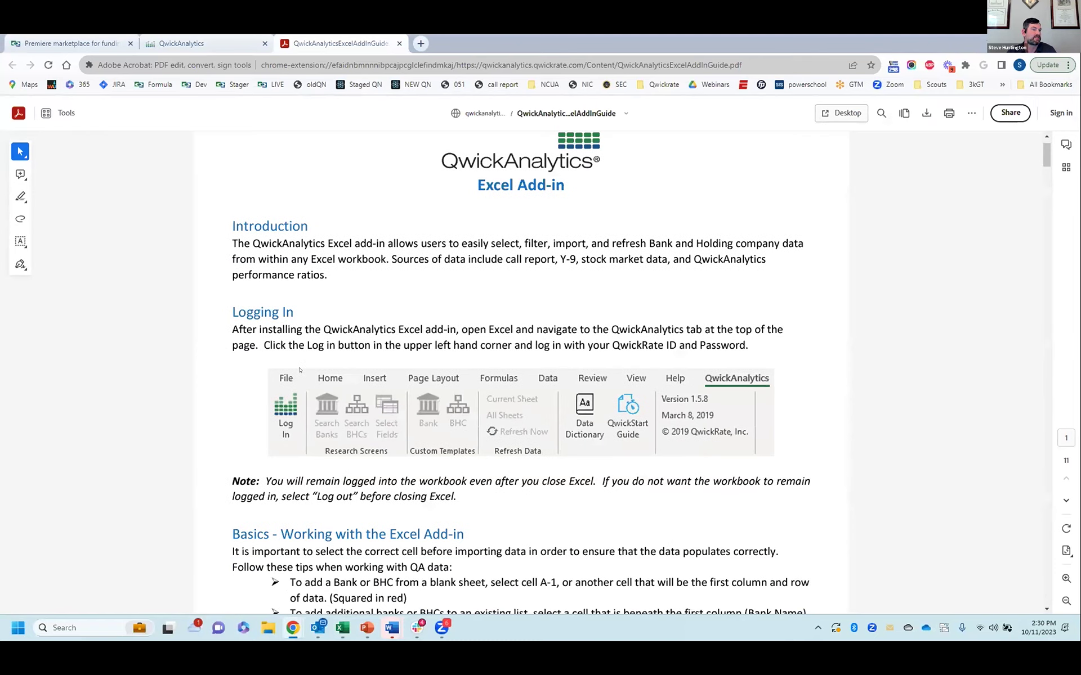
{"action": "scroll", "coordinate": [300, 370], "scroll_direction": "down", "scroll_amount": 15}
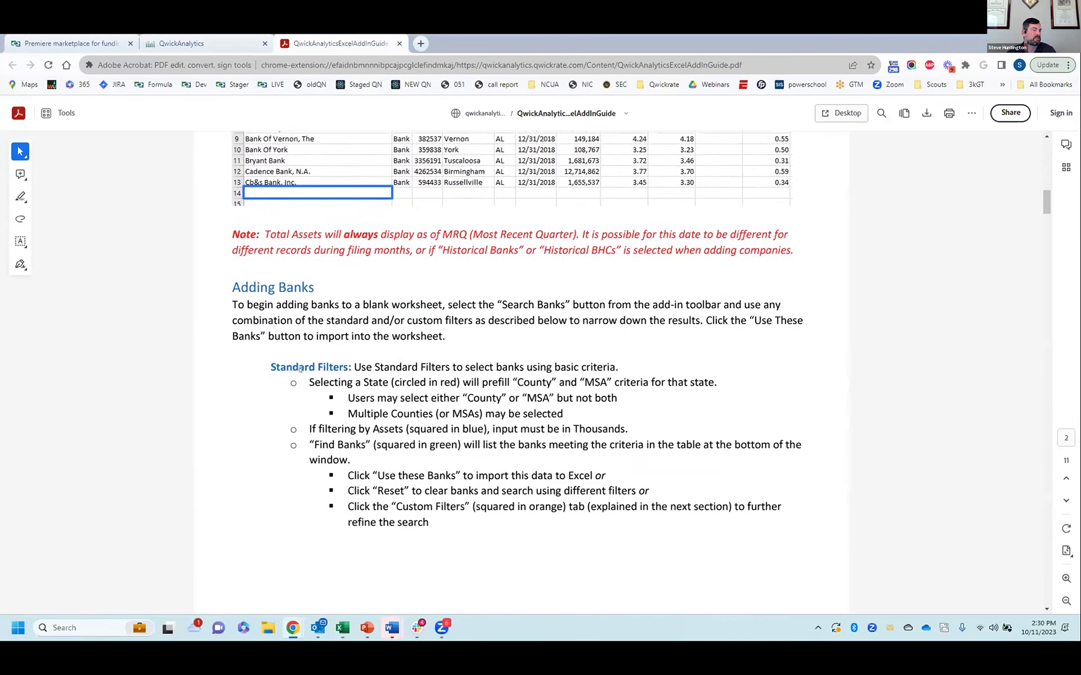
{"action": "scroll", "coordinate": [300, 370], "scroll_direction": "down", "scroll_amount": 15}
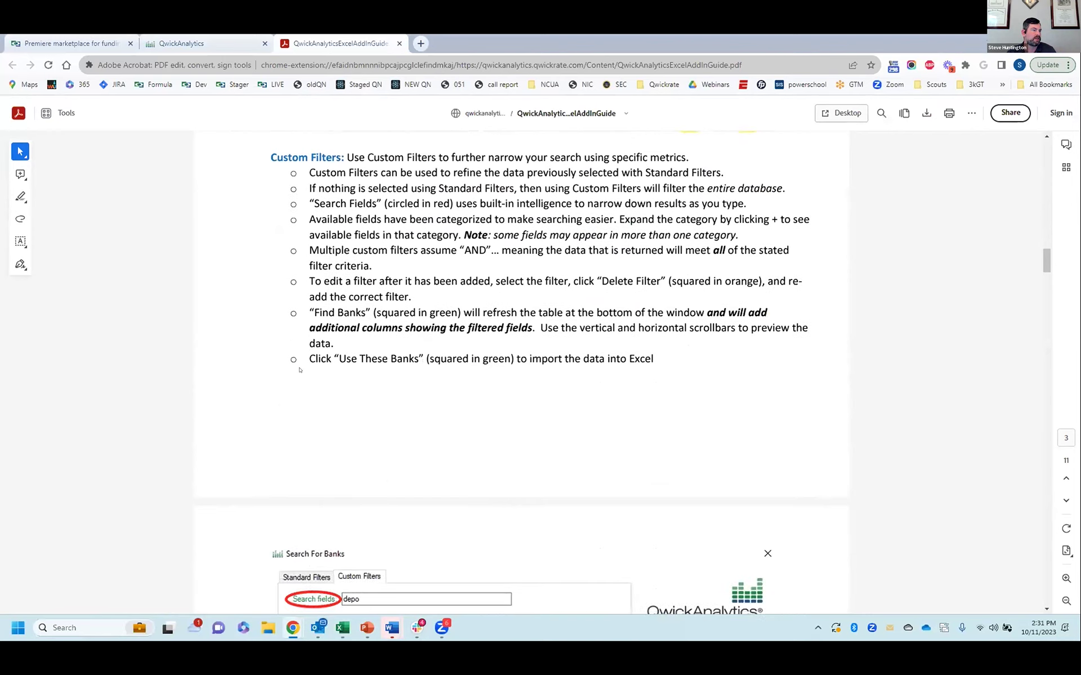
{"action": "left_click", "coordinate": [207, 39]}
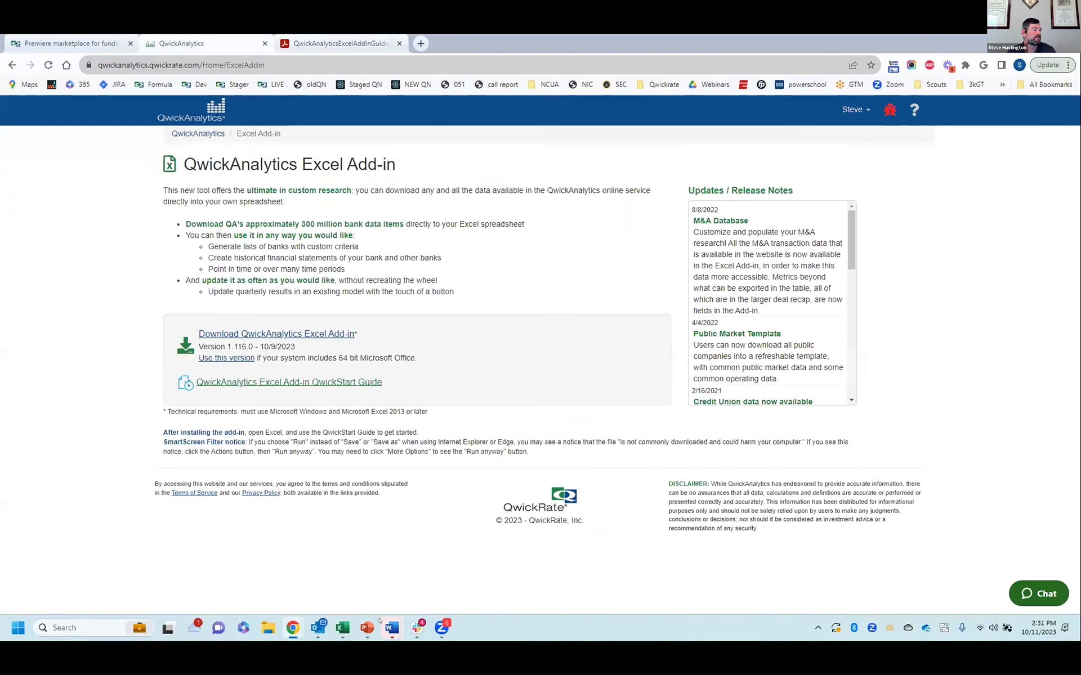
{"action": "left_click", "coordinate": [361, 569]}
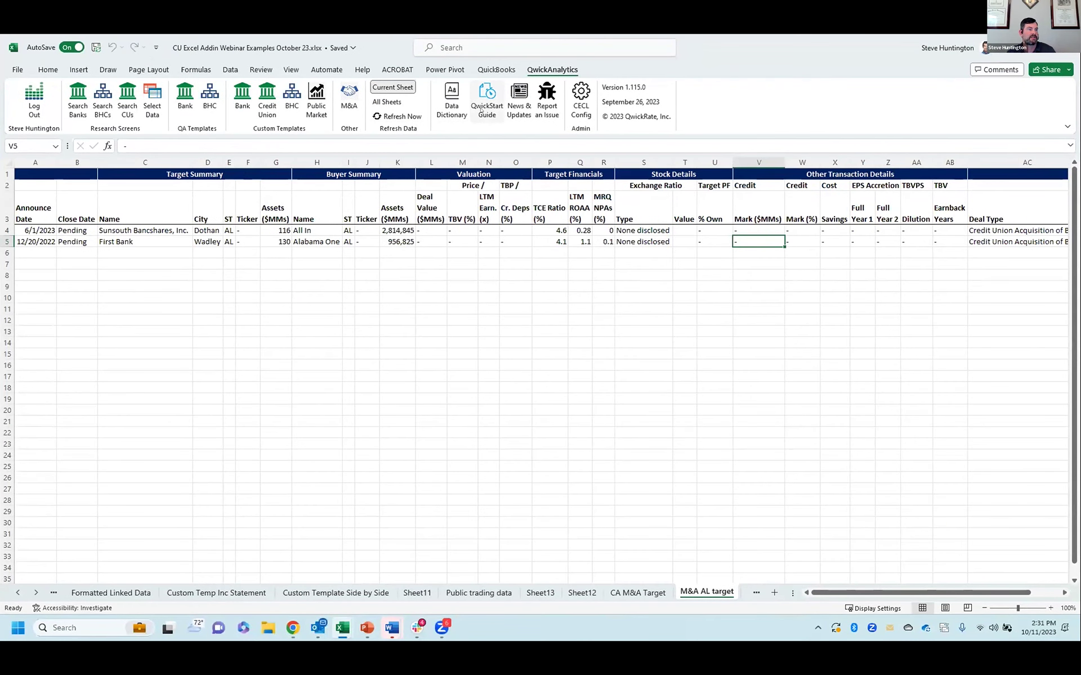
{"action": "left_click", "coordinate": [483, 109]}
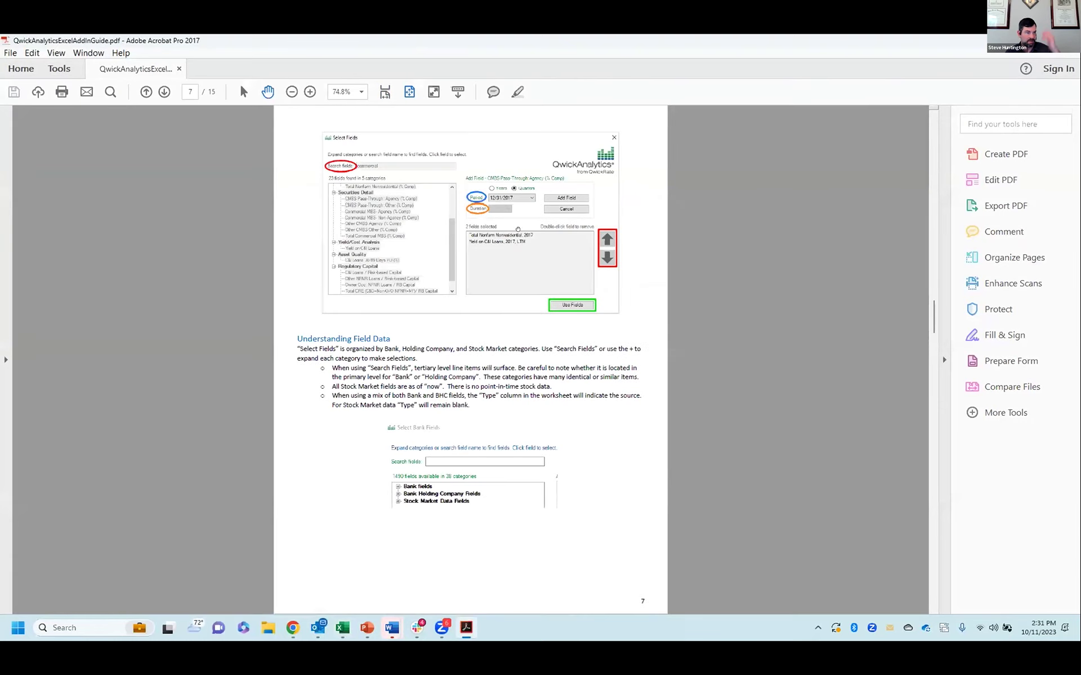
{"action": "key", "text": "Home"}
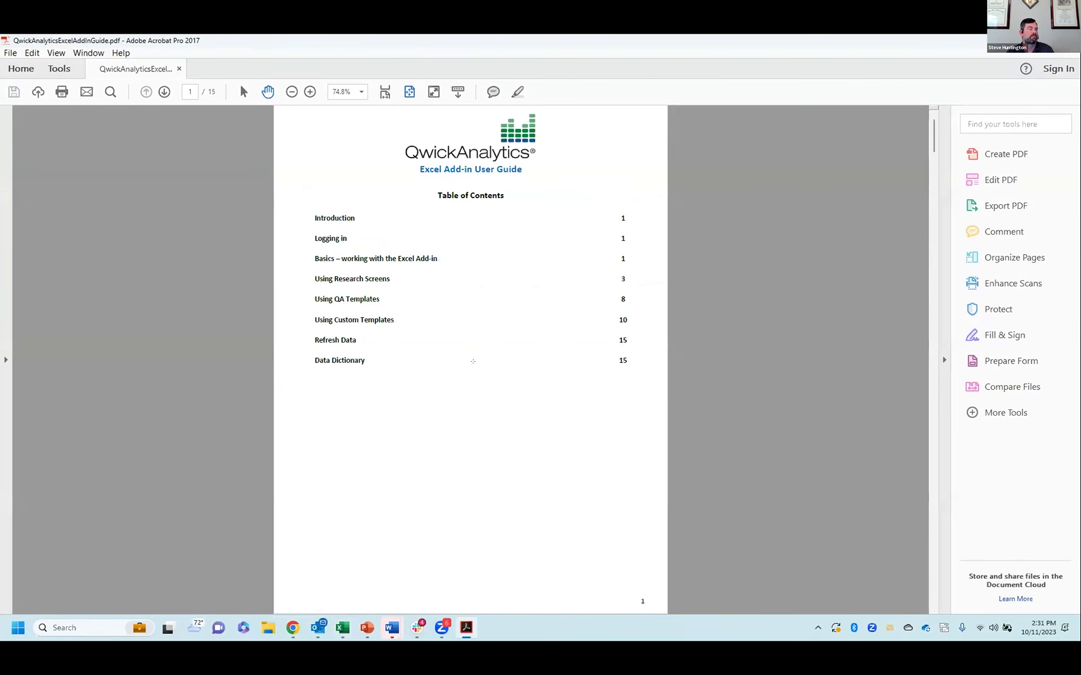
{"action": "key", "text": "alt+Tab"}
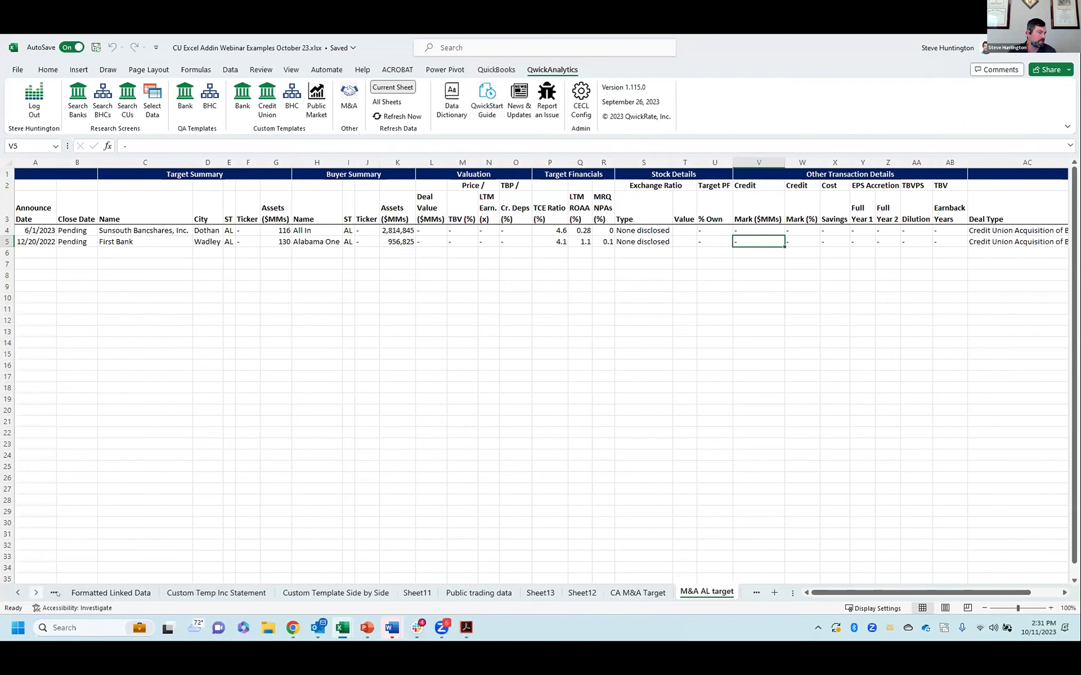
Step: Show the Formatted Linked Data, Custom Template, Public trading data and PerformanceMatrix sheets, then M&A AL target
{"action": "left_click", "coordinate": [73, 594]}
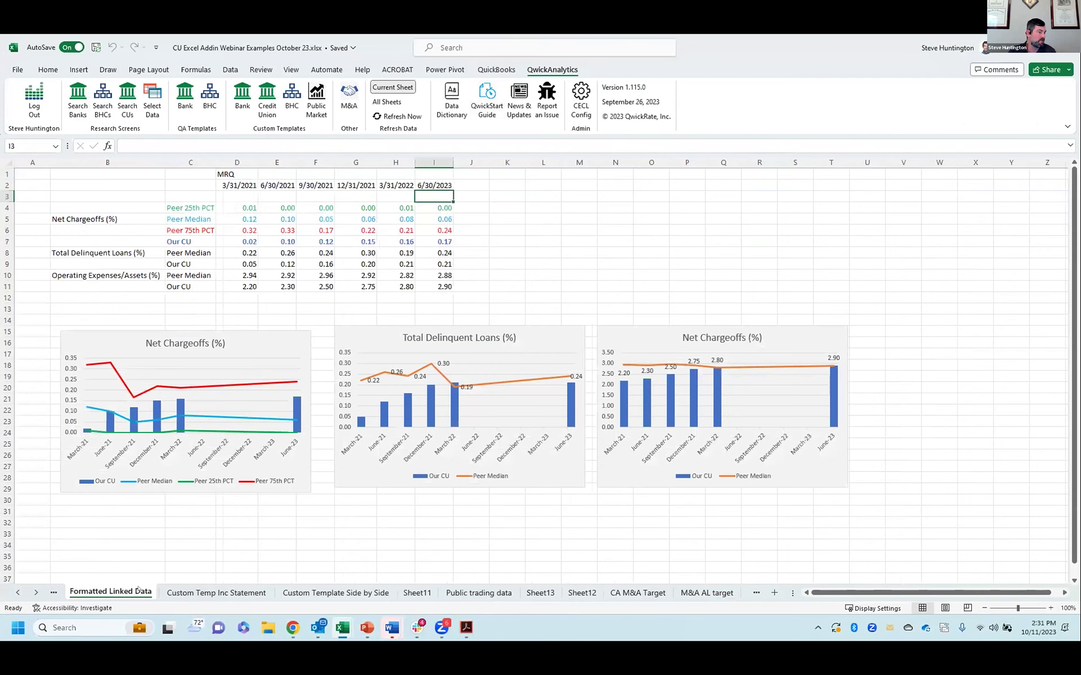
{"action": "left_click", "coordinate": [214, 593]}
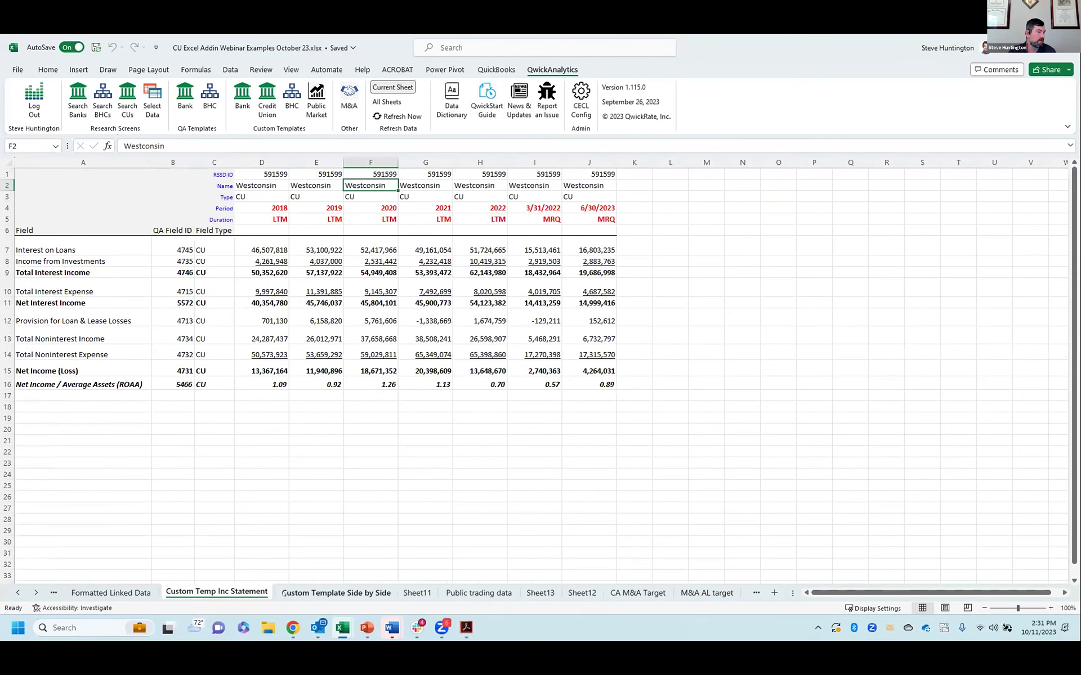
{"action": "left_click", "coordinate": [284, 593]}
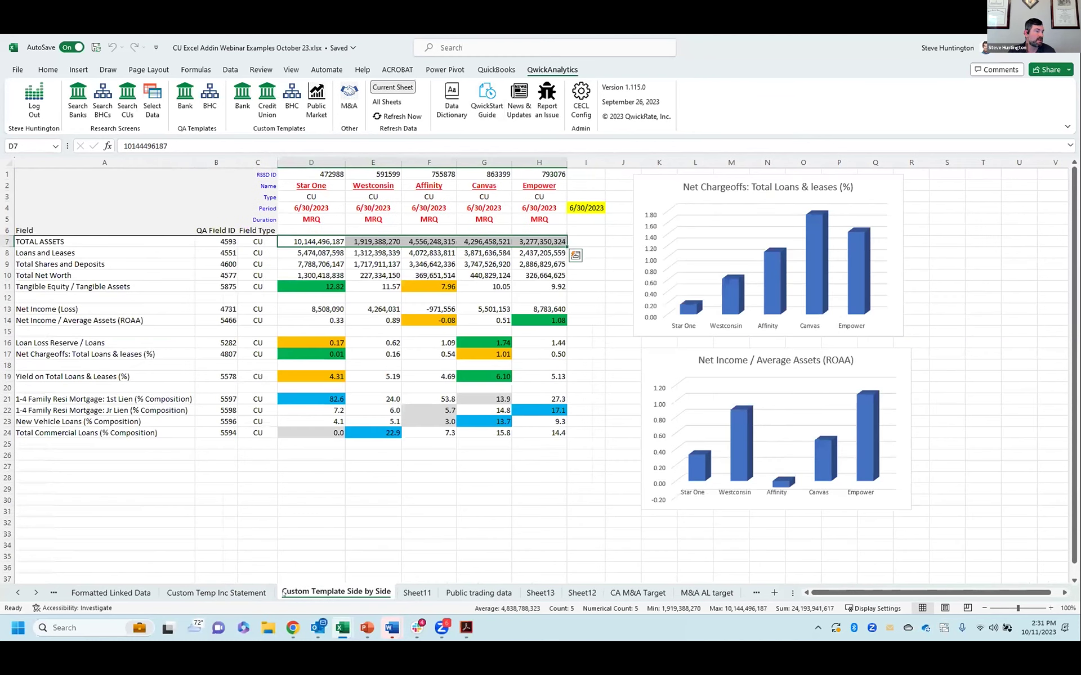
{"action": "left_click", "coordinate": [479, 593]}
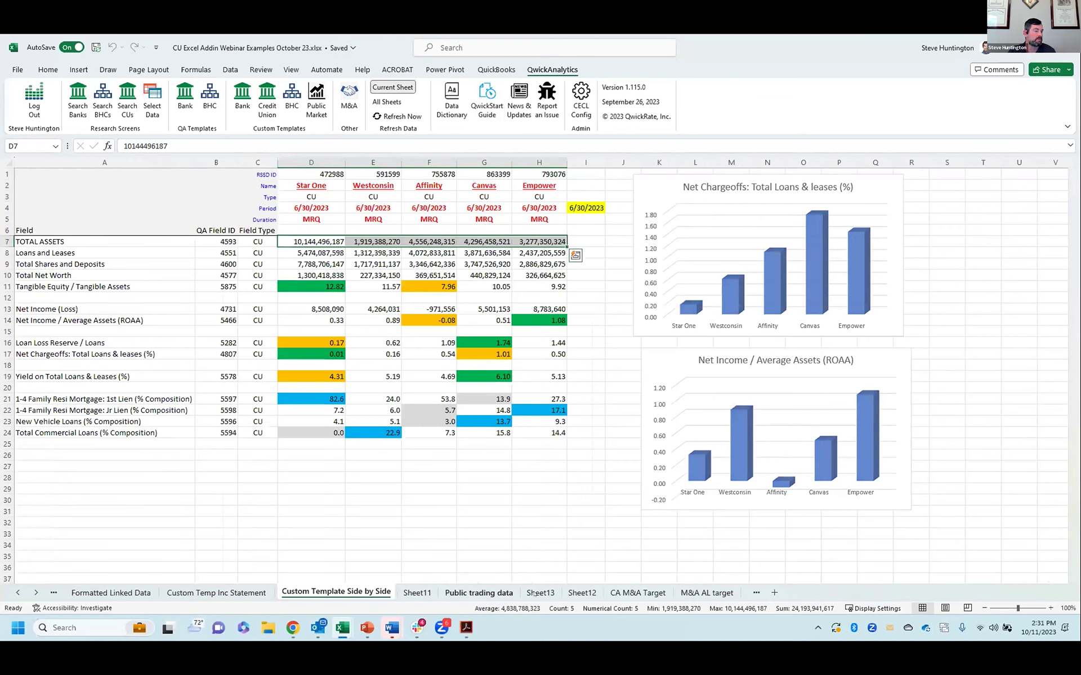
{"action": "left_click", "coordinate": [35, 593]}
{"action": "left_click", "coordinate": [691, 593]}
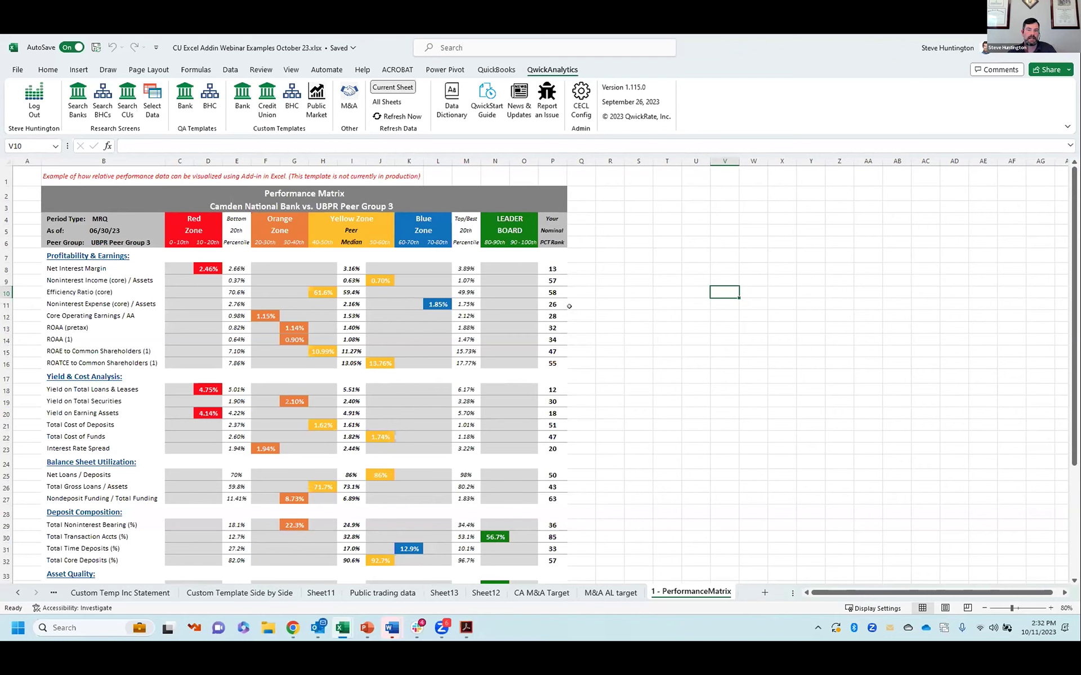
{"action": "left_click", "coordinate": [598, 593]}
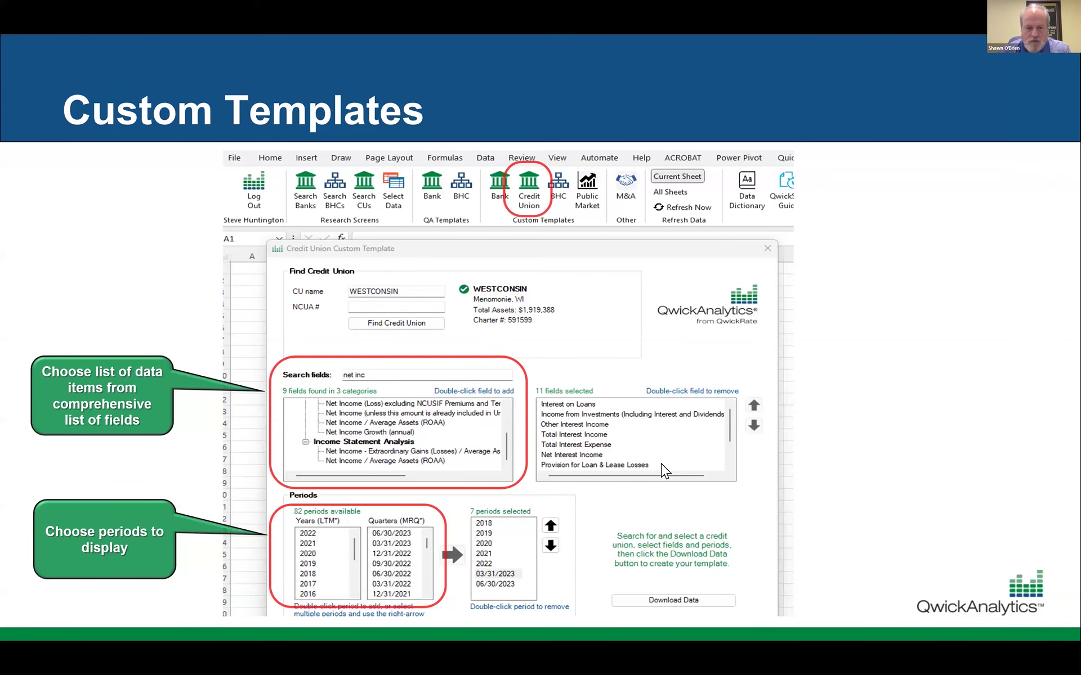
Step: Advance past the custom template result slide to the Other Tips slide
{"action": "key", "text": "Right"}
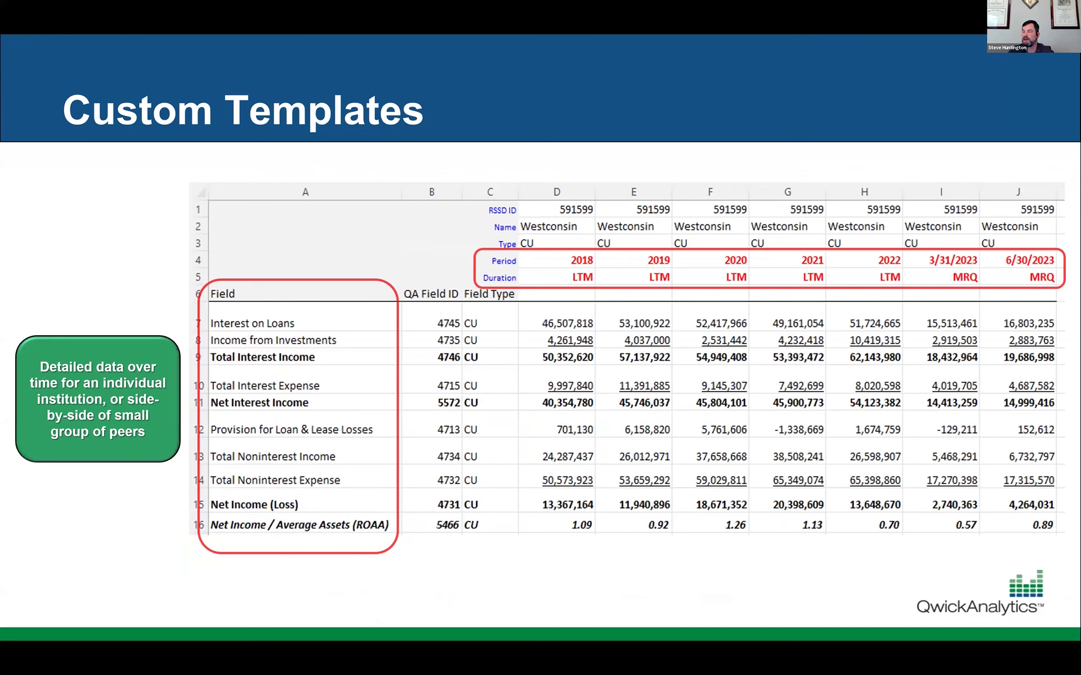
{"action": "key", "text": "Right"}
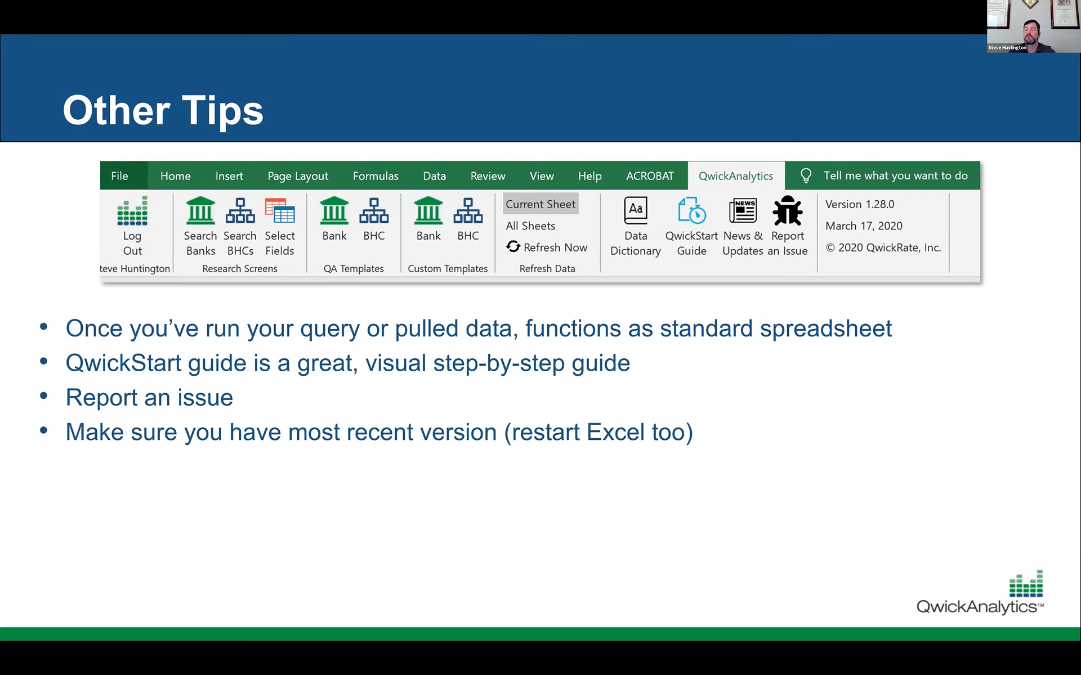
Step: Move from Other Tips to the Additional Available QwickAnalytics Tools For CUs slide
{"action": "key", "text": "Right"}
{"action": "key", "text": "Left"}
{"action": "key", "text": "Right"}
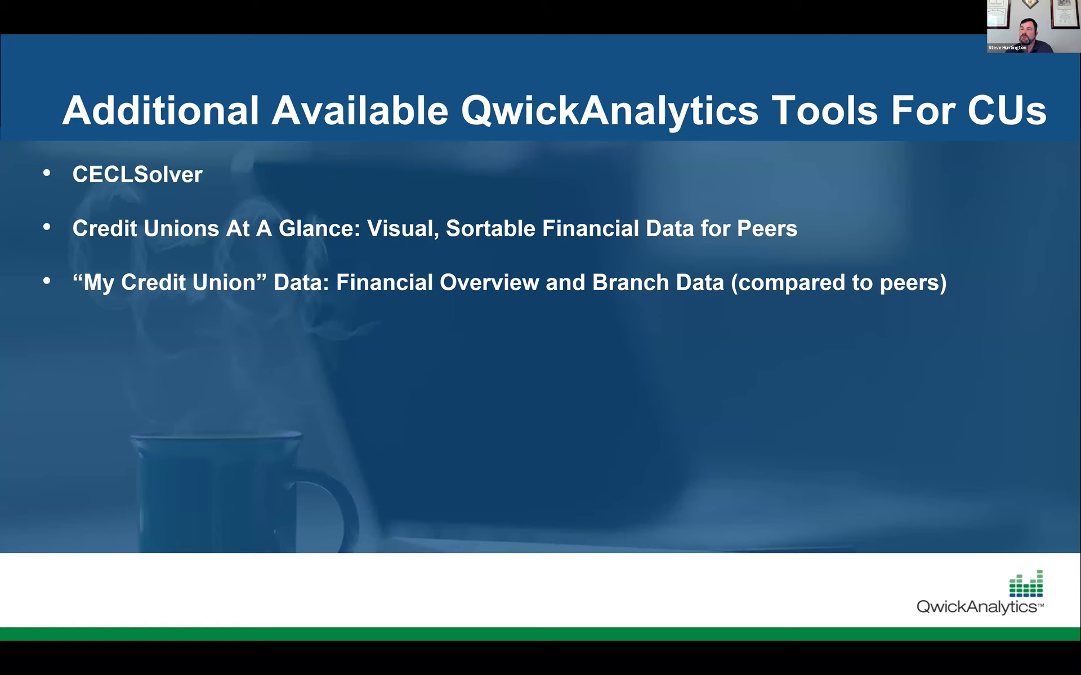
Step: Present the CECLSolver for Credit Unions slide, then advance past it
{"action": "key", "text": "Right"}
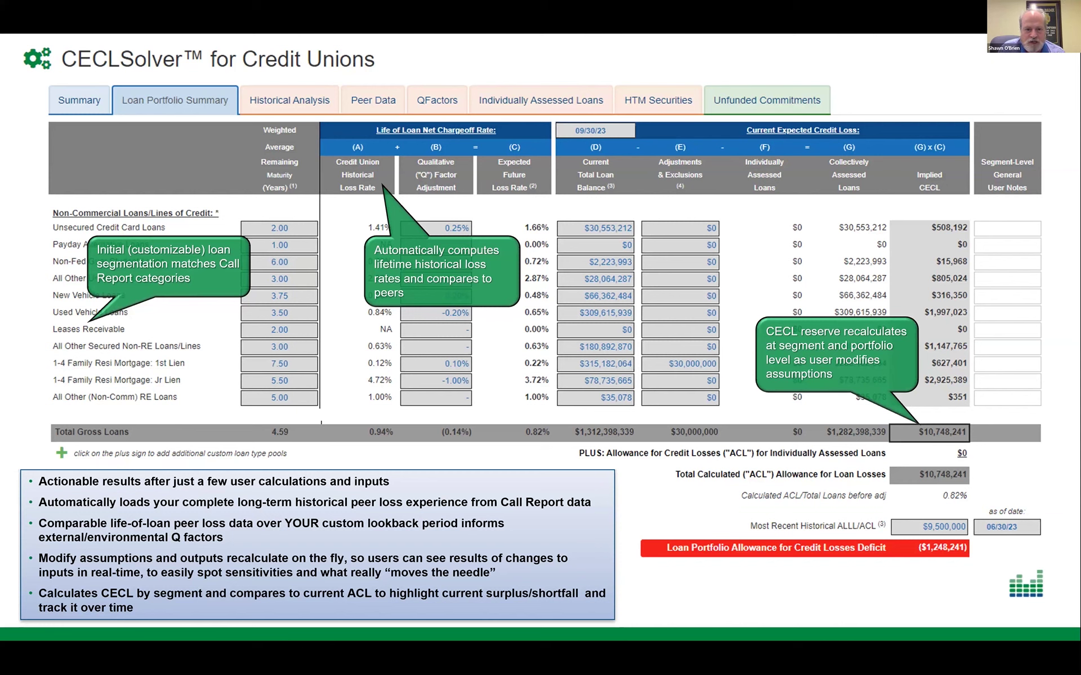
{"action": "key", "text": "Right"}
{"action": "key", "text": "Right"}
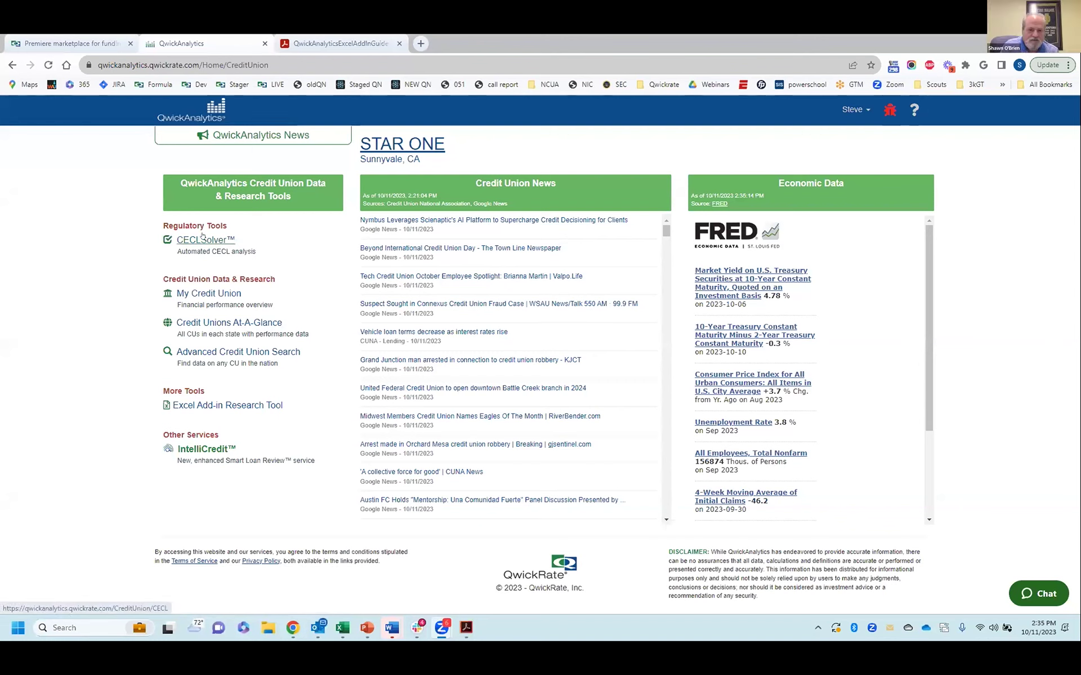
Step: Open the Credit Unions At-A-Glance list of California credit unions and scroll through it
{"action": "left_click", "coordinate": [190, 324]}
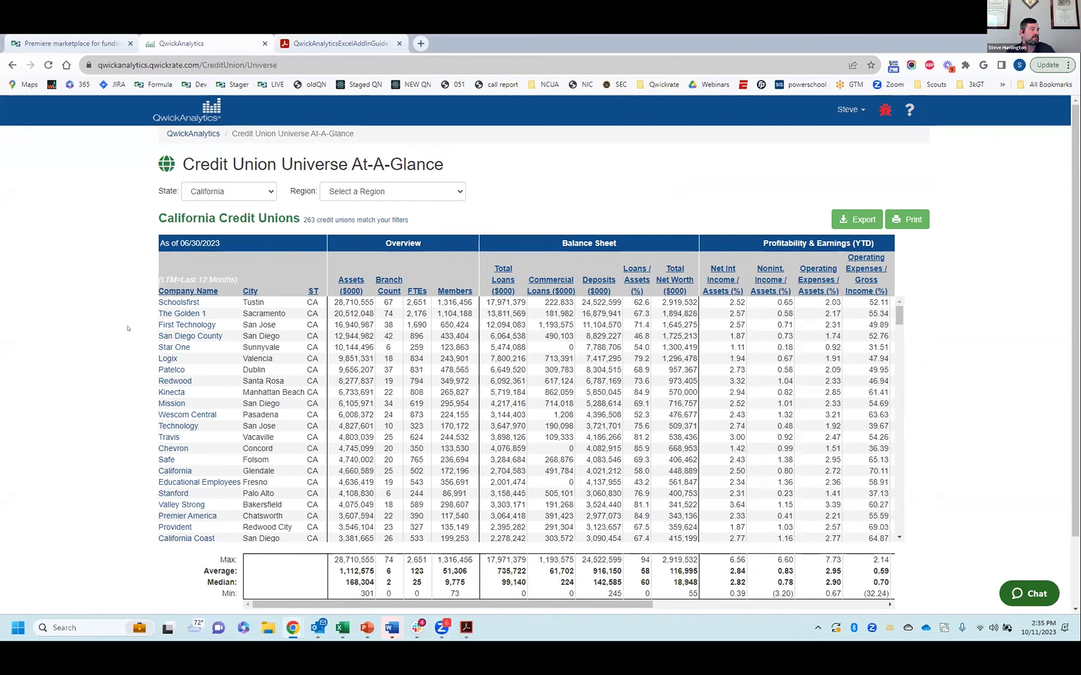
{"action": "left_click", "coordinate": [400, 192]}
{"action": "left_click", "coordinate": [145, 246]}
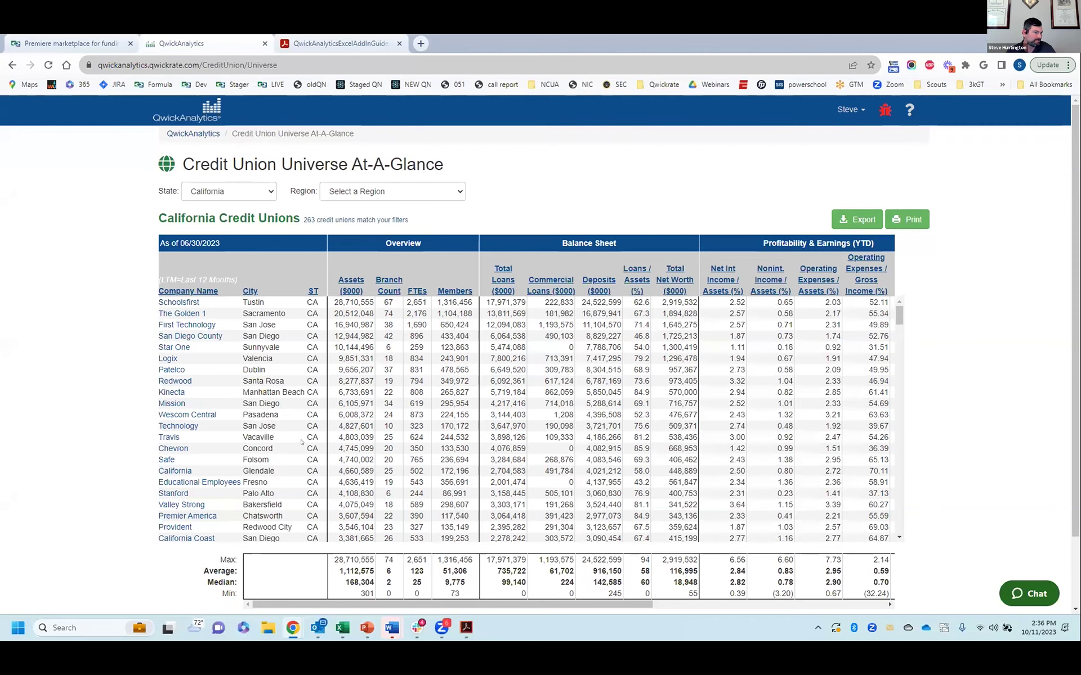
{"action": "scroll", "coordinate": [306, 442], "scroll_direction": "down", "scroll_amount": 8}
{"action": "scroll", "coordinate": [302, 443], "scroll_direction": "down", "scroll_amount": 10}
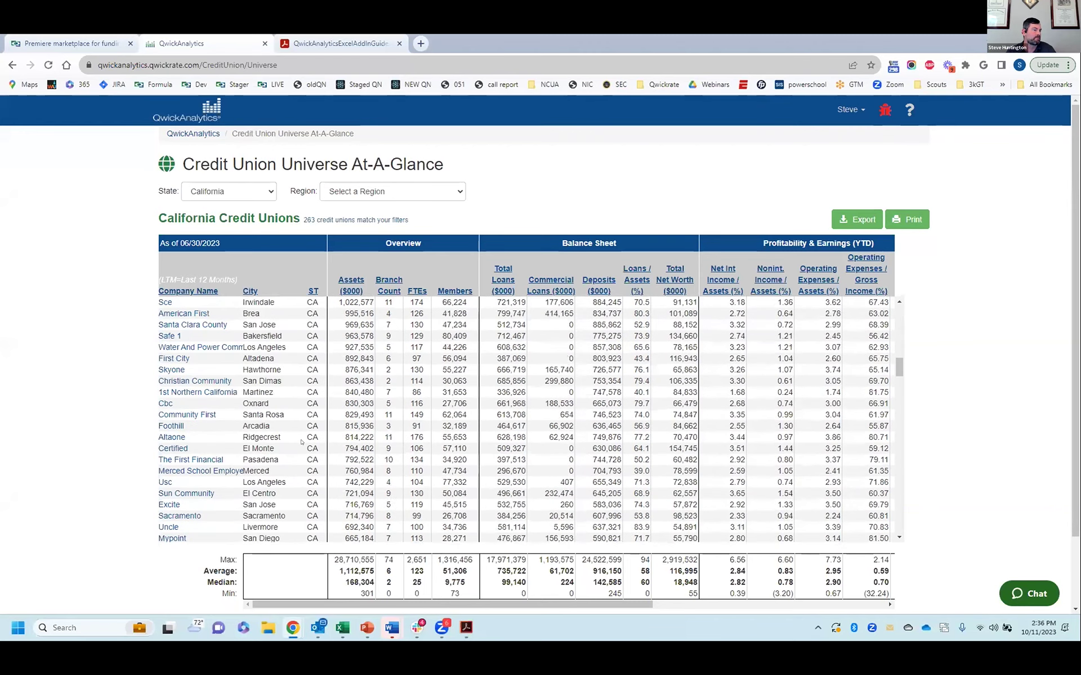
{"action": "scroll", "coordinate": [302, 442], "scroll_direction": "down", "scroll_amount": 2}
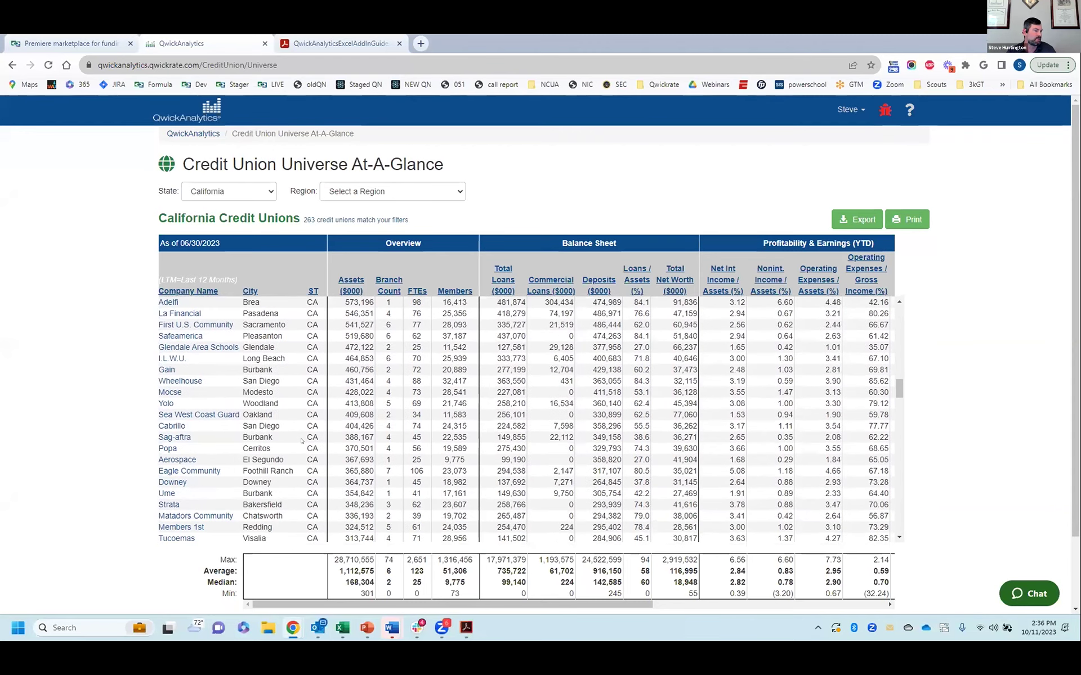
{"action": "scroll", "coordinate": [360, 540], "scroll_direction": "down", "scroll_amount": 2}
{"action": "scroll", "coordinate": [361, 343], "scroll_direction": "up", "scroll_amount": 2}
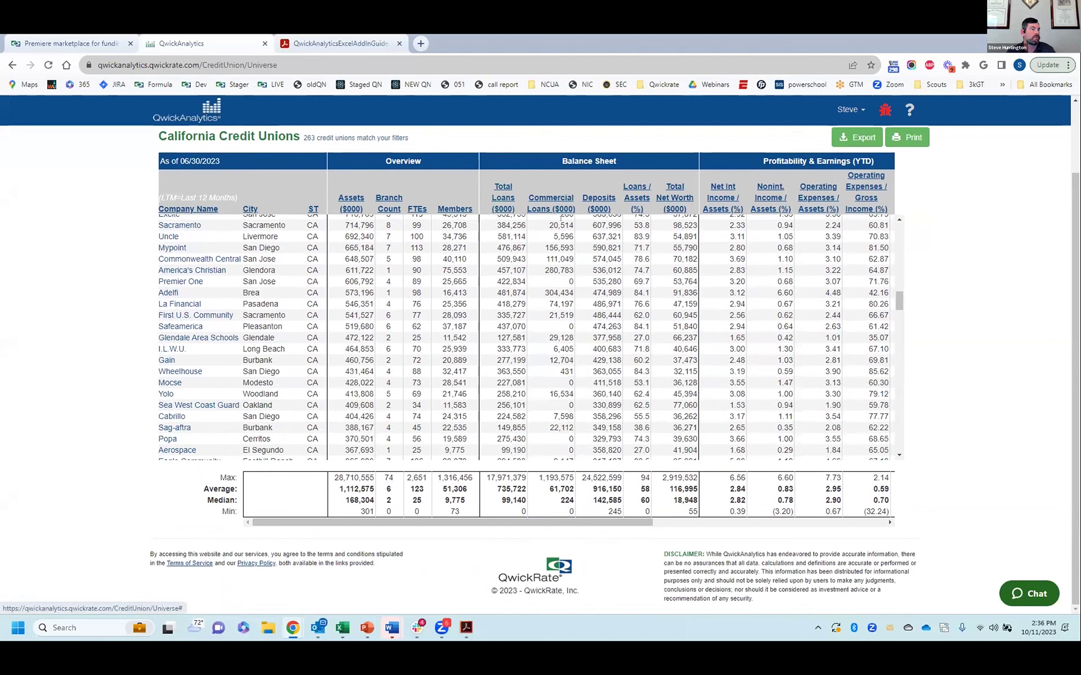
Step: Sort the list by ROAA highest first, after trying Net Int Income / Assets
{"action": "left_click", "coordinate": [716, 198]}
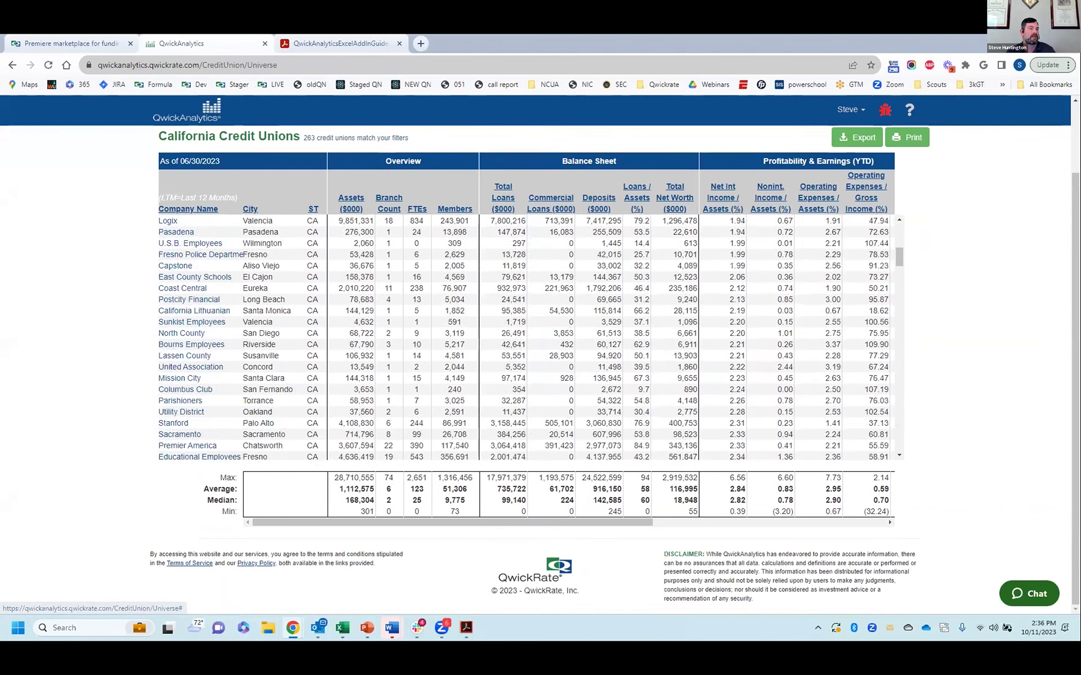
{"action": "scroll", "coordinate": [716, 199], "scroll_direction": "up", "scroll_amount": 5}
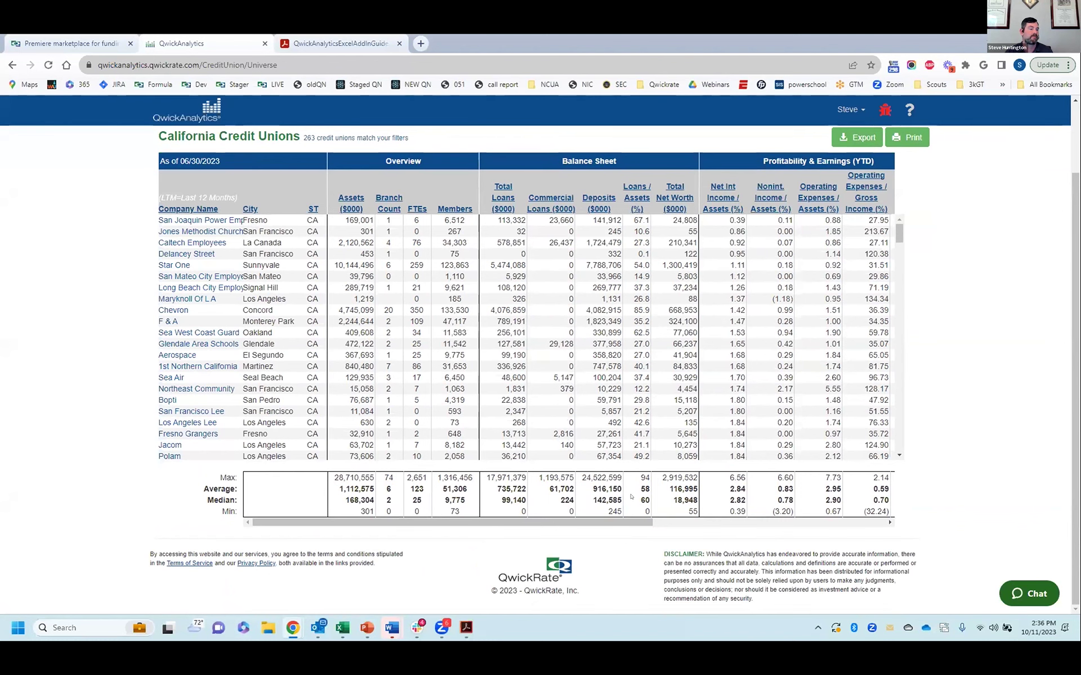
{"action": "left_click_drag", "start_coordinate": [640, 524], "coordinate": [698, 523]}
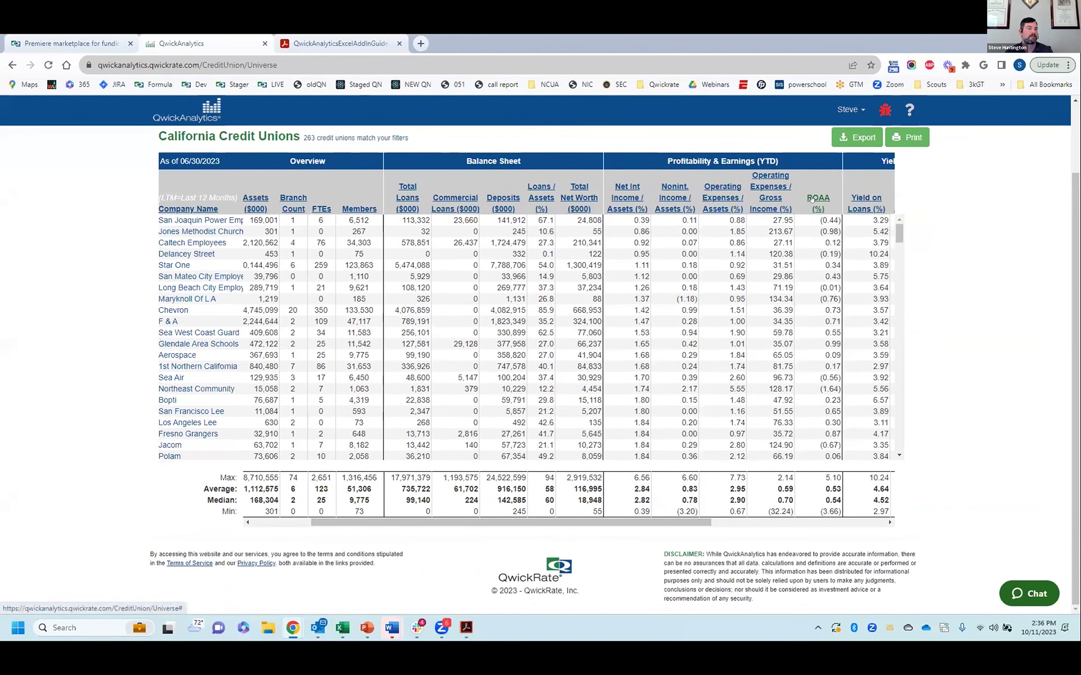
{"action": "left_click", "coordinate": [811, 200]}
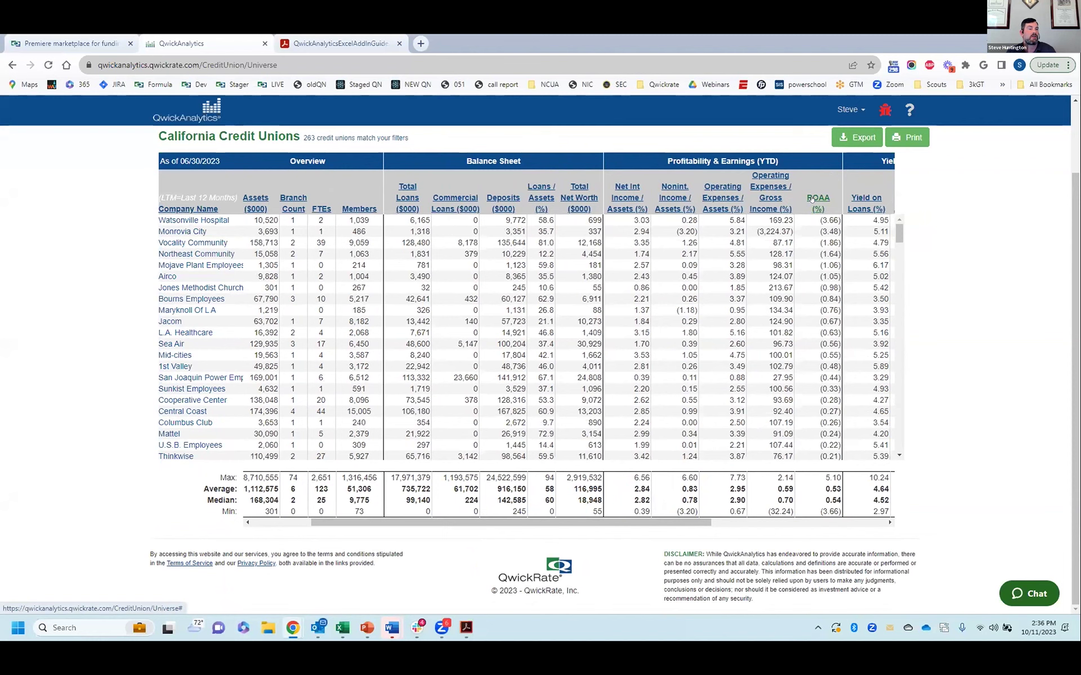
{"action": "left_click", "coordinate": [811, 200]}
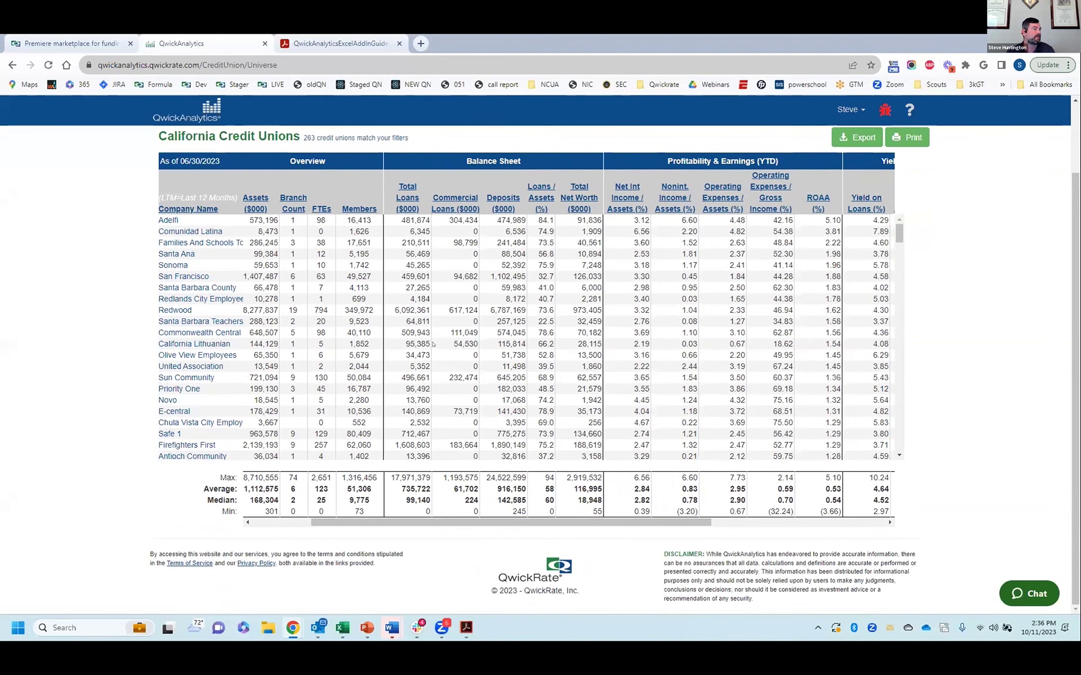
{"action": "scroll", "coordinate": [388, 353], "scroll_direction": "down", "scroll_amount": 3}
{"action": "left_click_drag", "start_coordinate": [405, 523], "coordinate": [348, 523]}
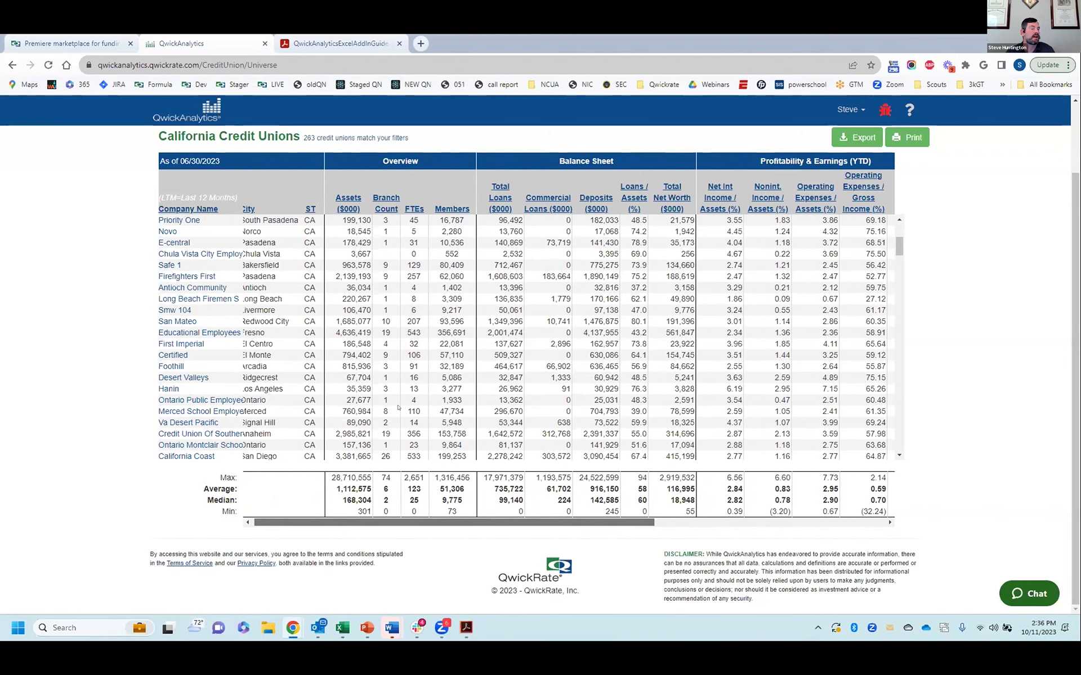
{"action": "scroll", "coordinate": [398, 407], "scroll_direction": "up", "scroll_amount": 3}
{"action": "scroll", "coordinate": [39, 317], "scroll_direction": "up", "scroll_amount": 2}
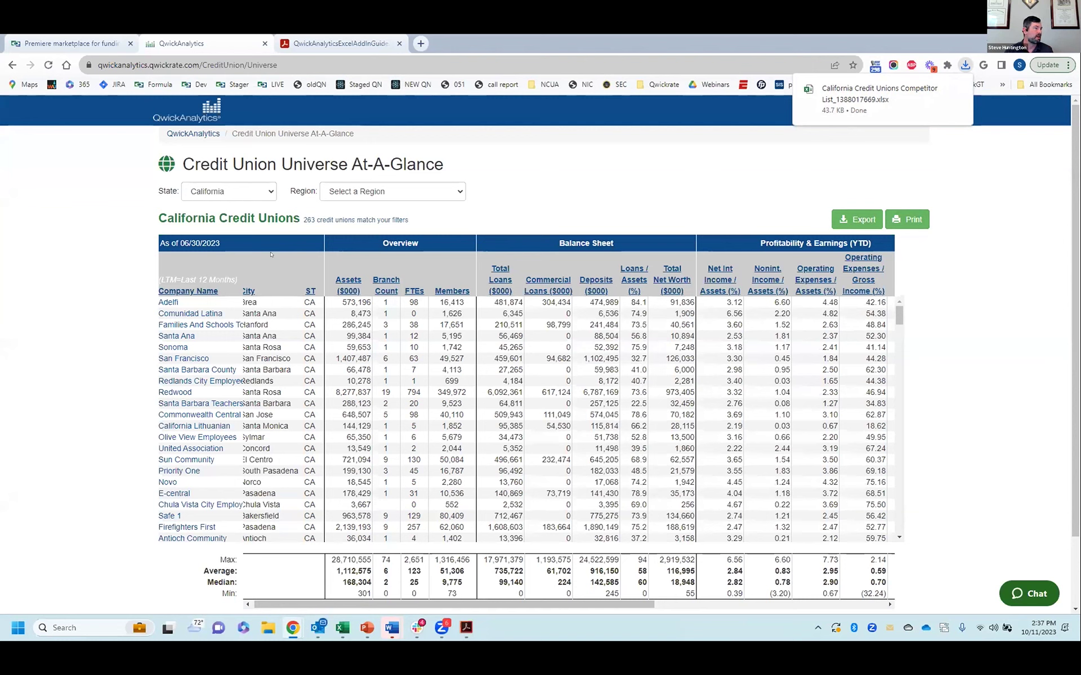
Step: Open the Santa Barbara Teachers profile and review its branch map and Performance Highlights versus CU Peer Group 5 - CA
{"action": "left_click", "coordinate": [165, 405]}
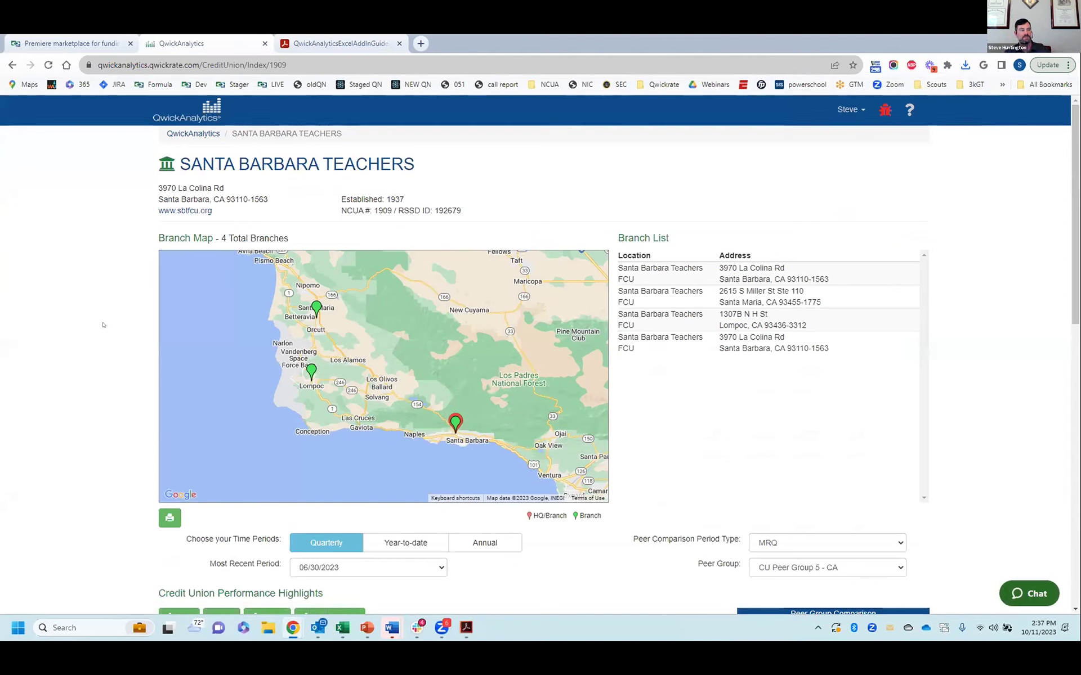
{"action": "scroll", "coordinate": [107, 338], "scroll_direction": "down", "scroll_amount": 5}
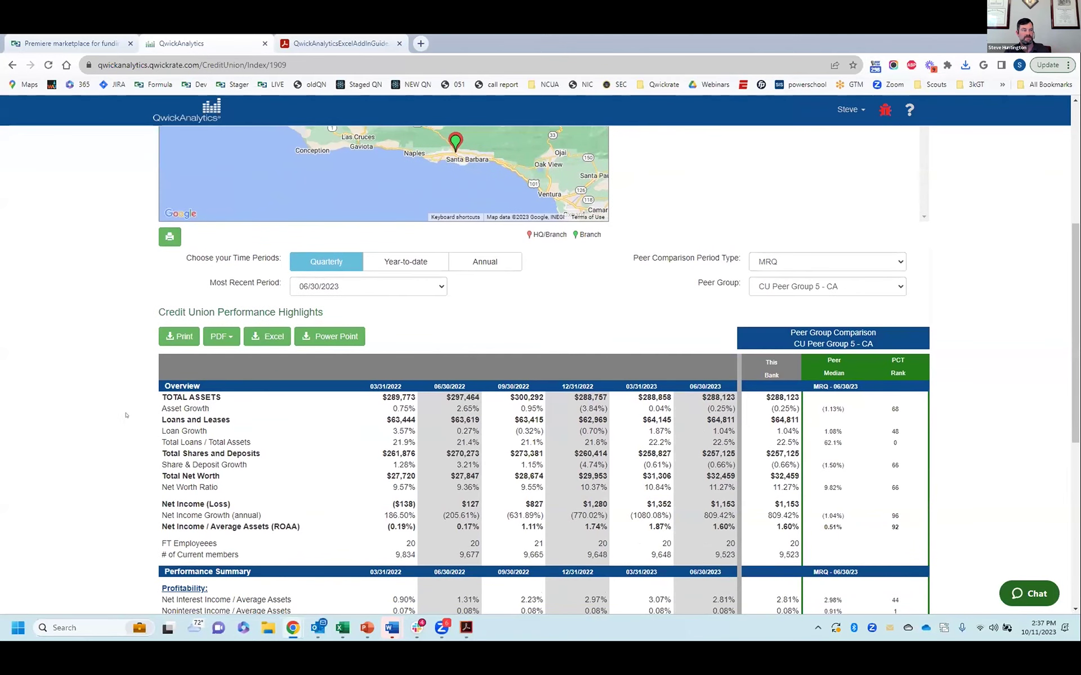
{"action": "scroll", "coordinate": [126, 406], "scroll_direction": "up", "scroll_amount": 5}
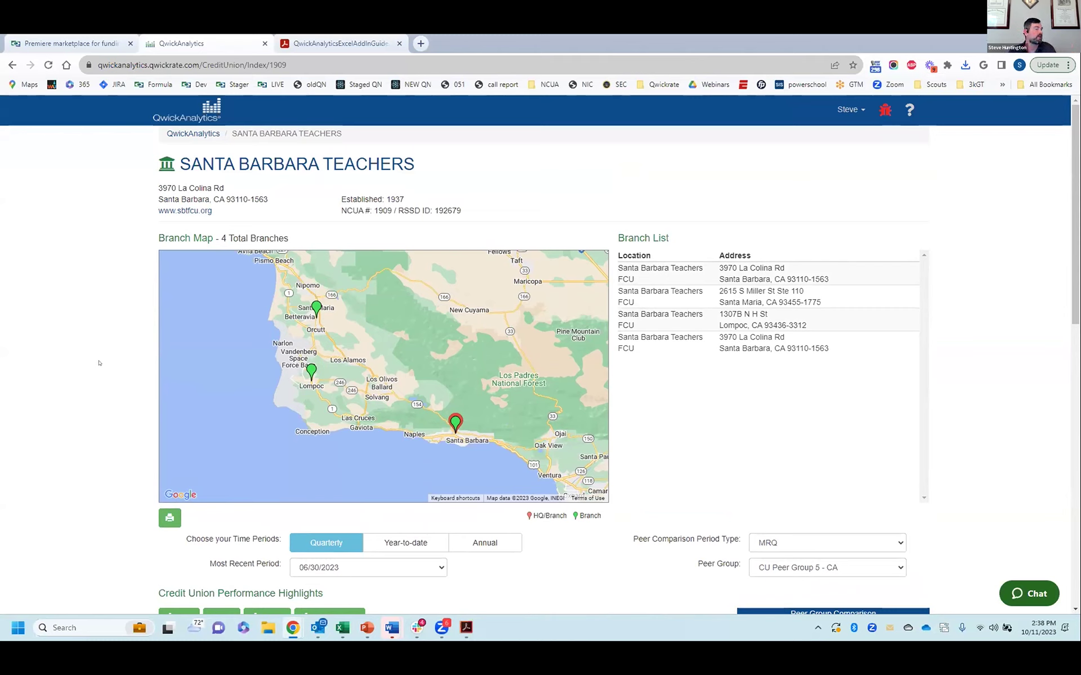
{"action": "left_click", "coordinate": [310, 371]}
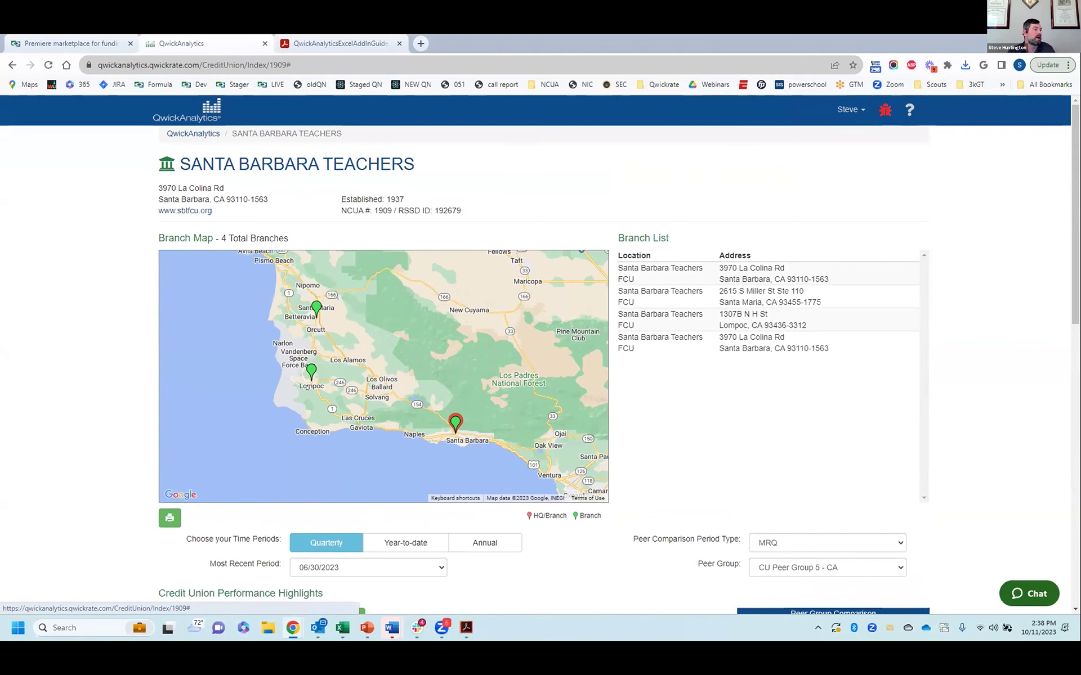
{"action": "scroll", "coordinate": [177, 428], "scroll_direction": "down", "scroll_amount": 8}
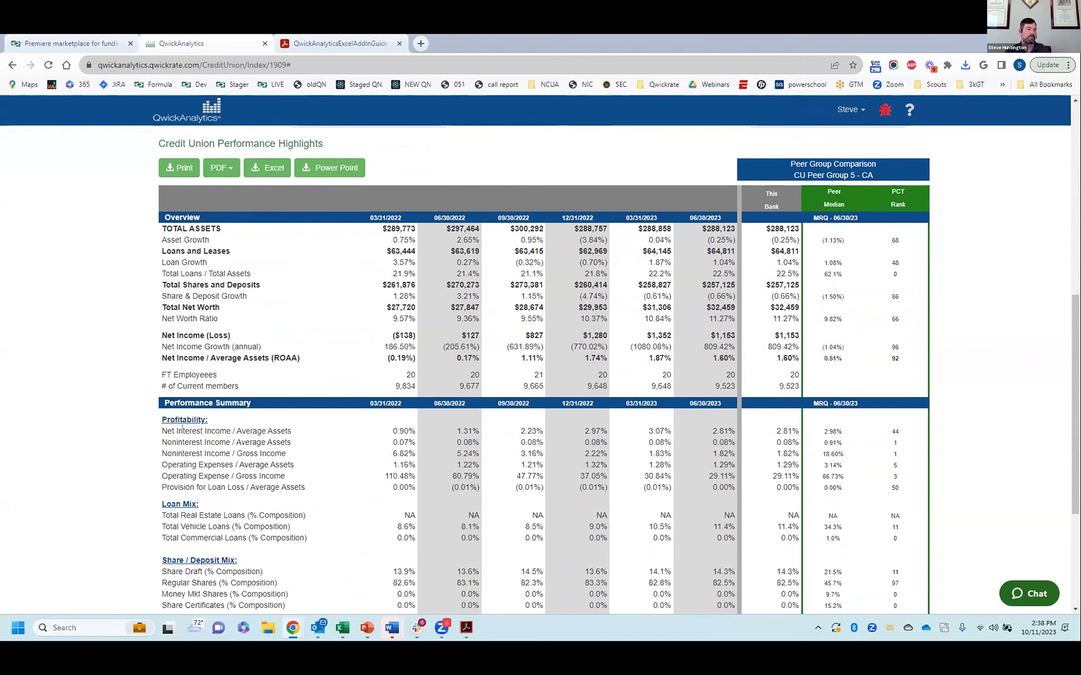
{"action": "scroll", "coordinate": [325, 260], "scroll_direction": "up", "scroll_amount": 3}
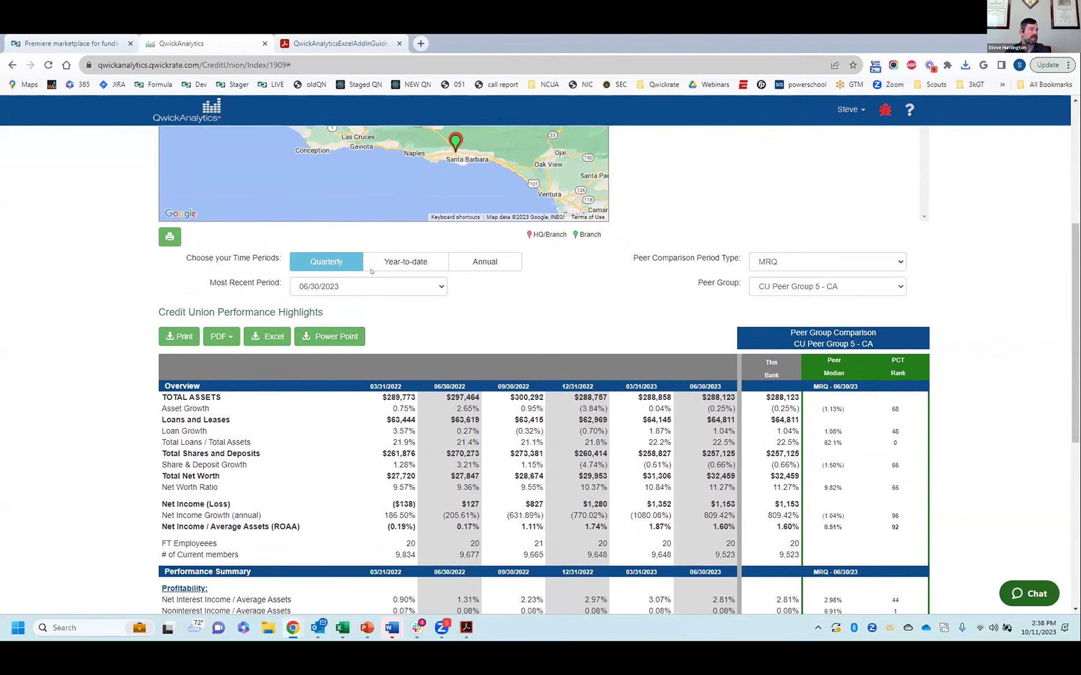
{"action": "left_click", "coordinate": [471, 263]}
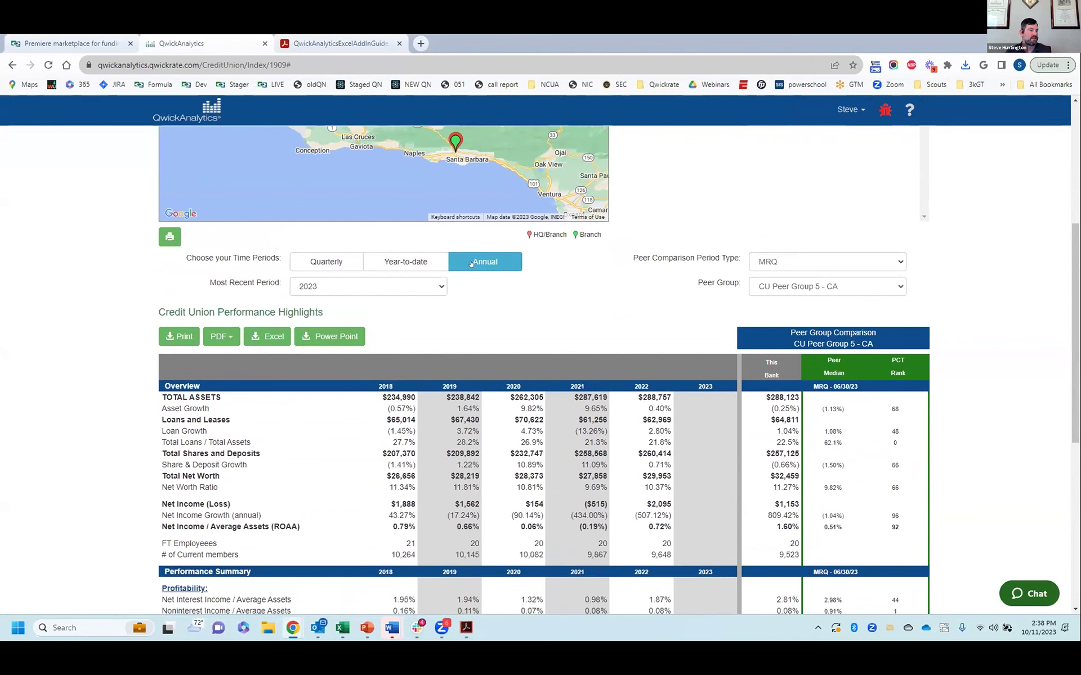
{"action": "left_click", "coordinate": [336, 261]}
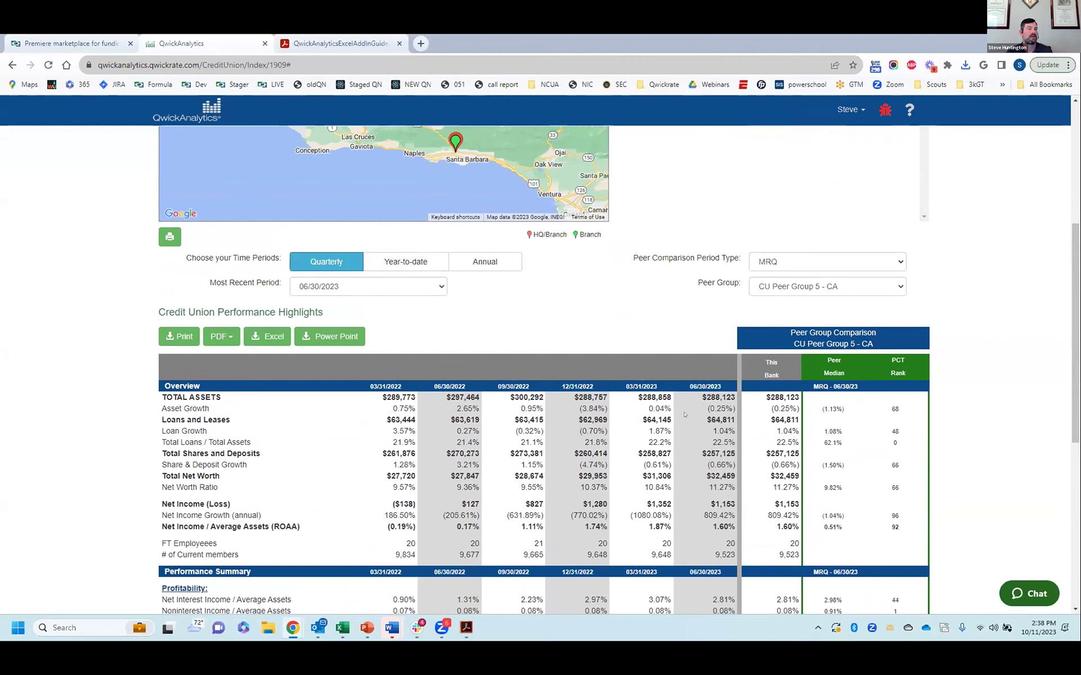
{"action": "left_click_drag", "start_coordinate": [829, 409], "coordinate": [833, 409]}
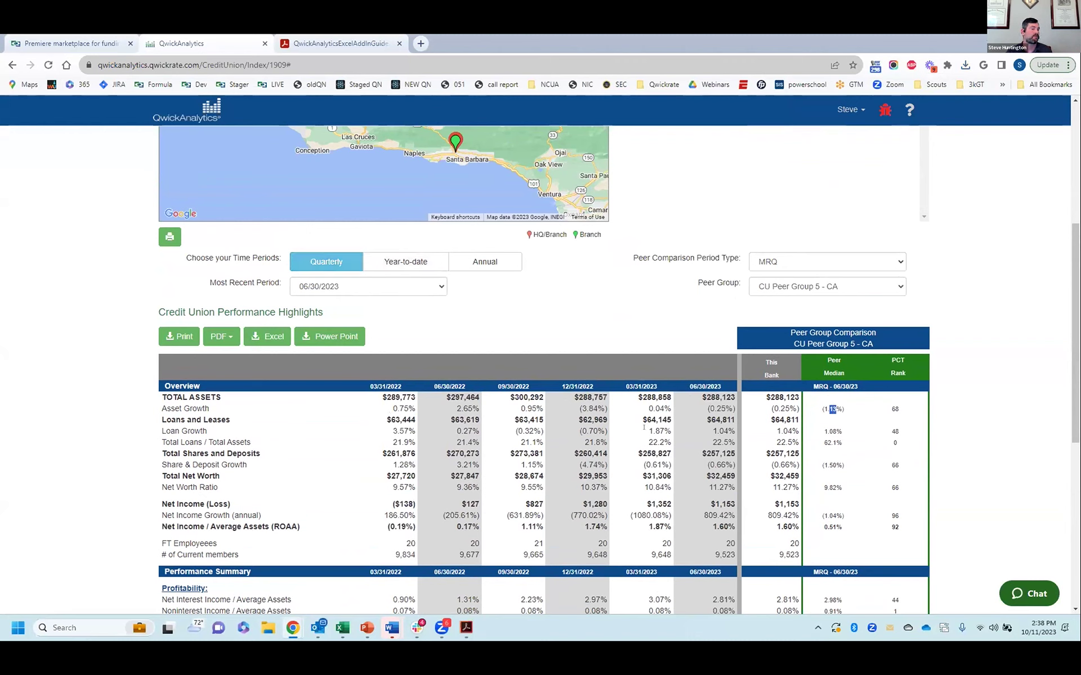
{"action": "scroll", "coordinate": [686, 531], "scroll_direction": "down", "scroll_amount": 2}
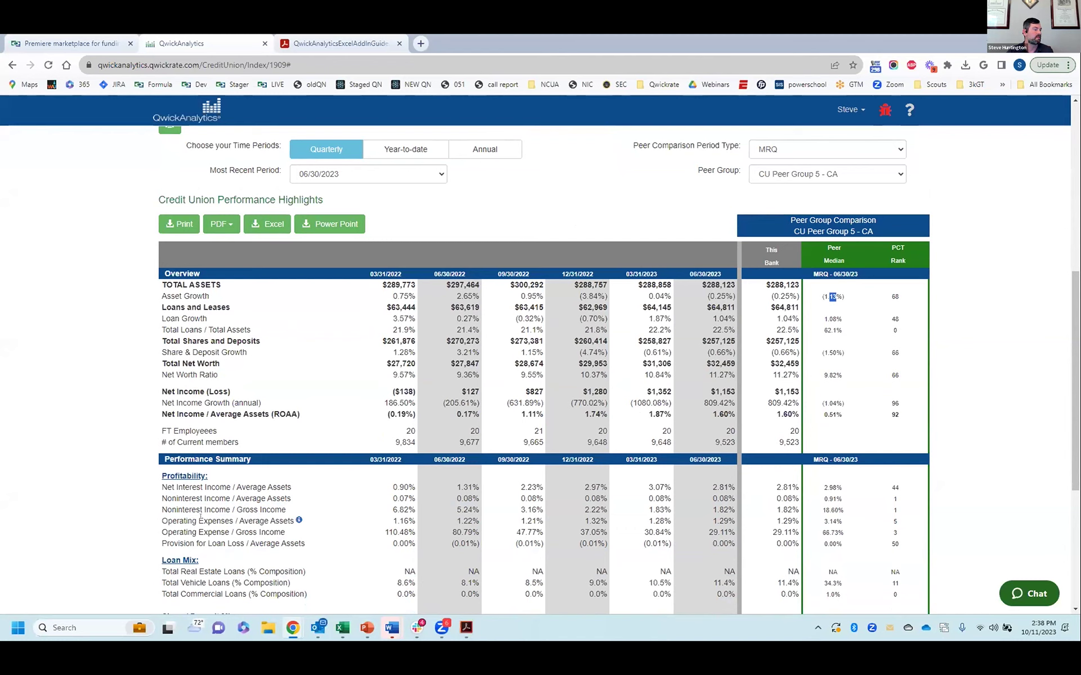
{"action": "left_click_drag", "start_coordinate": [200, 518], "coordinate": [293, 523]}
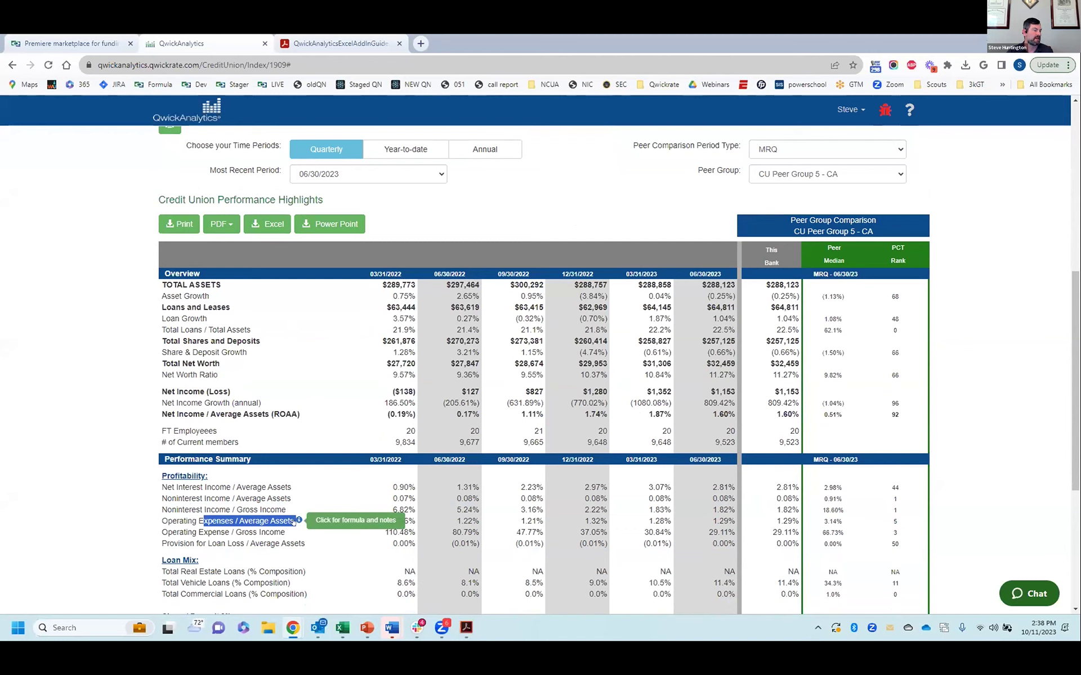
{"action": "left_click", "coordinate": [299, 520]}
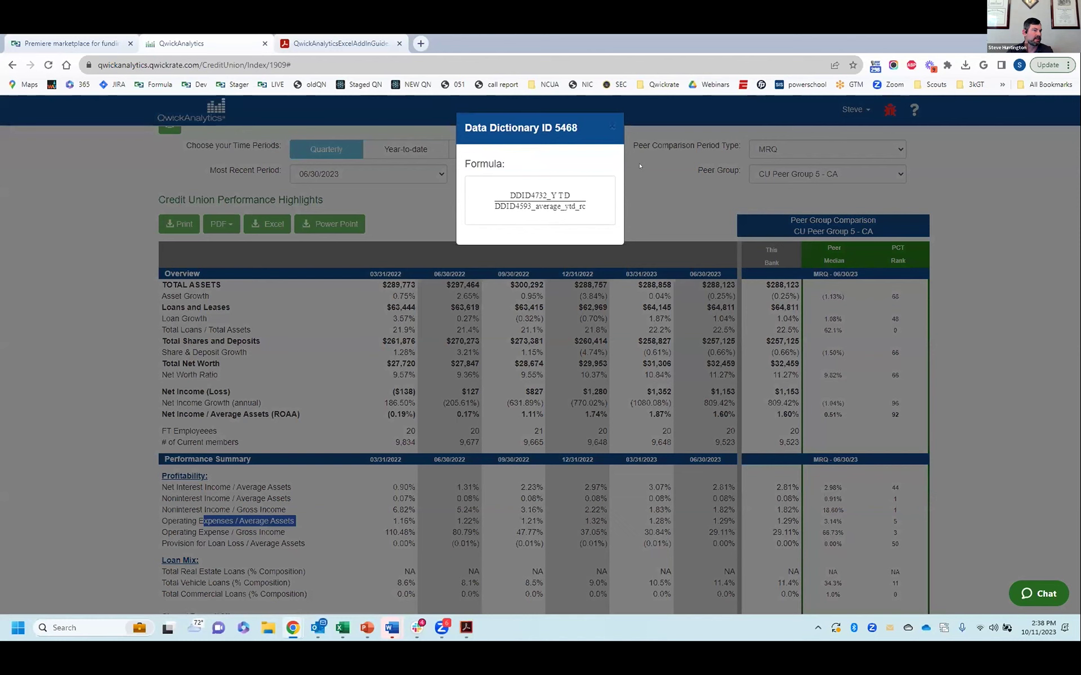
{"action": "left_click", "coordinate": [649, 182]}
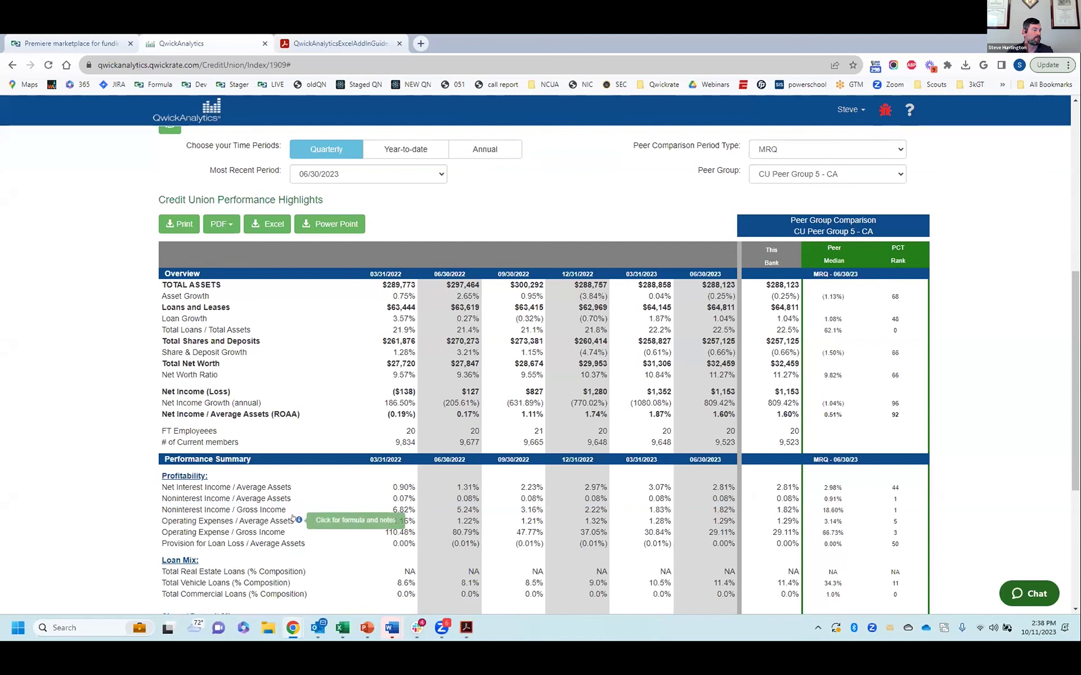
{"action": "scroll", "coordinate": [273, 526], "scroll_direction": "down", "scroll_amount": 1}
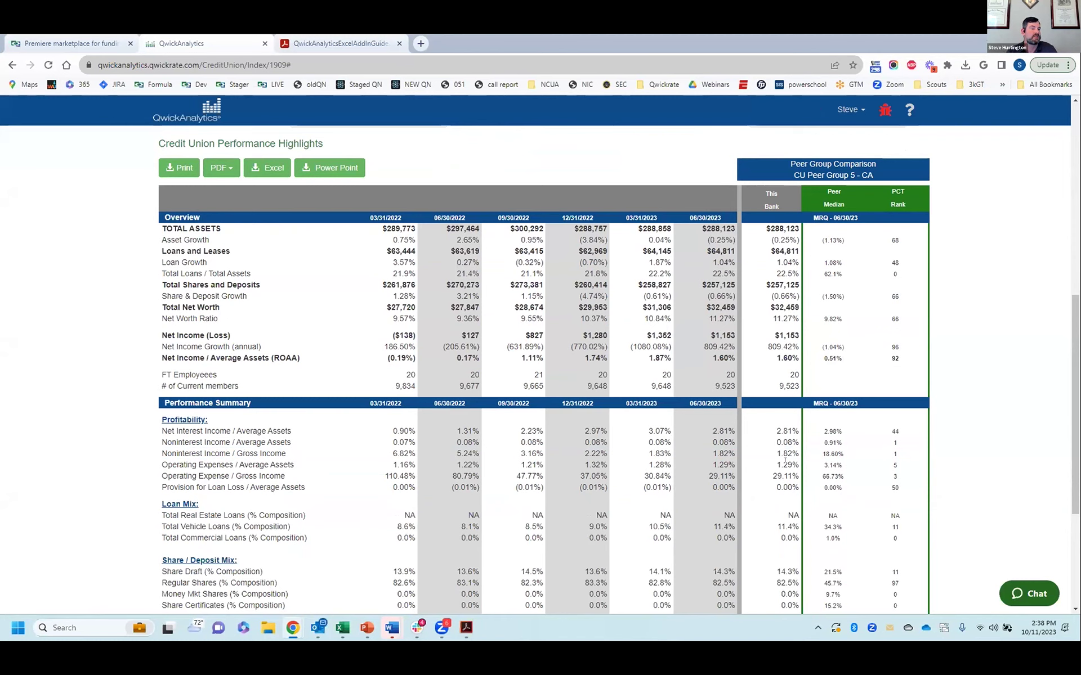
{"action": "left_click_drag", "start_coordinate": [820, 467], "coordinate": [835, 466]}
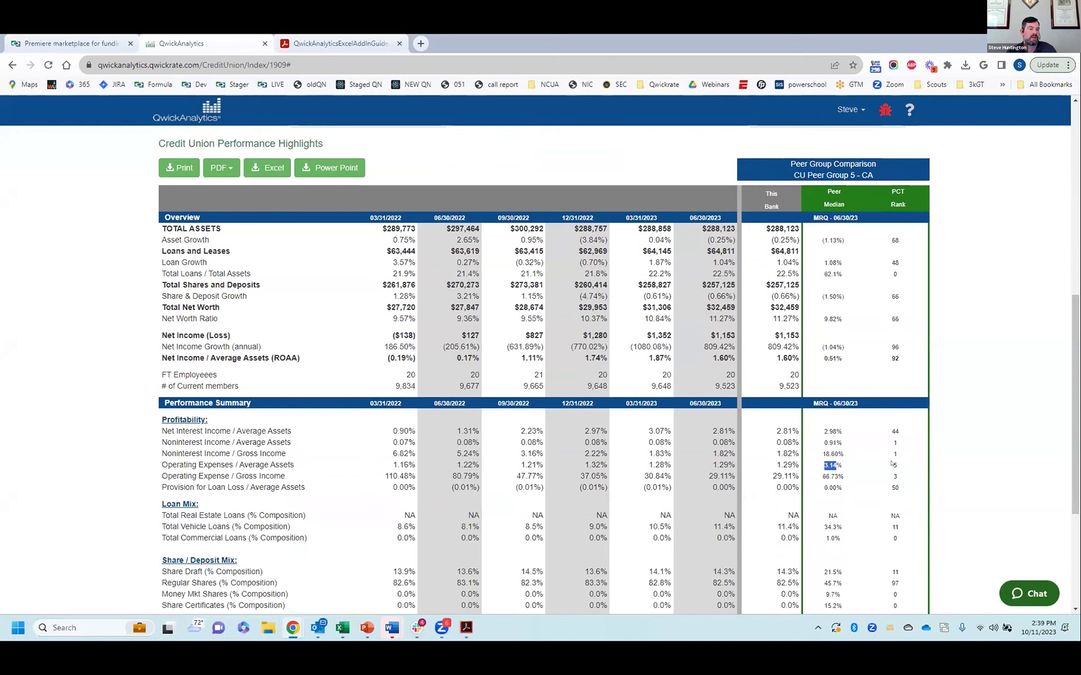
{"action": "scroll", "coordinate": [883, 452], "scroll_direction": "up", "scroll_amount": 1}
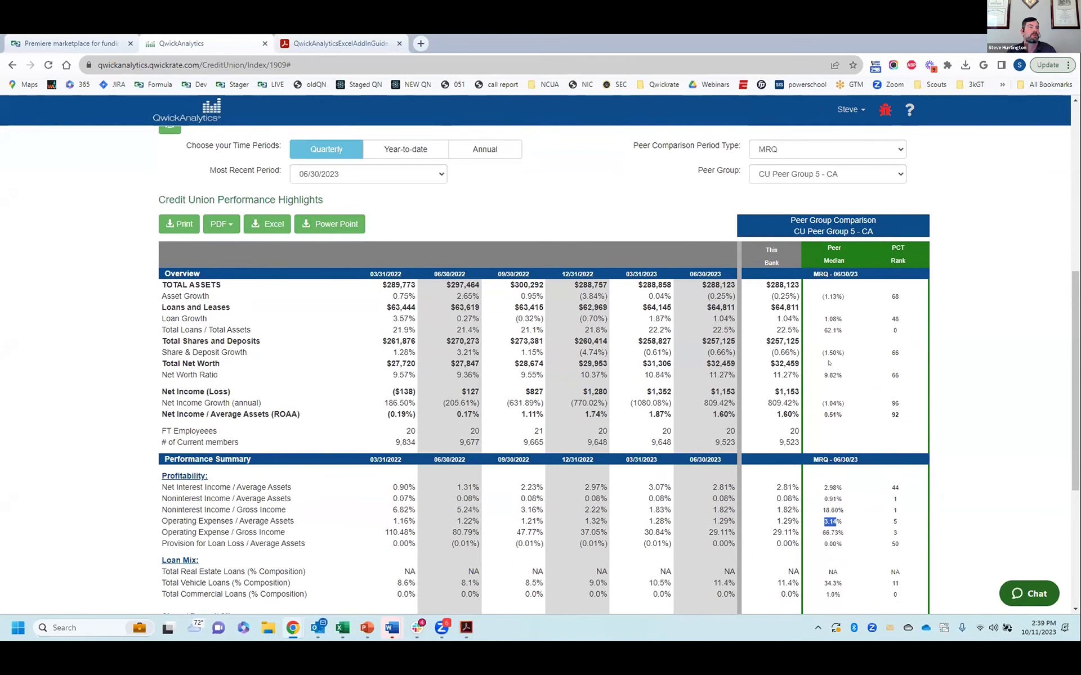
{"action": "left_click", "coordinate": [822, 175]}
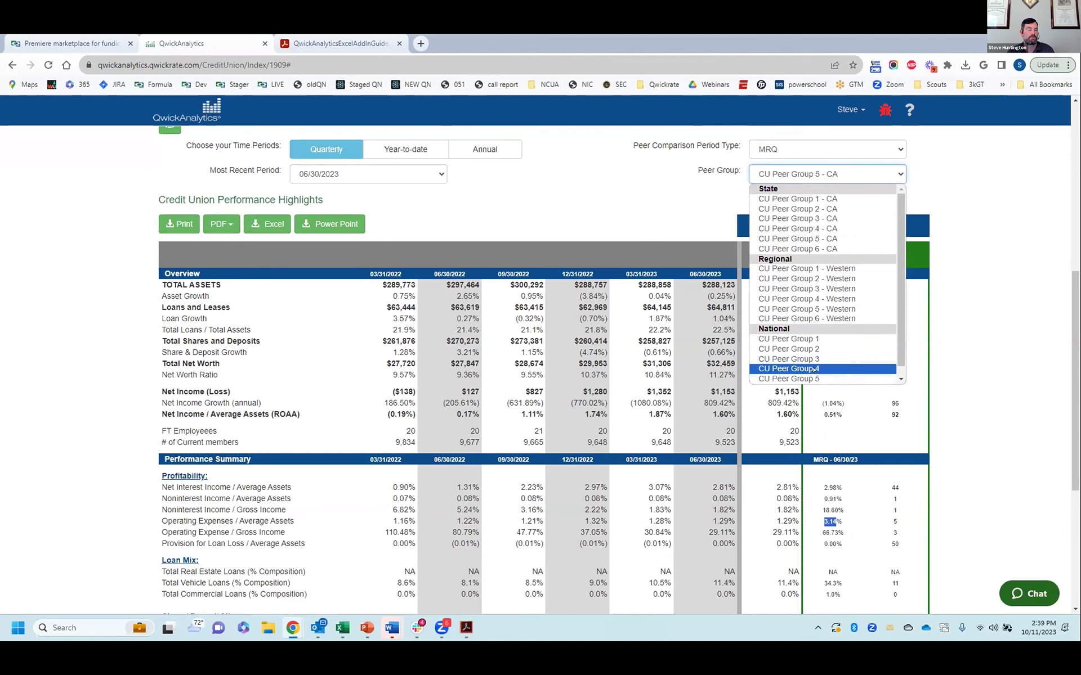
{"action": "scroll", "coordinate": [815, 363], "scroll_direction": "down", "scroll_amount": 1}
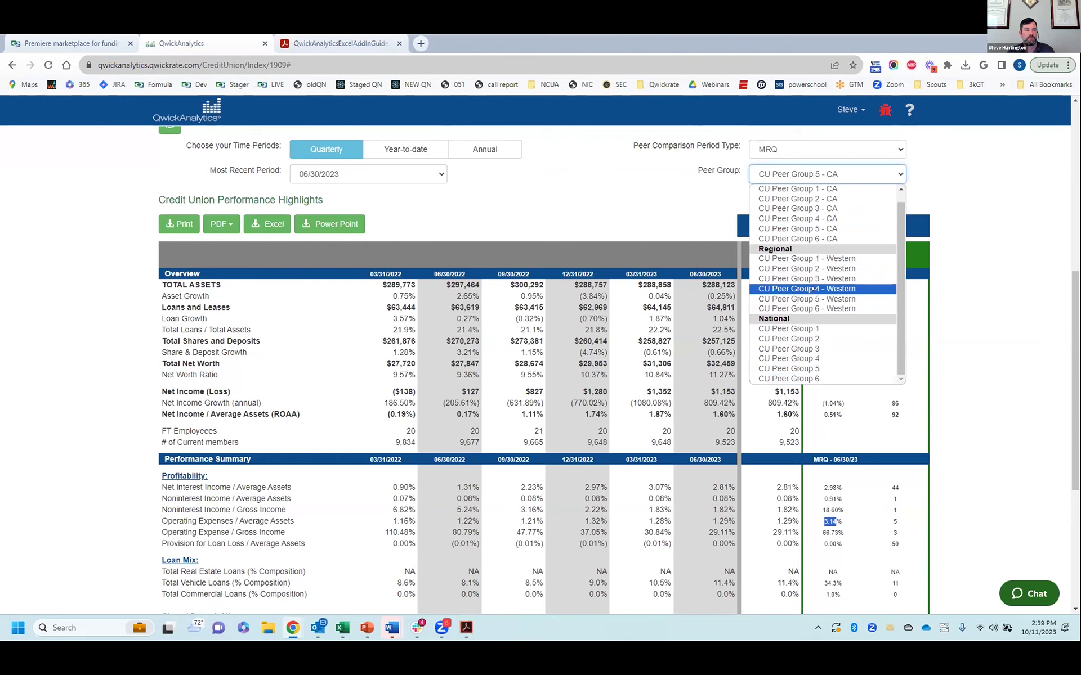
{"action": "scroll", "coordinate": [817, 264], "scroll_direction": "up", "scroll_amount": 1}
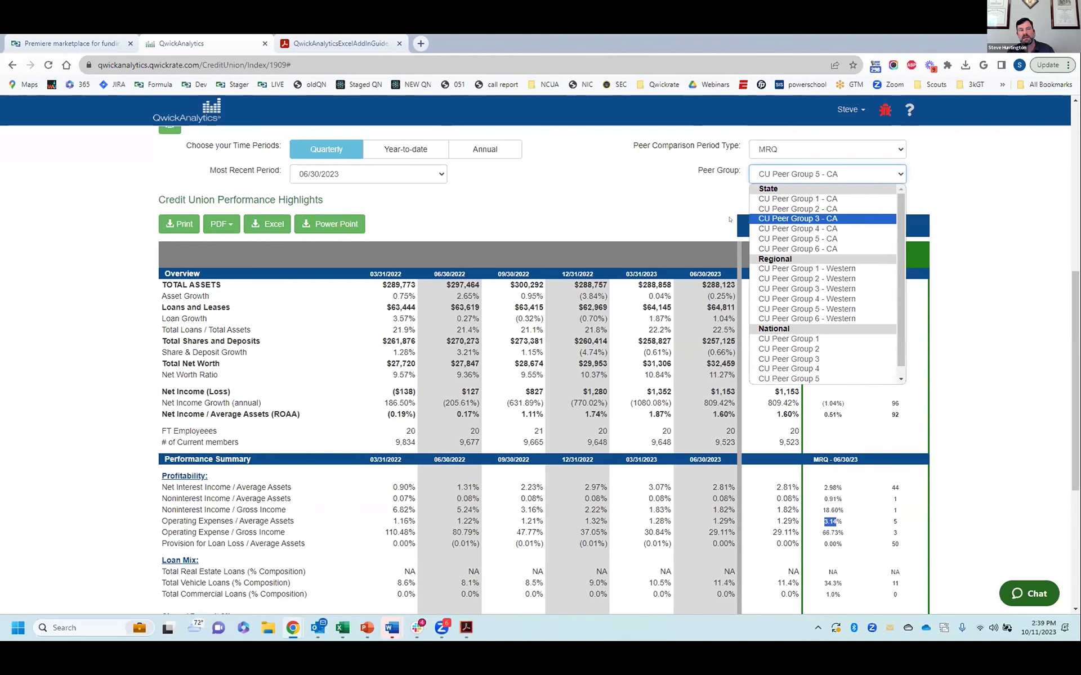
{"action": "left_click", "coordinate": [649, 201]}
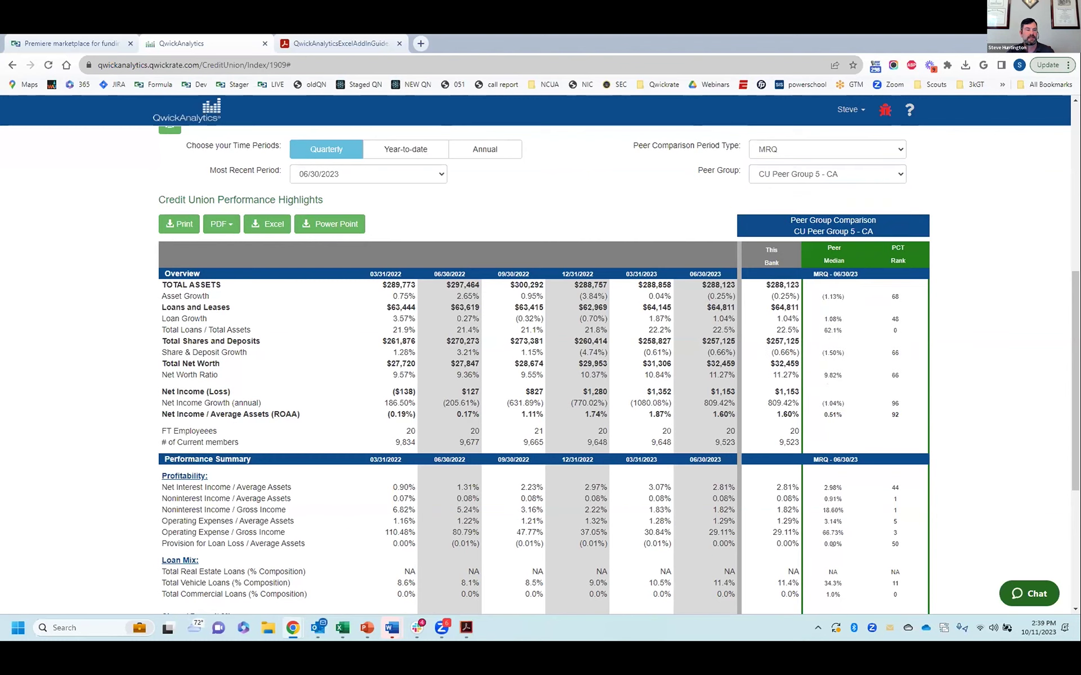
{"action": "scroll", "coordinate": [992, 386], "scroll_direction": "down", "scroll_amount": 1}
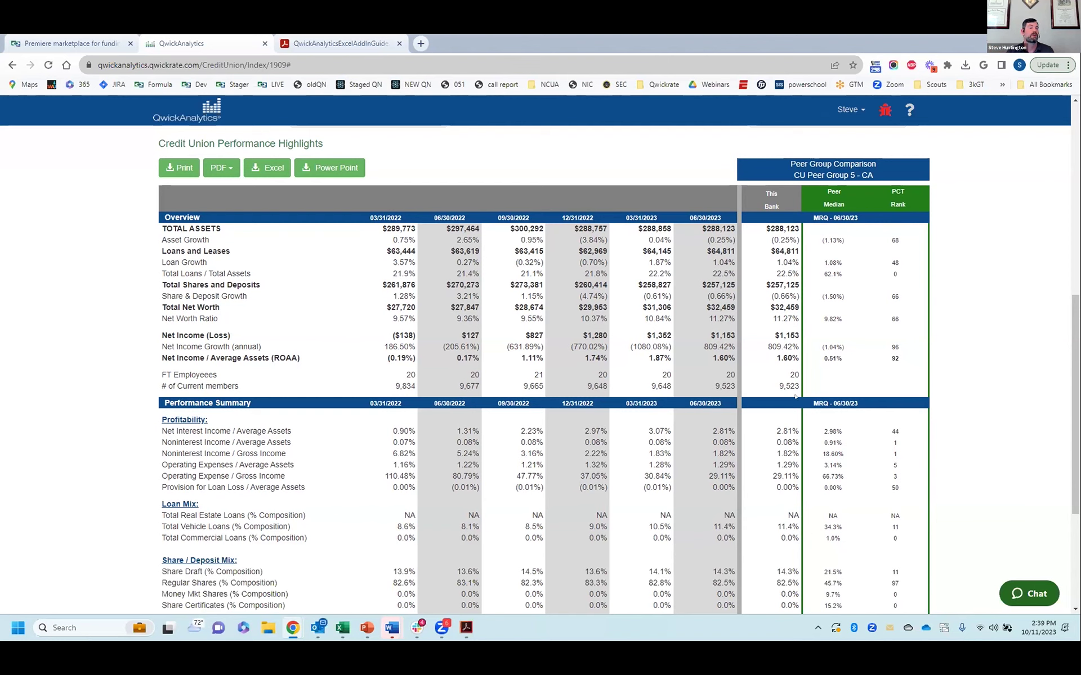
{"action": "scroll", "coordinate": [796, 396], "scroll_direction": "up", "scroll_amount": 8}
Step: Return to the QwickAnalytics home page and open the Advanced Credit Union Search form
{"action": "left_click", "coordinate": [193, 134]}
{"action": "left_click", "coordinate": [193, 134]}
{"action": "left_click", "coordinate": [191, 353]}
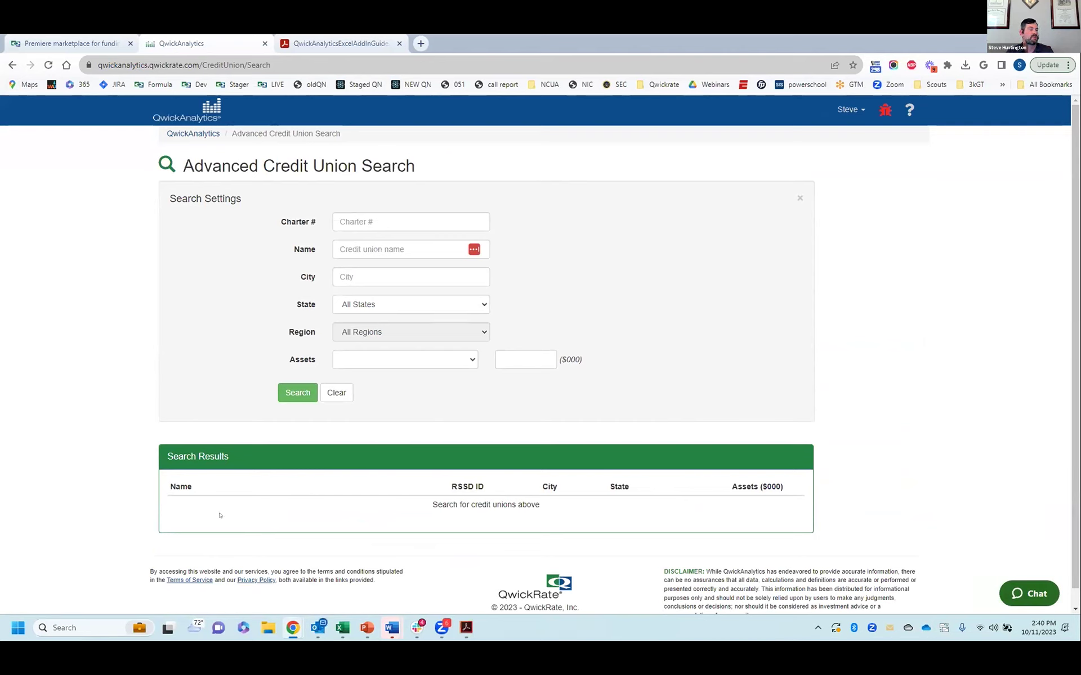
Step: Search for the credit union named 'westconsin' and bring up its profile
{"action": "left_click", "coordinate": [357, 248]}
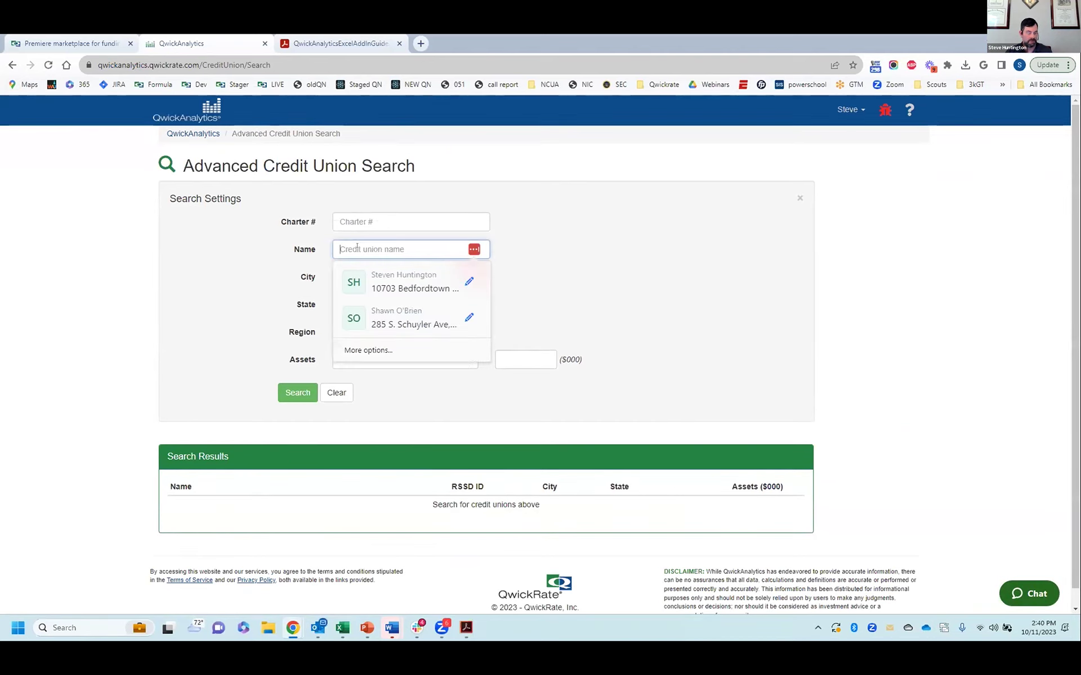
{"action": "type", "text": "west"}
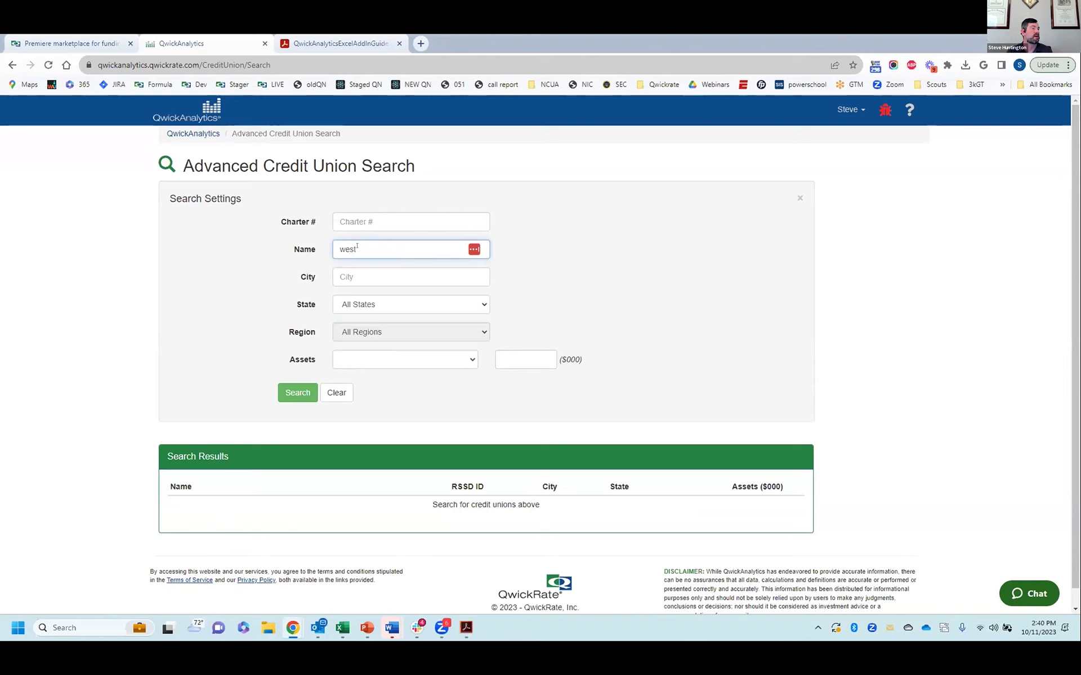
{"action": "type", "text": "consin"}
{"action": "left_click", "coordinate": [297, 392]}
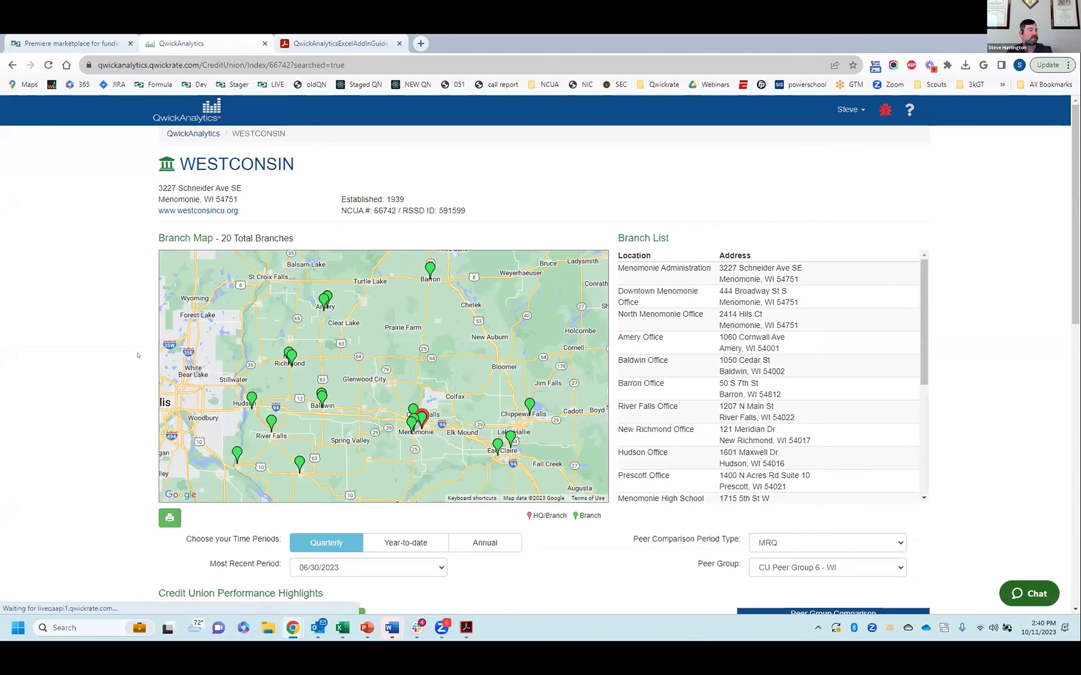
{"action": "scroll", "coordinate": [145, 354], "scroll_direction": "down", "scroll_amount": 5}
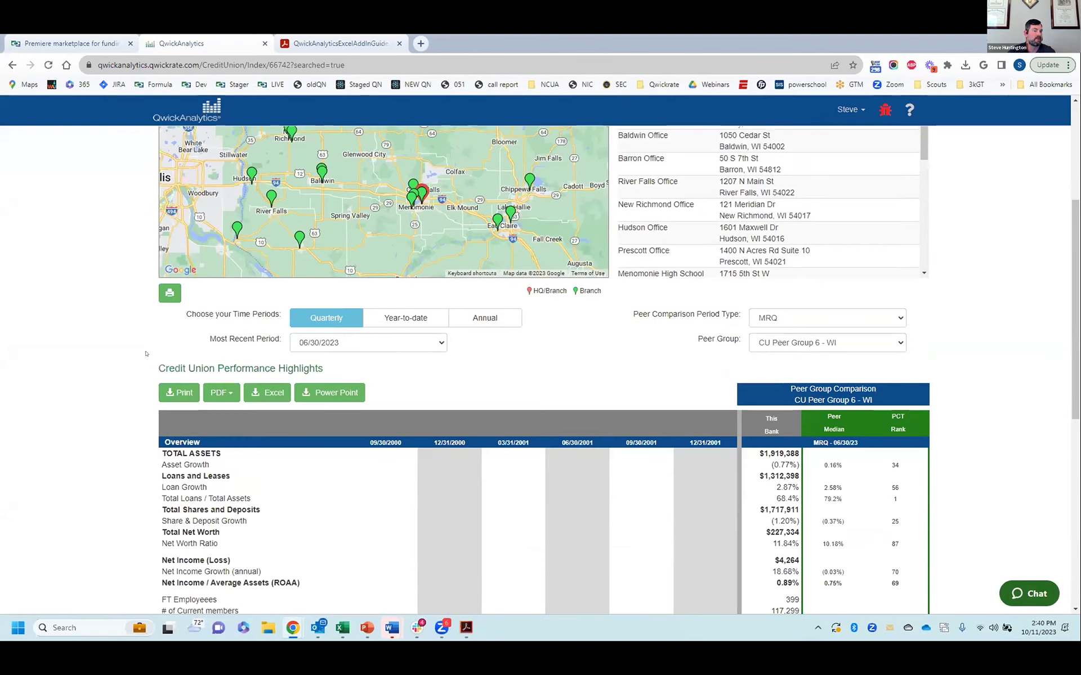
{"action": "scroll", "coordinate": [145, 354], "scroll_direction": "up", "scroll_amount": 4}
Step: Show Westconsin's year-to-date highlights against CU Peer Group 6 - WI, then leave the profile
{"action": "left_click", "coordinate": [406, 487]}
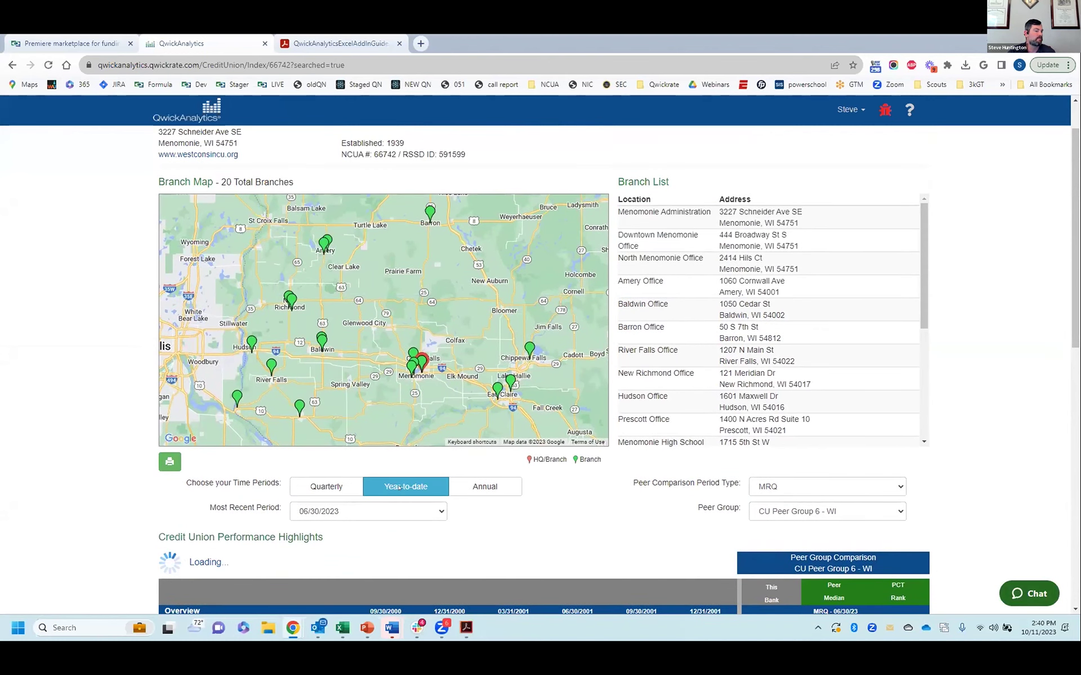
{"action": "scroll", "coordinate": [352, 471], "scroll_direction": "down", "scroll_amount": 3}
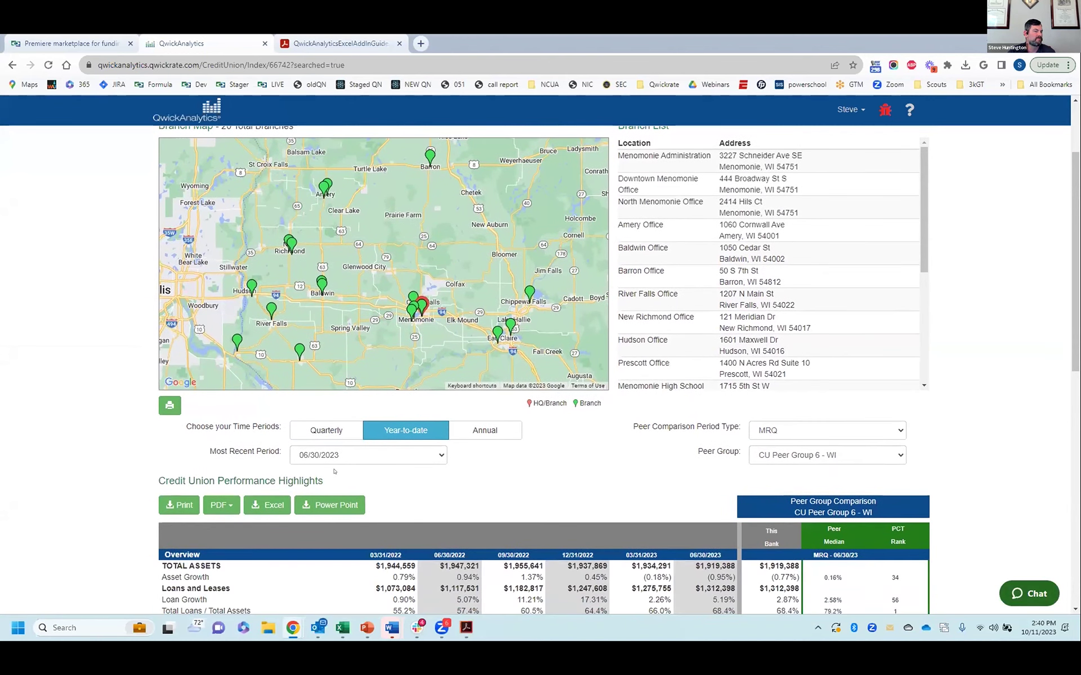
{"action": "scroll", "coordinate": [337, 478], "scroll_direction": "down", "scroll_amount": 2}
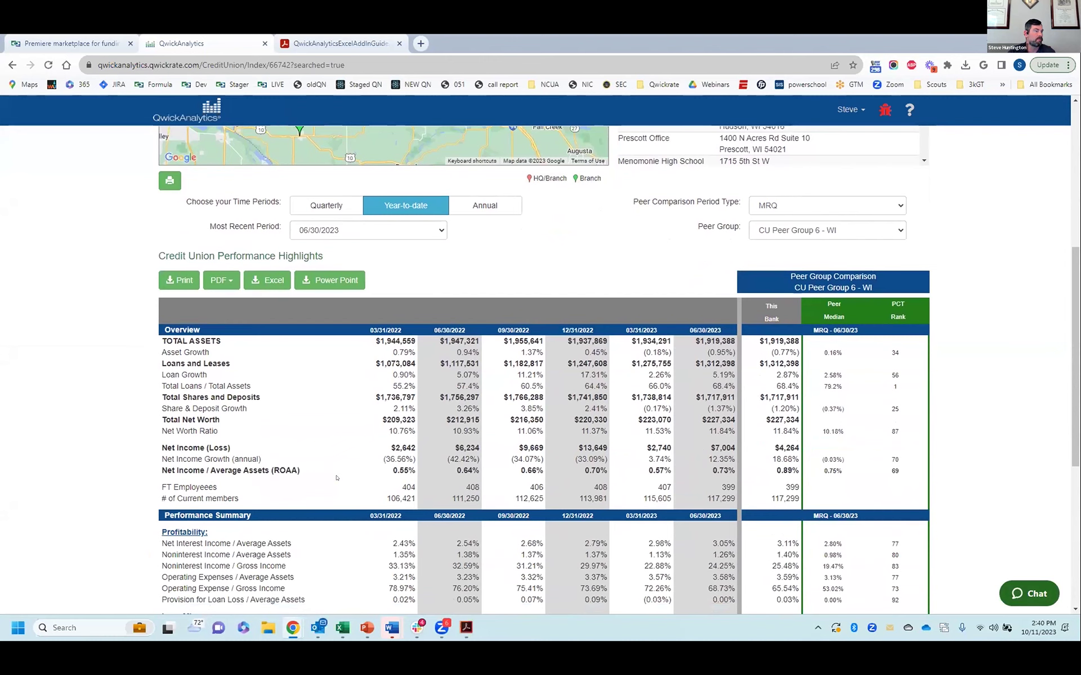
{"action": "key", "text": "F5"}
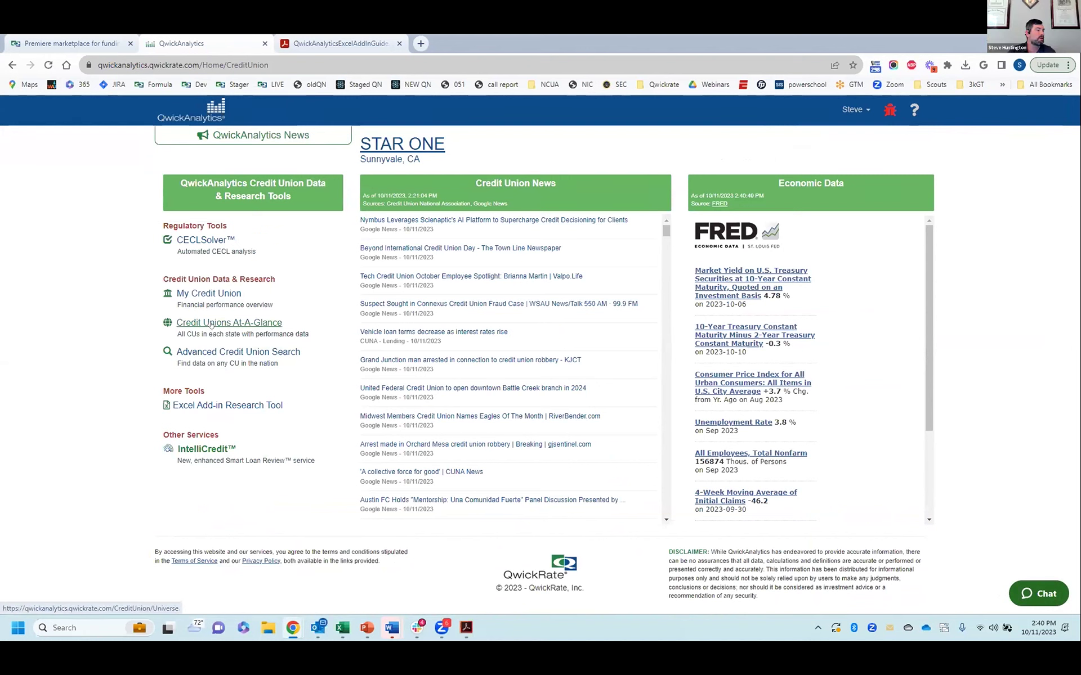
Step: Open the STAR ONE profile and scroll down to its Credit Union Performance Highlights
{"action": "left_click", "coordinate": [220, 291]}
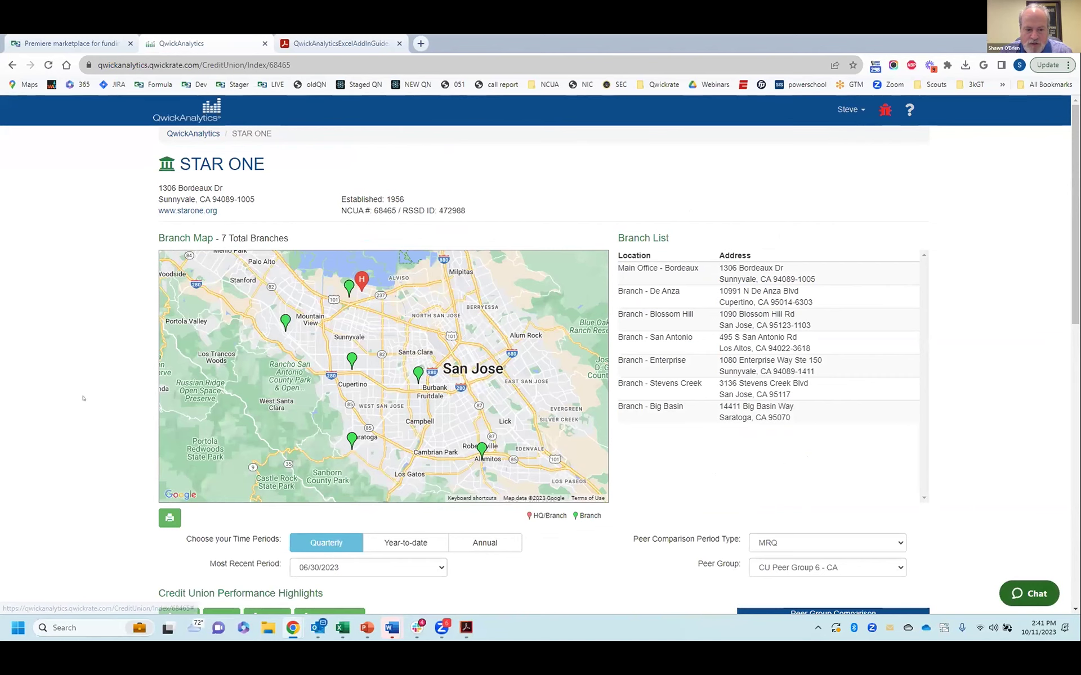
{"action": "scroll", "coordinate": [84, 398], "scroll_direction": "down", "scroll_amount": 2}
{"action": "scroll", "coordinate": [84, 398], "scroll_direction": "down", "scroll_amount": 3}
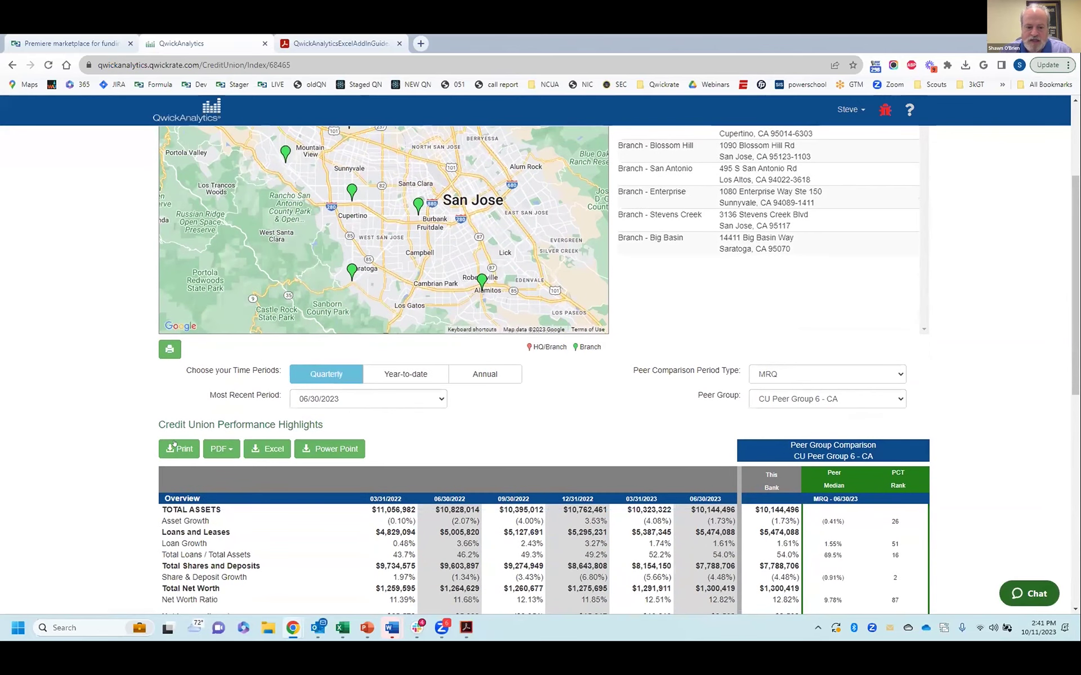
Step: Export STAR ONE's CU Overview as a portrait PDF, review it, then return to the profile
{"action": "left_click", "coordinate": [221, 446]}
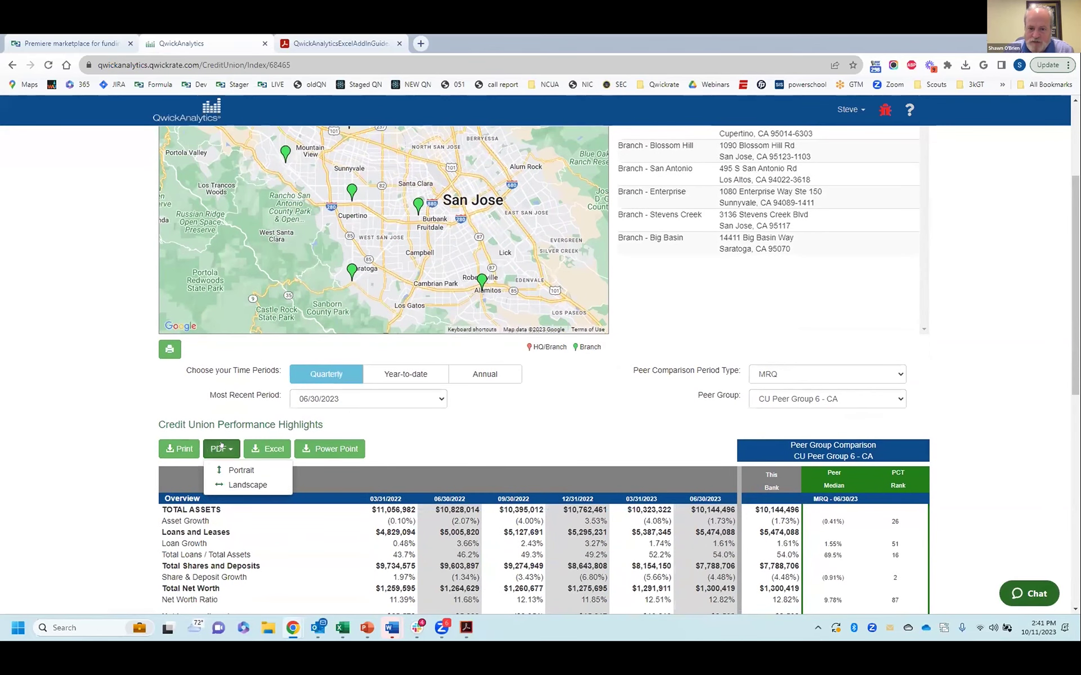
{"action": "left_click", "coordinate": [239, 470]}
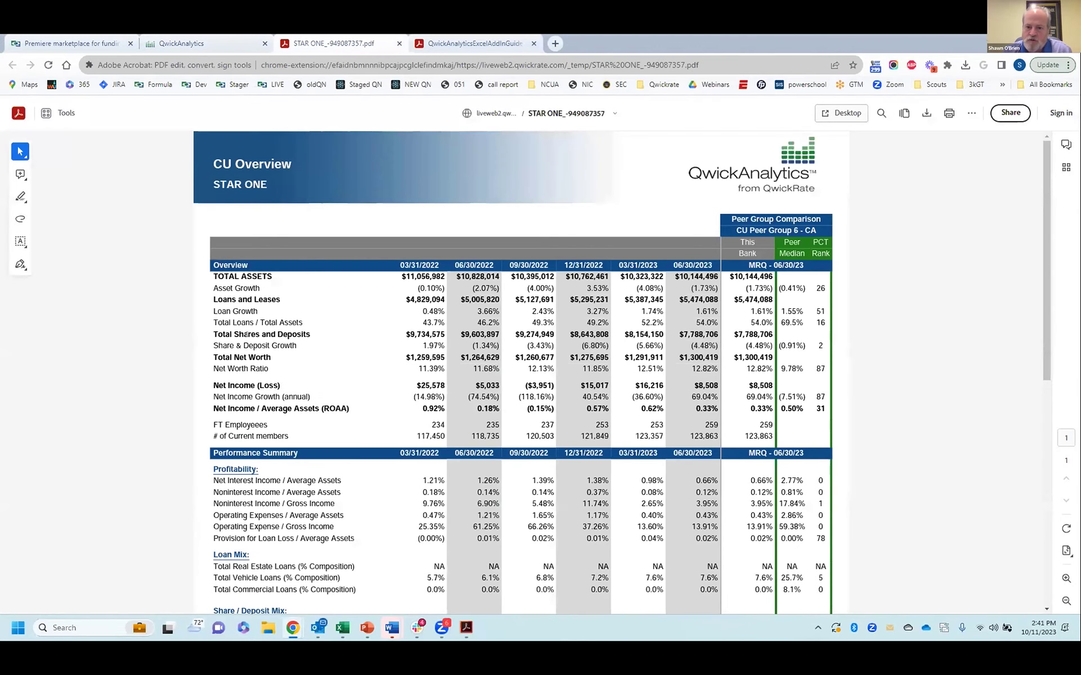
{"action": "scroll", "coordinate": [258, 345], "scroll_direction": "down", "scroll_amount": 8}
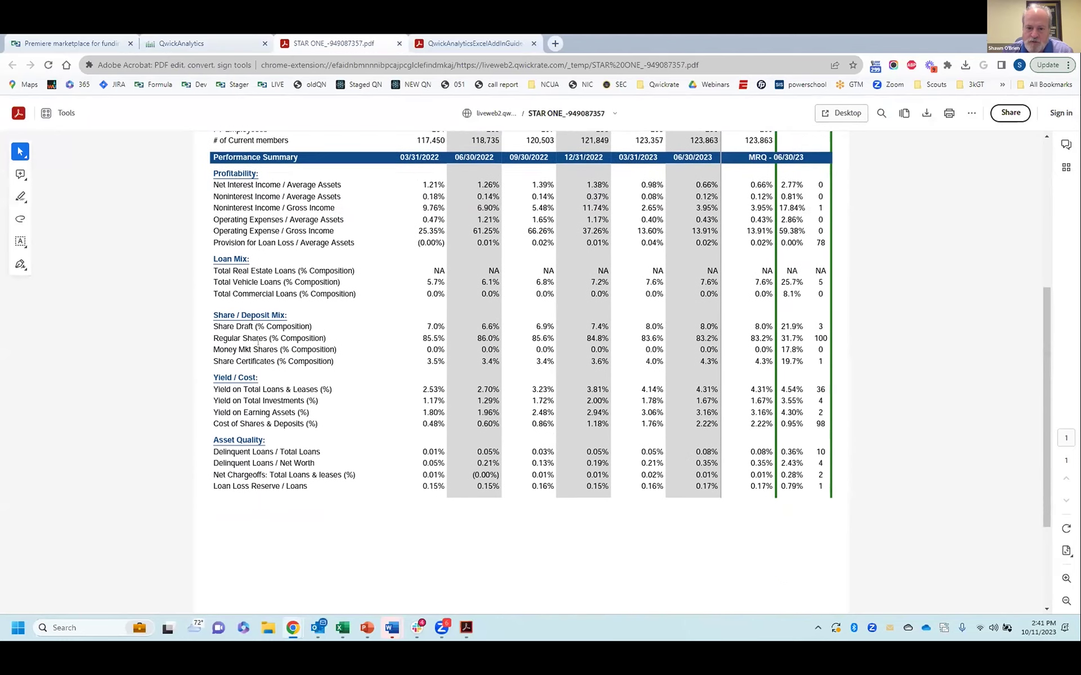
{"action": "scroll", "coordinate": [257, 343], "scroll_direction": "up", "scroll_amount": 8}
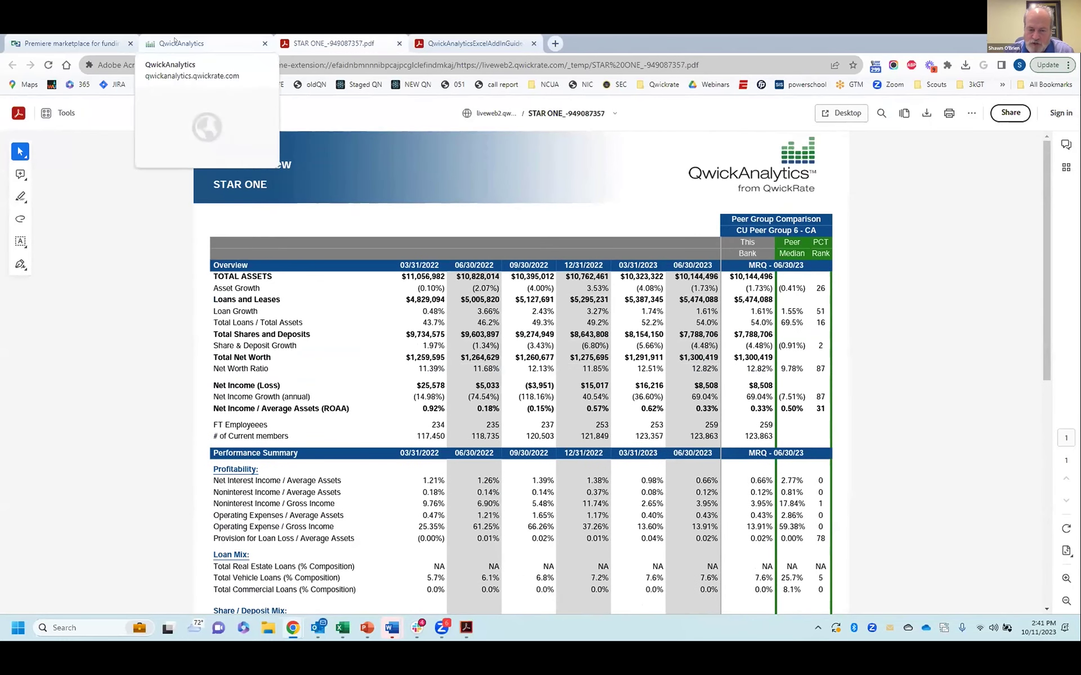
{"action": "left_click", "coordinate": [176, 43]}
{"action": "scroll", "coordinate": [93, 352], "scroll_direction": "up", "scroll_amount": 2}
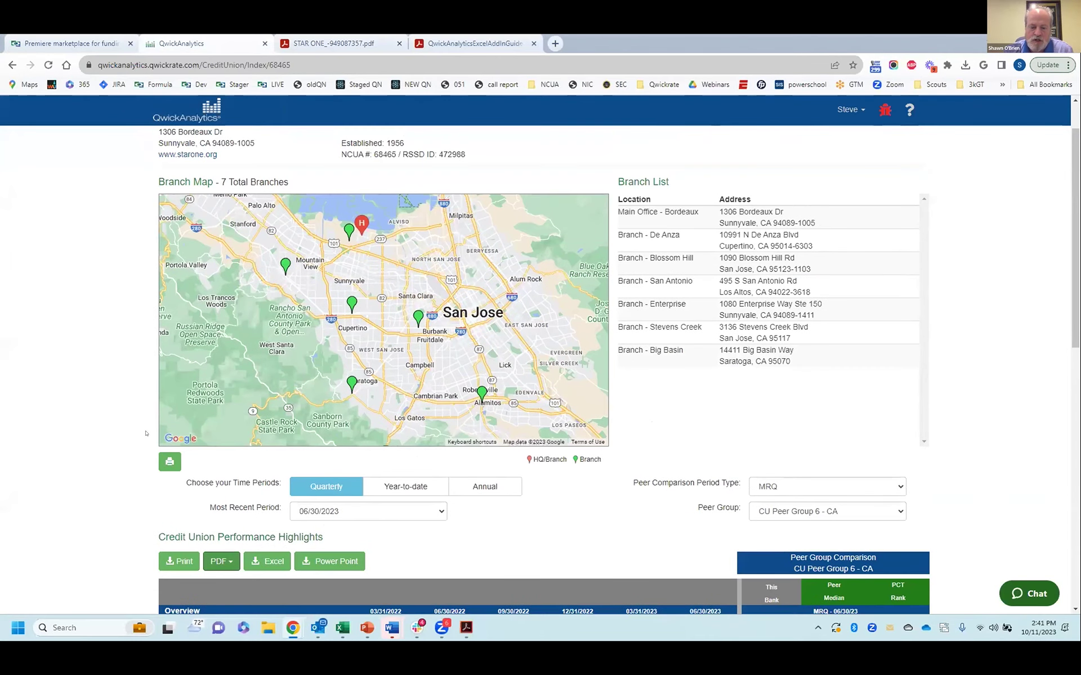
Step: Preview the STAR ONE branch map printout in landscape at Default scale, then cancel and close it
{"action": "left_click", "coordinate": [167, 462]}
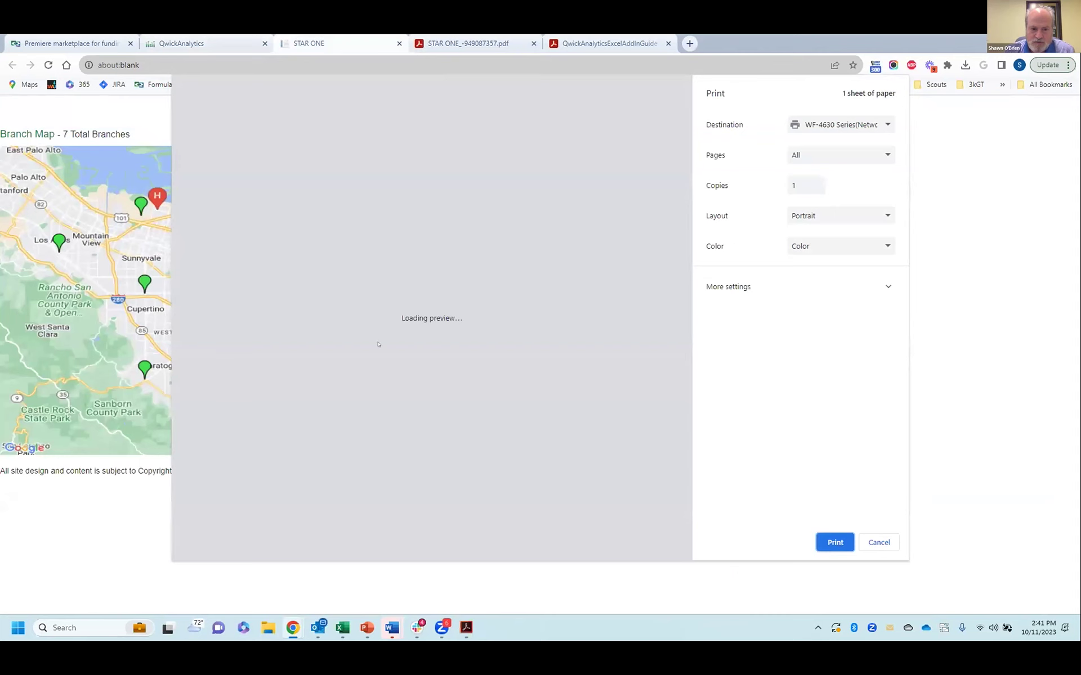
{"action": "left_click", "coordinate": [814, 212]}
{"action": "left_click", "coordinate": [810, 242]}
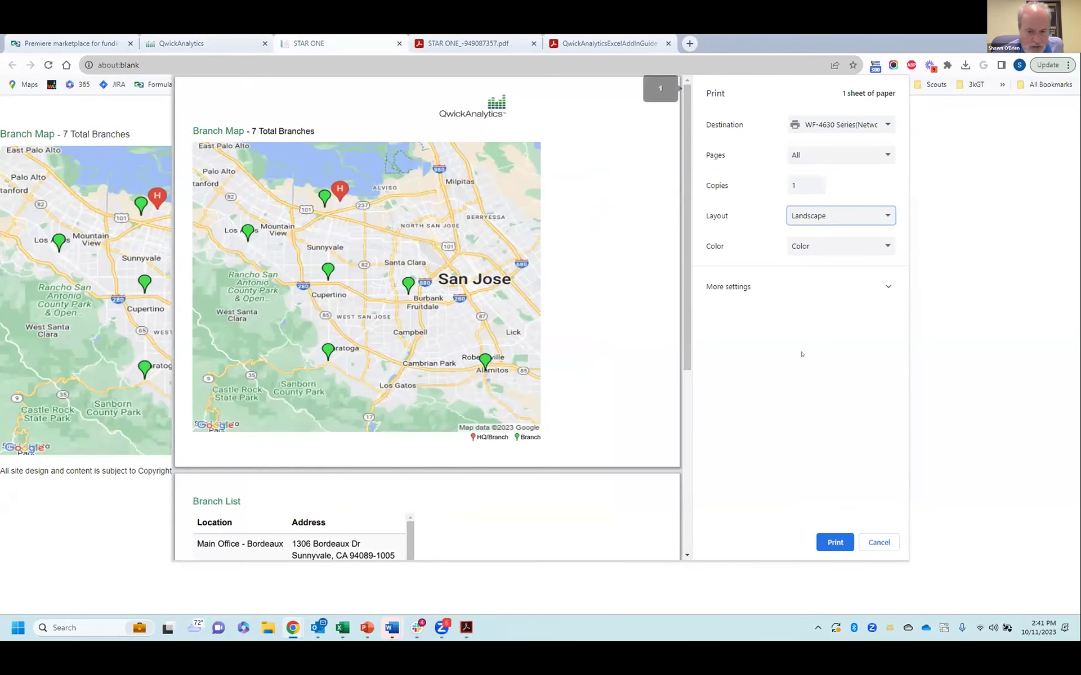
{"action": "left_click", "coordinate": [869, 288]}
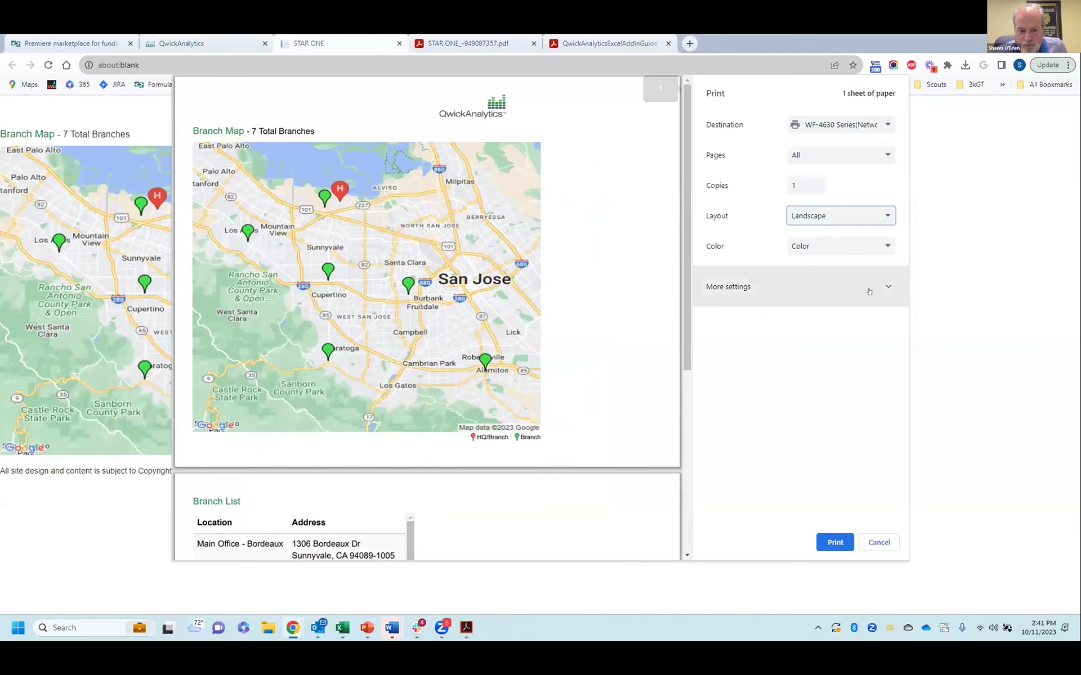
{"action": "left_click", "coordinate": [819, 416]}
{"action": "left_click", "coordinate": [820, 431]}
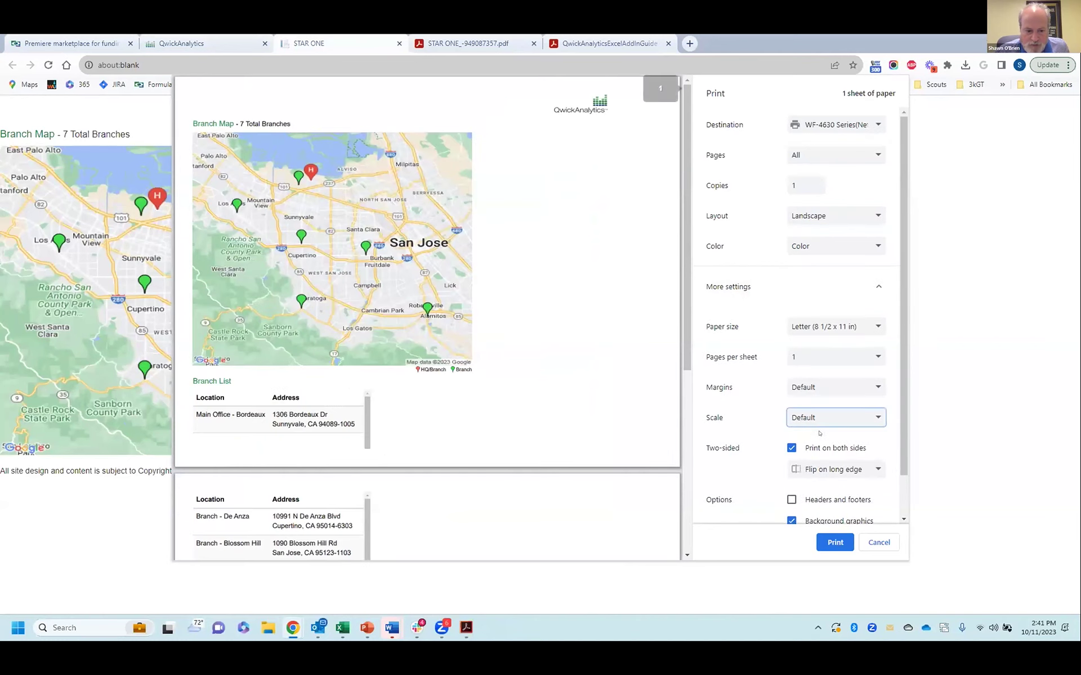
{"action": "left_click", "coordinate": [879, 543]}
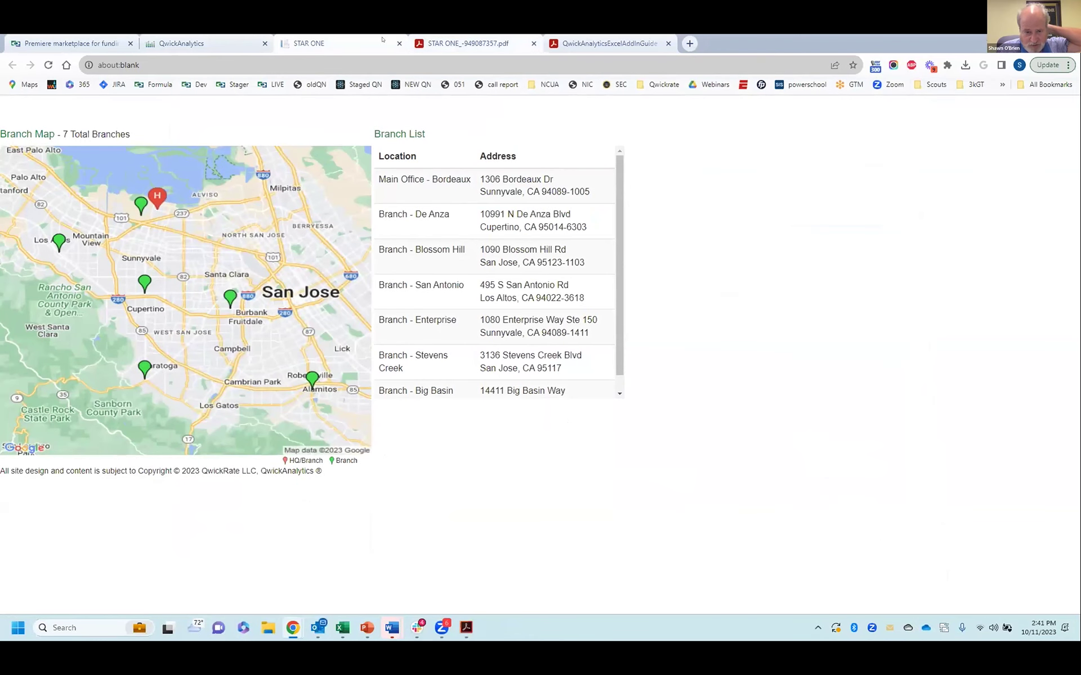
{"action": "left_click", "coordinate": [172, 45]}
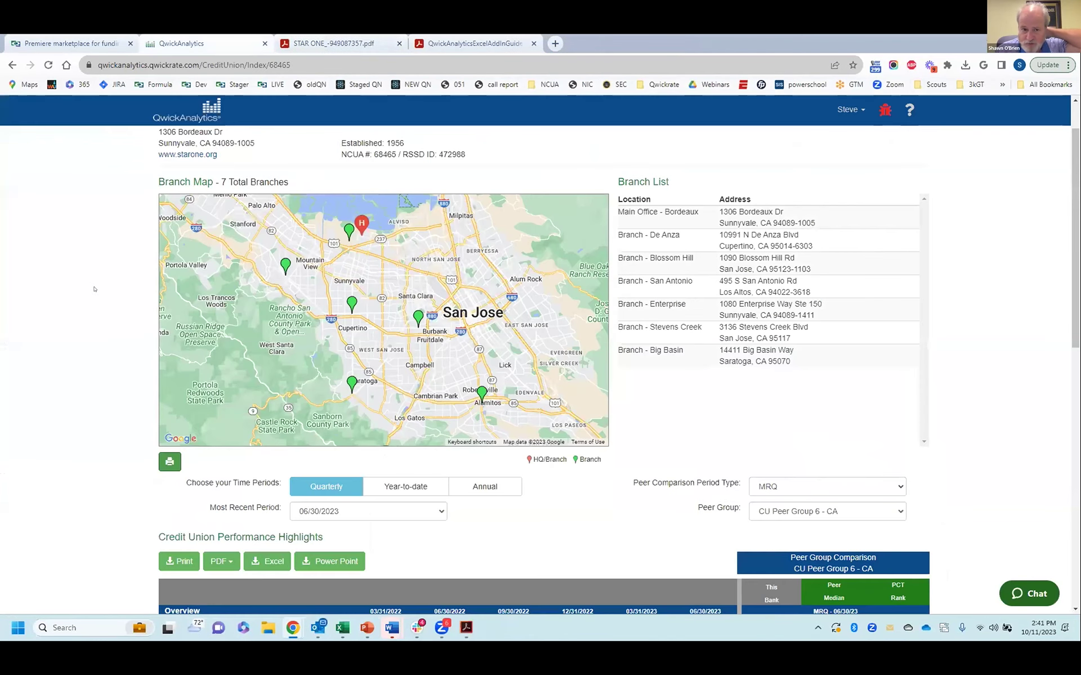
Step: Scroll the STAR ONE profile page back up to the top
{"action": "scroll", "coordinate": [99, 290], "scroll_direction": "up", "scroll_amount": 1}
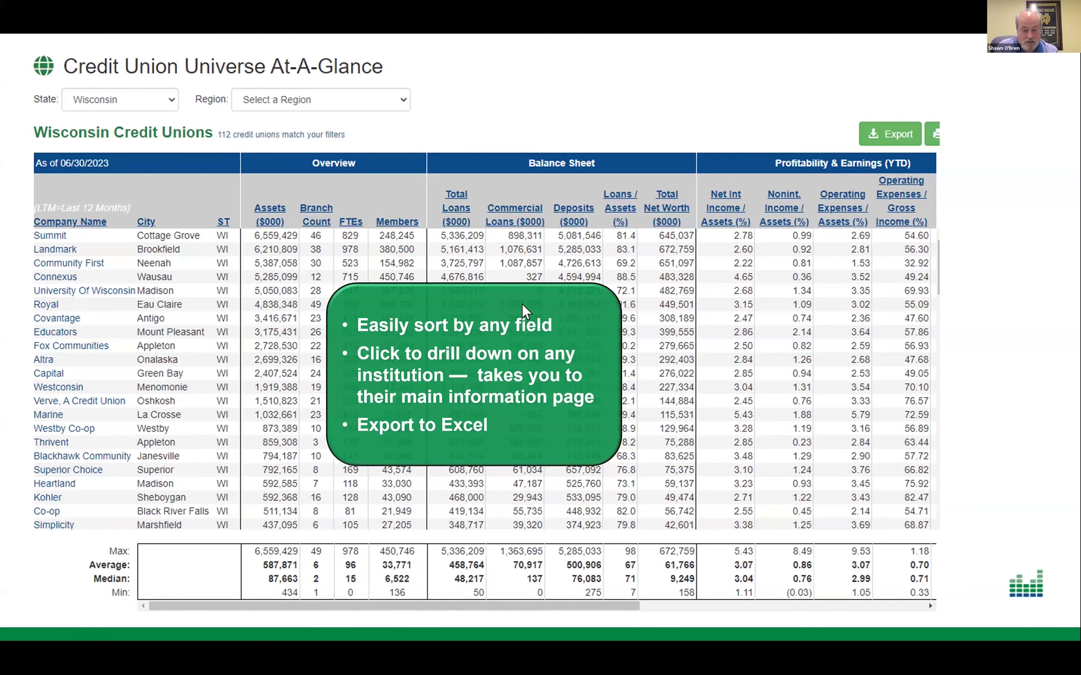
Step: Advance the slideshow past the Westconsin profile slide to the QwickRate Solutions slide
{"action": "left_click", "coordinate": [522, 295]}
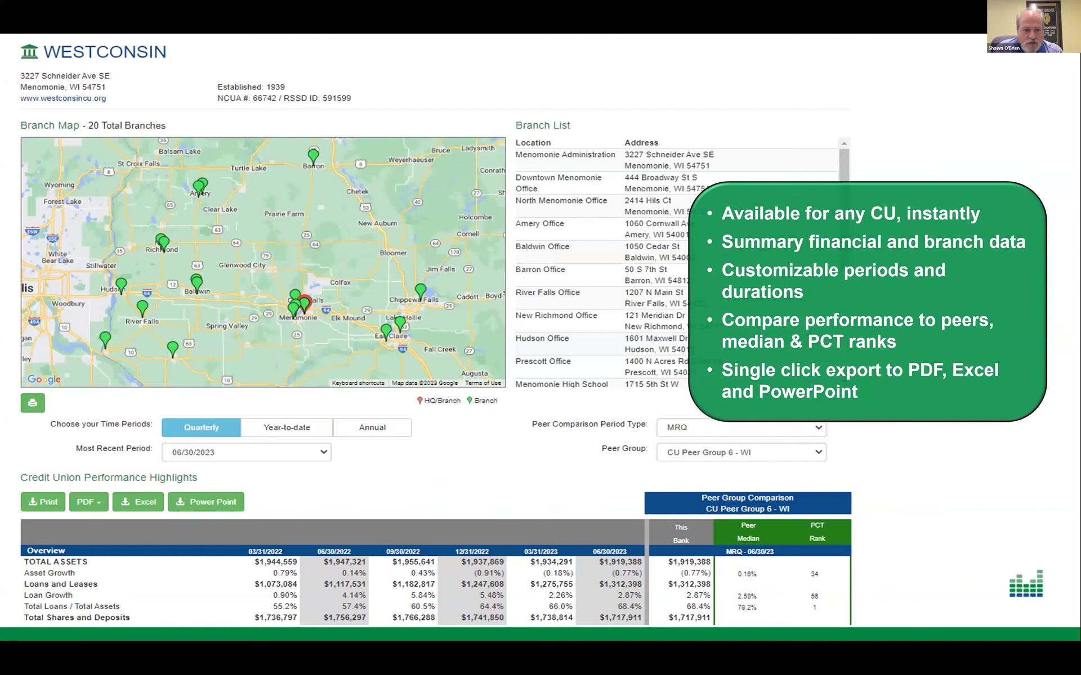
{"action": "key", "text": "Right"}
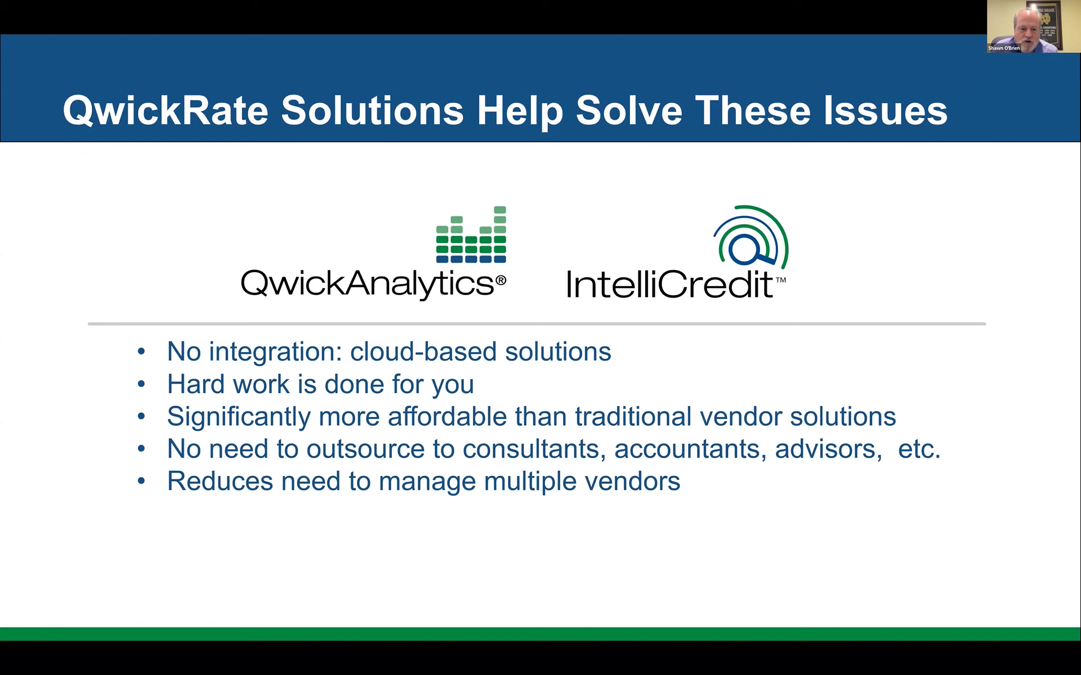
Step: Advance two slides, past Automated Insights, to the Upcoming Event slide
{"action": "key", "text": "Right"}
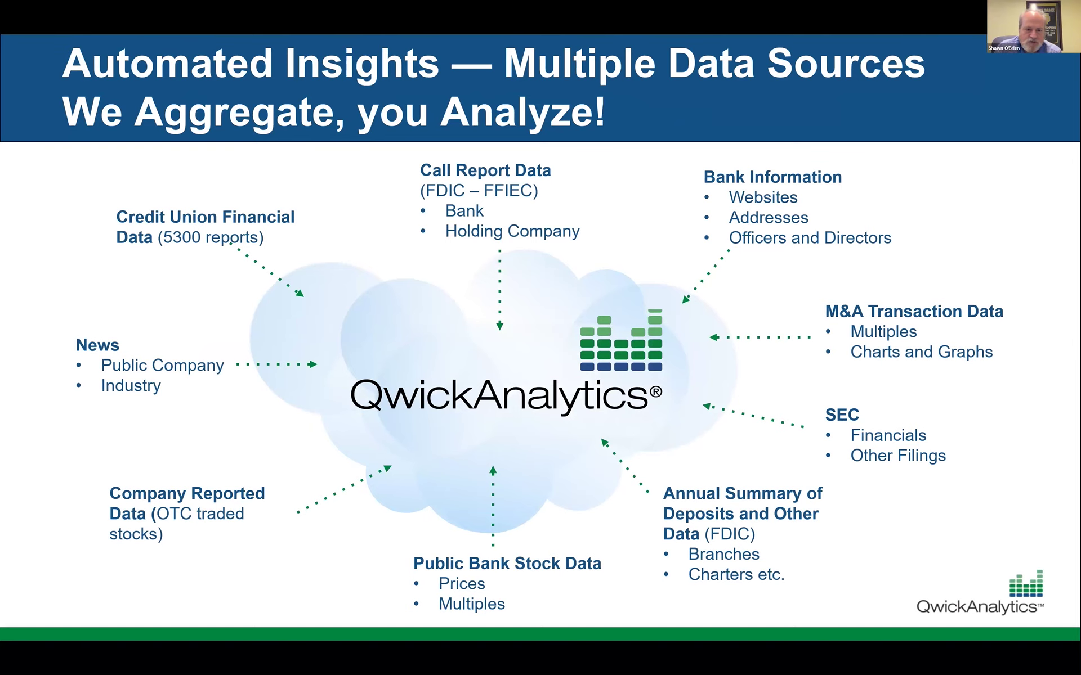
{"action": "key", "text": "Right"}
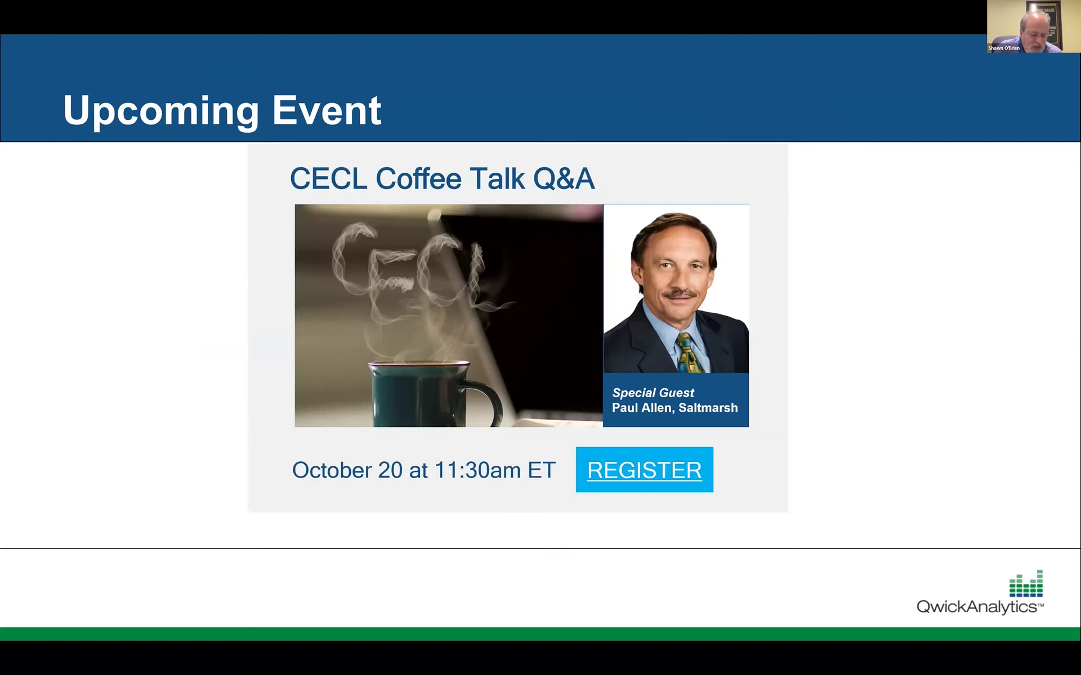